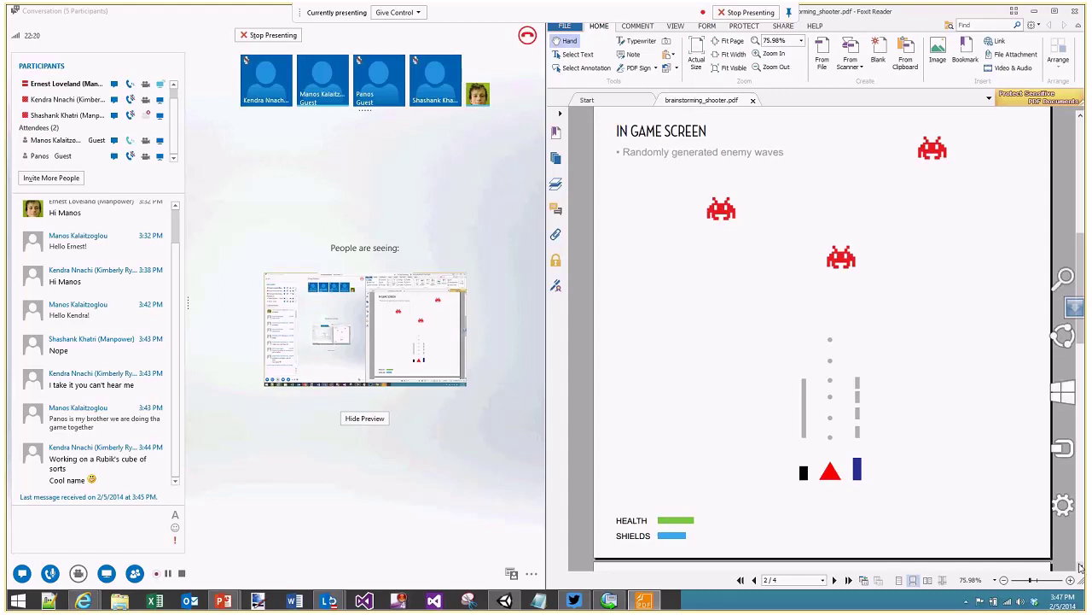
Review the Shop Screen wireframe and the In Game Story Events page in brainstorming_shooter.pdf
scroll(1080, 566, down, 5)
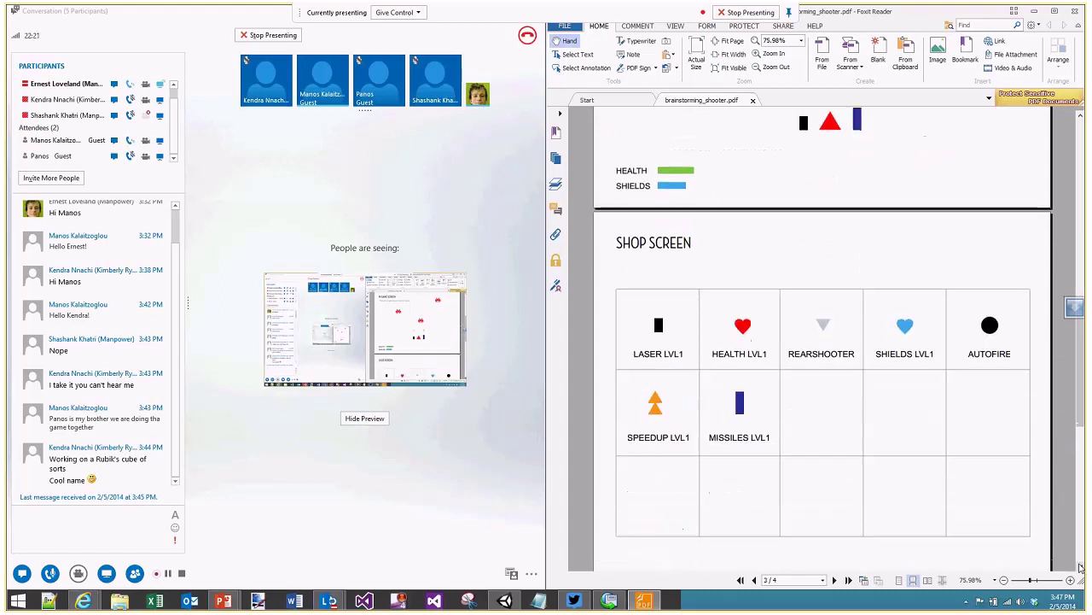
scroll(1079, 566, down, 3)
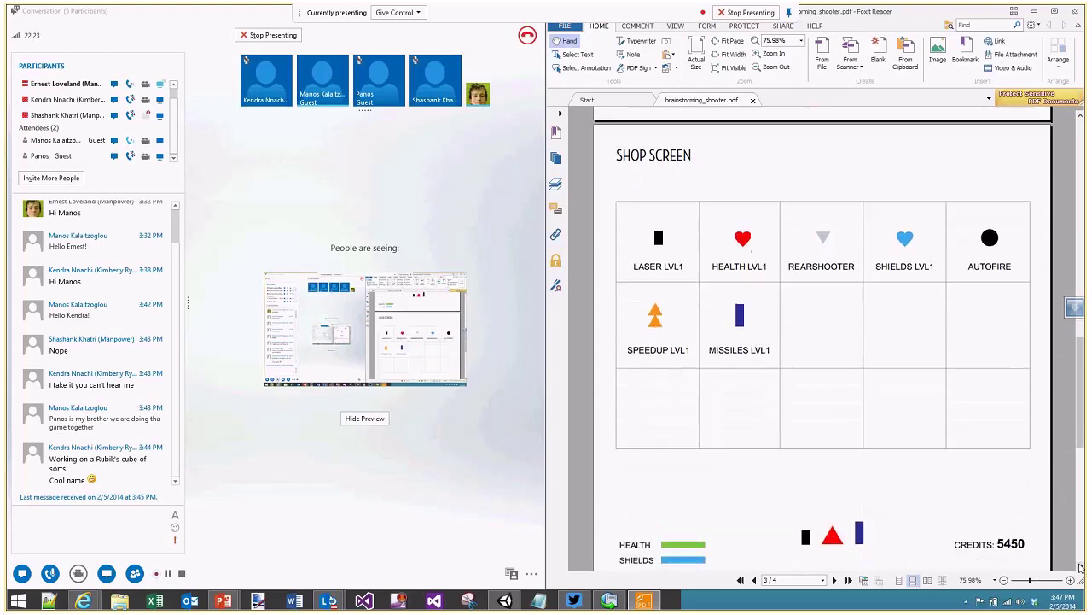
scroll(1080, 566, down, 1)
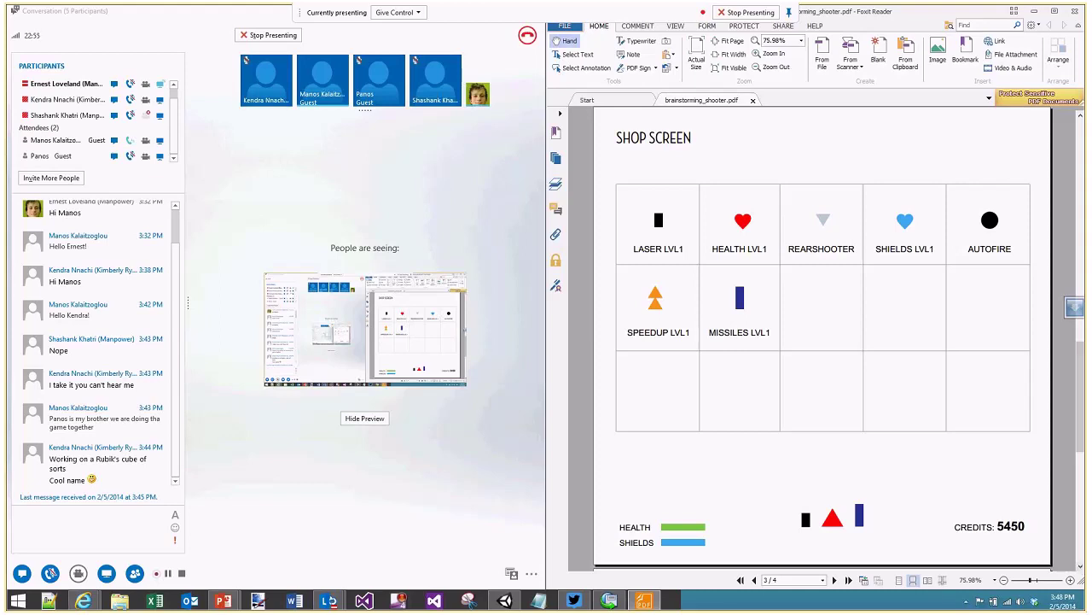
mouse_move(1083, 569)
scroll(1082, 433, down, 1)
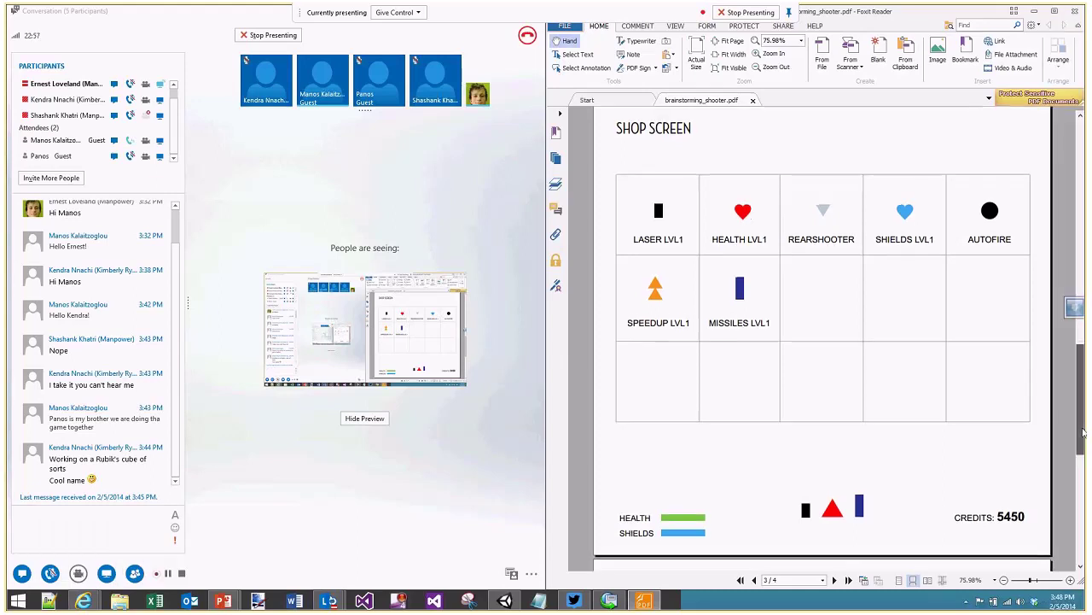
scroll(1082, 432, down, 2)
scroll(1082, 428, up, 3)
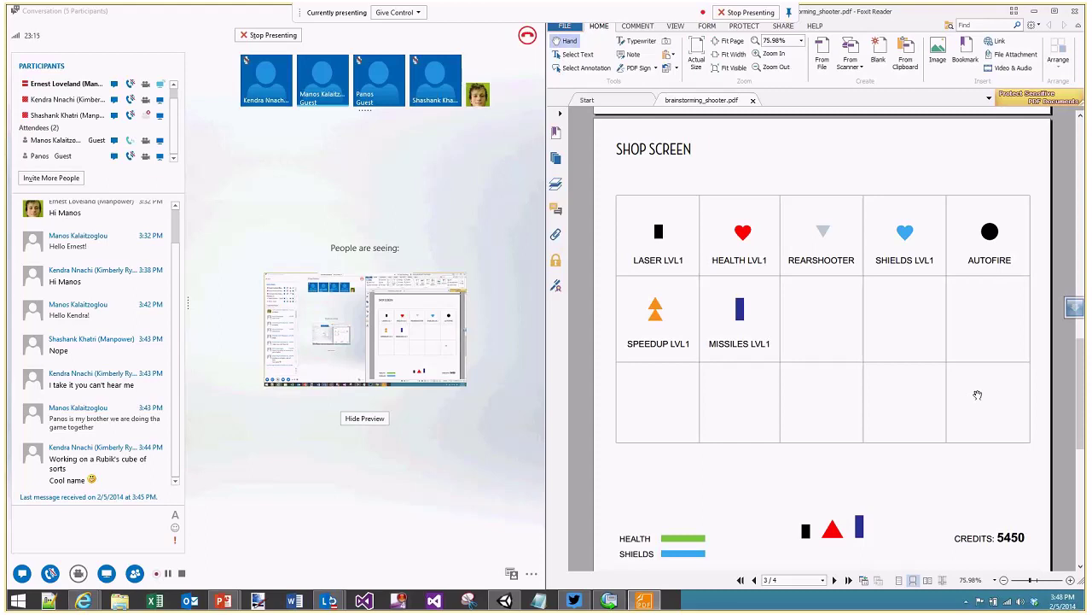
scroll(978, 395, down, 1)
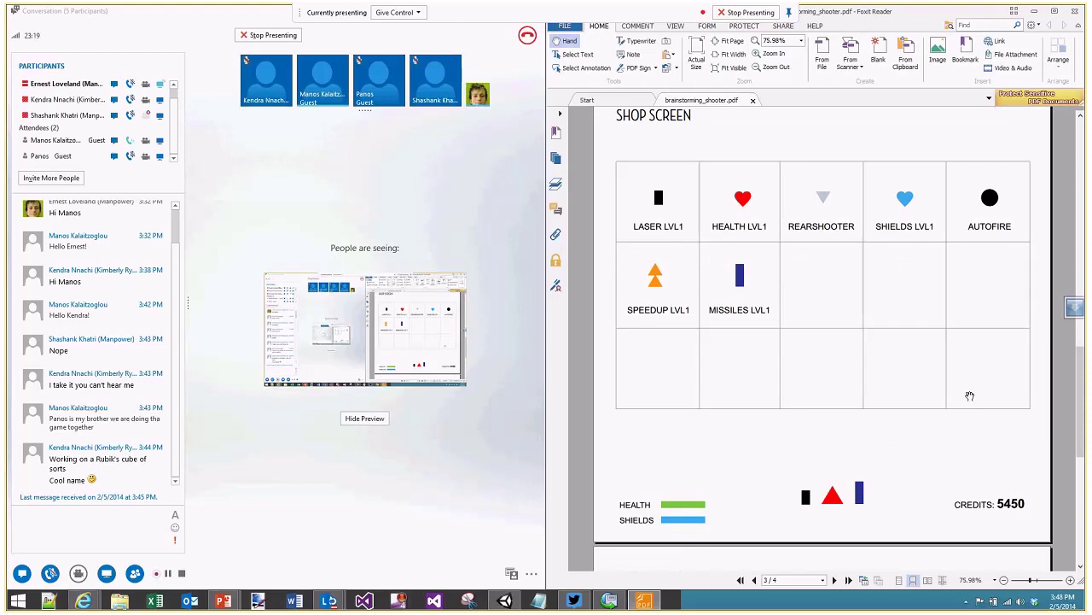
scroll(1014, 398, up, 1)
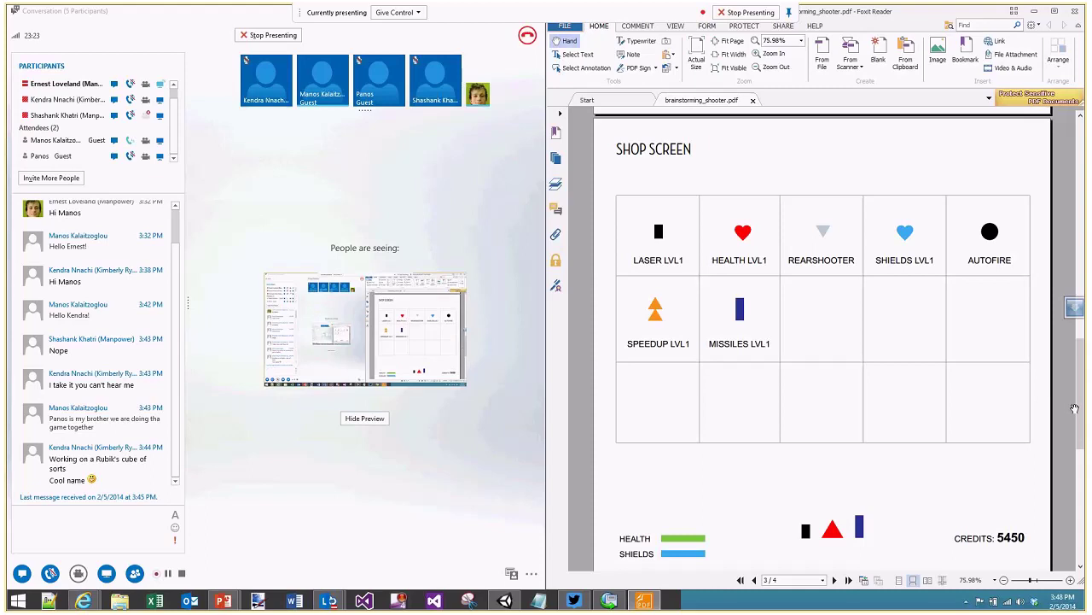
drag(1079, 407, 1079, 408)
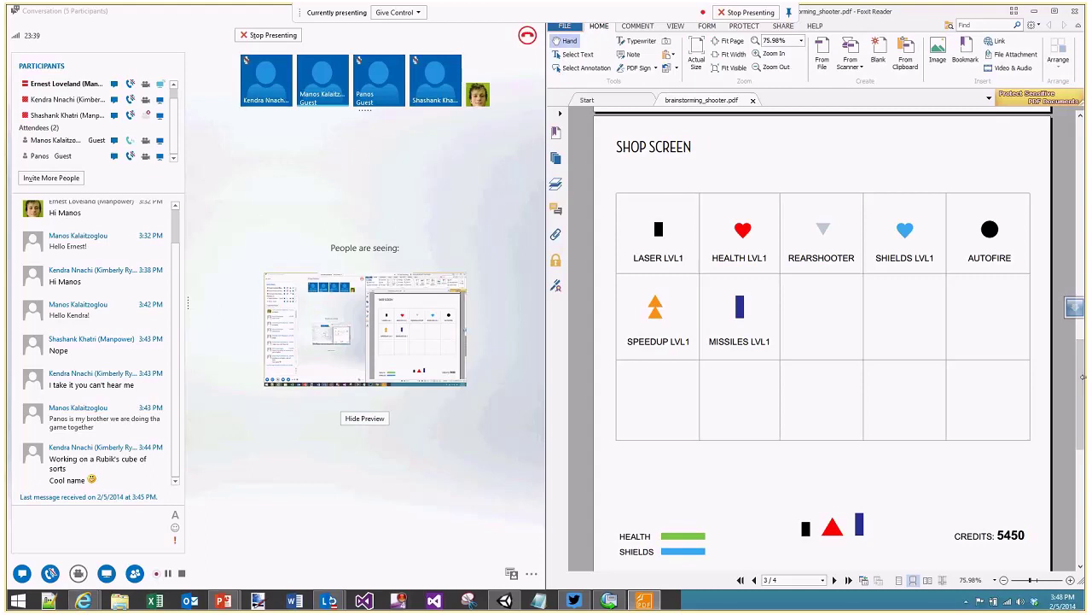
drag(1082, 377, 1064, 495)
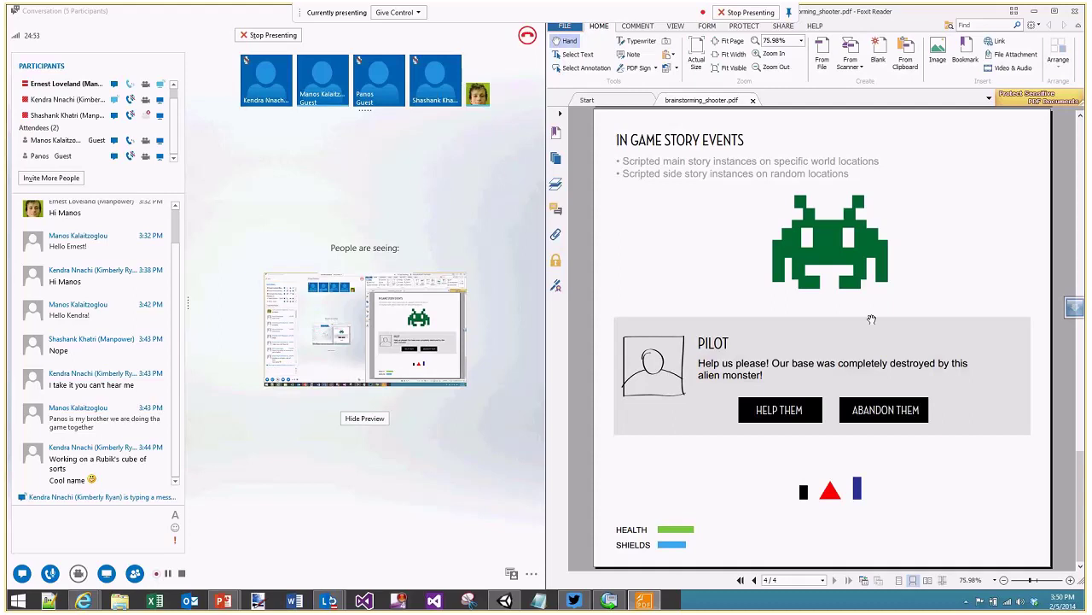
Close the PDF reader with all its tabs and minimize the meeting conversation window
click(1074, 12)
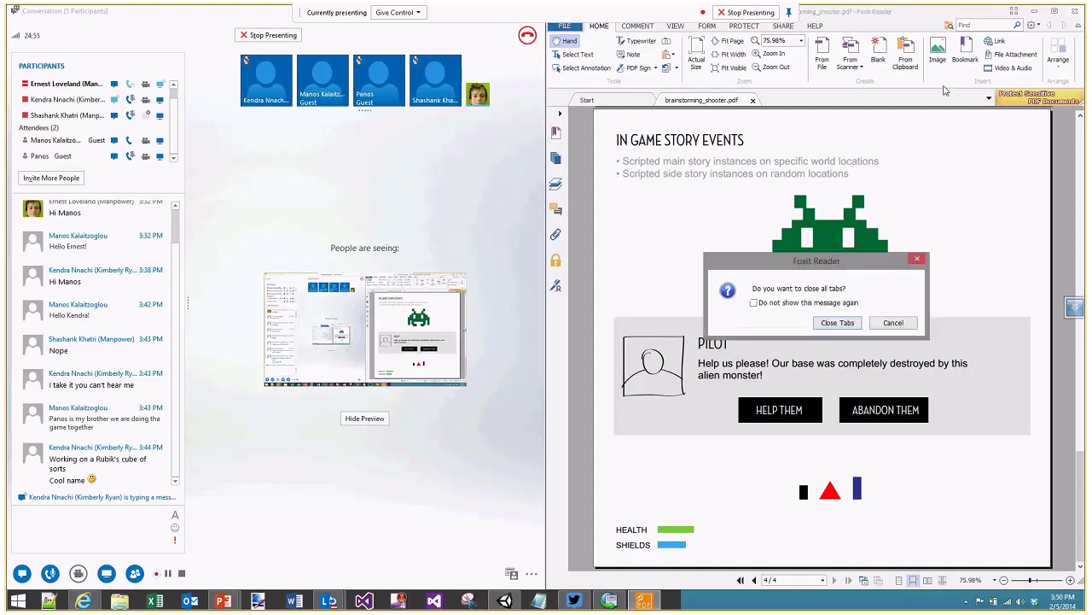
click(834, 328)
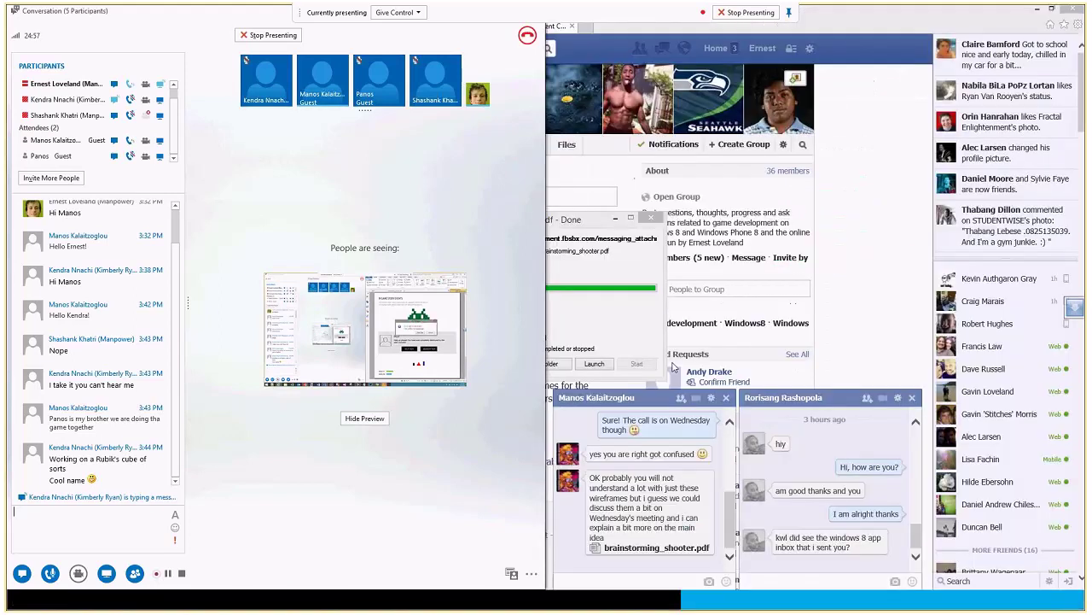
double_click(208, 13)
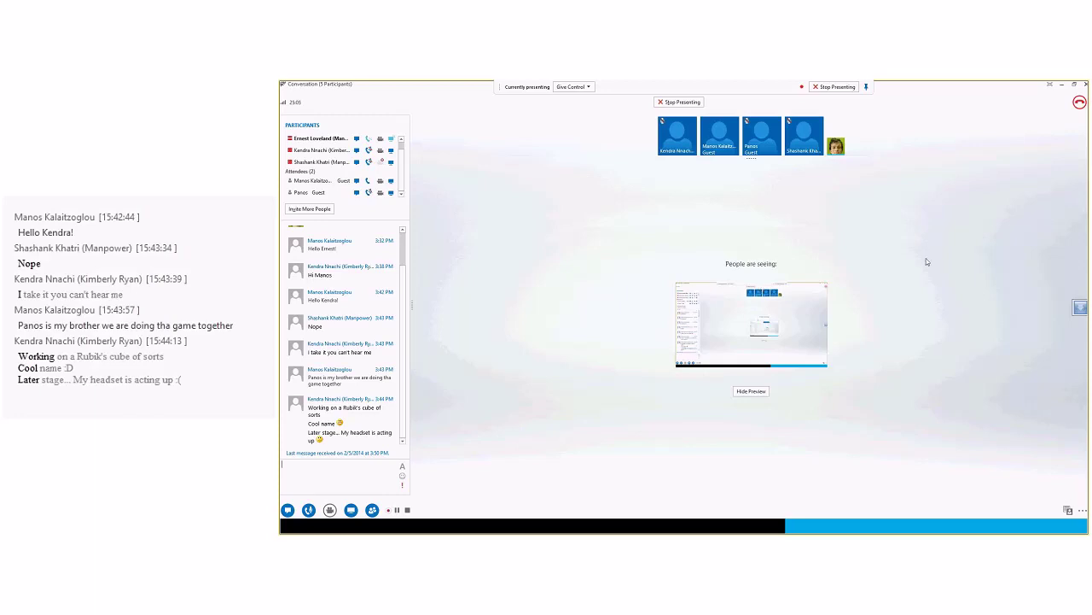
click(1061, 85)
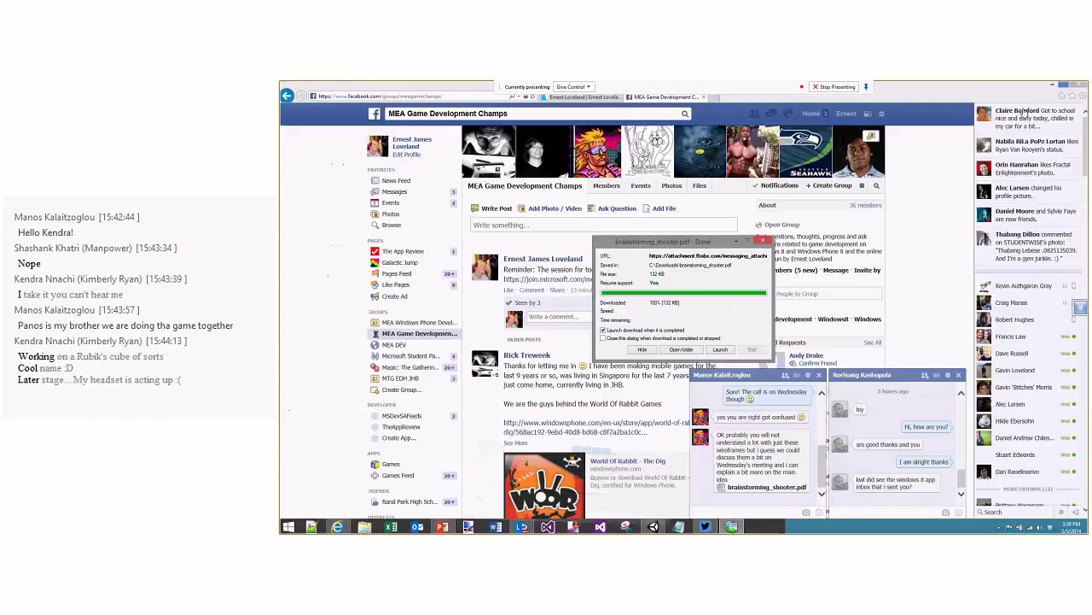
Switch past the Questions and Answers slide to the Unity editor
key(alt+Tab)
click(940, 228)
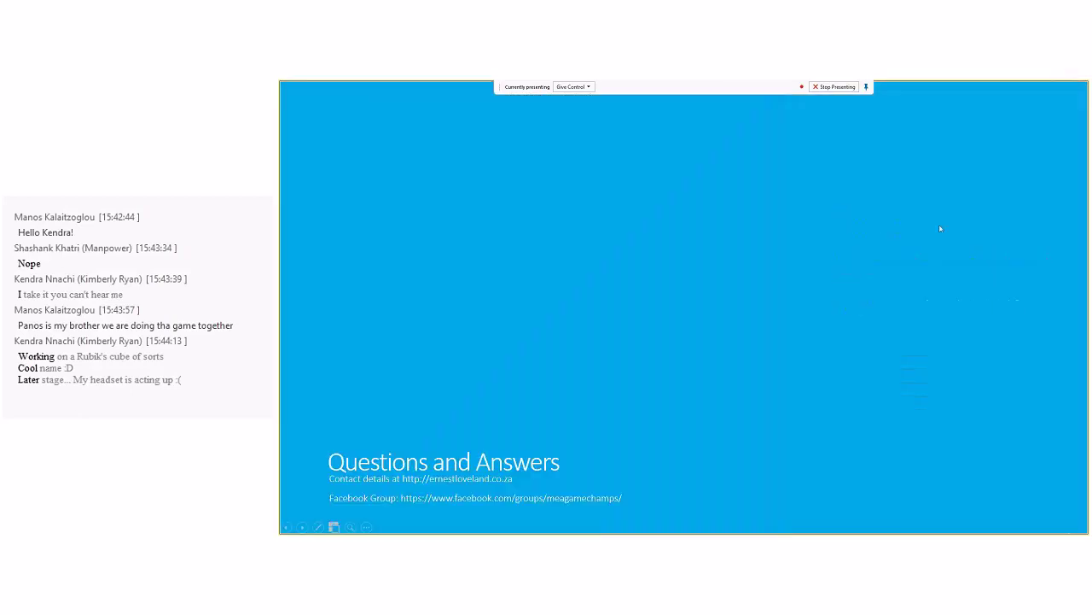
key(alt+Tab)
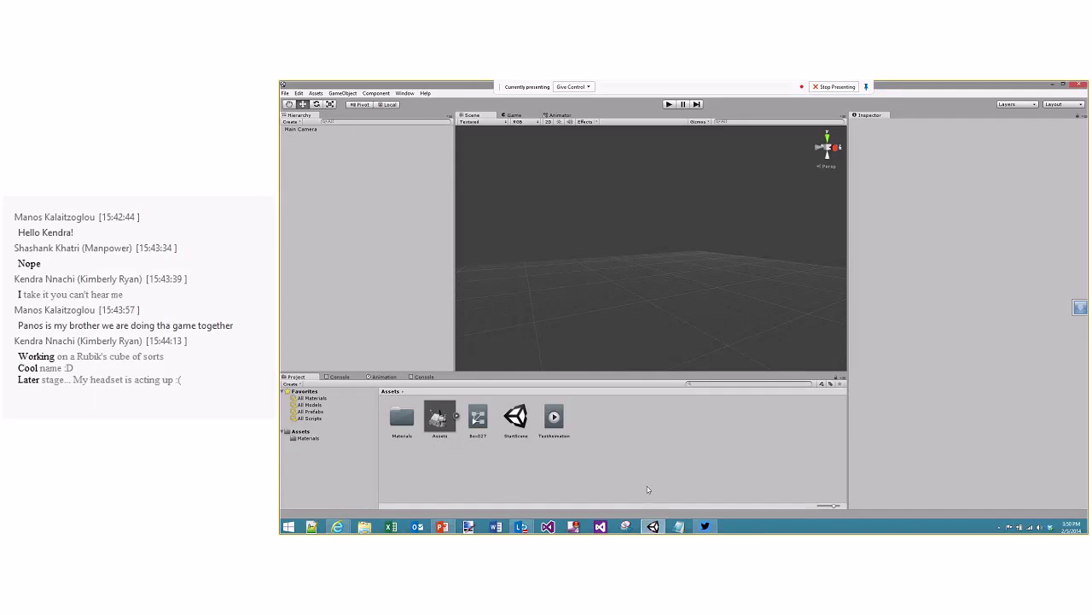
Test-run the open scene, then load StartScene and run it in play mode
key(ctrl+p)
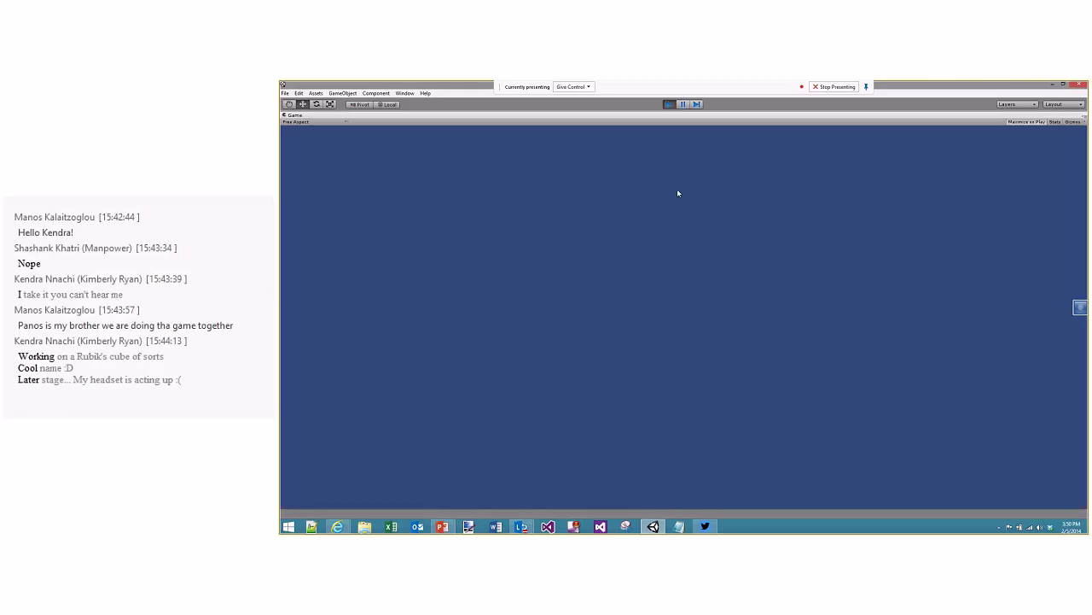
click(669, 103)
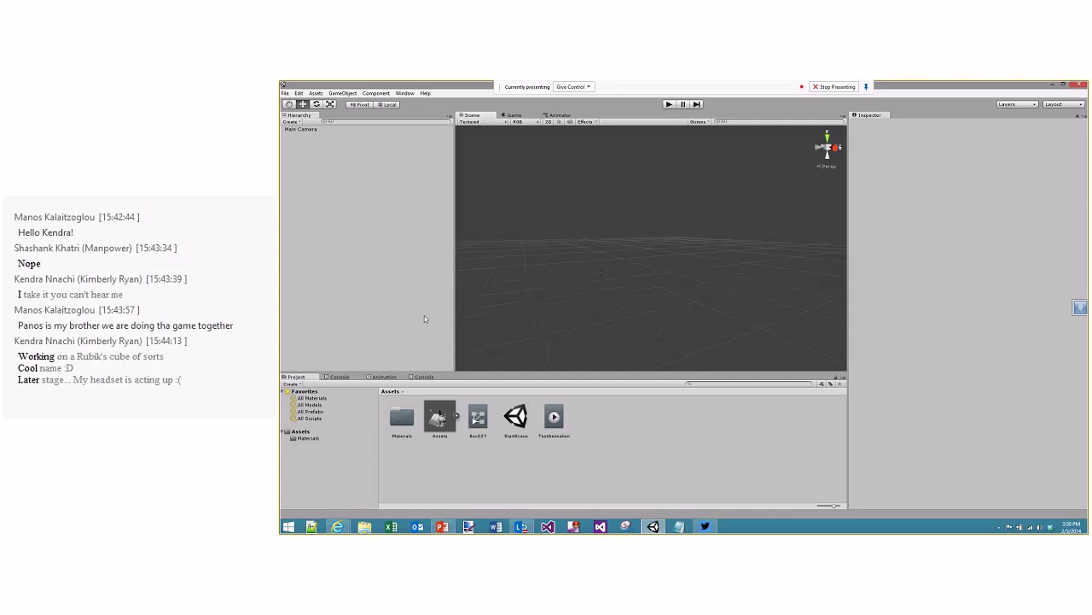
click(509, 424)
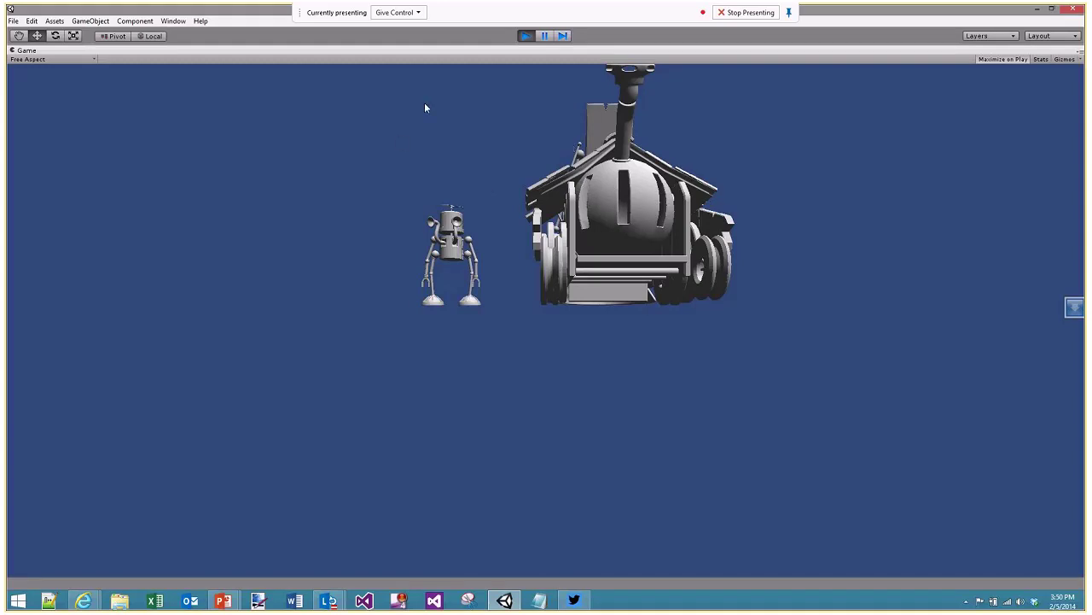
click(525, 39)
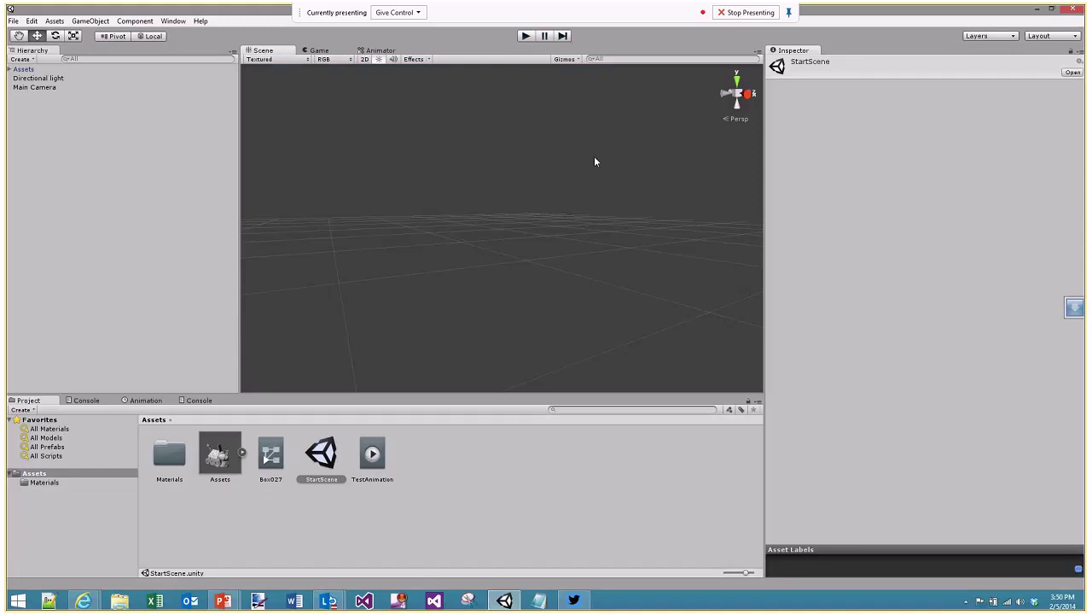
Frame the Assets model in the scene view and select its roof tile Box027
double_click(24, 69)
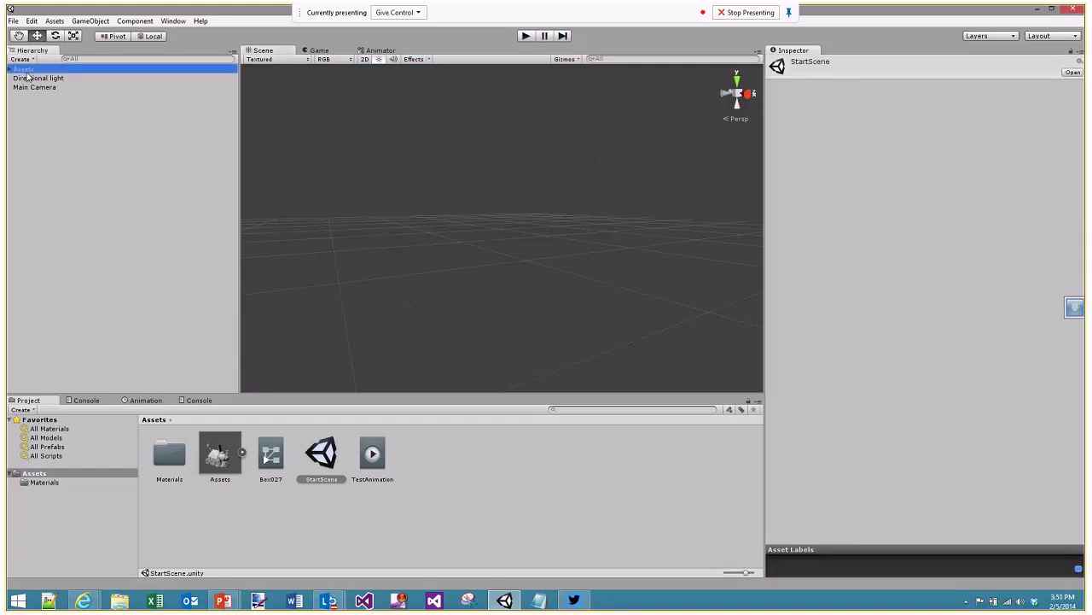
right_drag(601, 248, 573, 245)
click(572, 245)
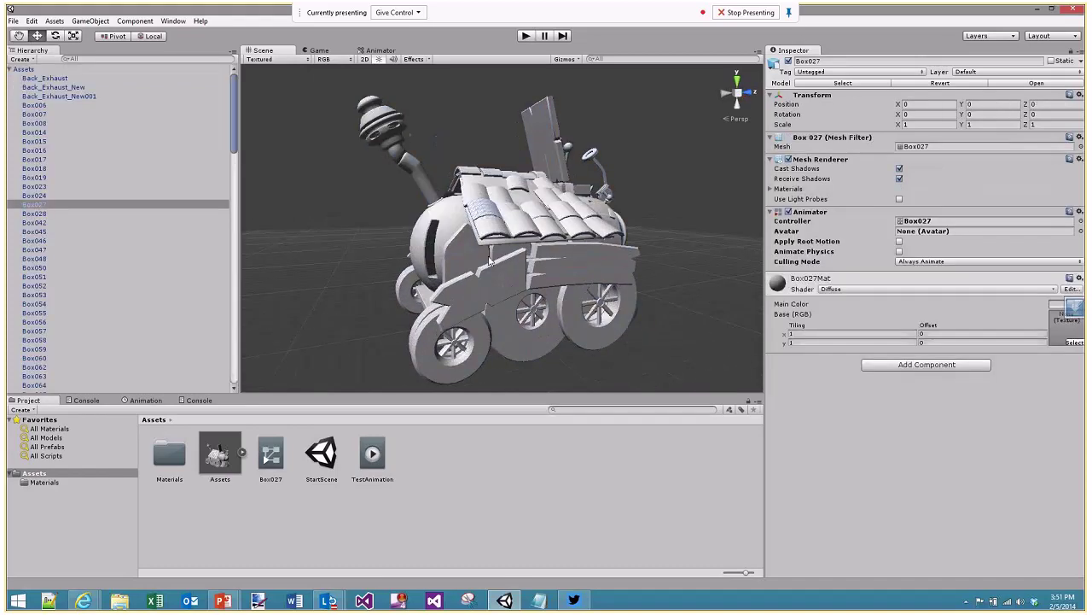
Preview the TestAnimation clip of Box027 in the Animation editor with the roof tiles shown up close
click(194, 402)
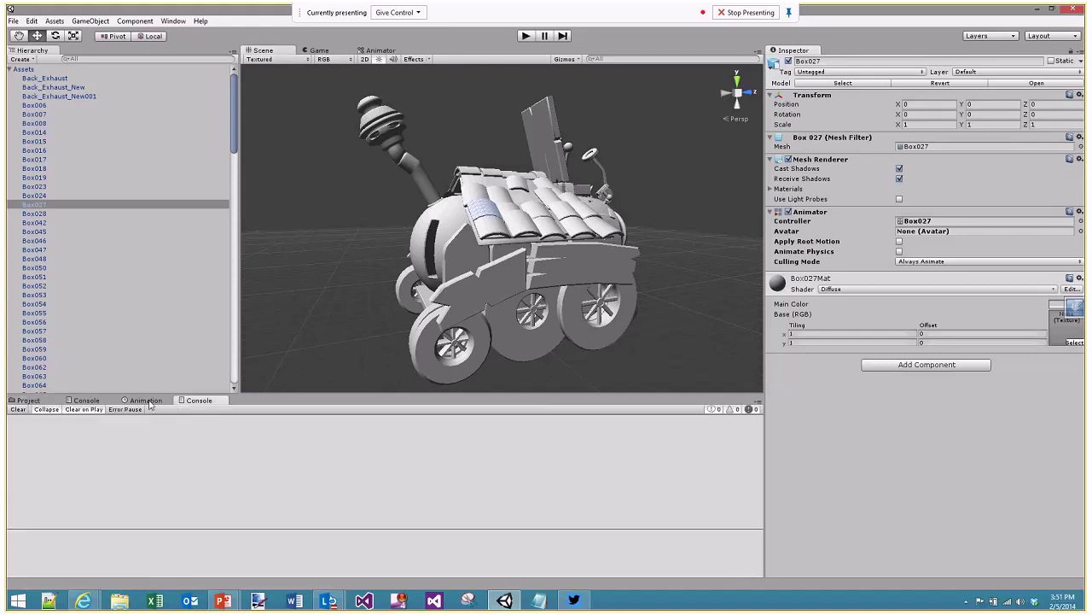
click(147, 401)
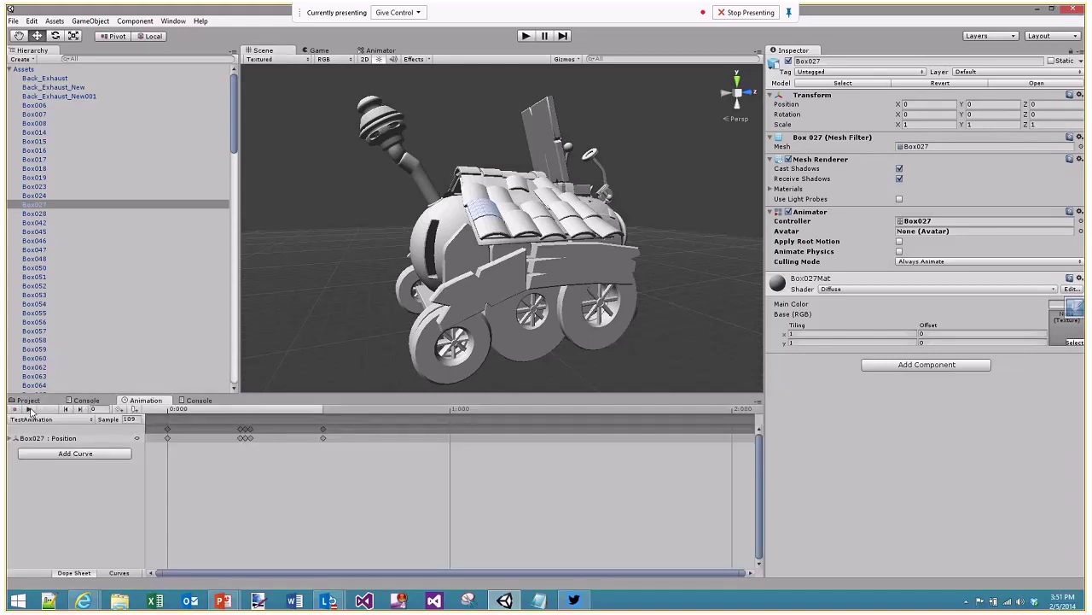
click(30, 409)
right_drag(578, 110, 585, 209)
key(w)
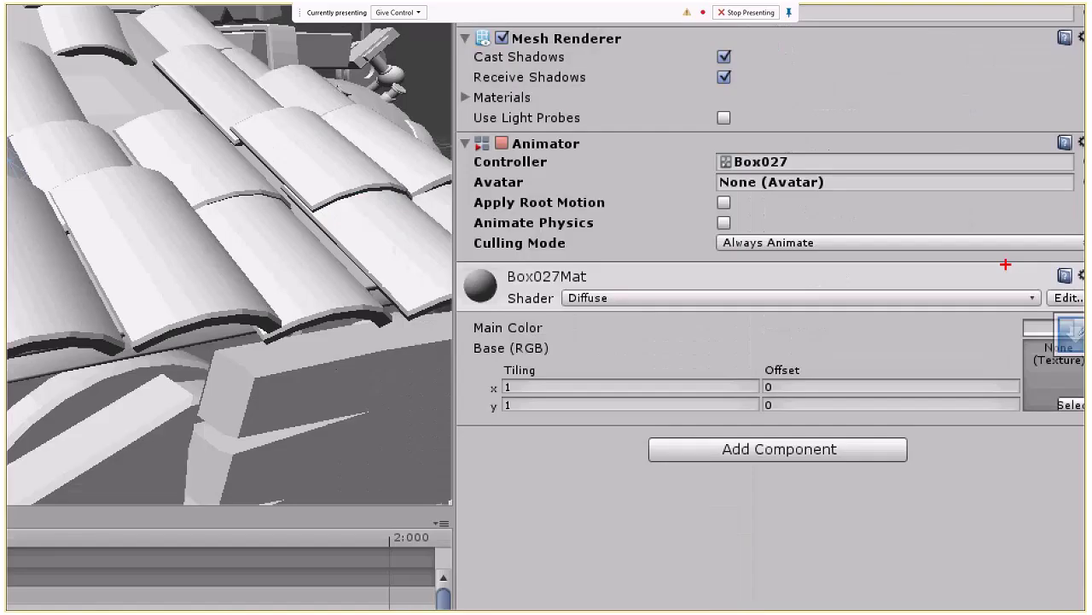
Circle the three middle keyframes and the 0:000 mark on the magnified animation timeline, then leave the annotation mode
mouse_move(572, 116)
mouse_down()
mouse_move(891, 170)
mouse_move(570, 128)
mouse_up()
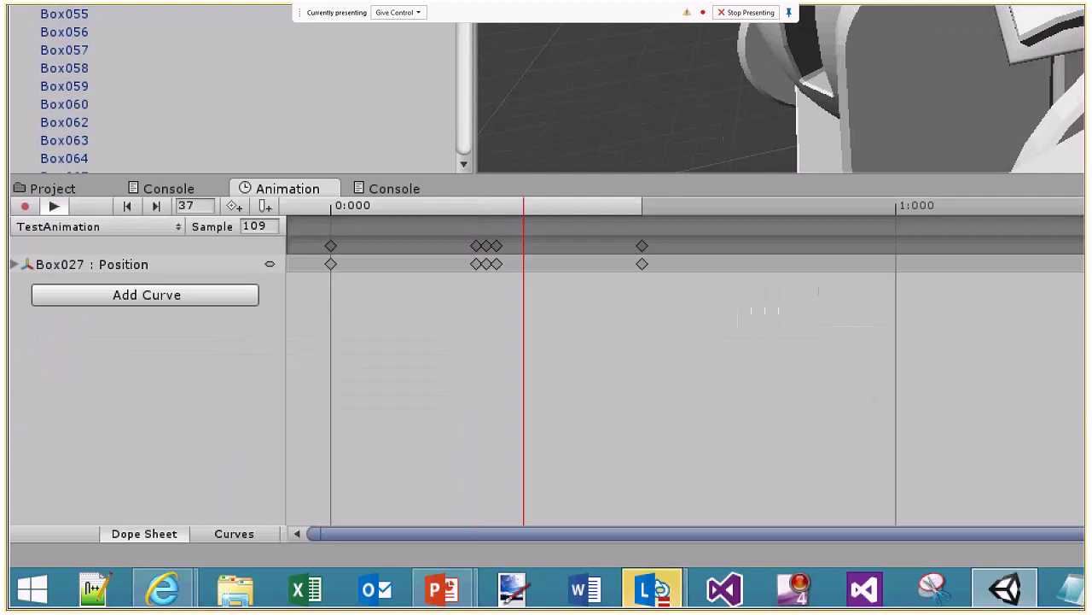
mouse_move(471, 231)
mouse_down()
mouse_move(438, 271)
mouse_move(515, 240)
mouse_move(448, 233)
mouse_up()
mouse_move(342, 198)
mouse_down()
mouse_move(375, 218)
mouse_move(333, 206)
mouse_up()
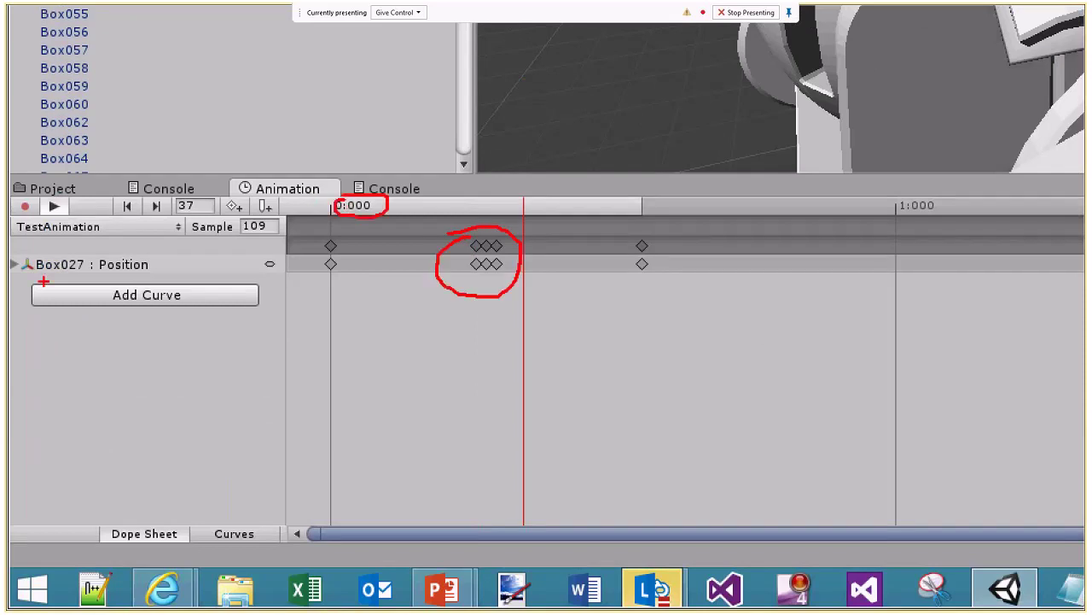
key(Escape)
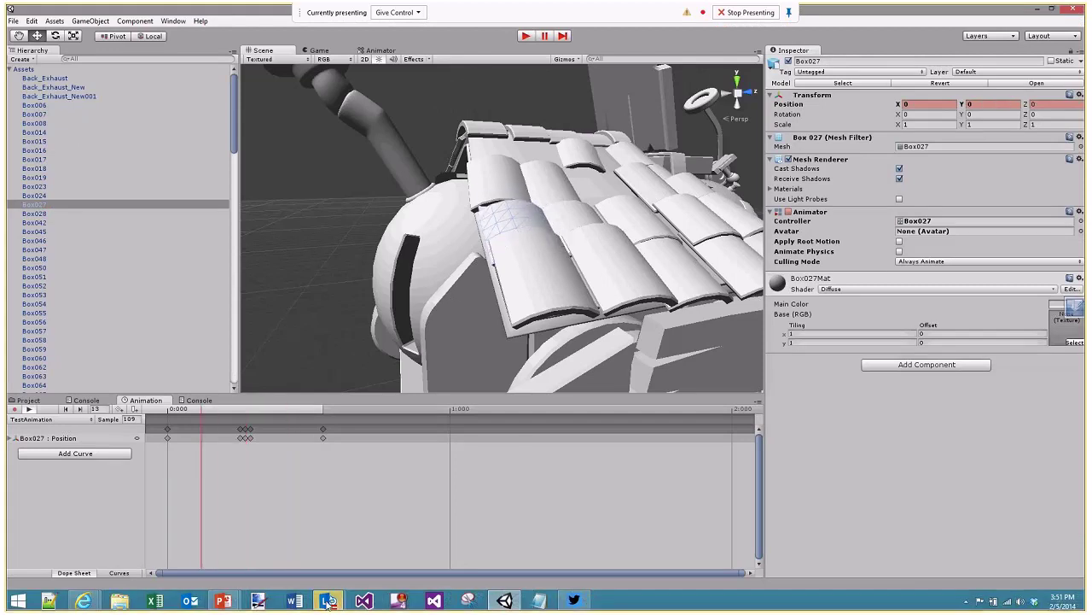
Check the meeting conversation window for new participants and chat messages, returning to Unity each time
mouse_move(330, 602)
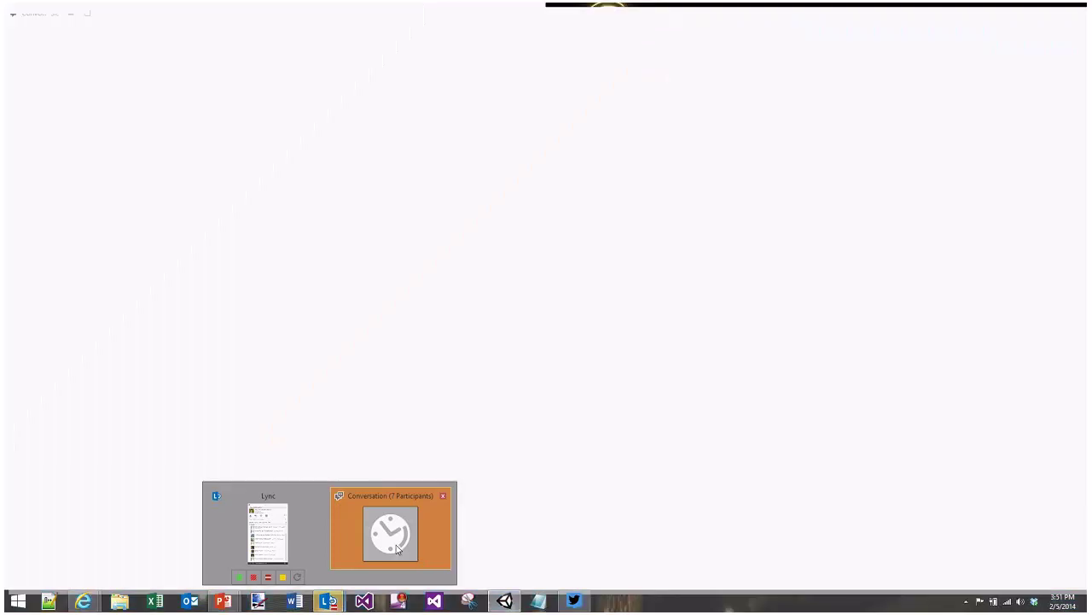
click(396, 550)
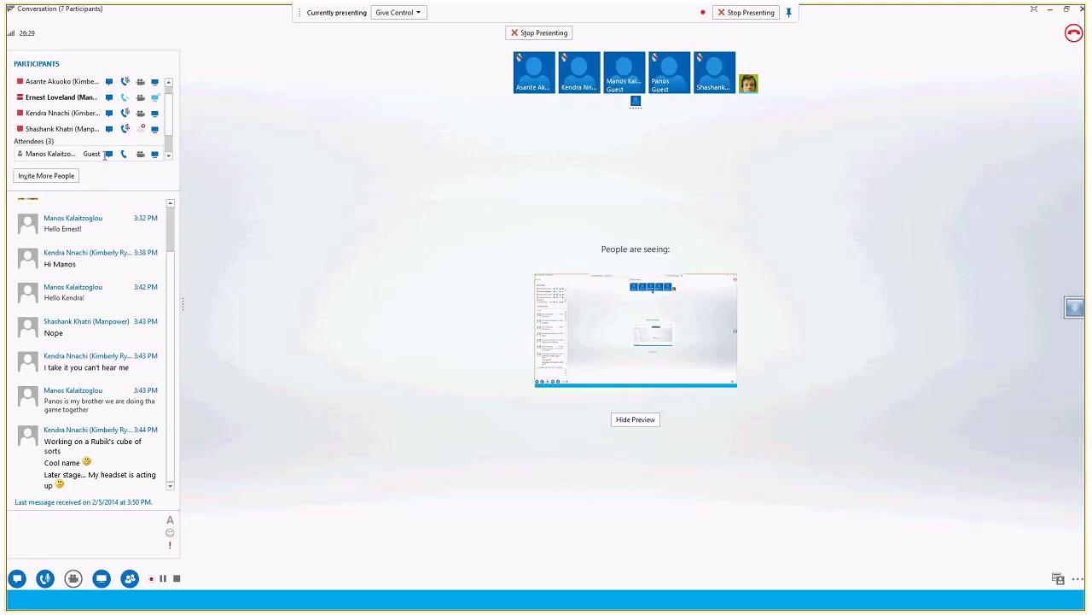
click(1050, 9)
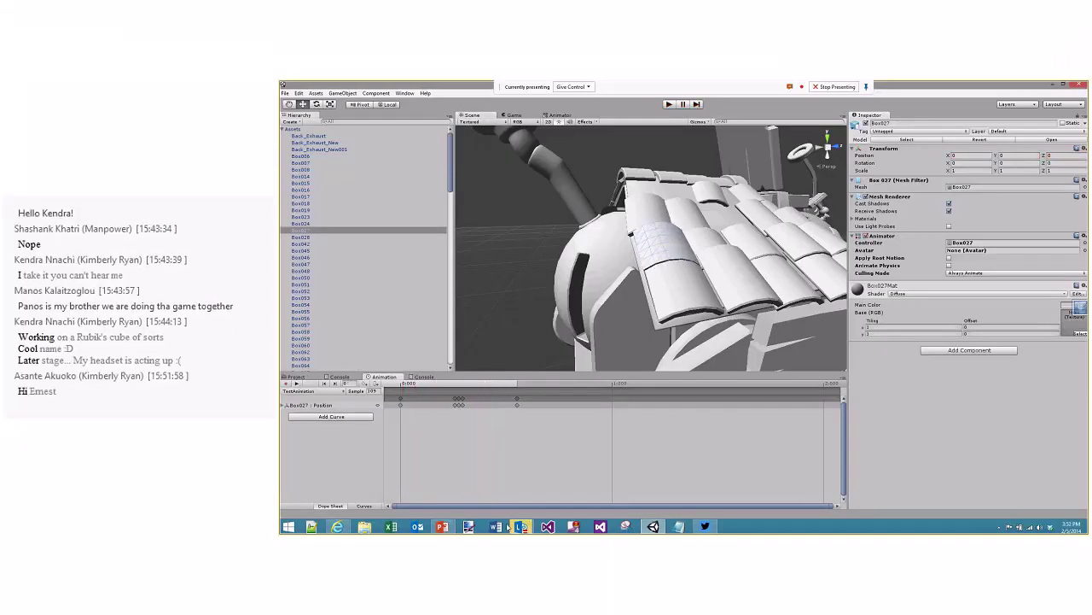
mouse_move(522, 526)
click(565, 478)
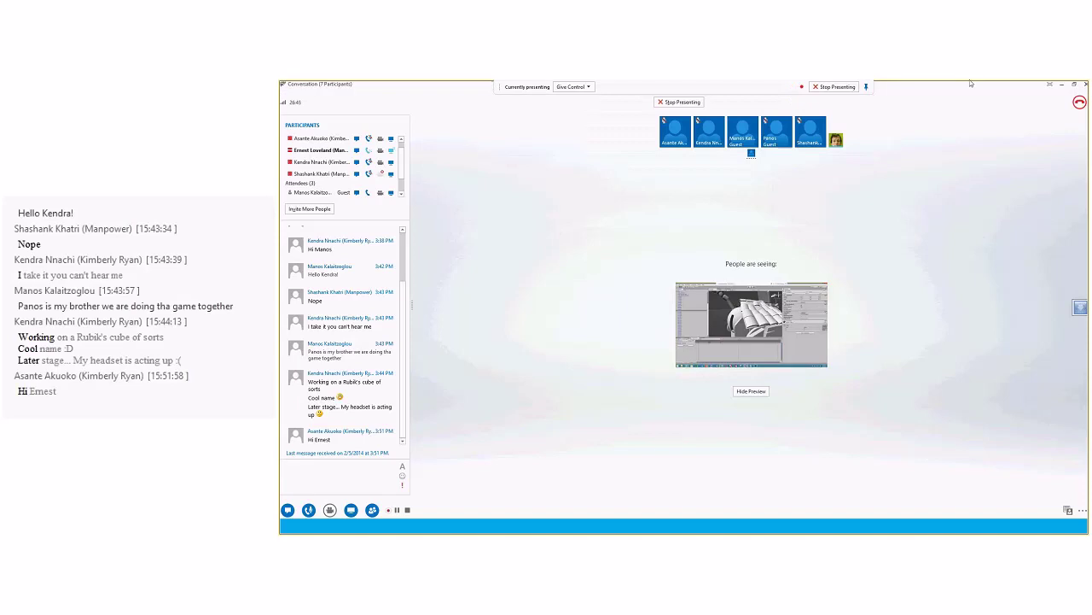
click(1062, 85)
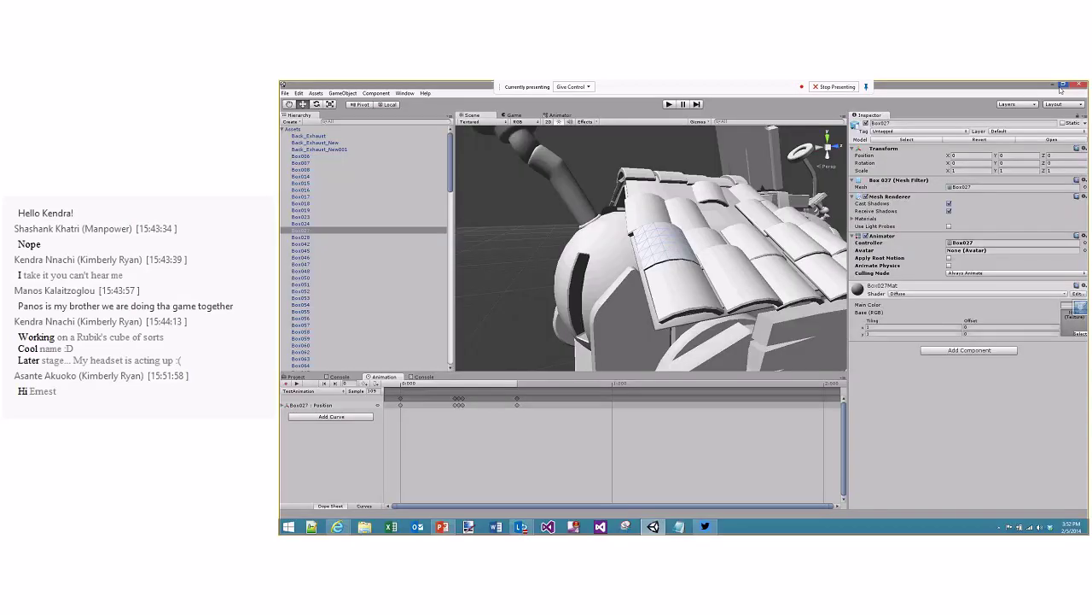
Collapse the Assets hierarchy and focus the scene view on the Main Camera to examine its component settings and preview
scroll(589, 232, down, 3)
alt+drag(572, 232, 645, 237)
click(282, 129)
double_click(303, 143)
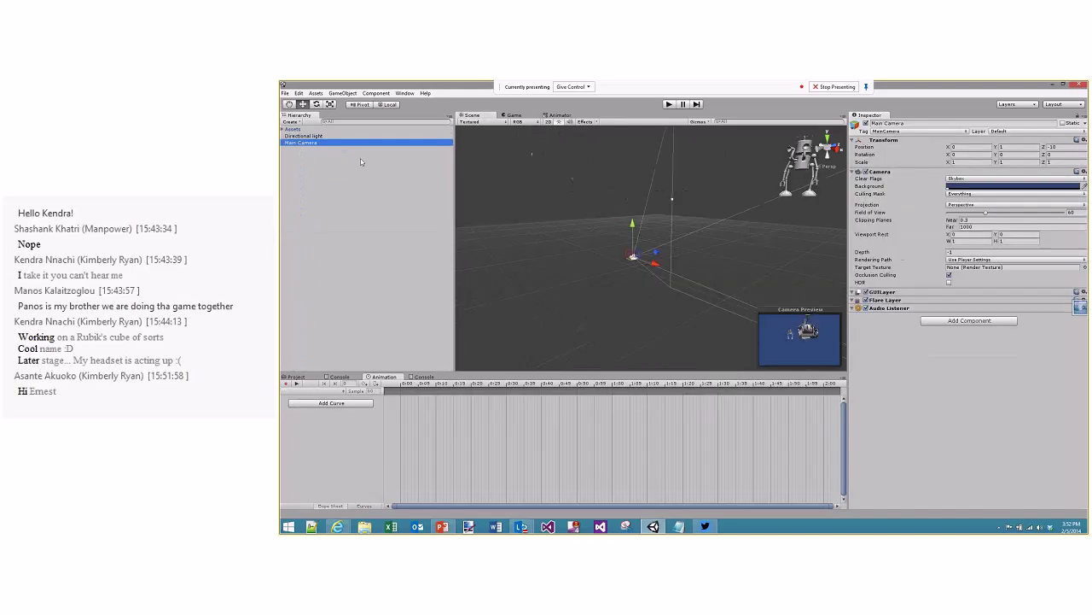
alt+drag(593, 202, 649, 129)
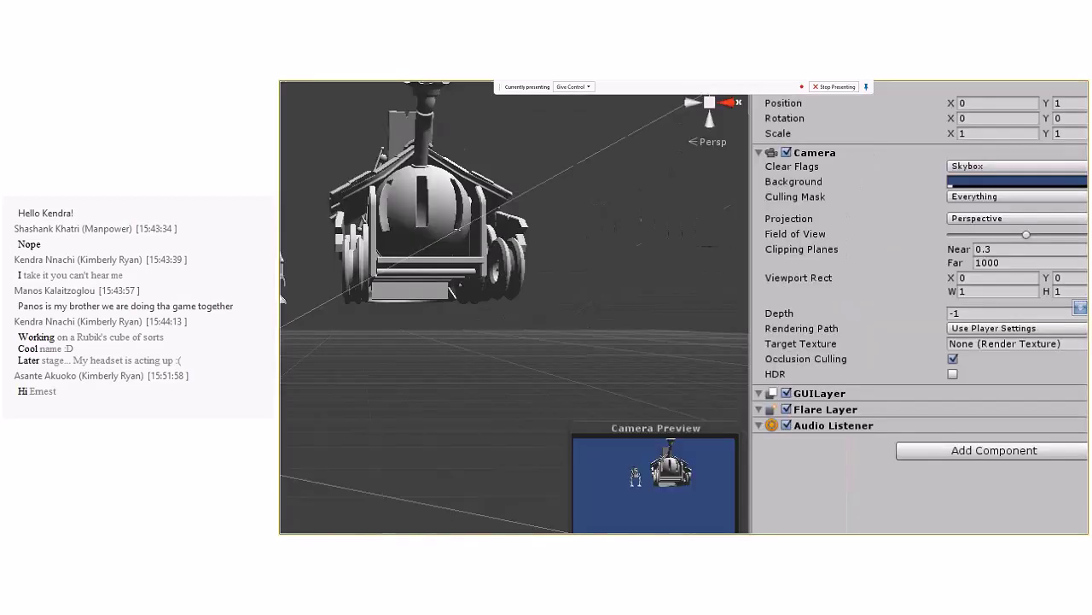
mouse_move(823, 189)
mouse_down()
mouse_move(802, 192)
mouse_move(799, 206)
mouse_move(1082, 198)
mouse_move(1058, 185)
mouse_move(826, 184)
mouse_up()
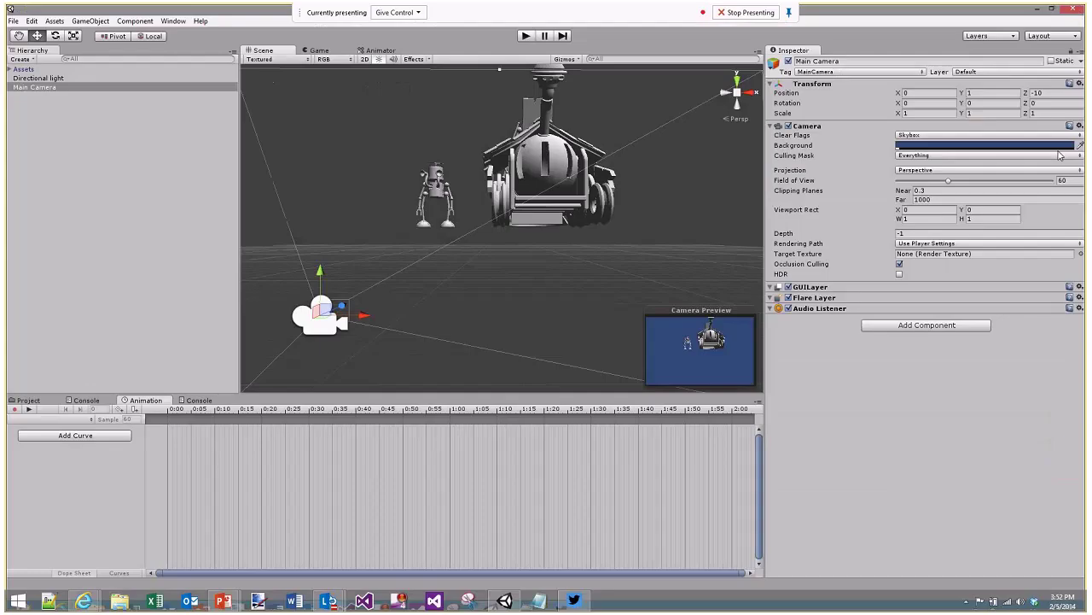
Show the Main Camera's culling mask options, then expand the Assets hierarchy and inspect Box006
click(949, 158)
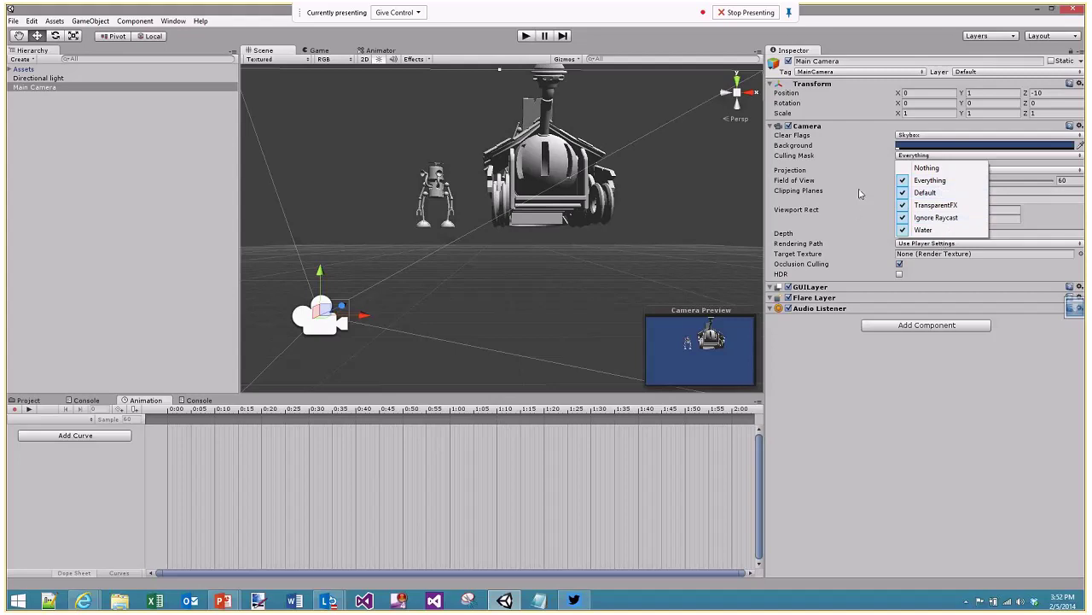
click(22, 68)
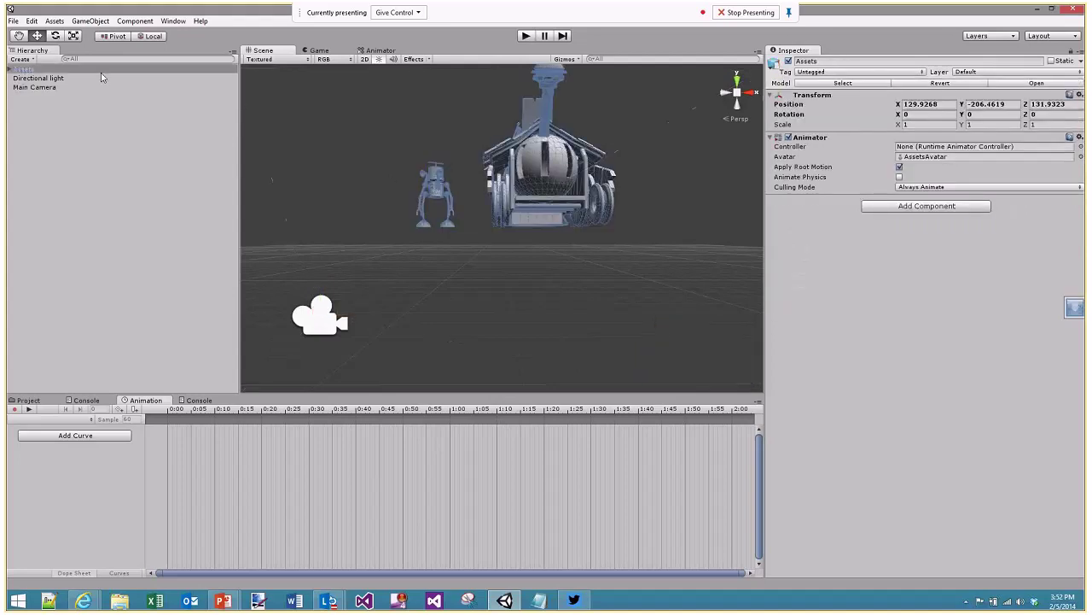
click(10, 69)
click(74, 107)
scroll(76, 142, down, 15)
Look through the Main_Body, Wood_Panels, Sphere025, Rectangle011 and Object003 parts of Assets to find a recognizable part
click(47, 208)
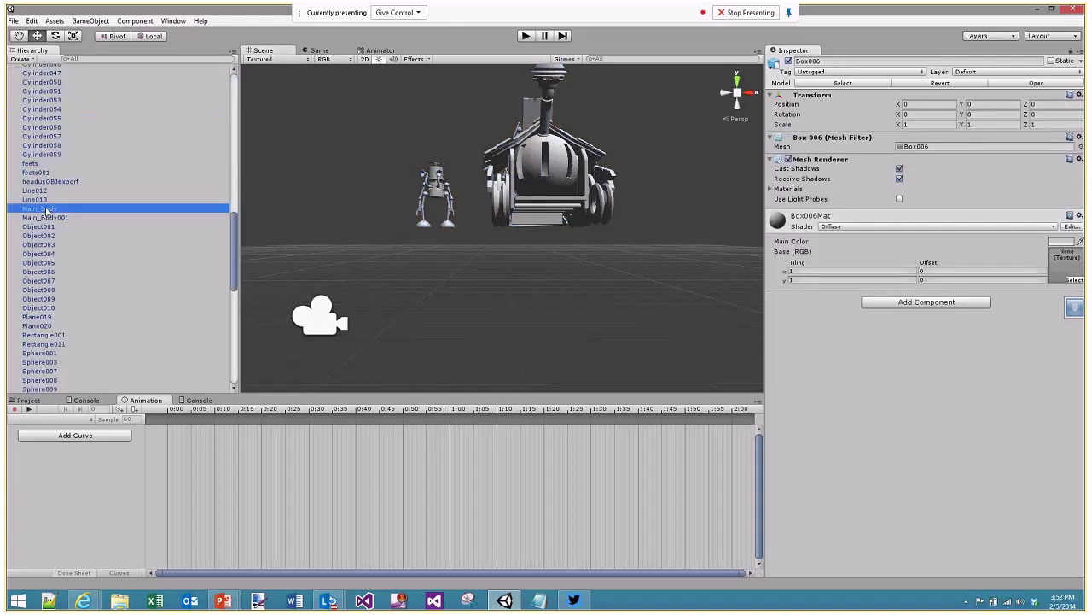
shift+click(49, 217)
scroll(92, 247, down, 10)
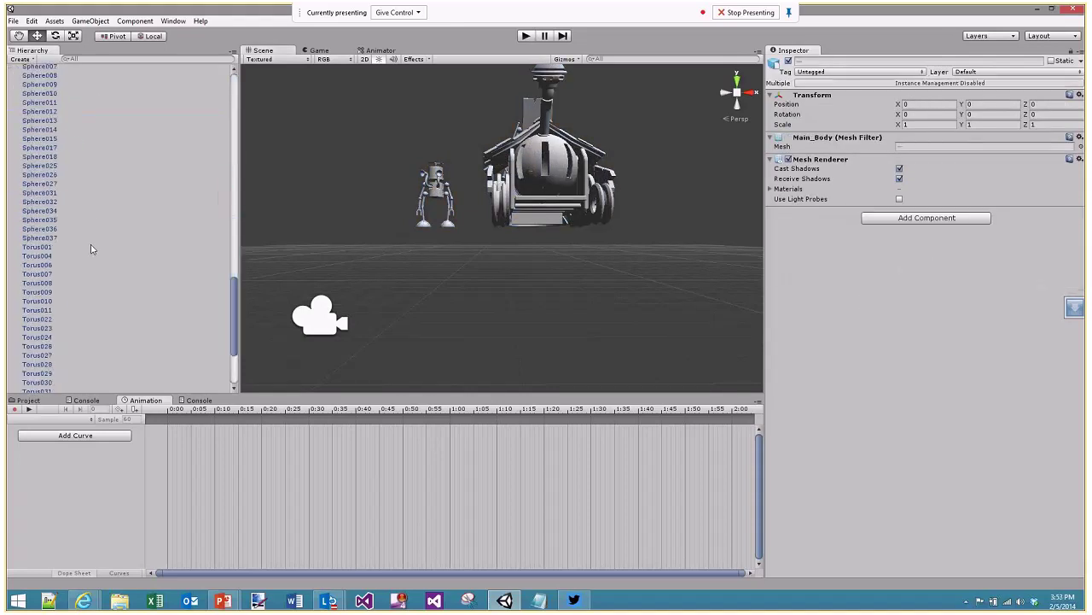
scroll(92, 249, down, 5)
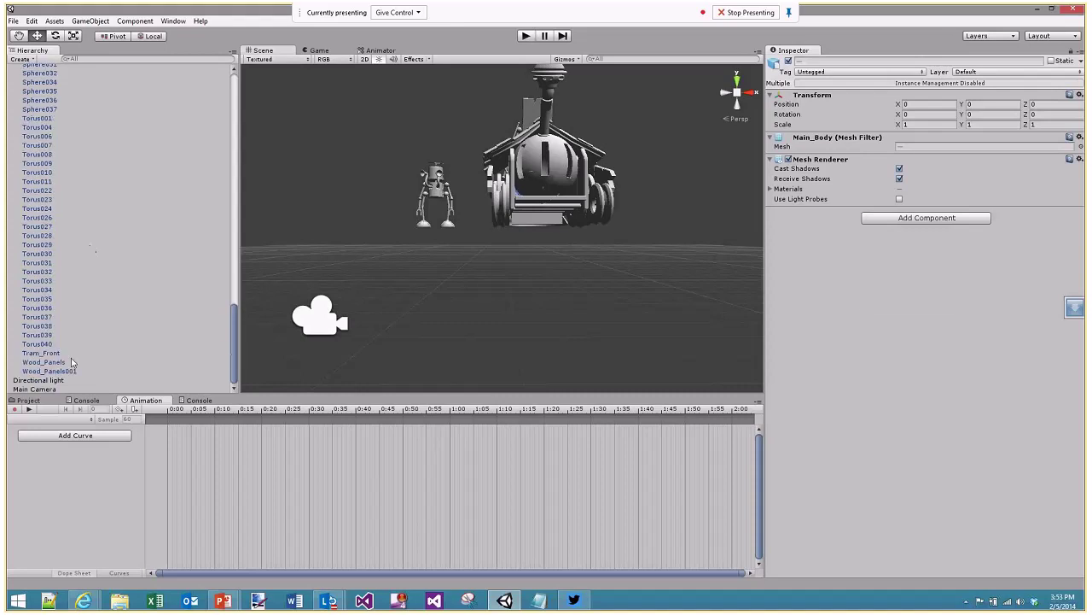
click(73, 361)
scroll(69, 256, up, 8)
click(40, 240)
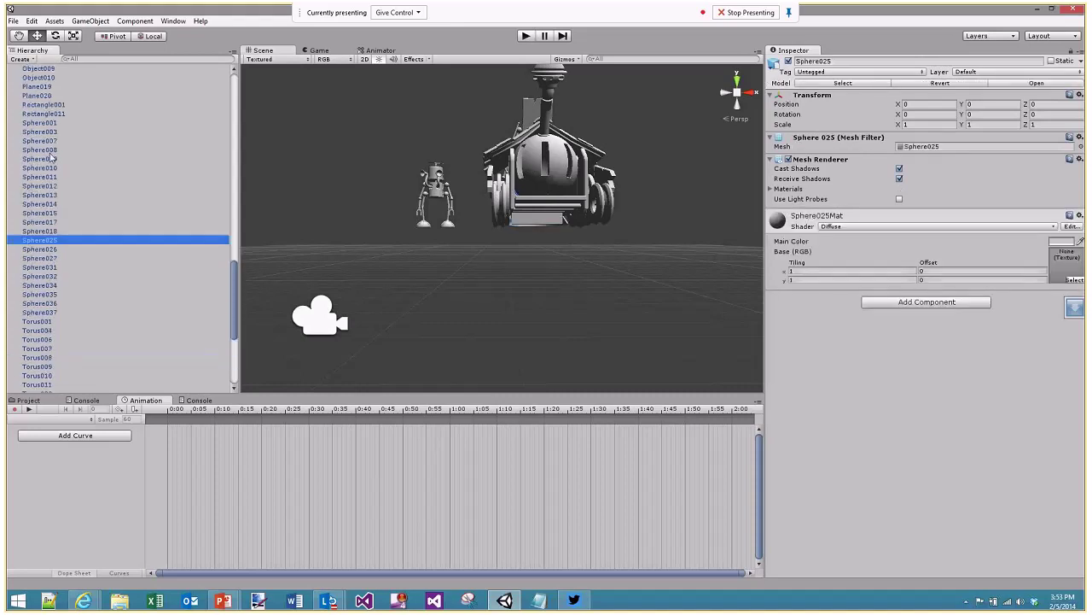
click(42, 113)
scroll(47, 151, up, 5)
click(47, 151)
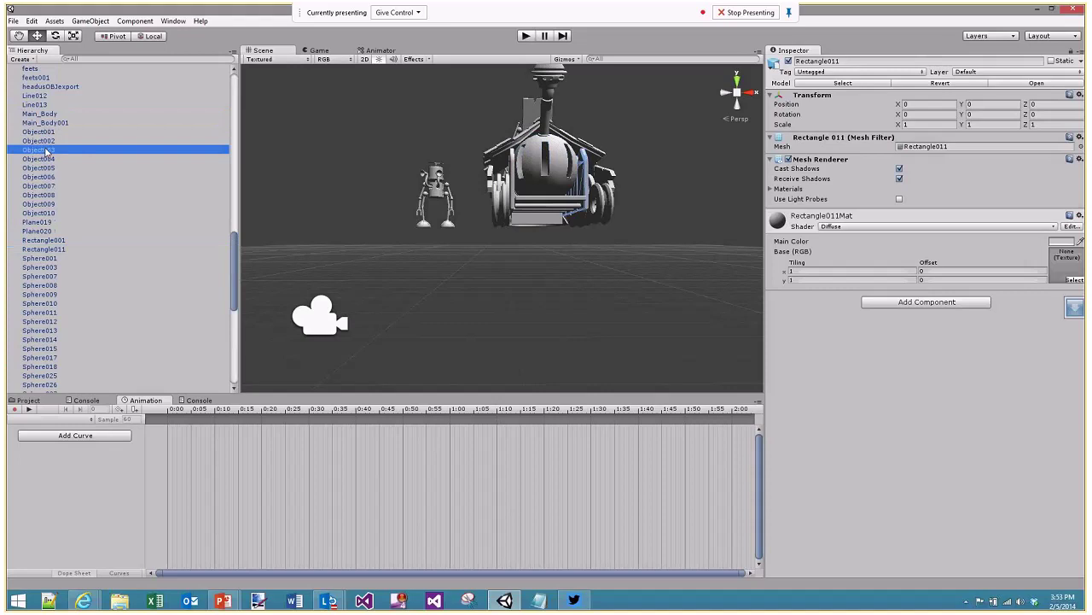
Continue searching the Assets parts around Main_Body001 and Line013 for a recognizable part of the robot
scroll(48, 158, up, 2)
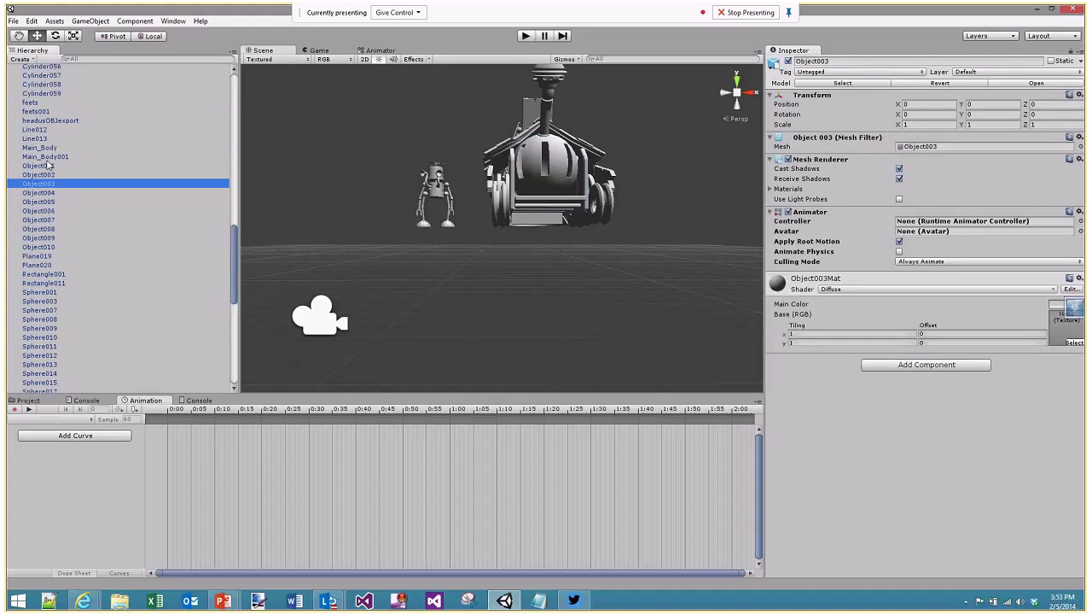
click(46, 139)
click(47, 158)
click(45, 149)
click(45, 140)
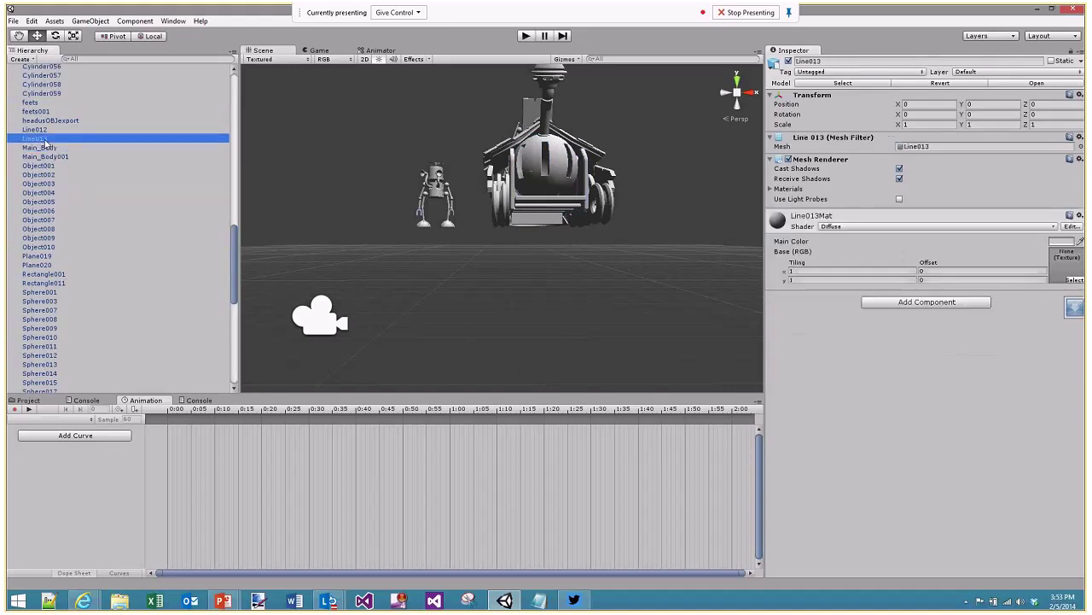
click(45, 131)
scroll(46, 132, up, 1)
click(46, 128)
scroll(45, 128, up, 1)
scroll(45, 164, up, 2)
Select the robot's feets and feets001 parts and add a new layer named Ignore as User Layer 8
click(31, 239)
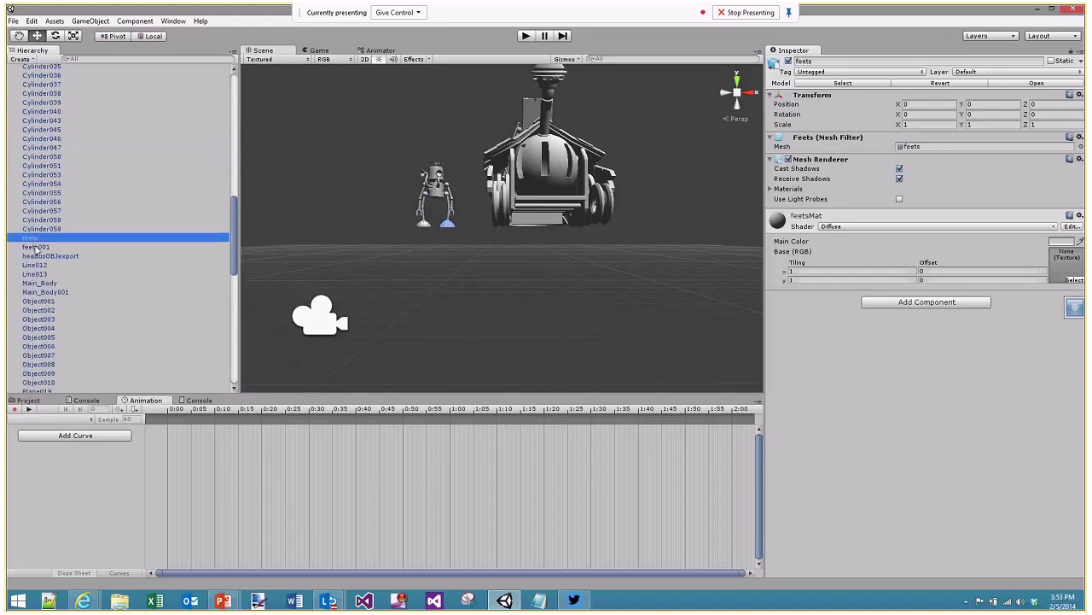
ctrl+click(36, 247)
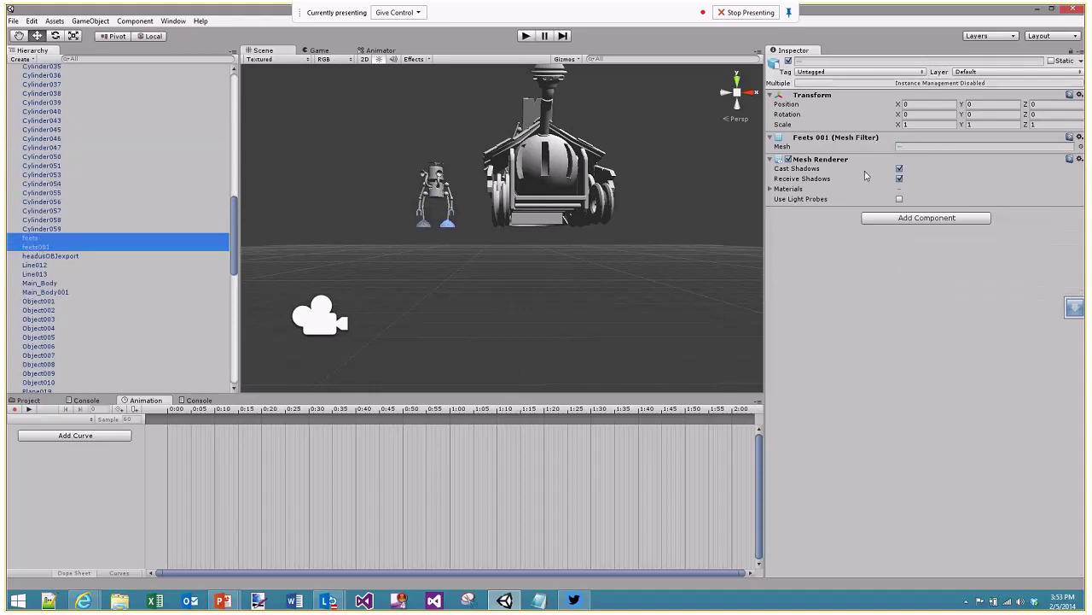
click(980, 74)
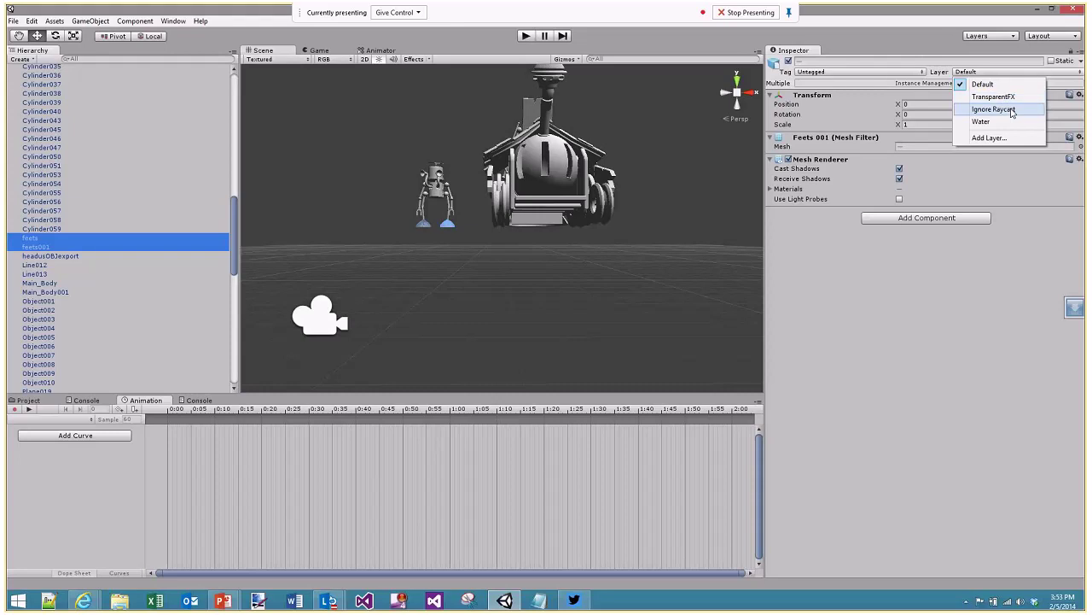
click(992, 138)
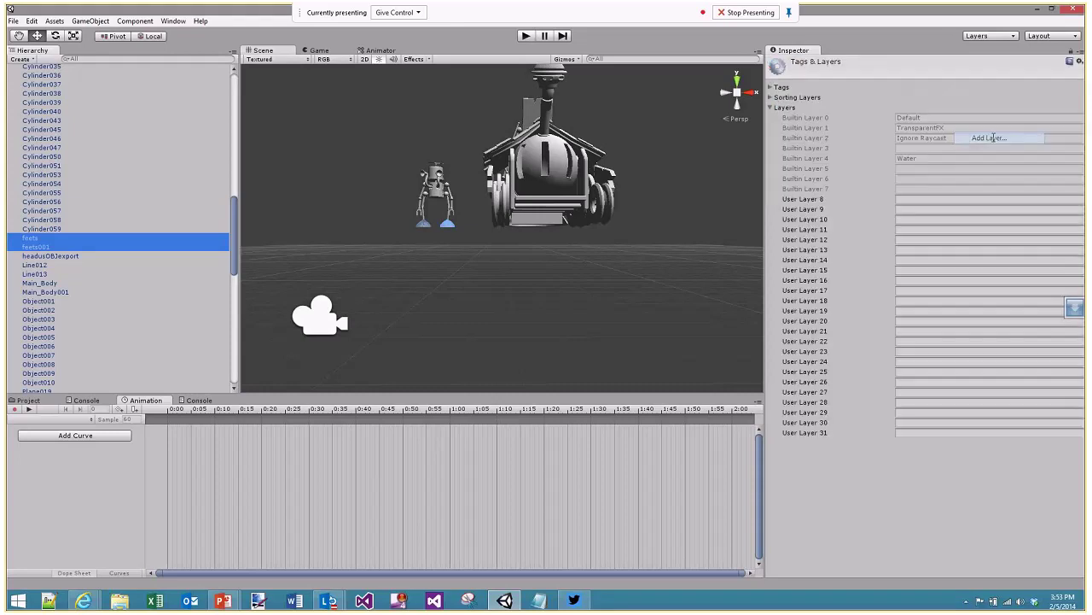
click(936, 199)
text(Ignore)
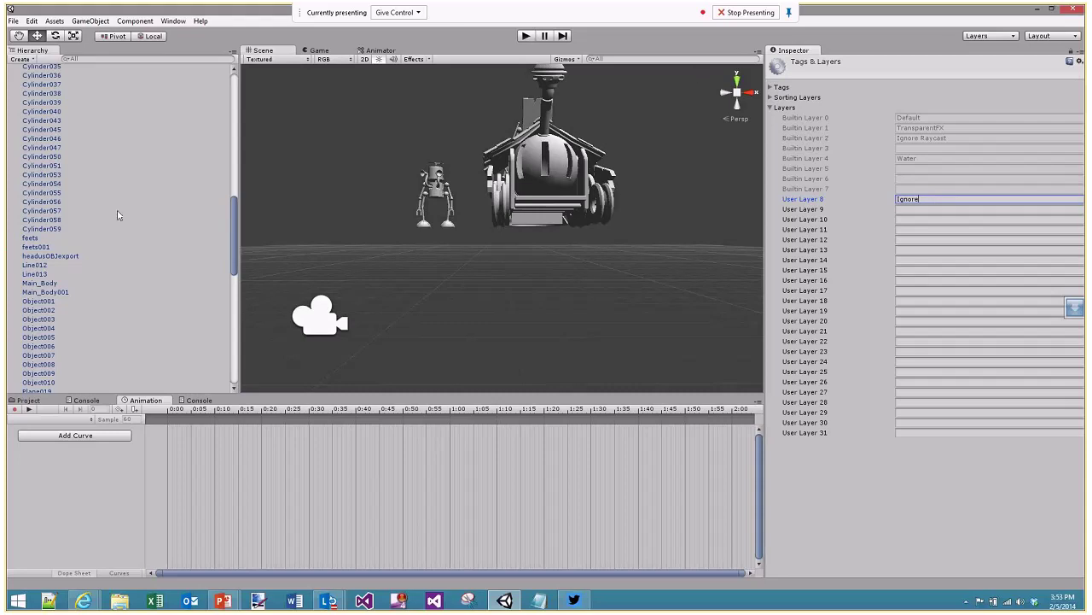
Assign both feets and feets001 to the Ignore layer and point out their layer setting in a magnified view
click(36, 239)
shift+click(35, 247)
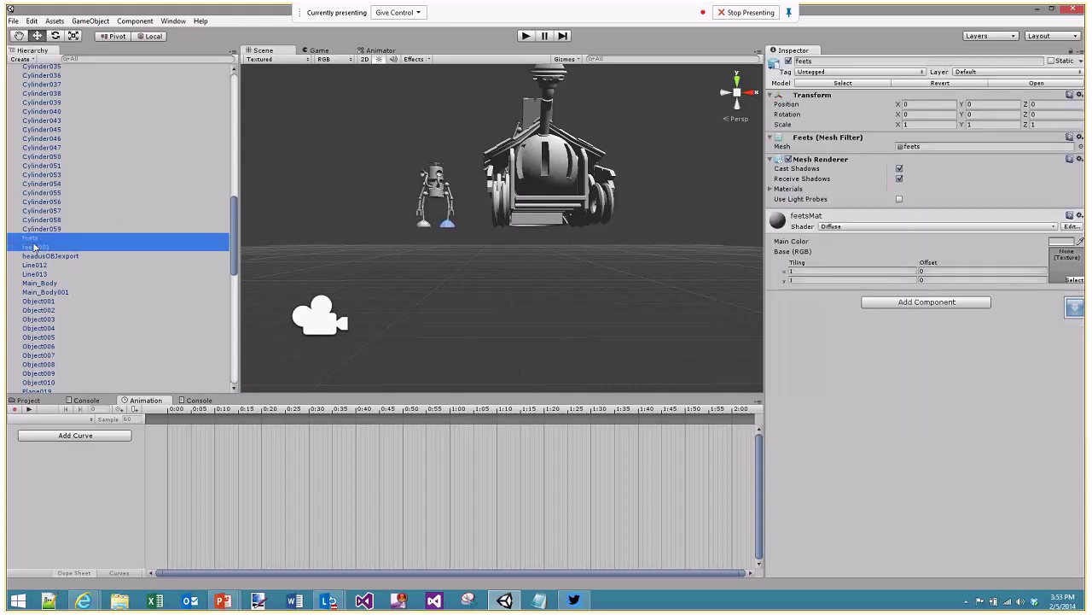
click(987, 73)
click(983, 134)
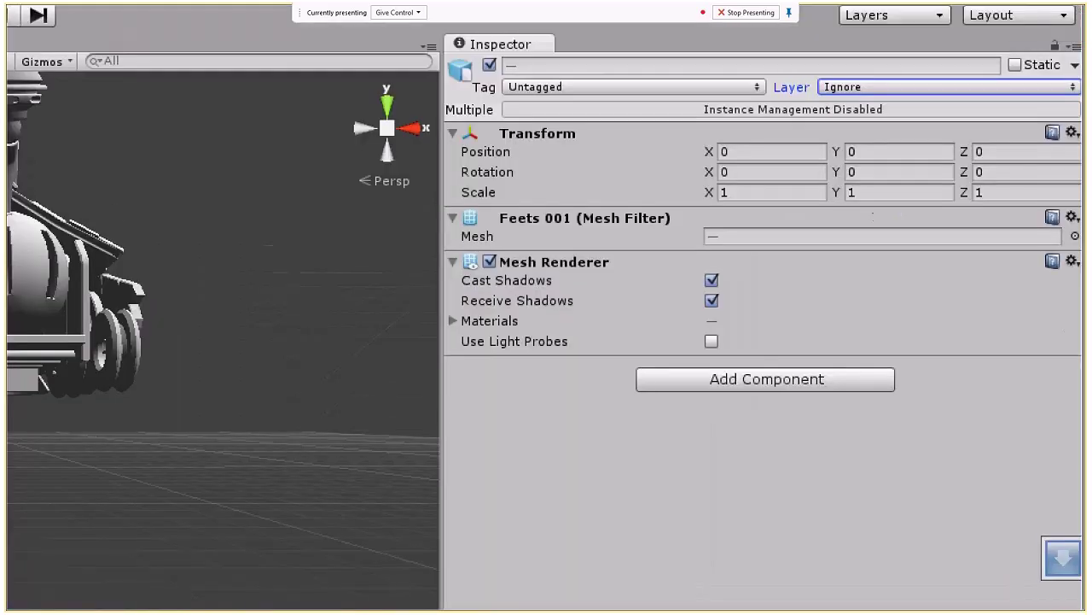
drag(835, 79, 793, 72)
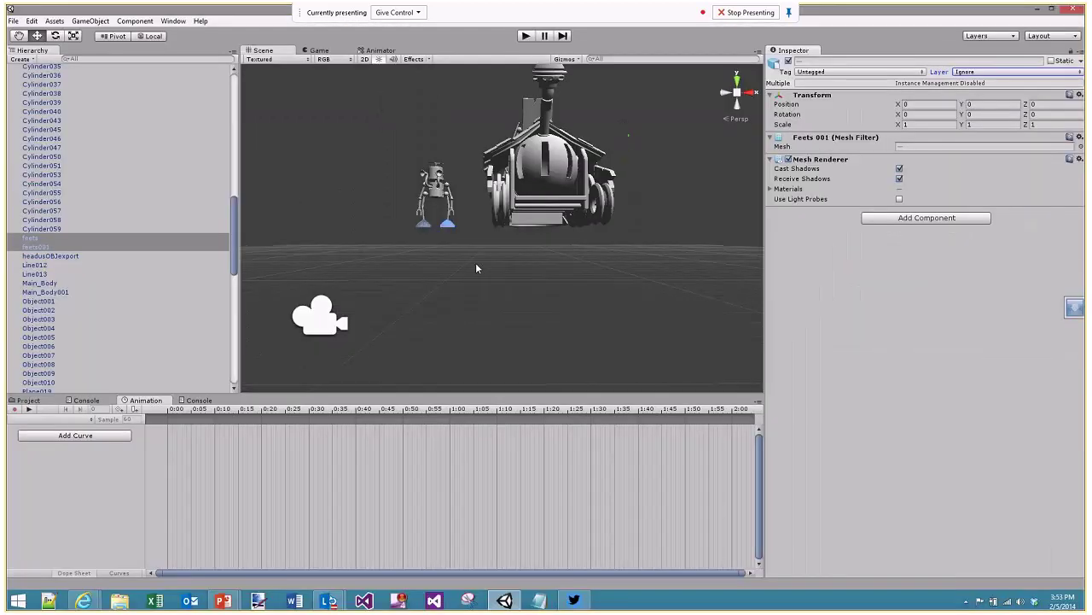
Check the Main Camera's culling mask options for the Ignore layer, then run the scene briefly to view the robot's feet
click(333, 326)
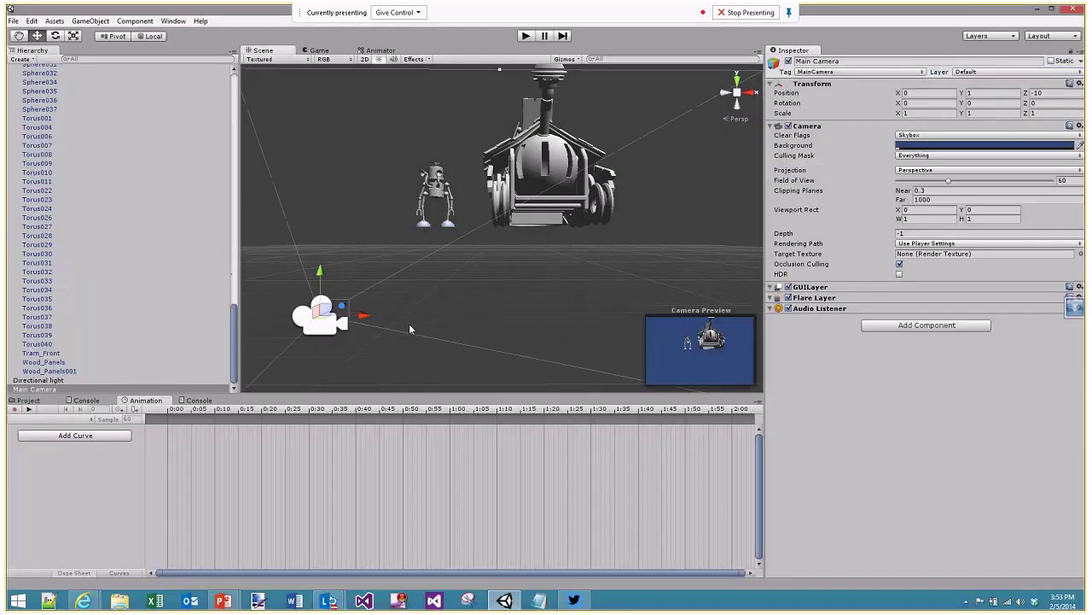
click(937, 157)
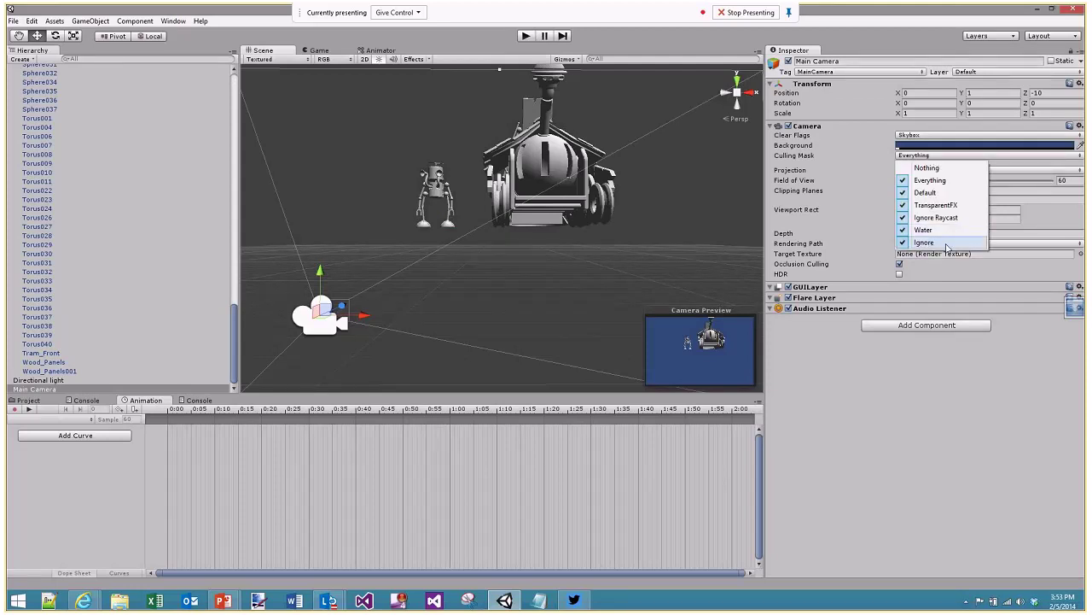
click(528, 36)
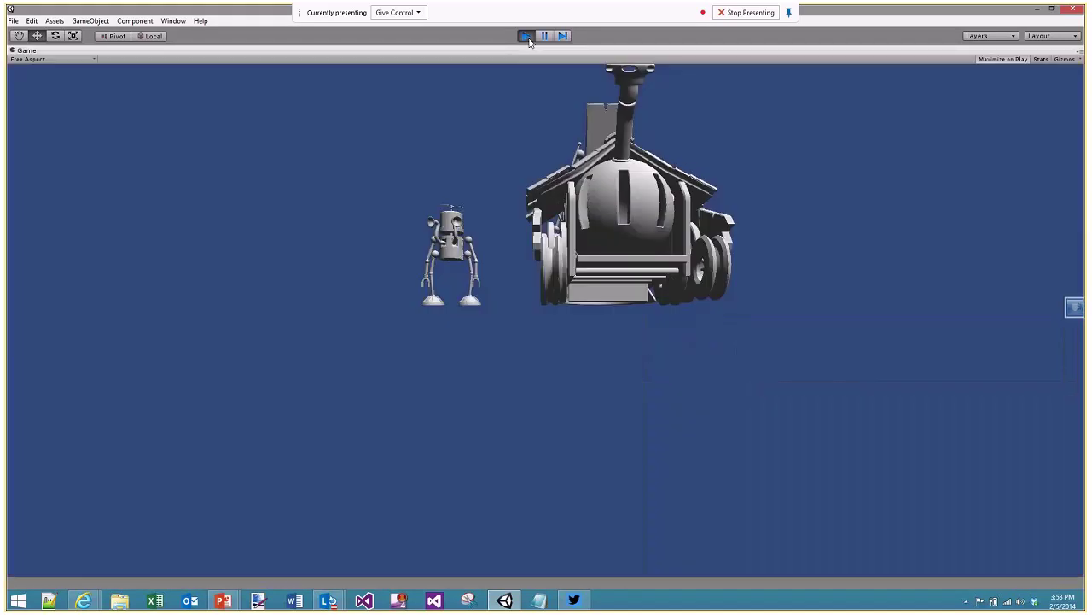
click(527, 36)
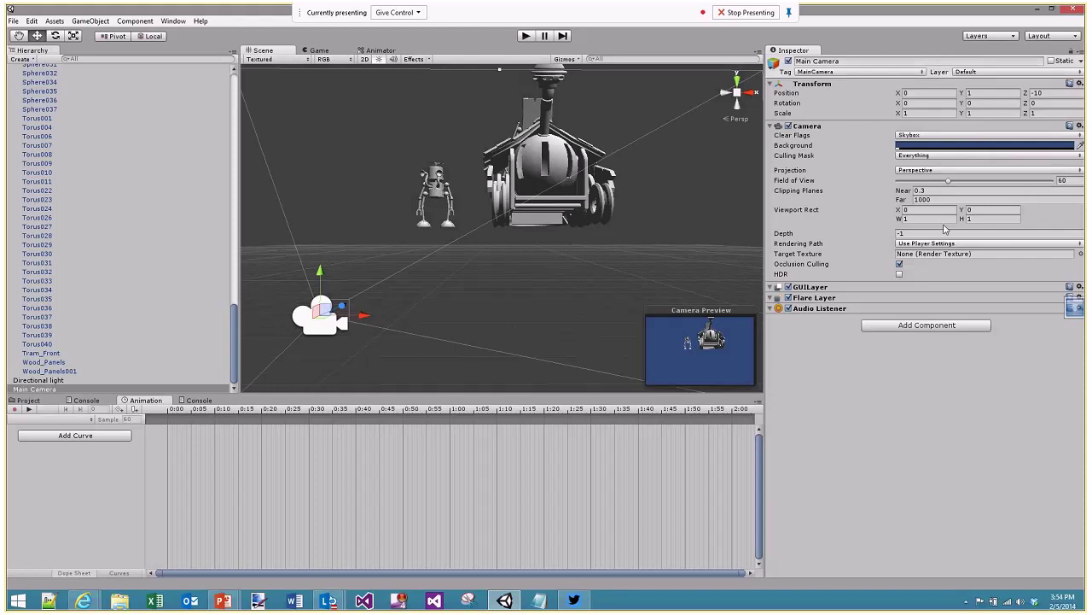
Exclude the Ignore layer from the Main Camera's culling mask and run the scene
click(954, 158)
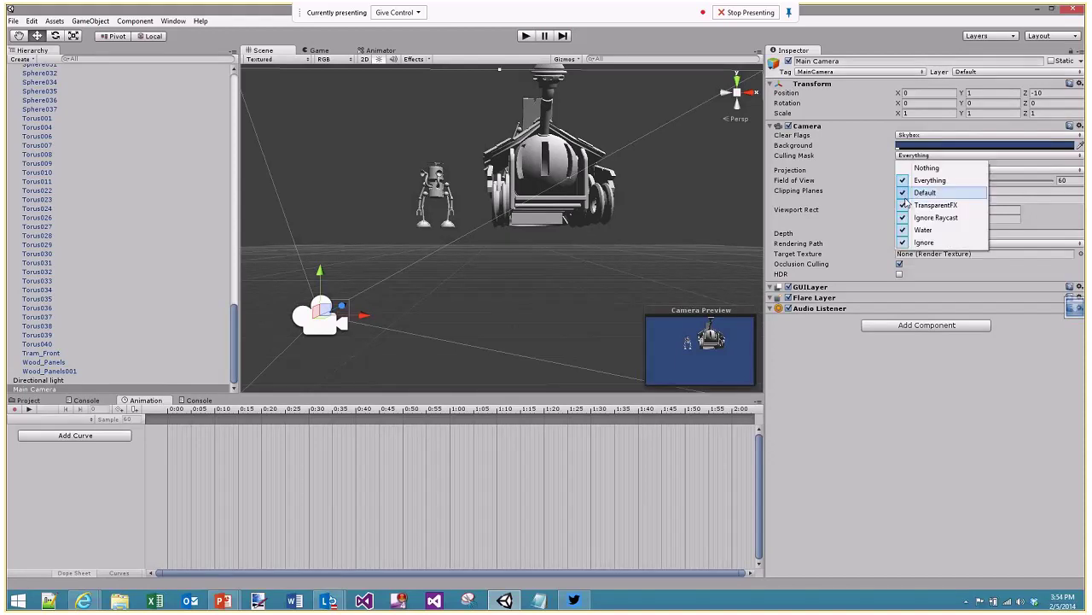
click(920, 243)
click(525, 36)
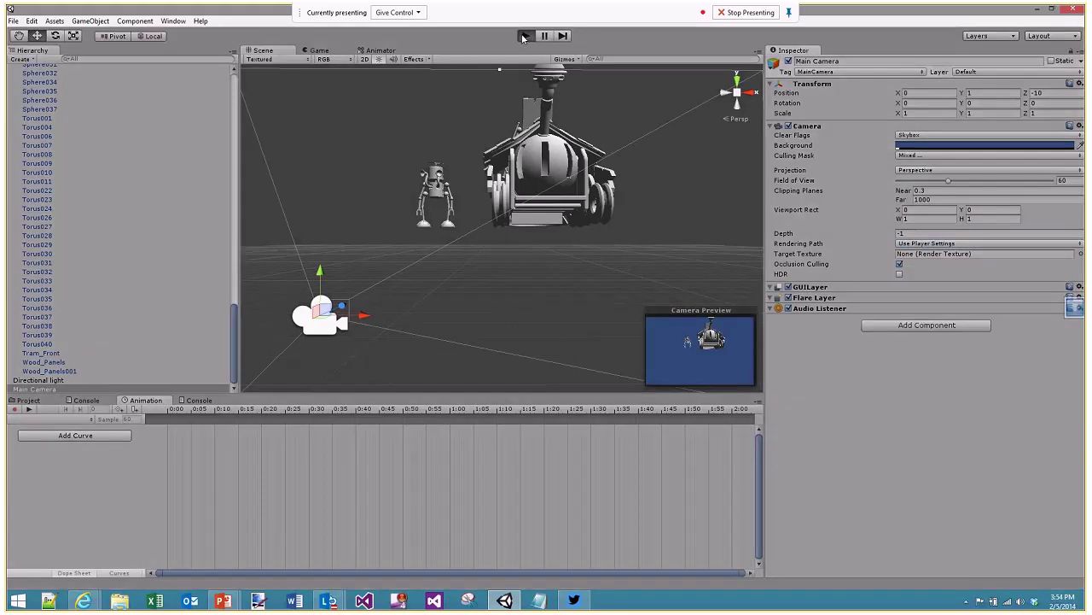
Magnify the running game, circle the area at the bottom of the robot's legs, then leave the annotation and play modes
key(ctrl+1)
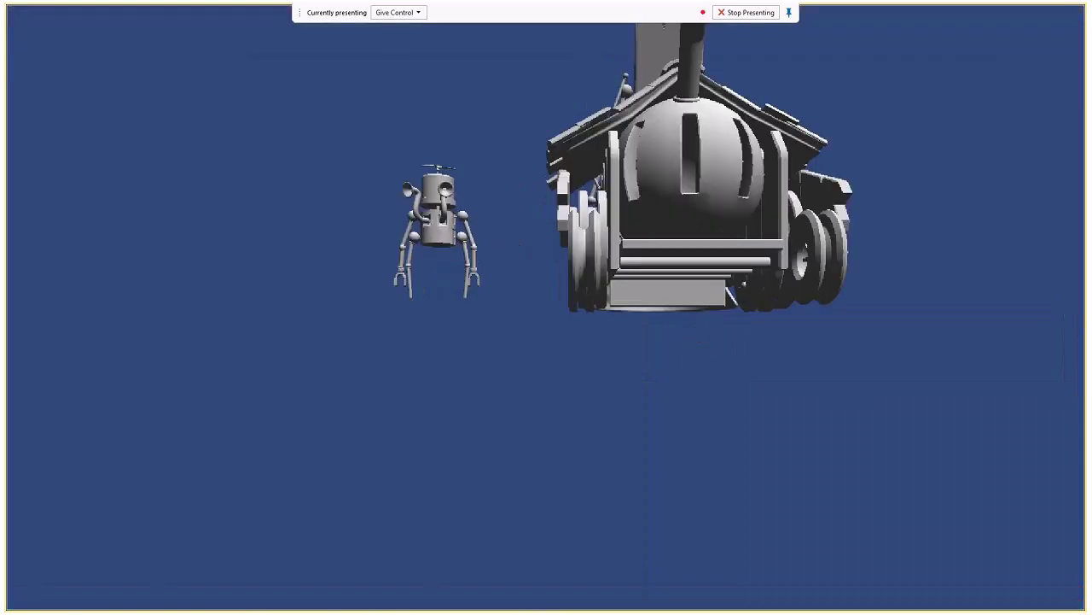
click(455, 291)
drag(441, 258, 384, 266)
drag(491, 304, 437, 257)
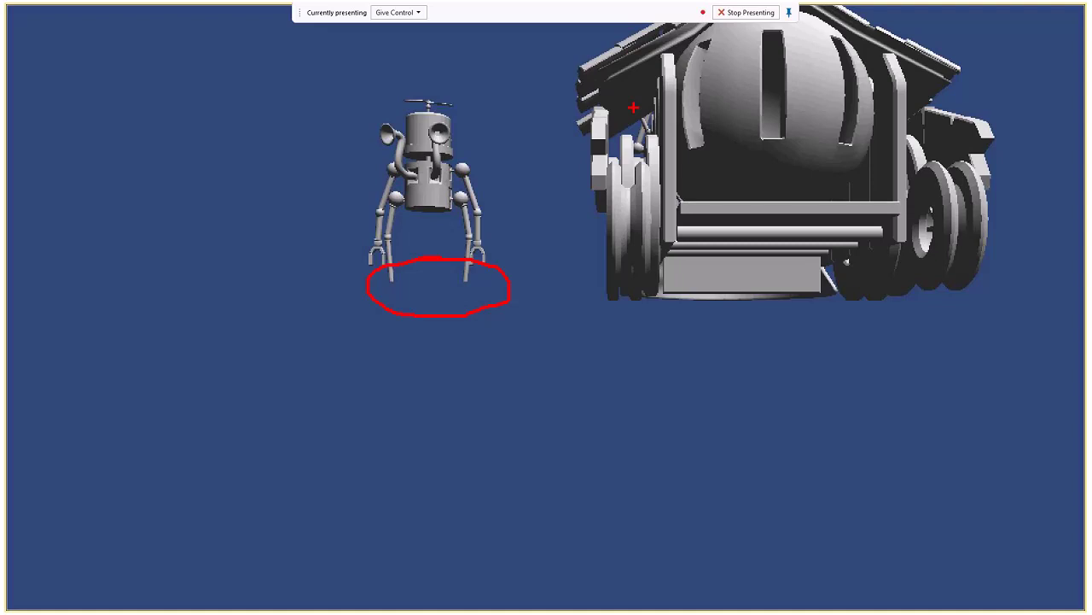
key(Escape)
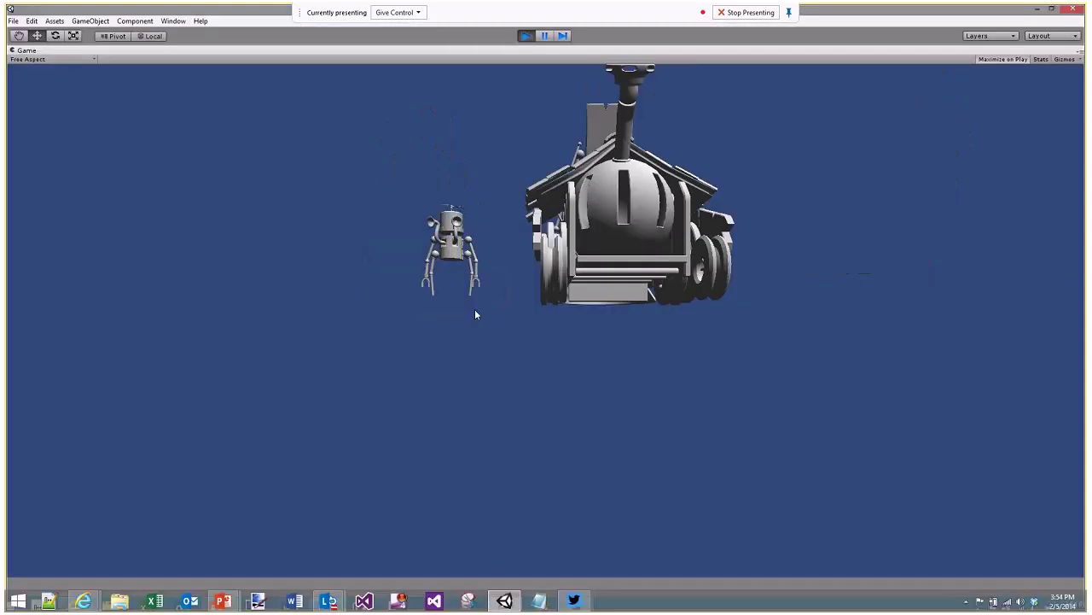
click(527, 36)
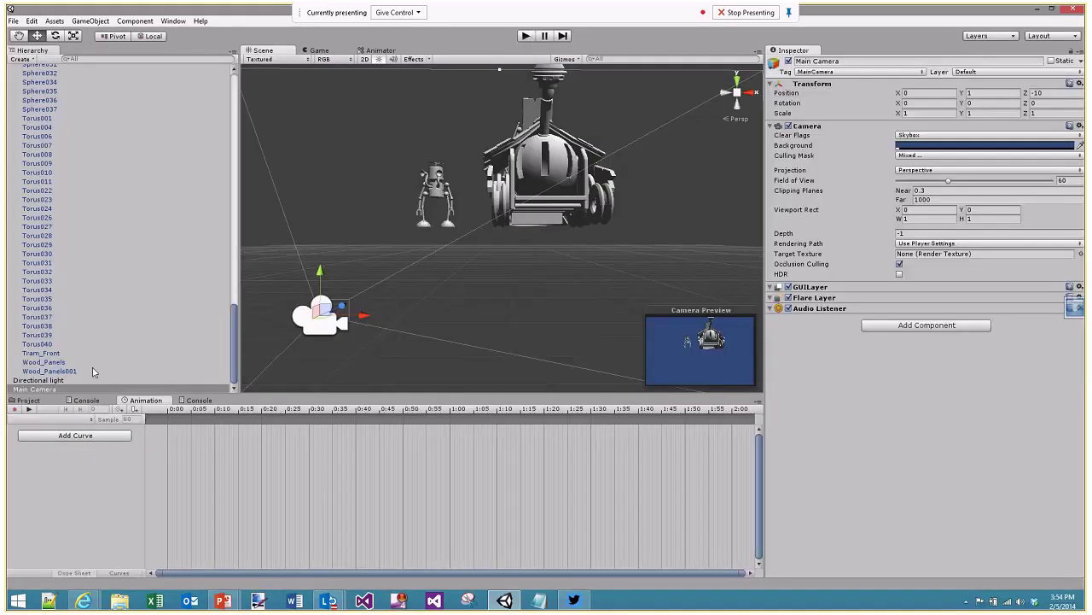
Collapse the Assets hierarchy and duplicate the Main Camera
click(40, 100)
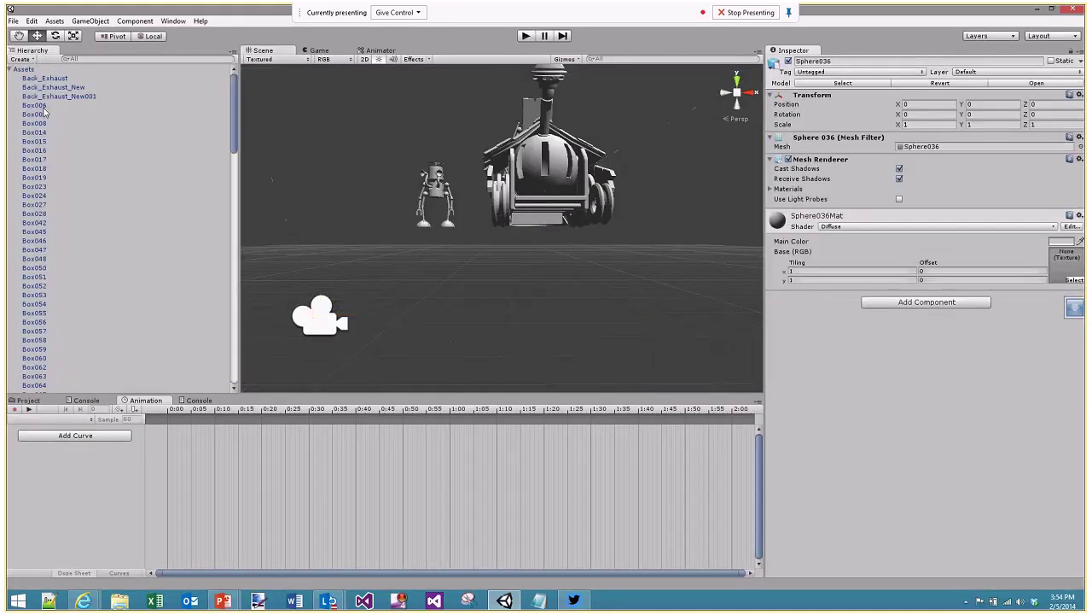
click(10, 70)
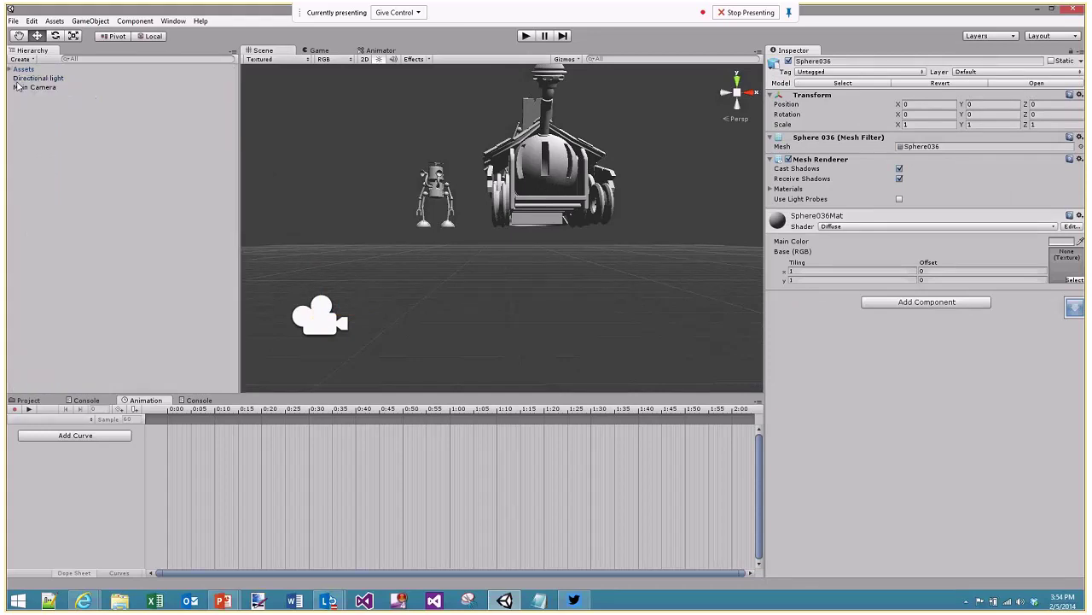
right_click(17, 87)
click(83, 132)
click(86, 120)
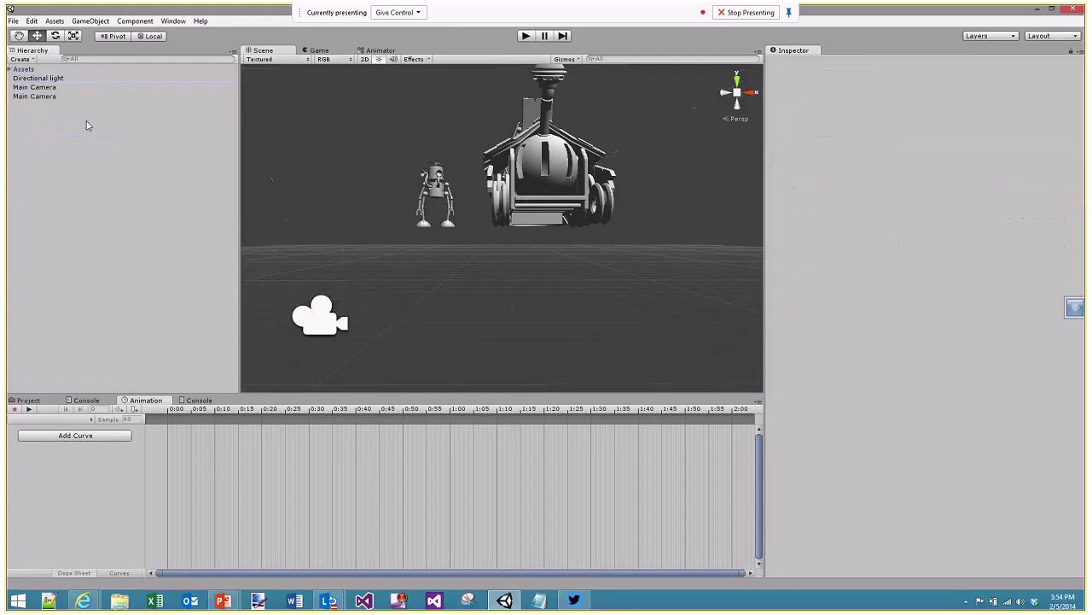
Starting from the second Main Camera's tag options, add a new tag named SecondaryCamera
click(39, 96)
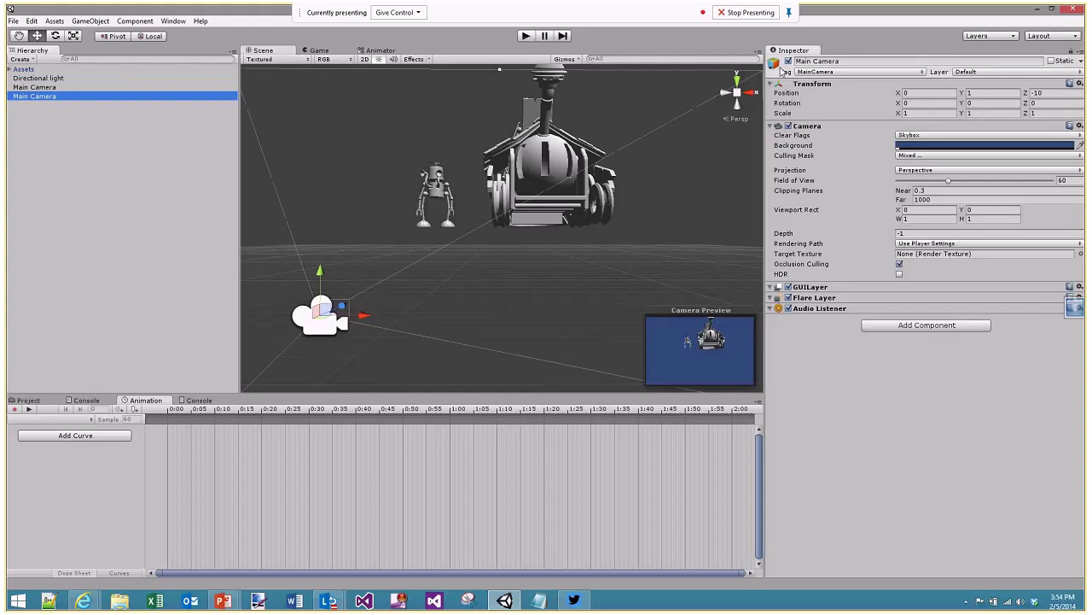
click(815, 72)
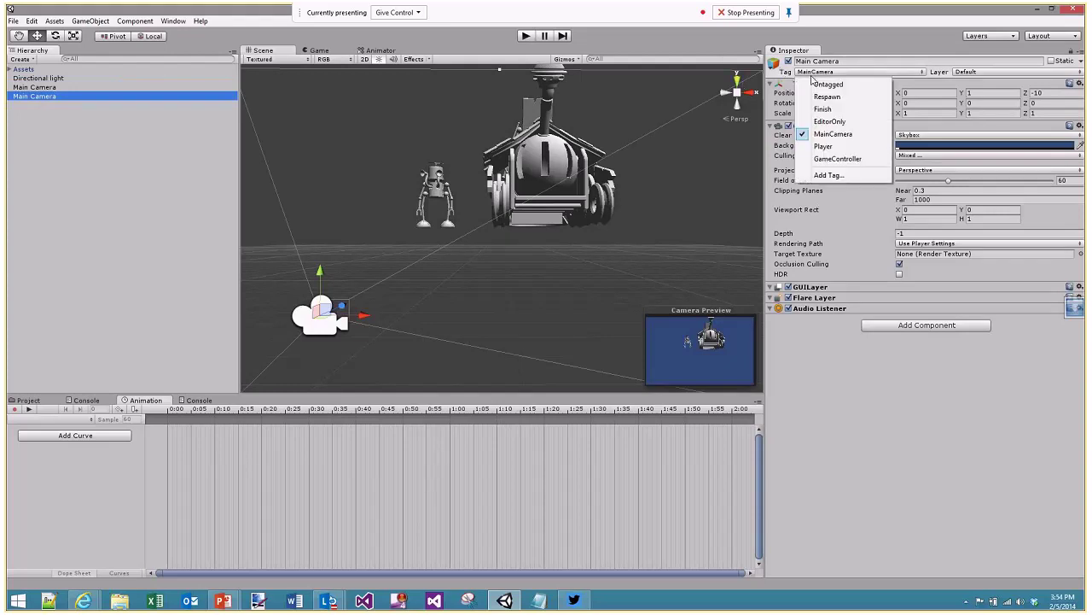
click(828, 175)
click(919, 107)
text(Secondary)
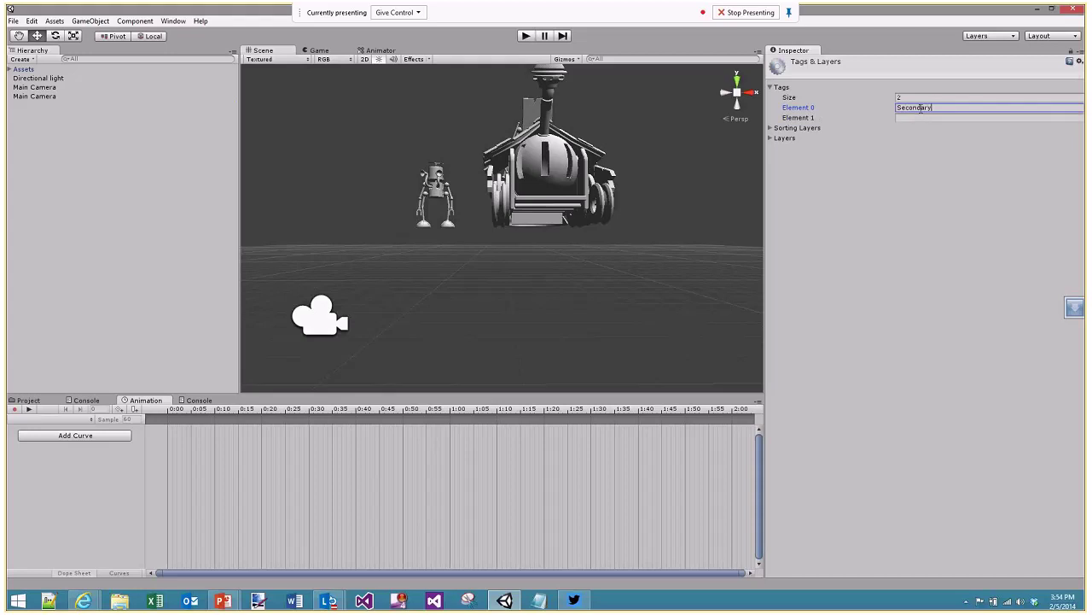
text(Camera)
key(Return)
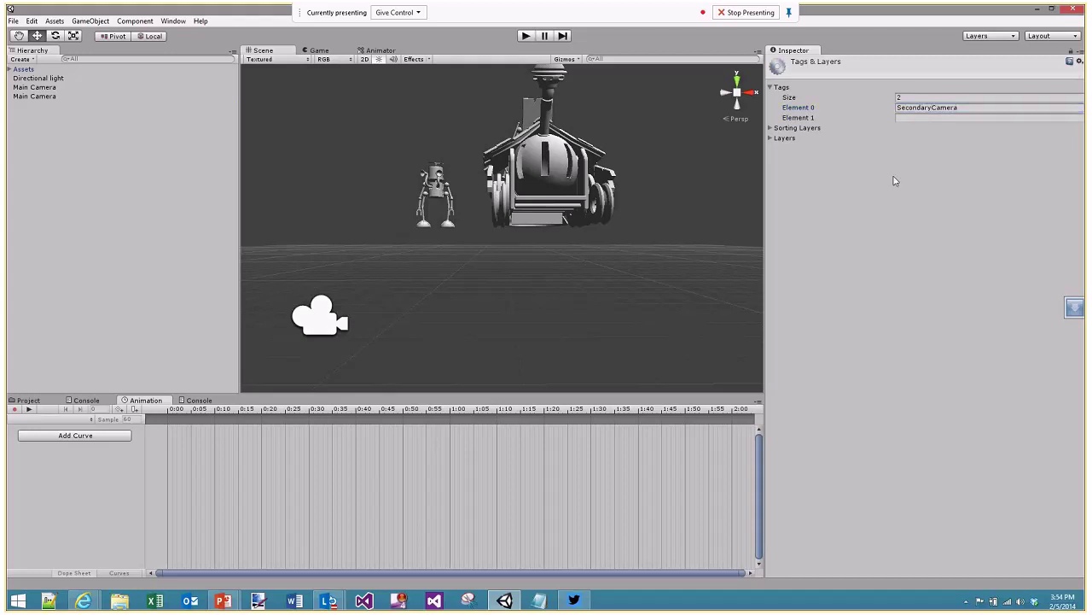
click(149, 148)
Create an empty game object in the scene and keep its default name
click(90, 21)
click(102, 31)
click(100, 86)
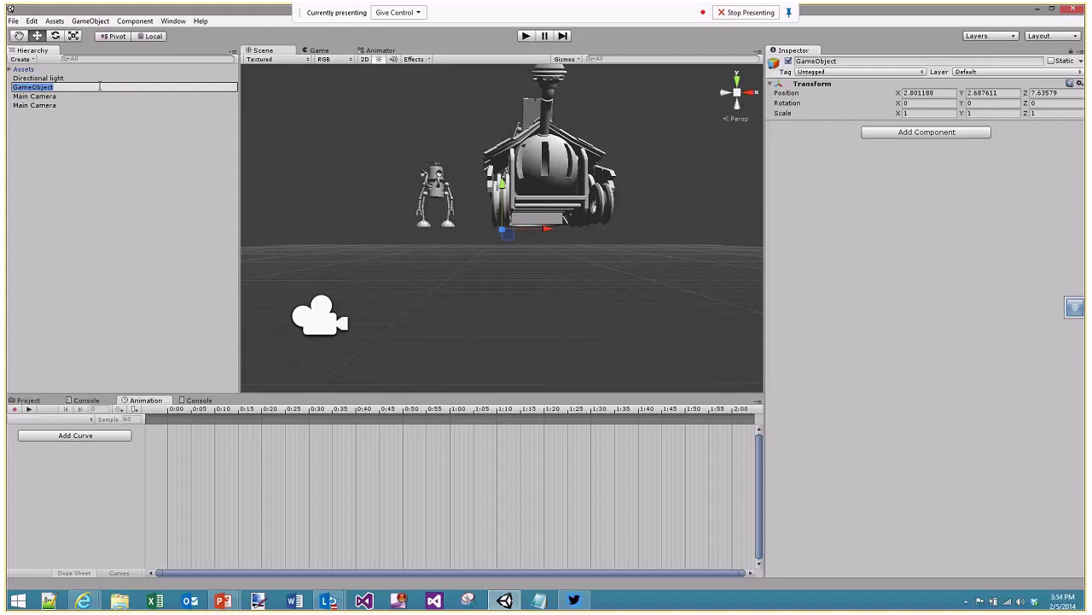
key(Return)
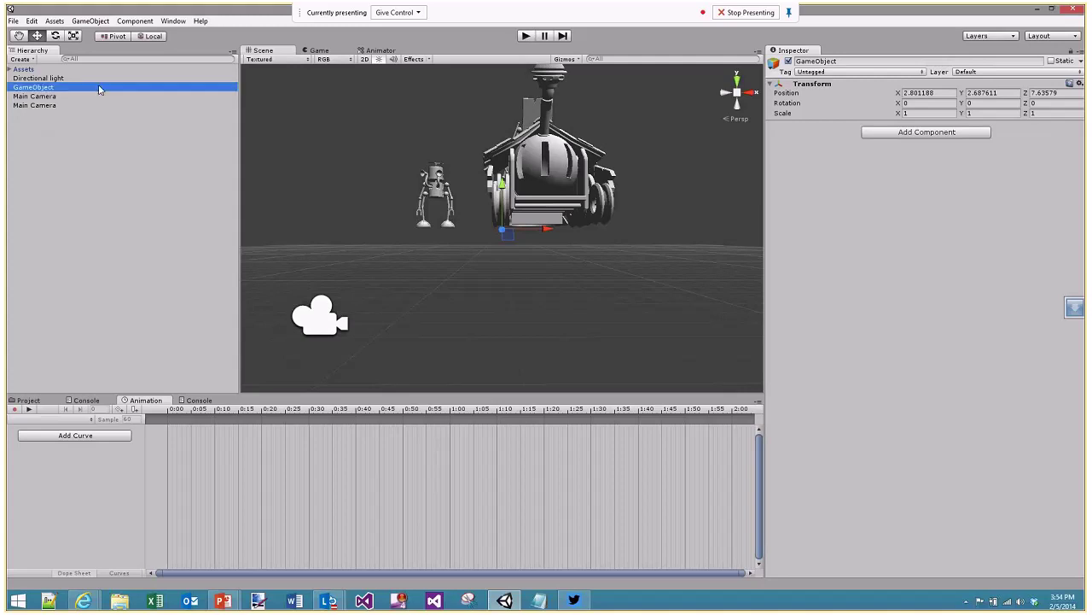
Add a new CSharp script component named CameraChanger to the empty game object
click(877, 133)
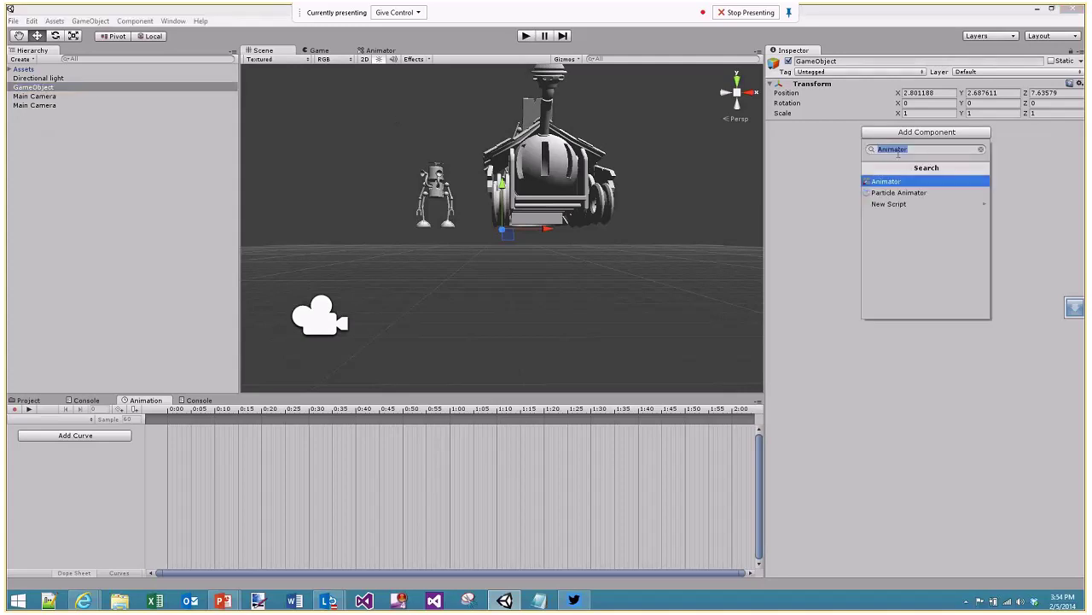
click(932, 207)
key(BackSpace)
text(C)
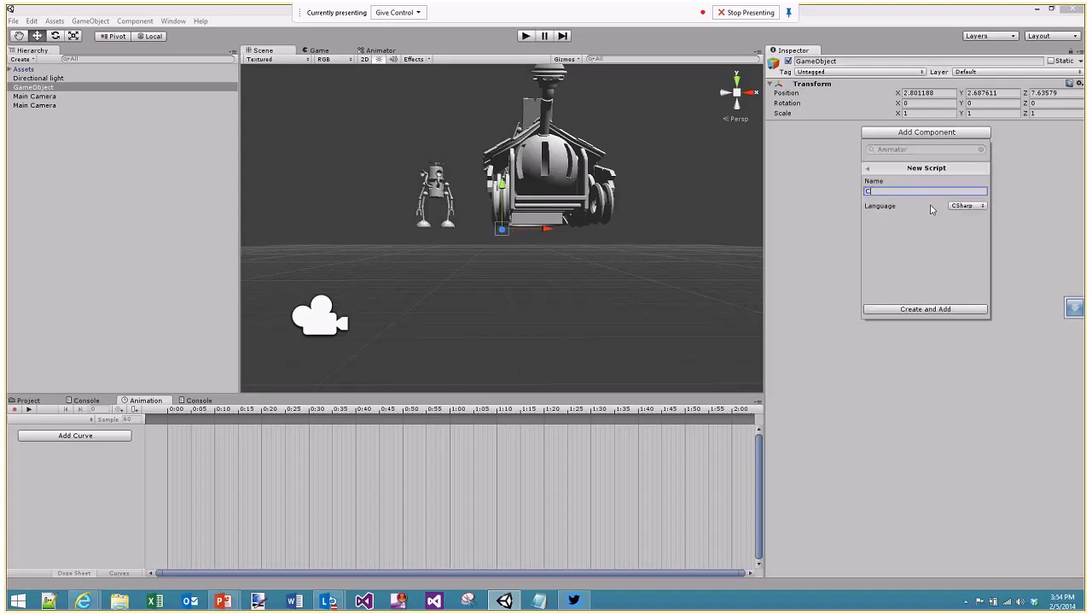
text(ameraChanger)
key(Return)
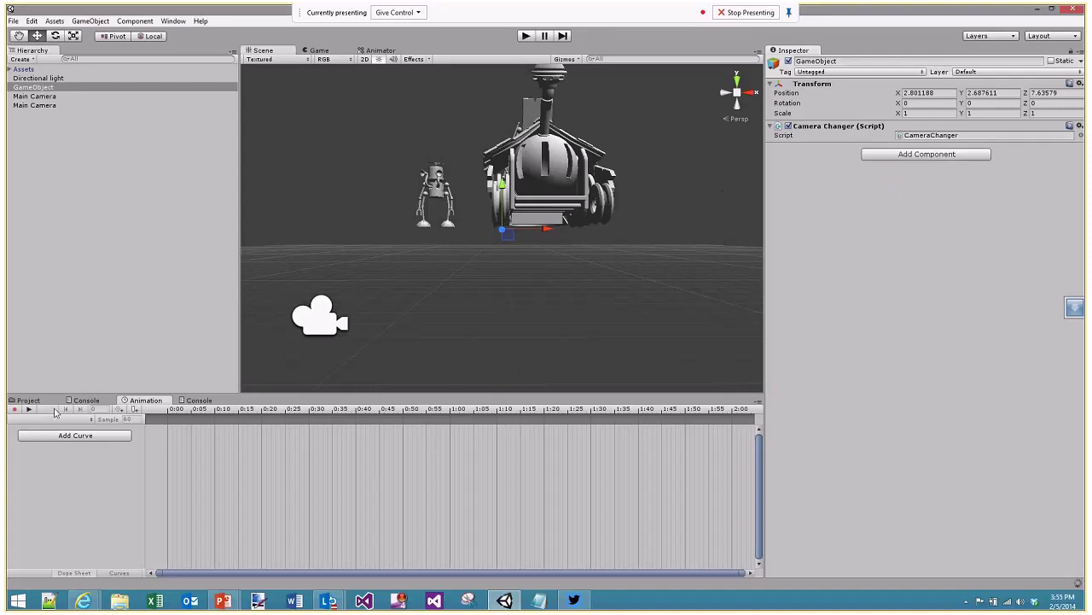
Open the CameraChanger script from the project's assets in Visual Studio for editing
click(26, 400)
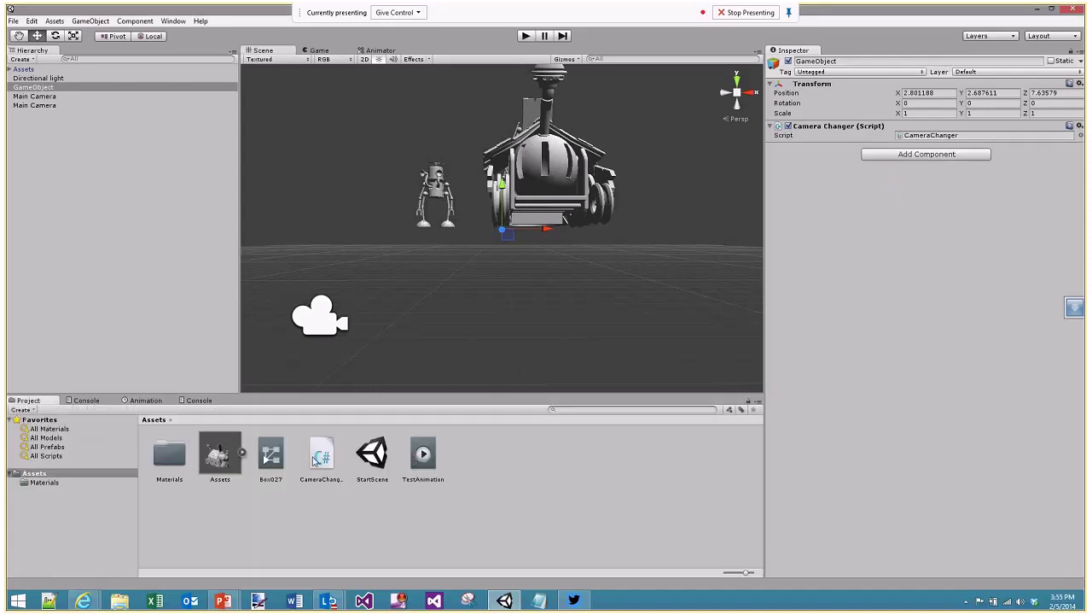
double_click(318, 458)
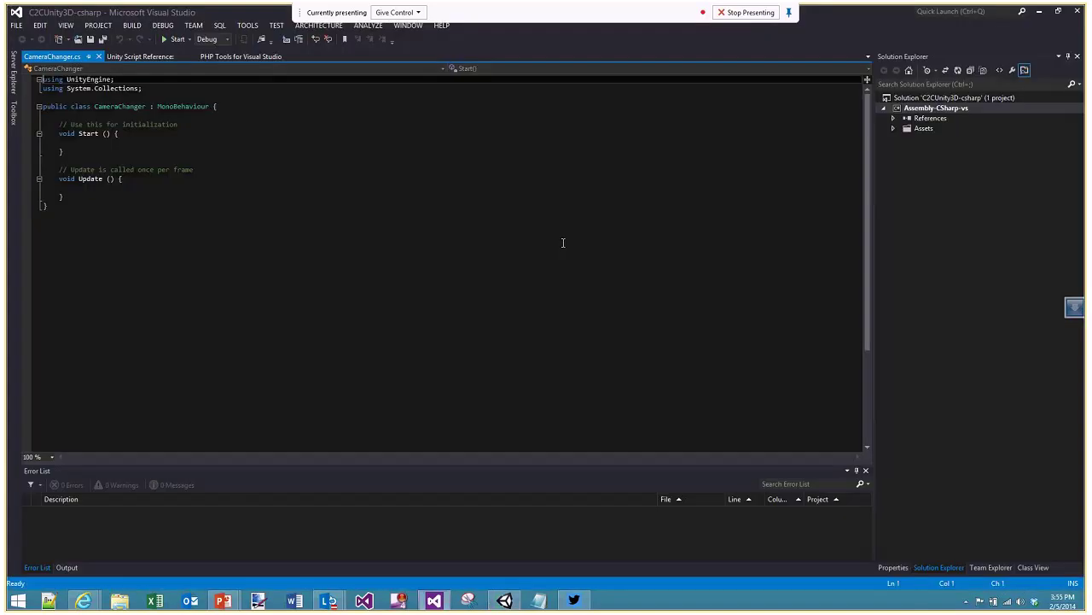
click(170, 170)
ctrl+scroll(179, 175, up, 6)
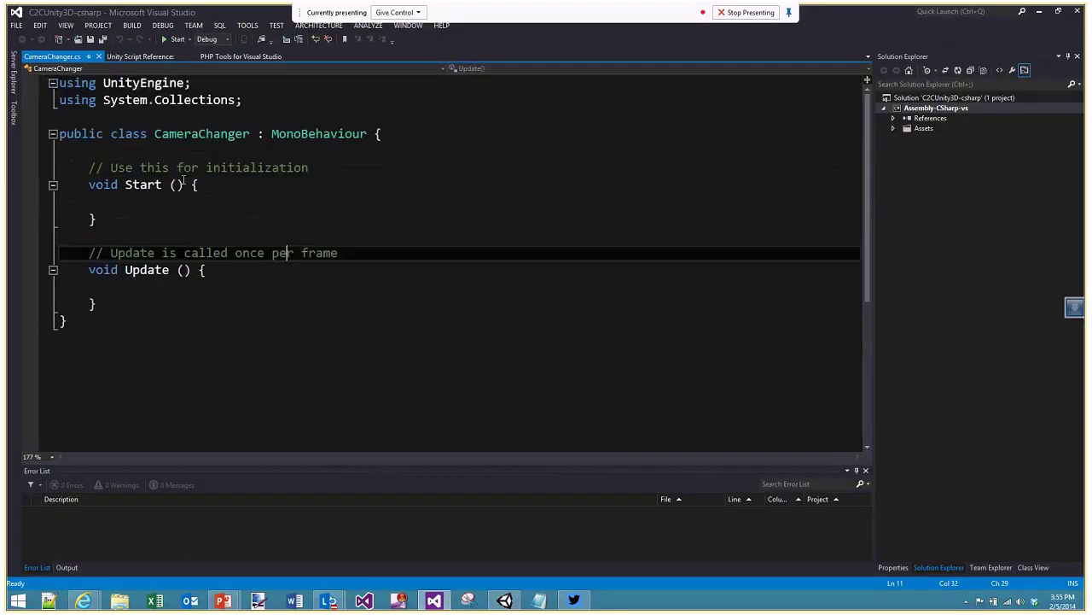
In the Start method, declare var sCam = GameObject.FindGameObjectWithTag("SecondaryCamera");
click(256, 151)
click(283, 195)
key(Tab)
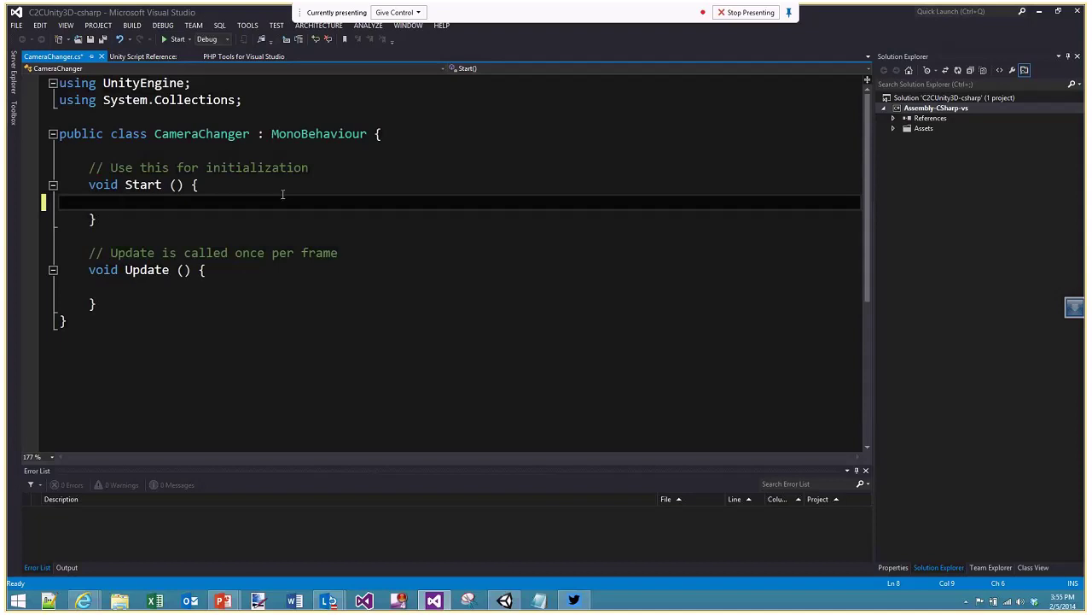
text(var sCam = GameObject.Fin)
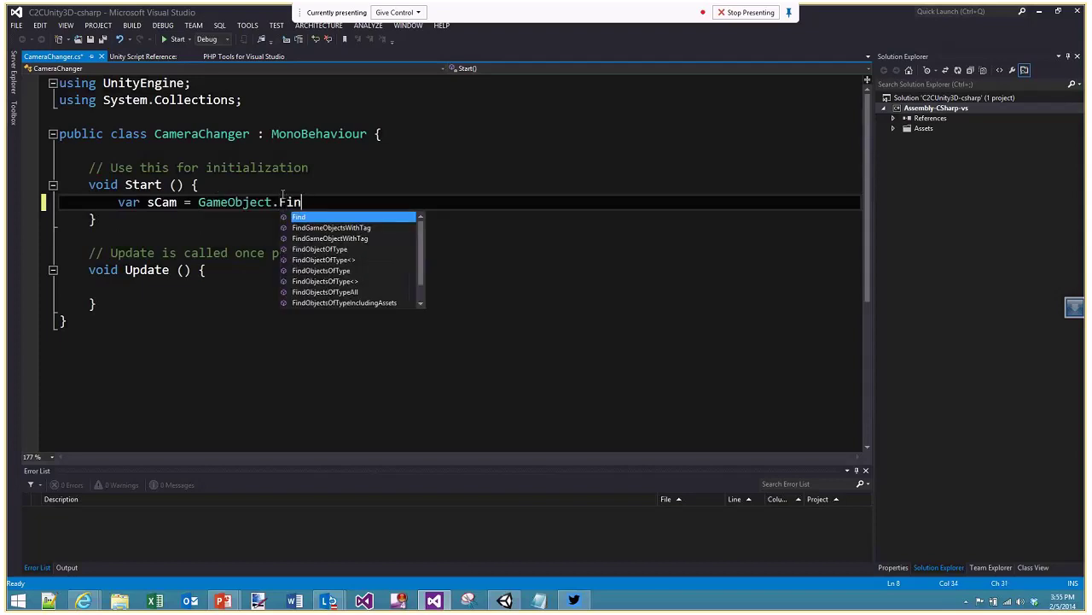
key(Down)
key(Down)
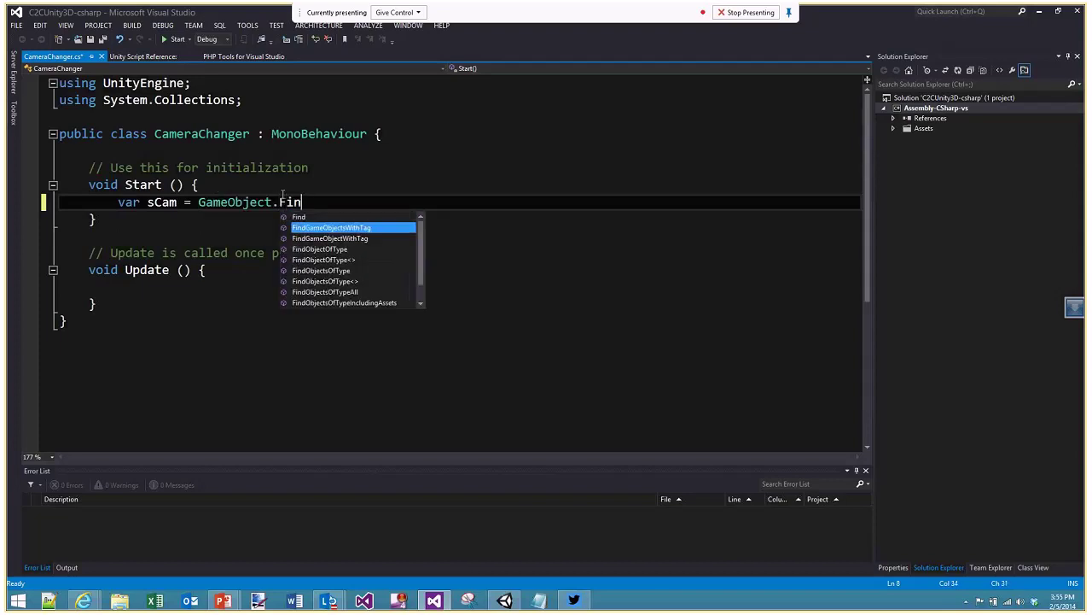
key(Tab)
text(("Seco)
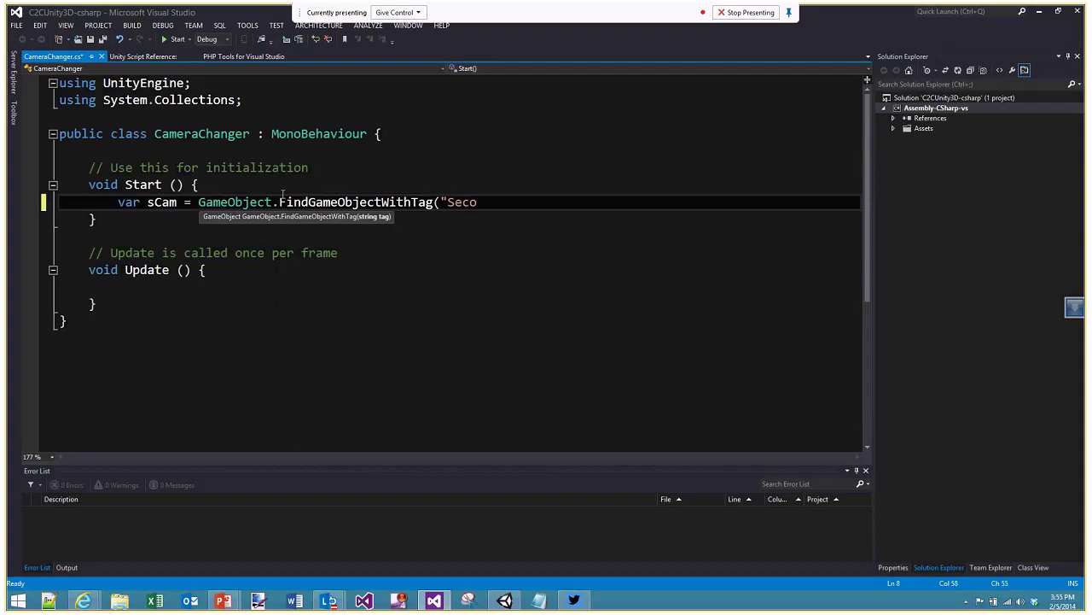
text(ndaryCamera"))
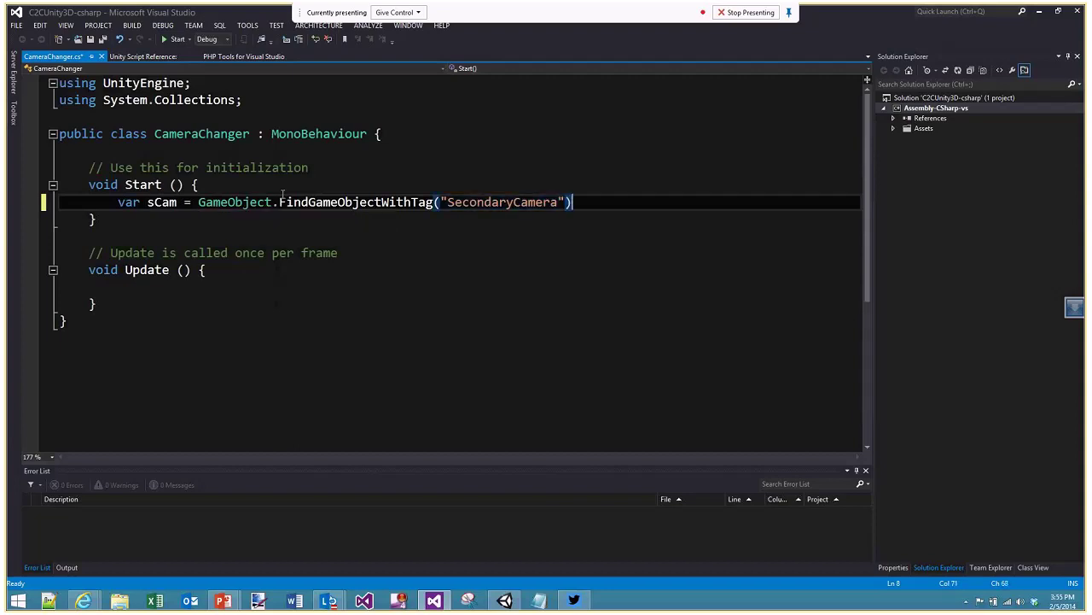
text(;)
Below the sCam declaration in Start, add the line sCam.GetComponent<Camera>().enabled = false;
key(Return)
text(s)
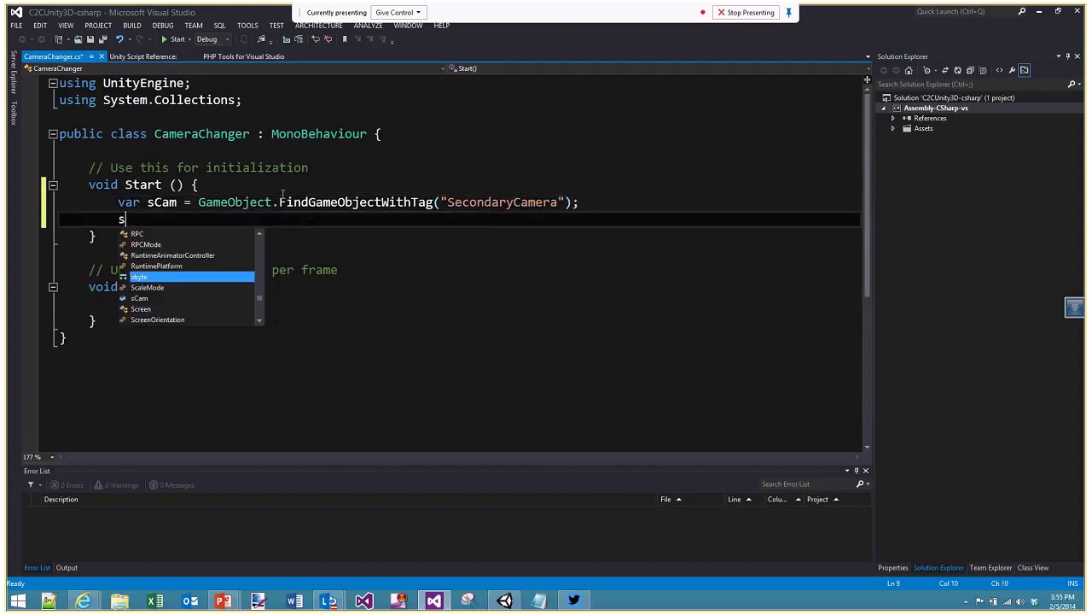
text(Cam.e)
key(BackSpace)
key(BackSpace)
text(.)
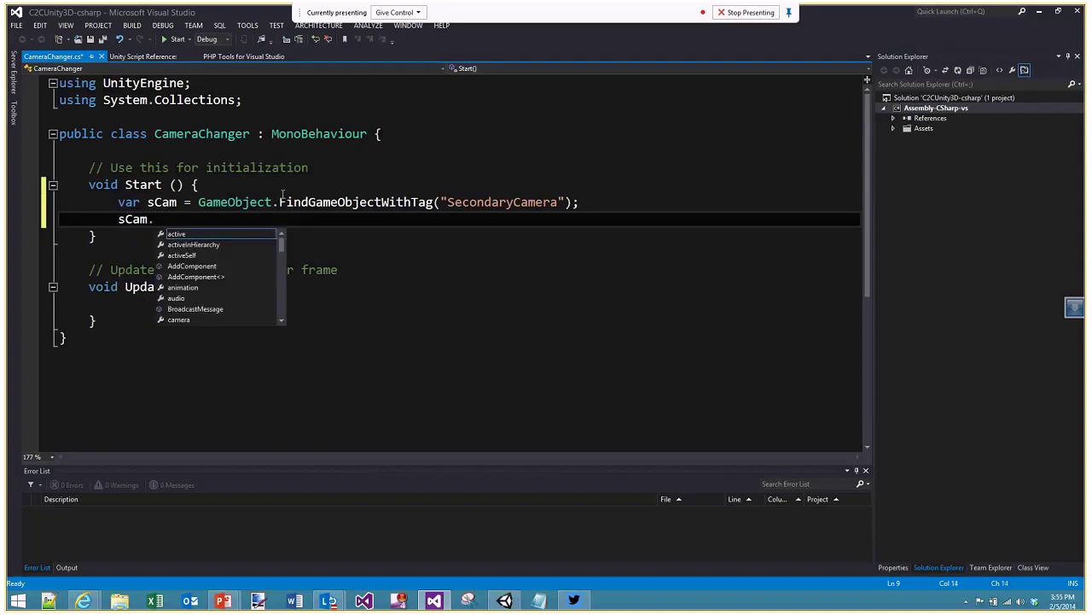
text(g)
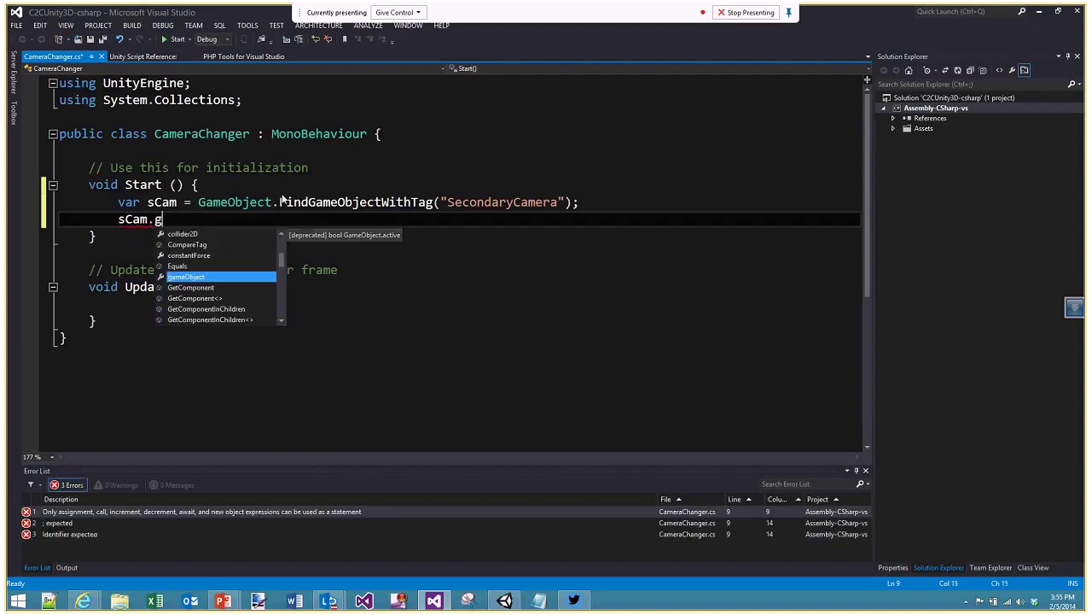
text(etComponent<C)
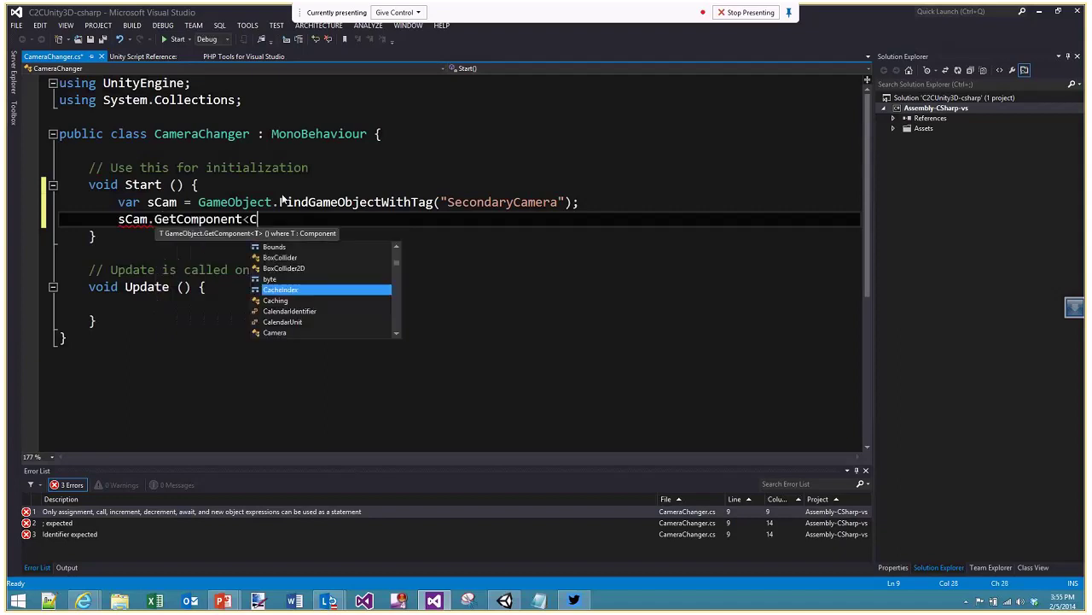
text(am)
text(>().e)
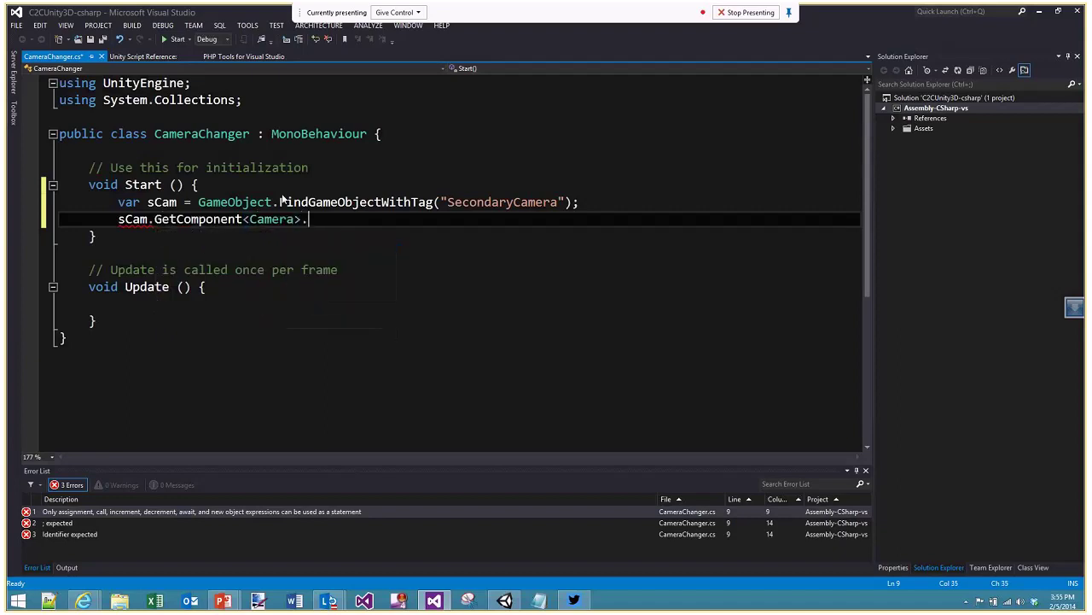
text(n)
key(Tab)
text(= false;)
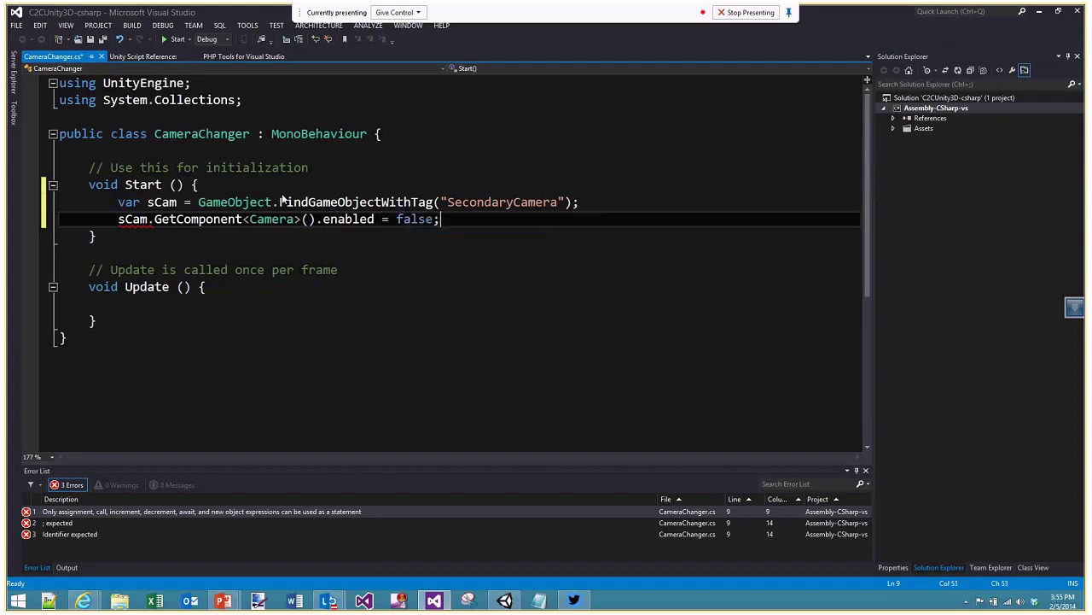
Add an empty void OnGUI() method with braces below the Update method
key(Down)
key(Down)
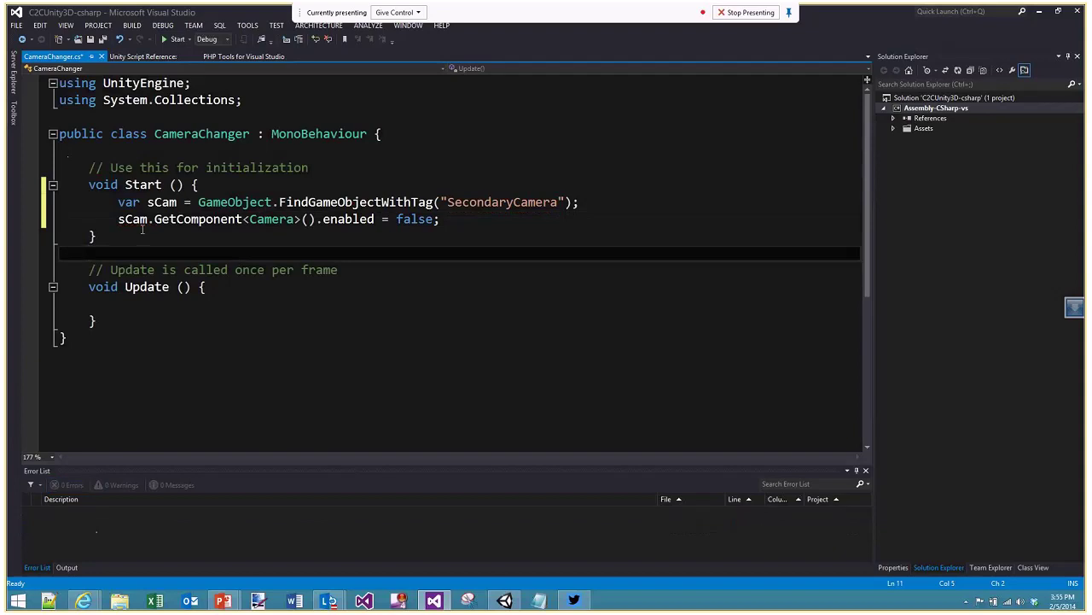
click(185, 304)
click(184, 320)
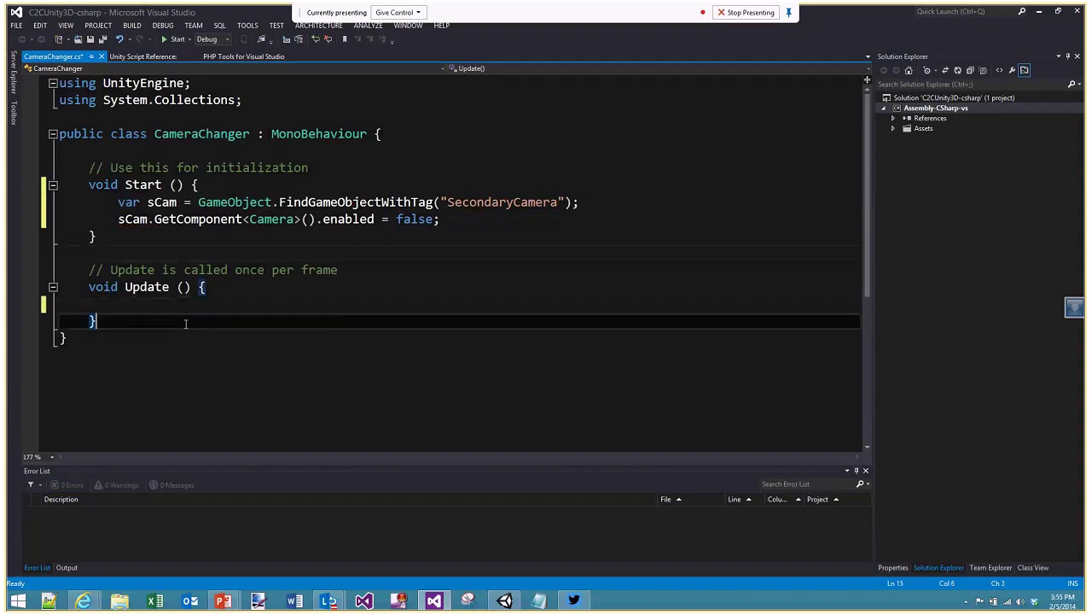
key(Return)
key(Return)
text(void OnGUI())
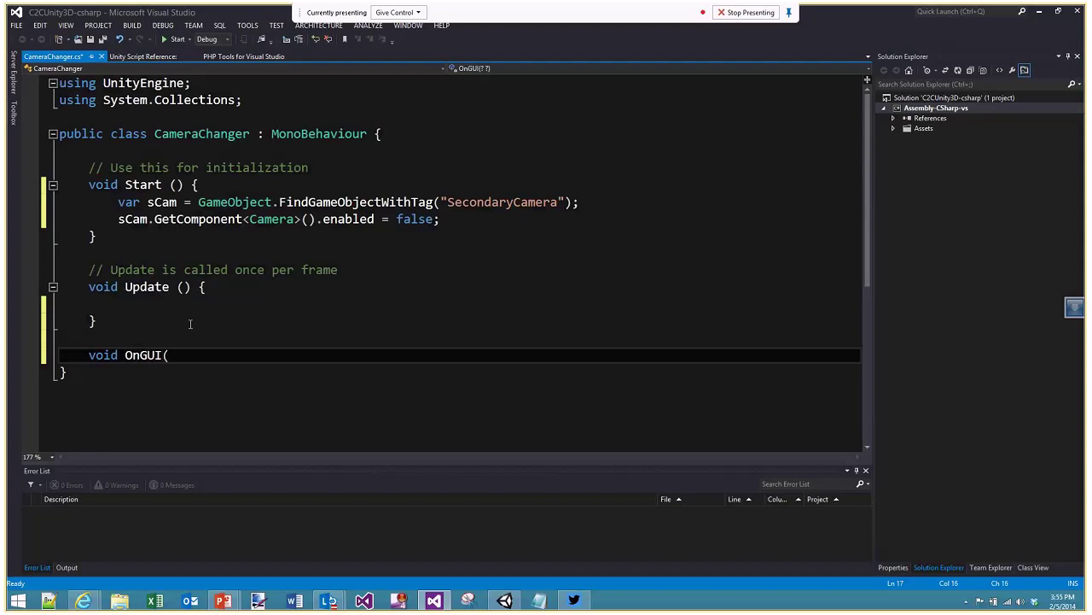
key(Return)
text({)
key(Return)
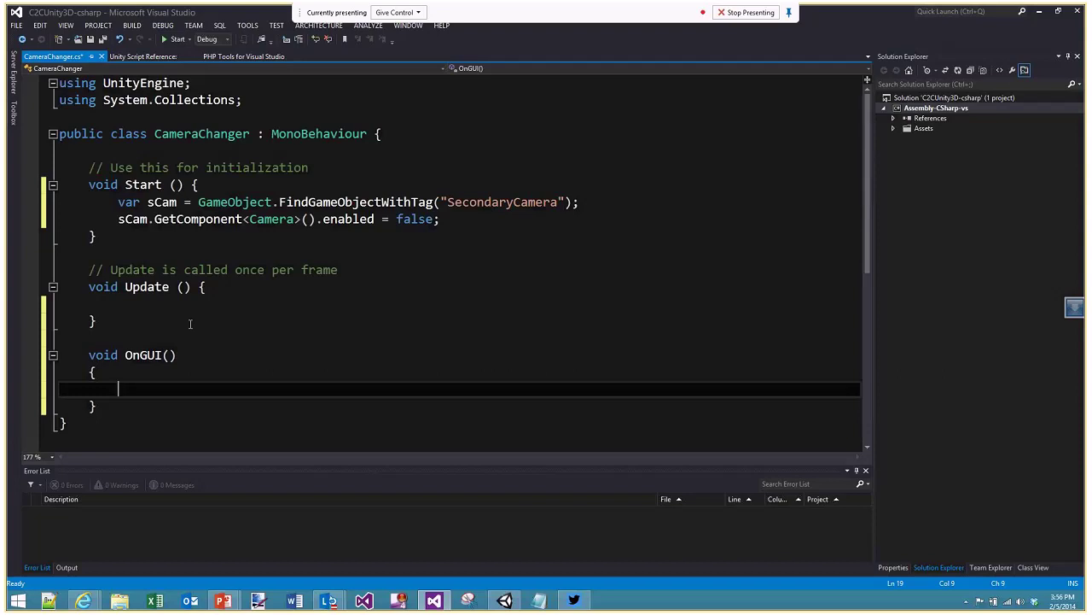
In OnGUI, add an empty if block on GUI.Button(new Rect(0, 0, 100, 100), "Change")
text(if (GUI.Button)
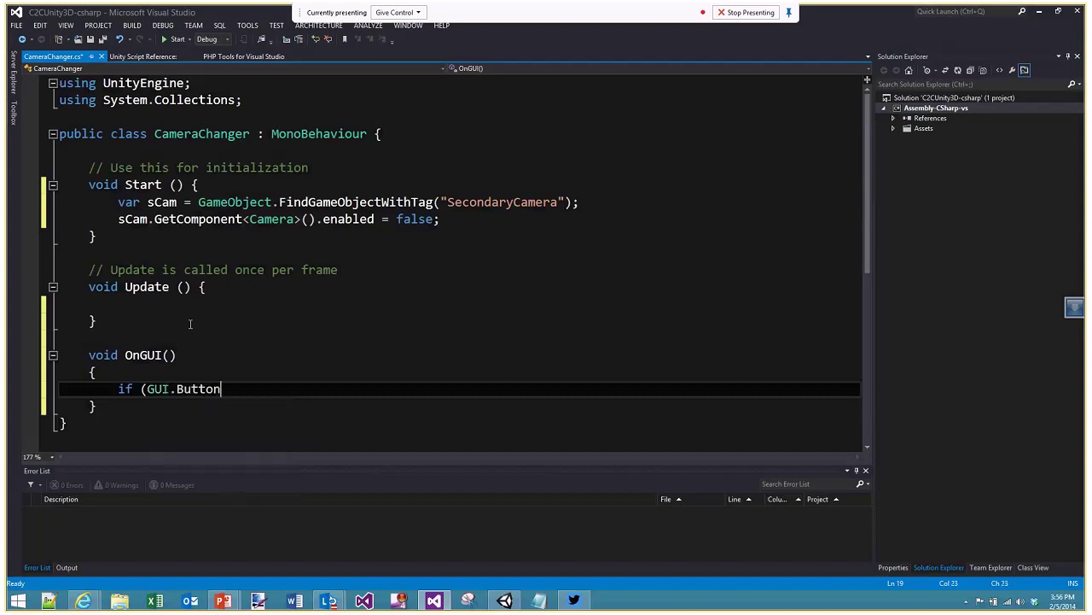
text(("new Rect()
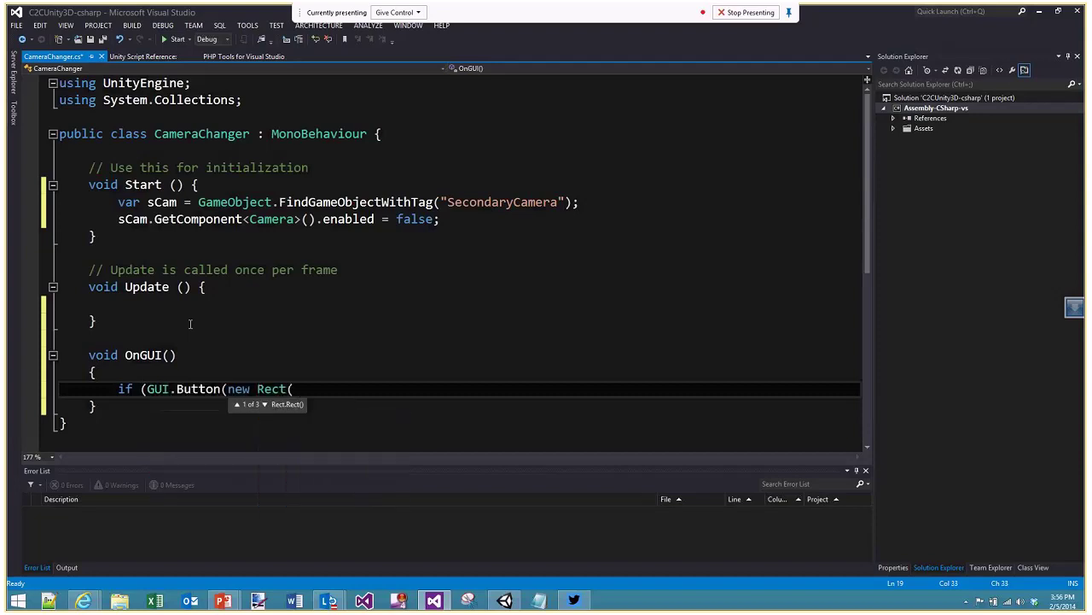
text(0,0,100,100)
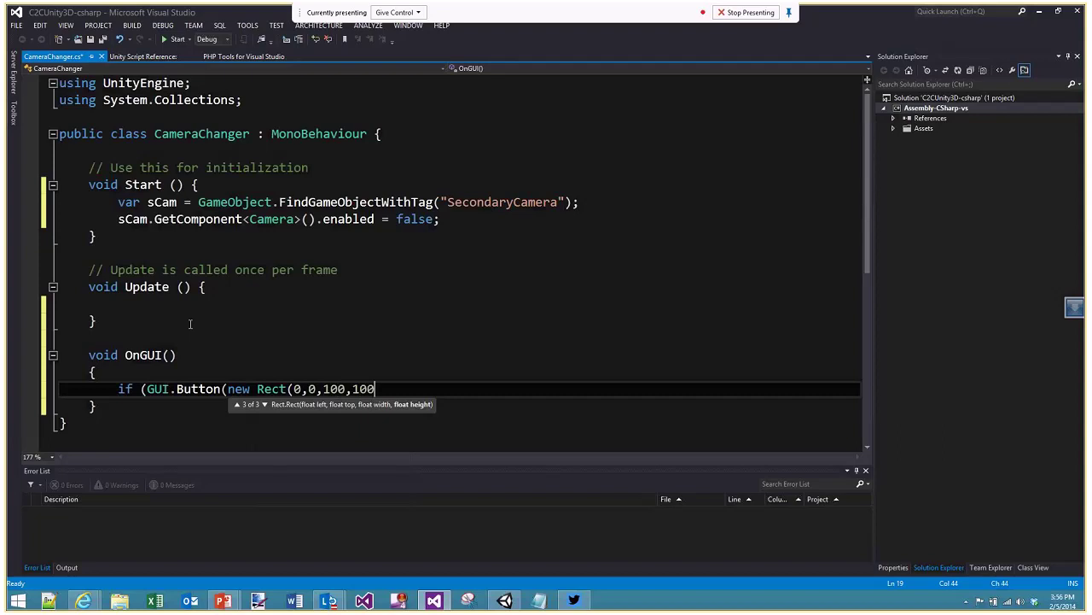
text(), "Change"))
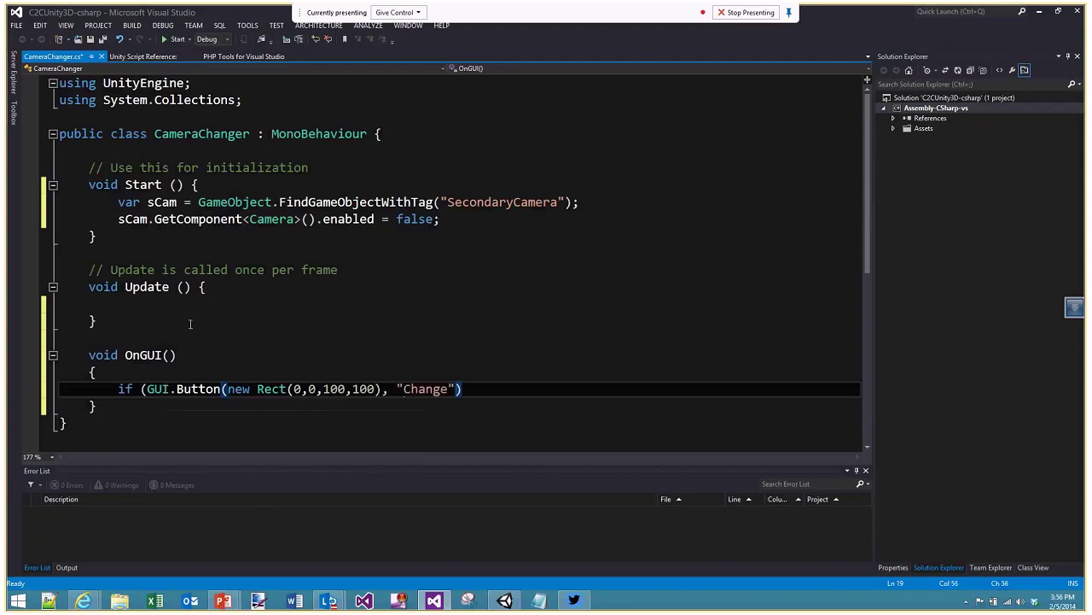
text())
key(Return)
text({)
key(Return)
key(Return)
text(})
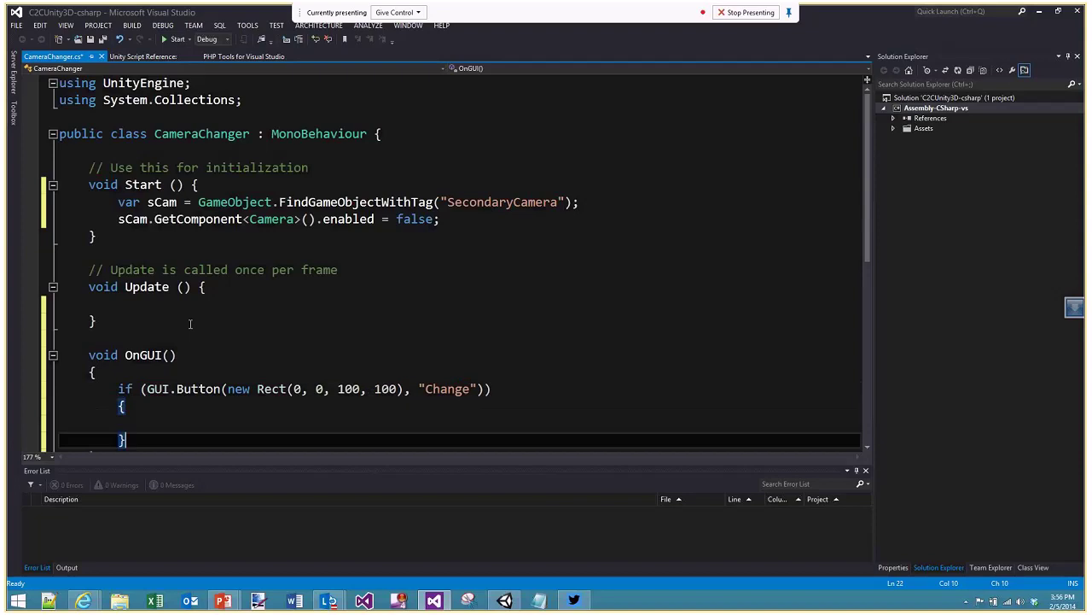
Copy the two sCam lines from Start into the button's if block and set enabled to true in the copy
drag(456, 220, 118, 202)
key(ctrl+c)
click(151, 423)
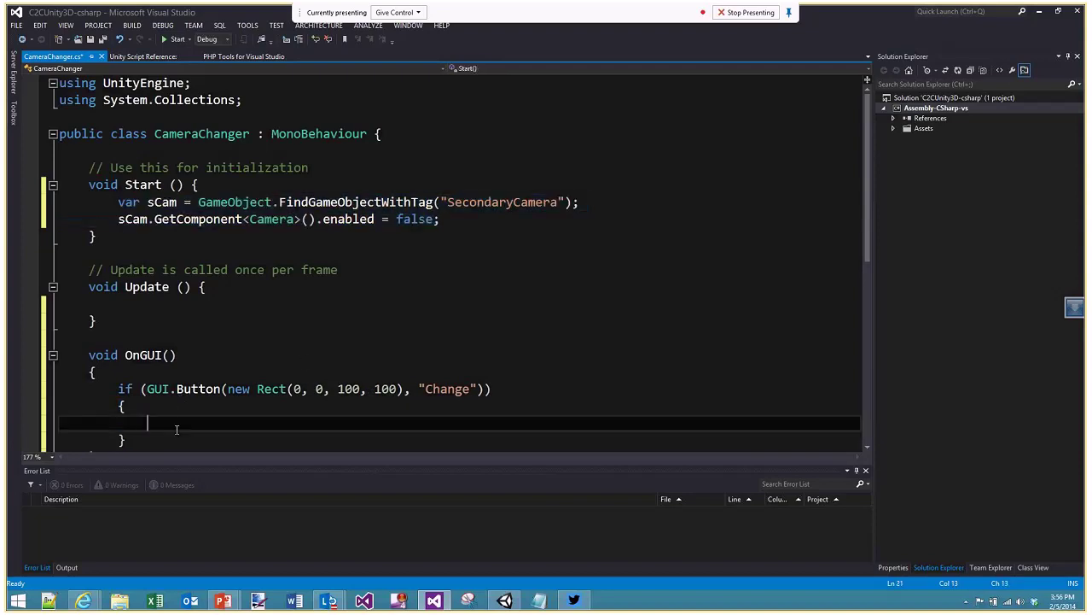
key(ctrl+v)
double_click(449, 338)
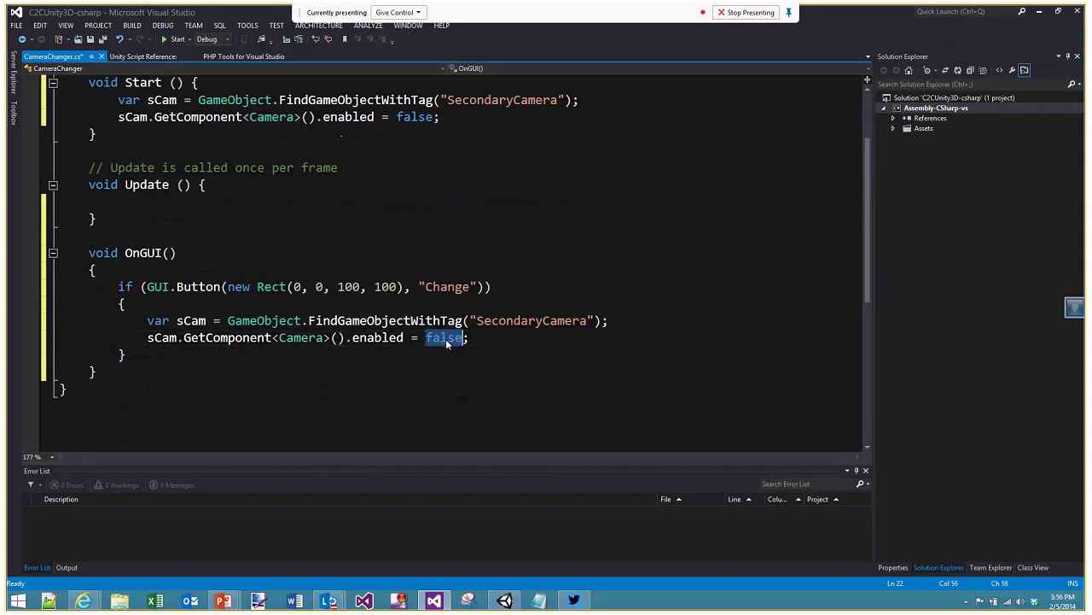
text(true)
Duplicate the two sCam lines inside the if block, leaving a blank line between the pairs
drag(530, 341, 147, 321)
key(ctrl+c)
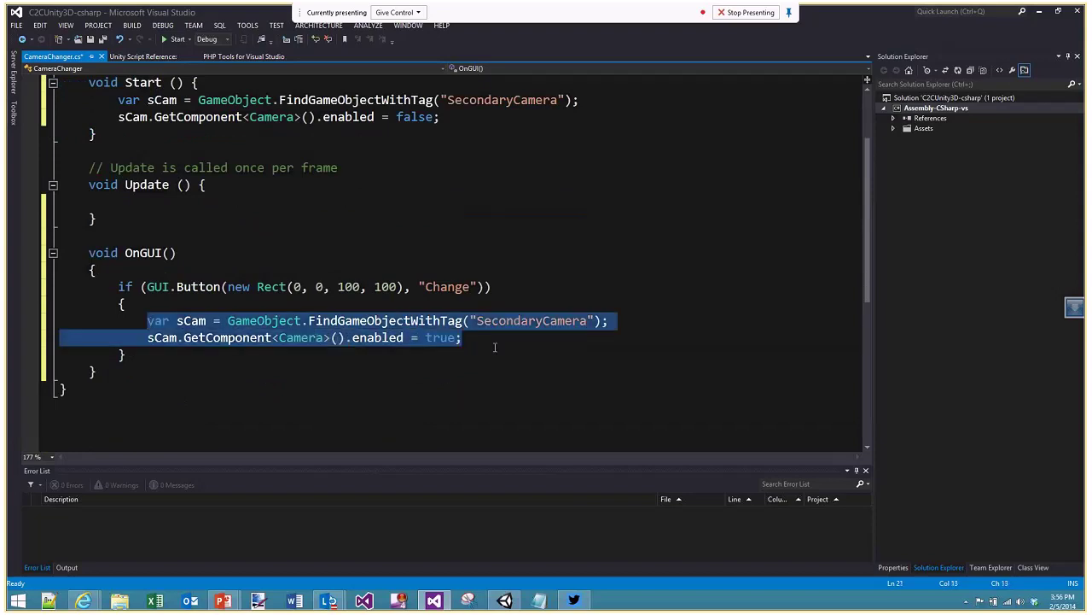
click(500, 342)
key(Return)
key(Return)
key(ctrl+v)
Rename the variable sCam to mCam in both lines of the duplicated pair
click(184, 371)
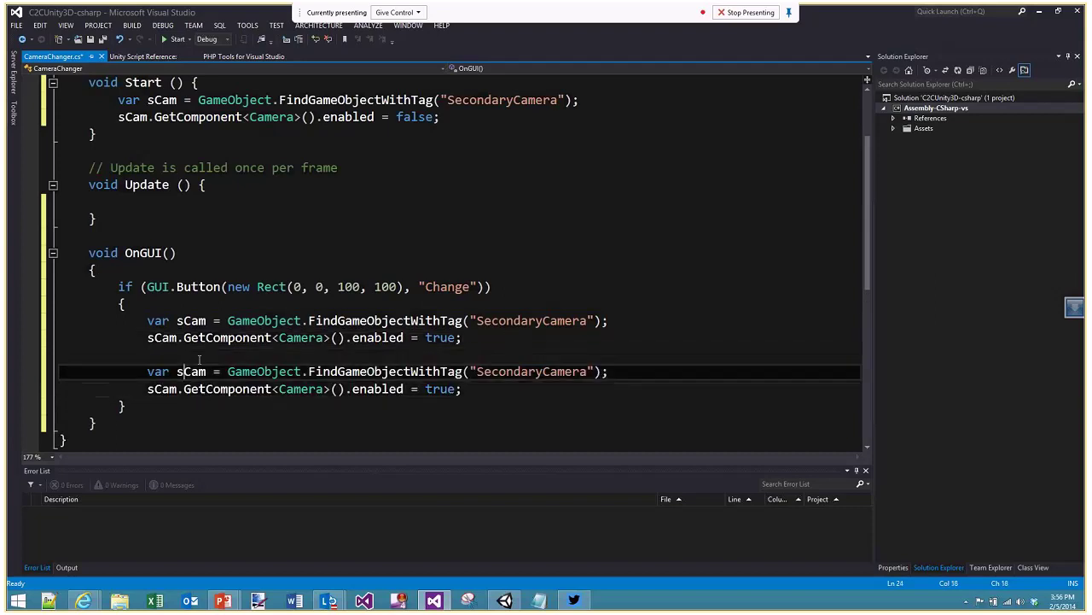
key(BackSpace)
text(m)
key(Down)
key(Left)
key(Left)
key(Left)
key(Left)
key(BackSpace)
text(m)
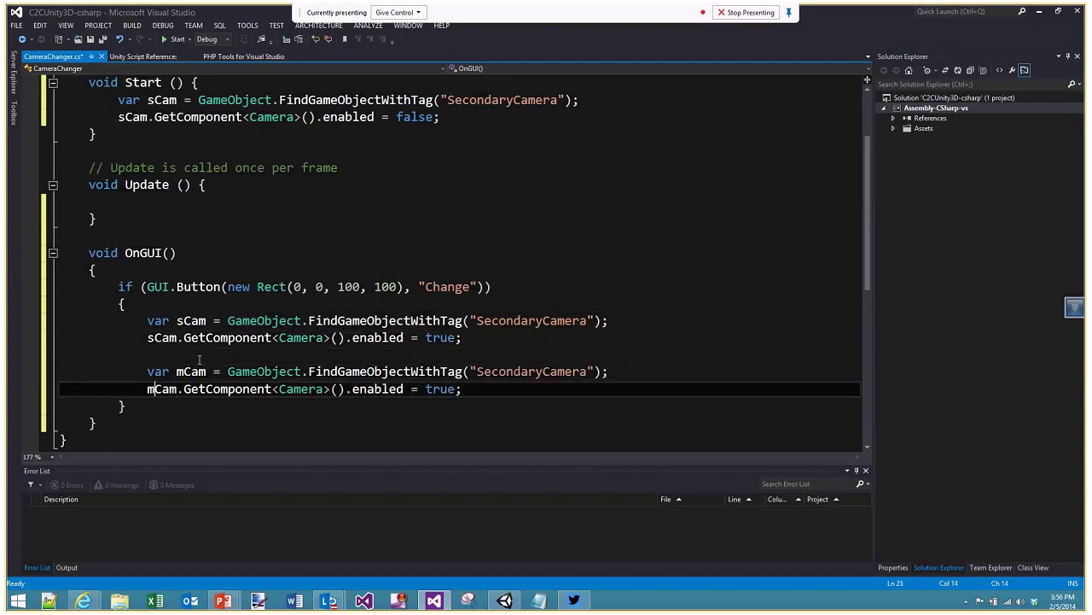
Change the tag in the mCam lookup to "MainCamera"
click(538, 371)
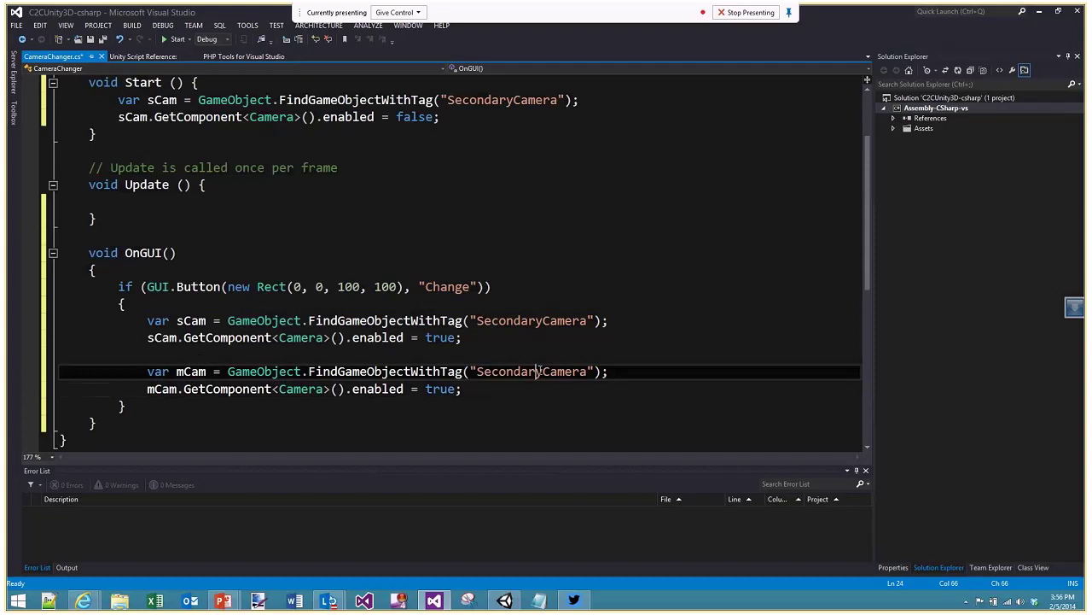
key(BackSpace)
key(BackSpace)
key(BackSpace)
key(BackSpace)
key(BackSpace)
key(BackSpace)
key(BackSpace)
key(BackSpace)
key(BackSpace)
text(M)
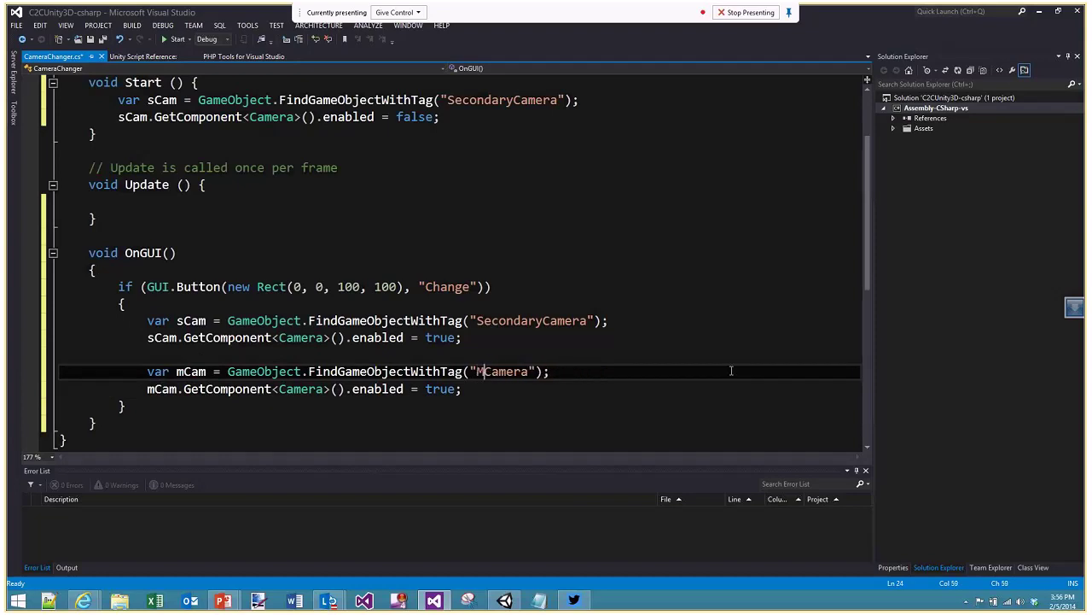
text(ain)
Set enabled to false for mCam and save the CameraChanger script
click(452, 388)
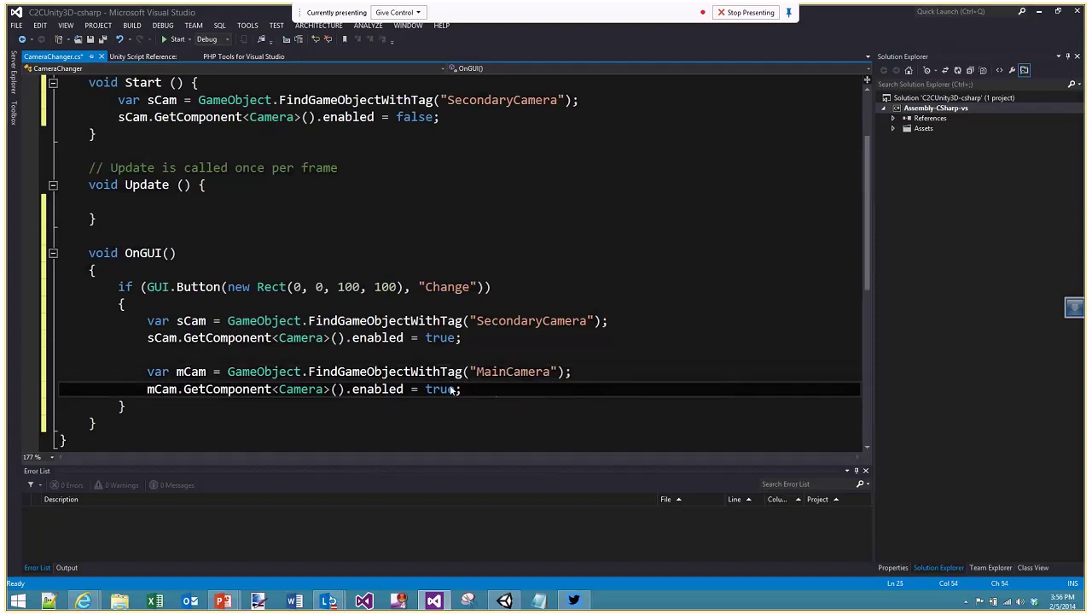
double_click(453, 388)
text(false)
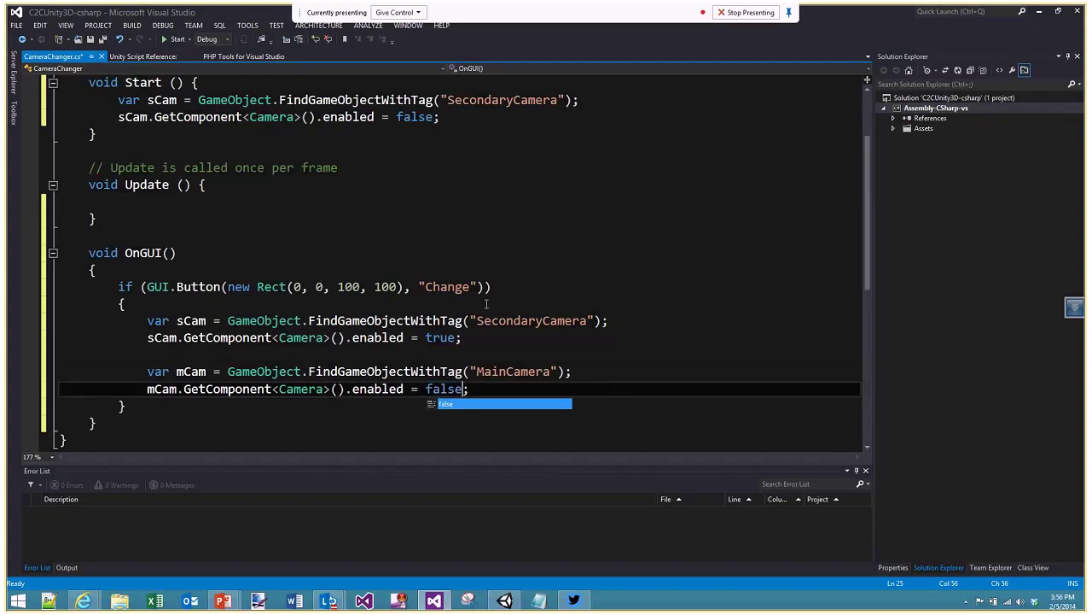
click(259, 226)
key(ctrl+s)
Switch to Unity, run the scene, test the Change button and pause the game
key(alt+Tab)
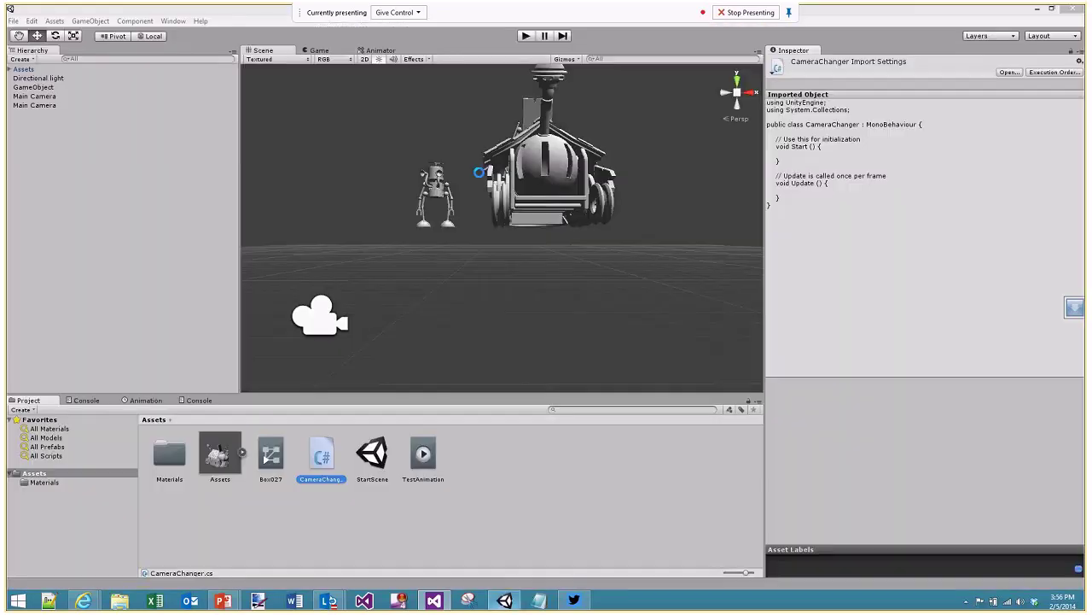
click(526, 36)
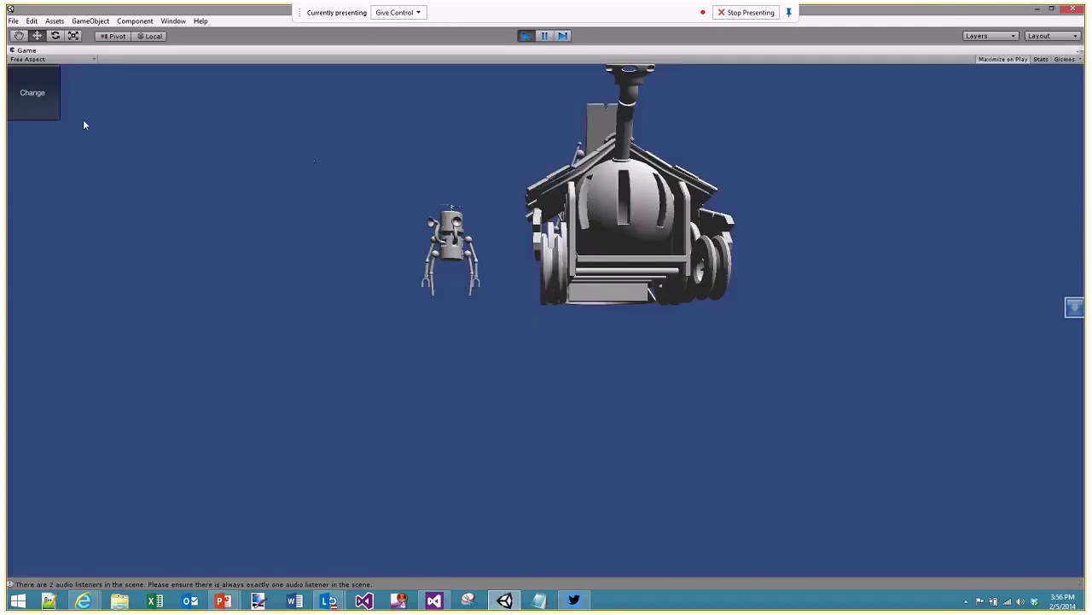
click(44, 107)
click(526, 36)
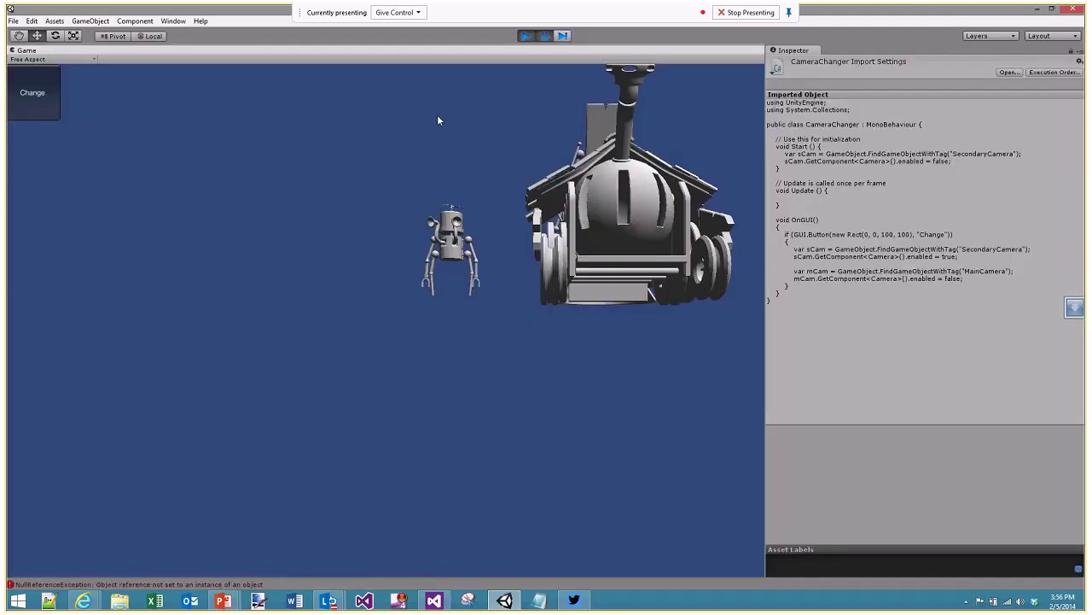
Compare the settings and tags of the two Main Camera objects and examine the console errors
click(37, 106)
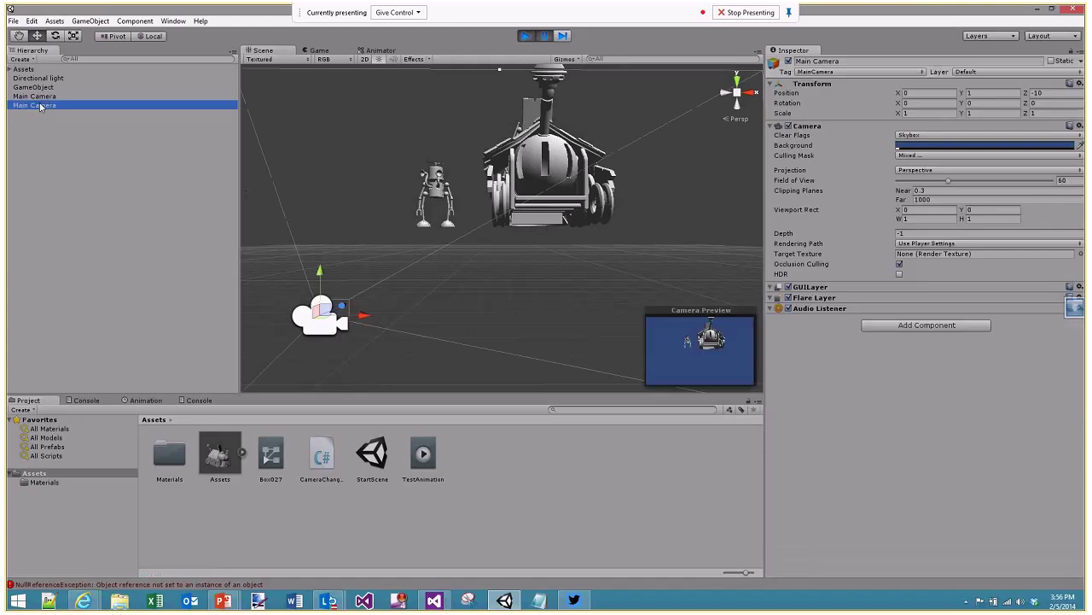
click(43, 97)
click(43, 106)
click(43, 96)
click(40, 102)
click(38, 97)
click(40, 104)
click(41, 98)
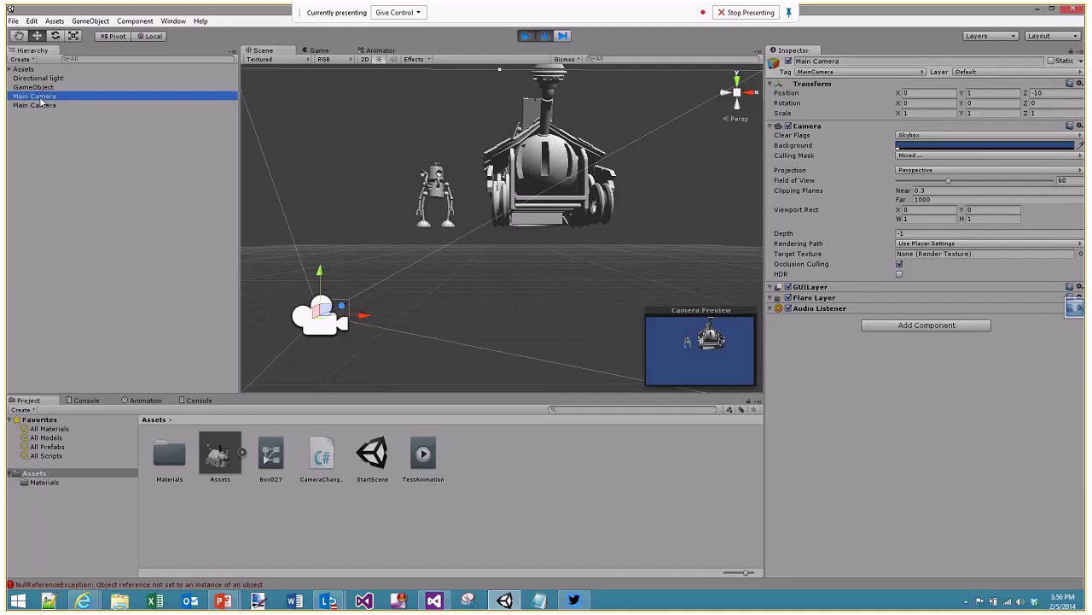
click(177, 585)
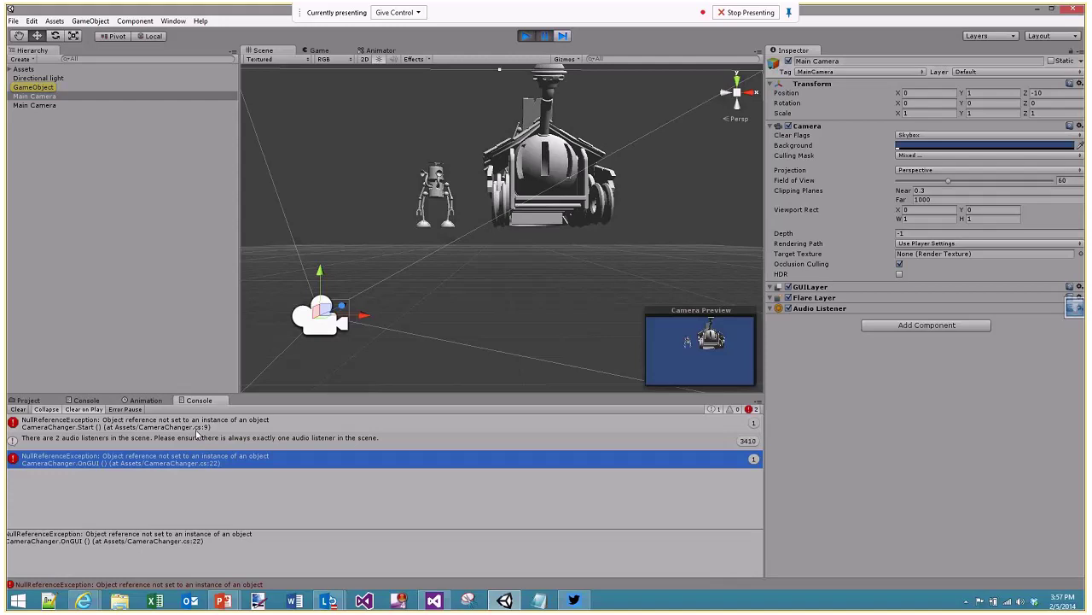
click(40, 98)
click(40, 104)
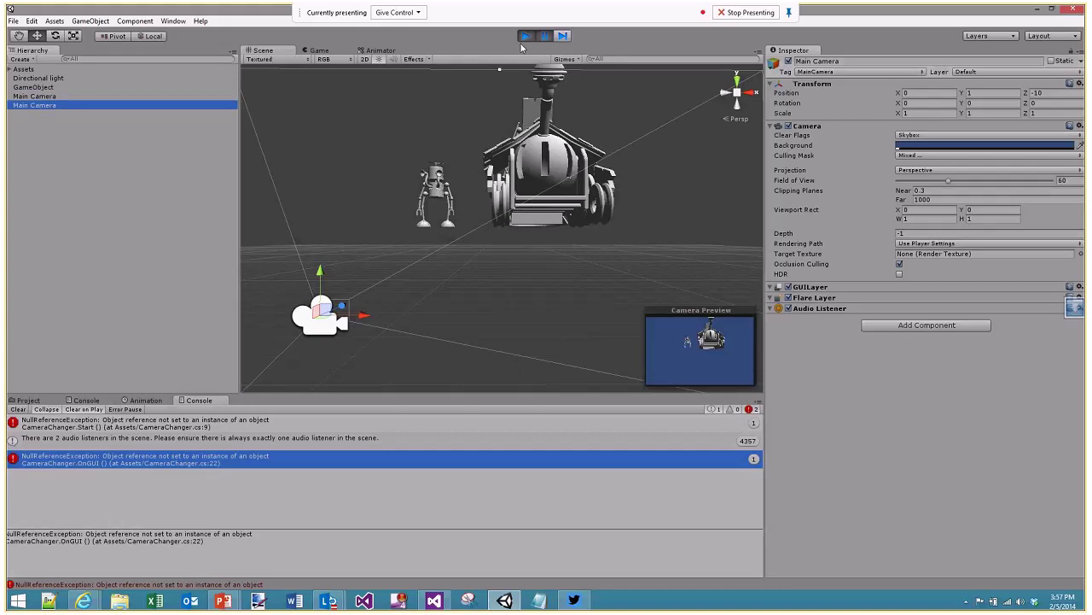
Stop the game and assign the SecondaryCamera tag to the second Main Camera
click(525, 36)
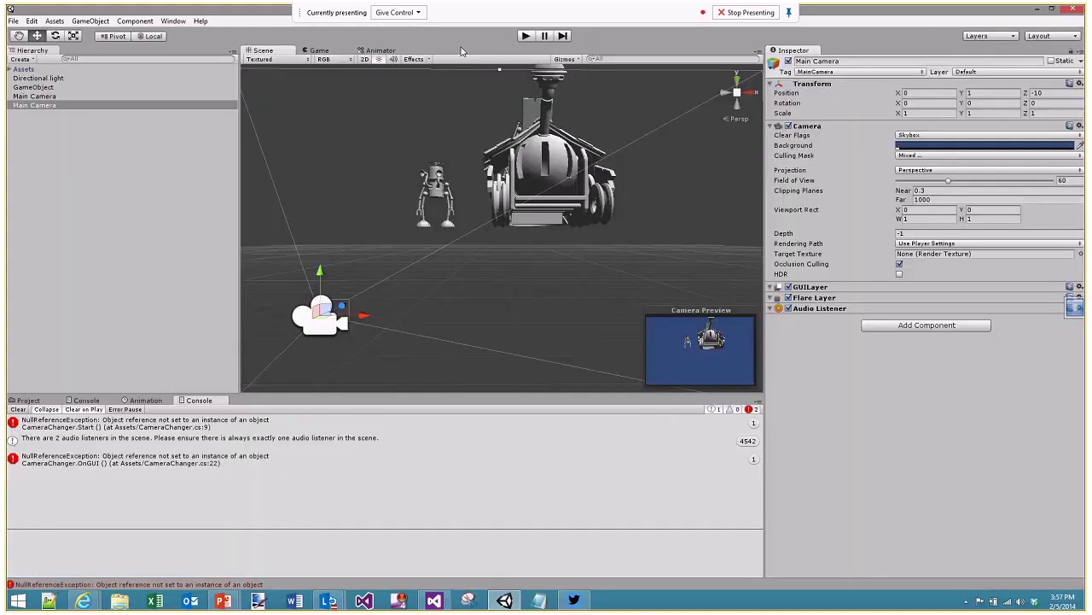
click(883, 83)
click(862, 72)
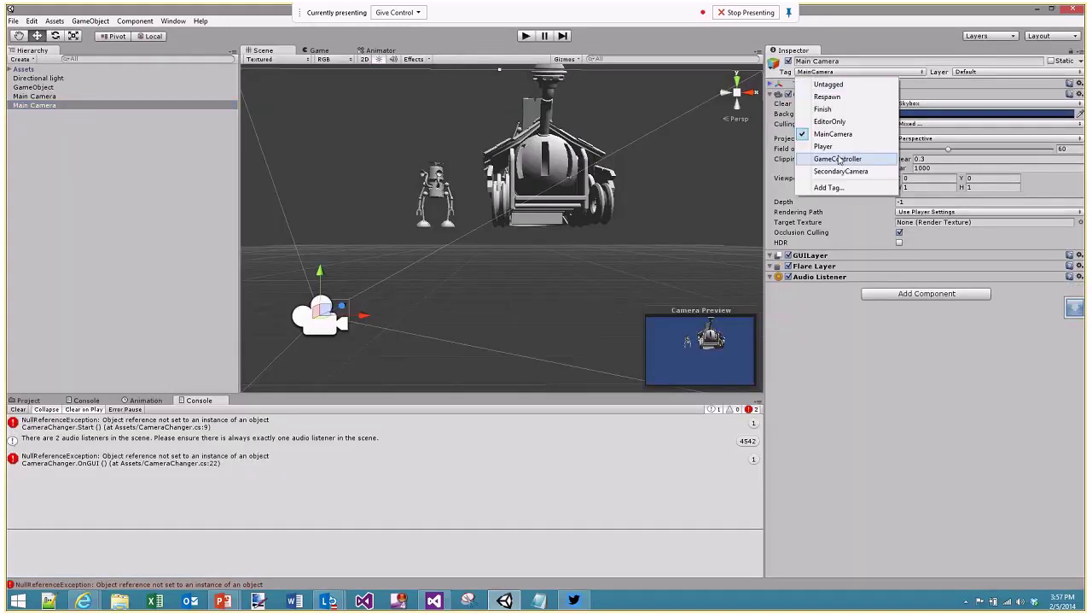
click(840, 171)
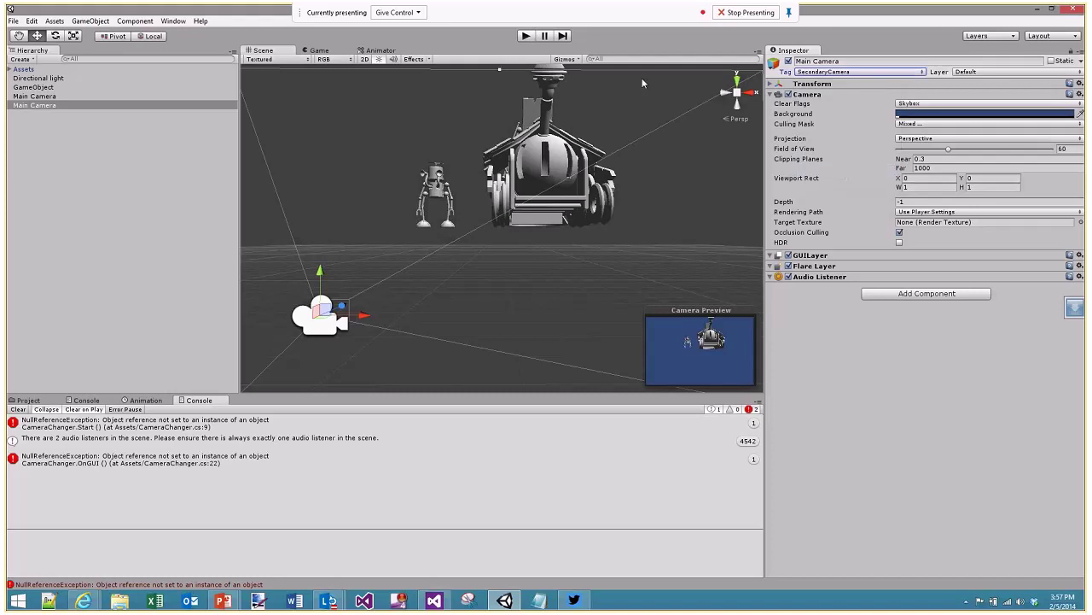
Run the scene, check the console messages, and pause the game with the console window closed
click(526, 36)
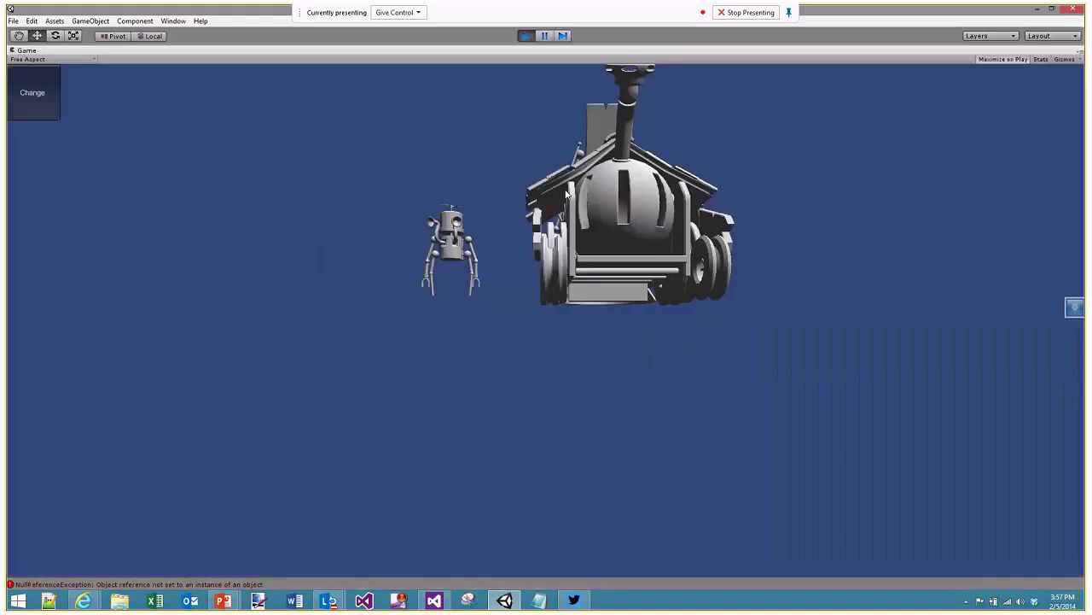
click(253, 585)
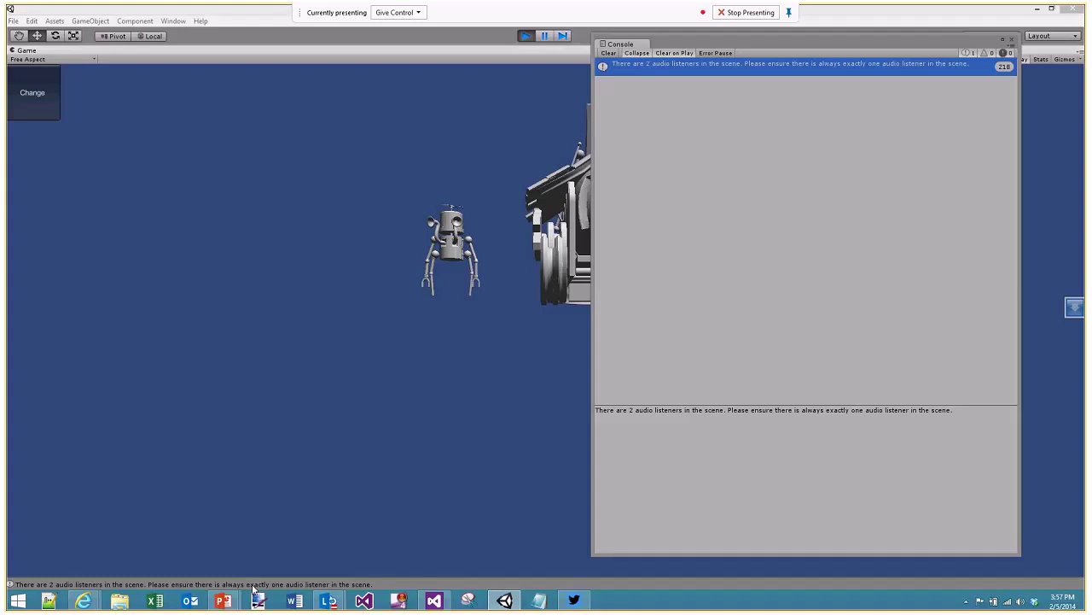
click(1013, 39)
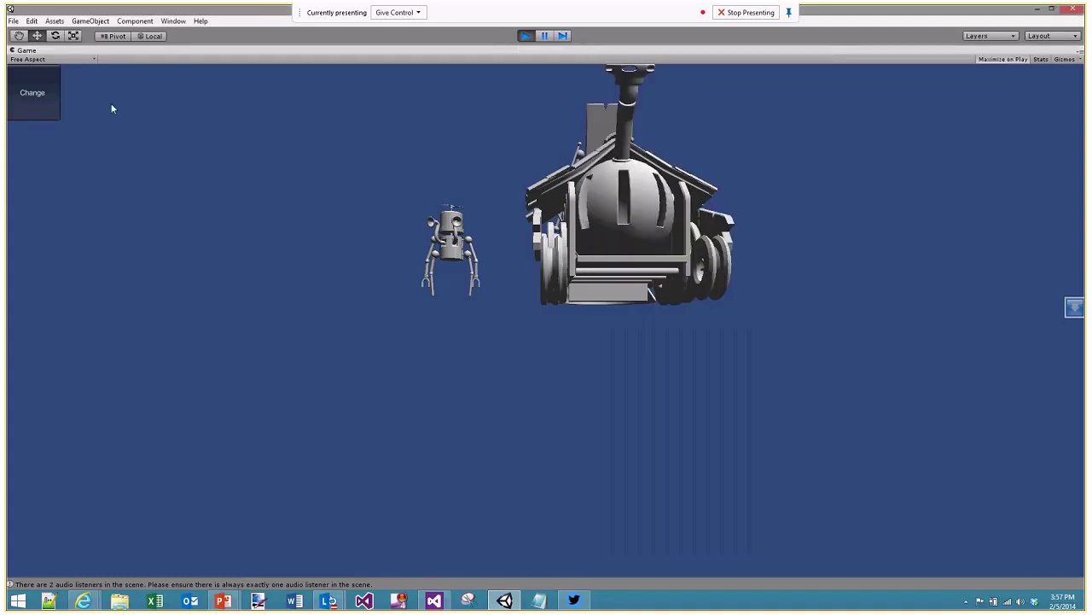
click(255, 583)
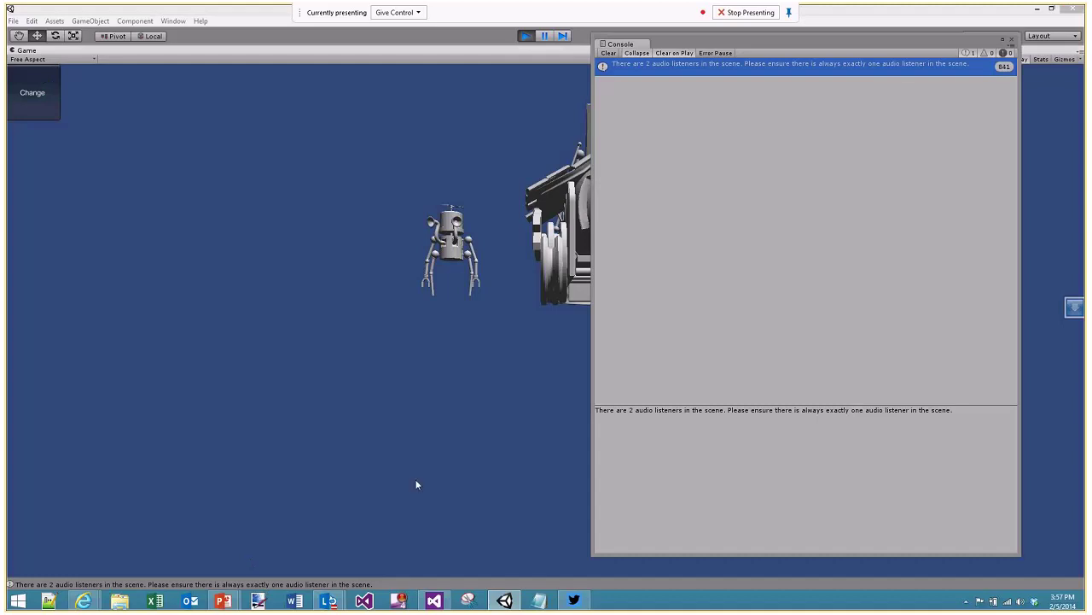
click(544, 36)
click(1013, 40)
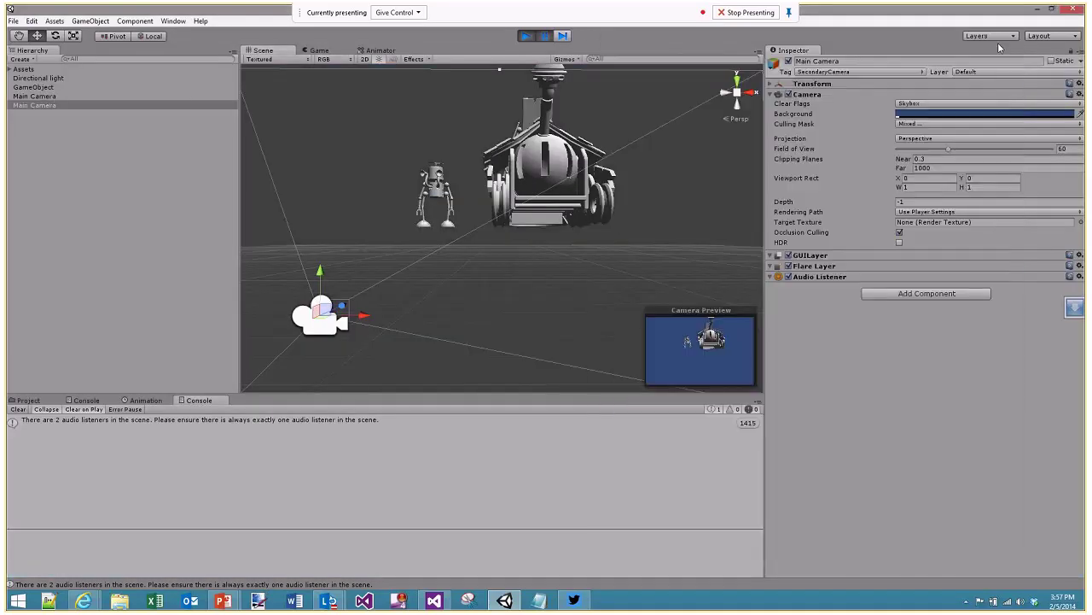
Examine whether the first Main Camera's Camera component is enabled during play, and restart the scene
click(46, 99)
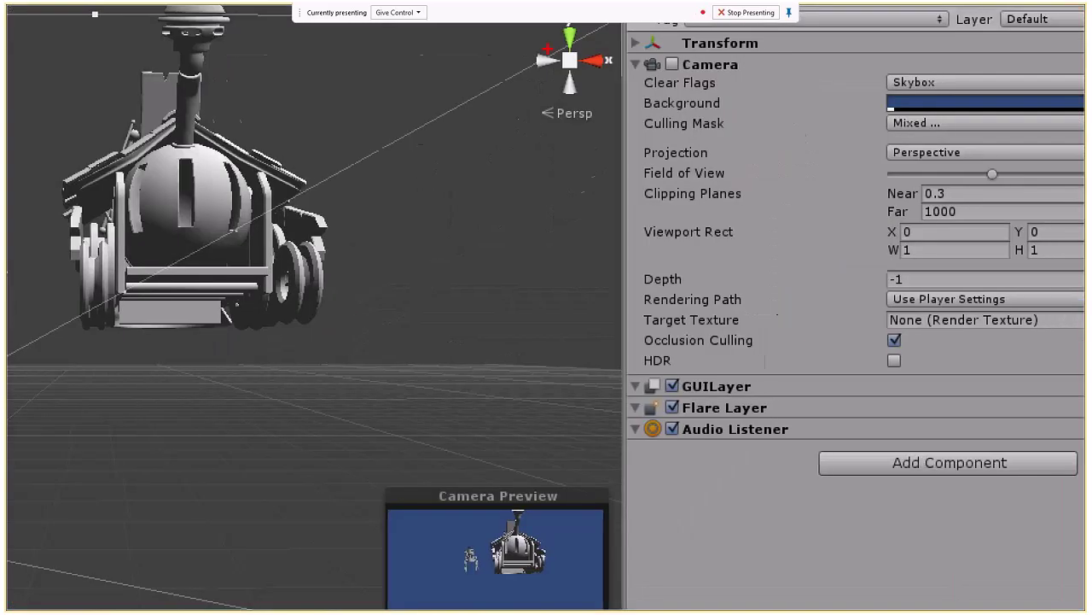
mouse_move(662, 46)
mouse_down()
mouse_move(682, 46)
mouse_move(653, 61)
mouse_move(699, 81)
mouse_move(678, 49)
mouse_up()
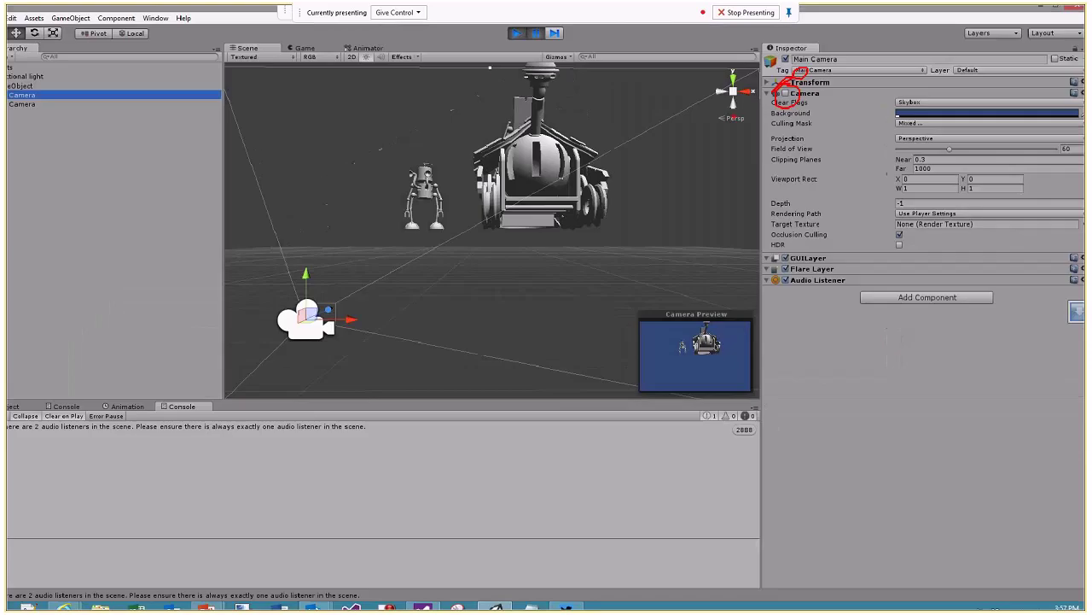
click(131, 101)
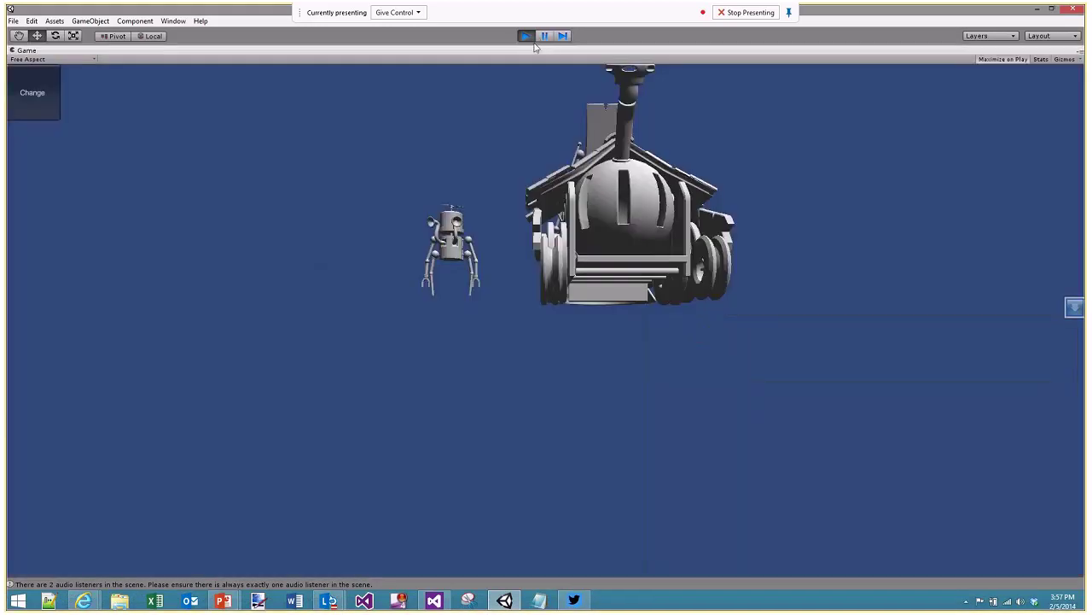
click(526, 35)
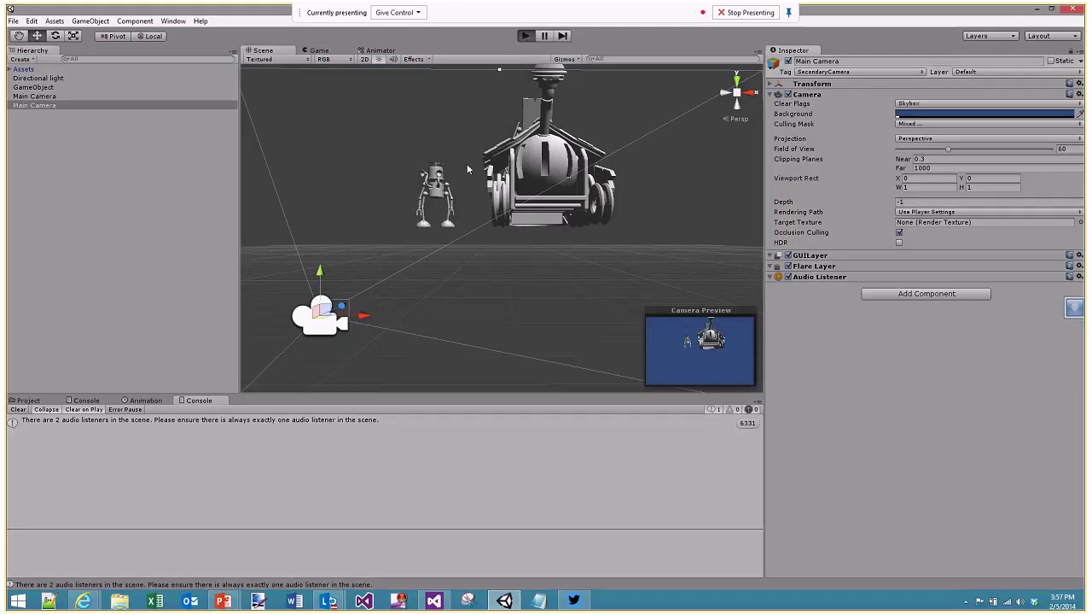
key(ctrl+p)
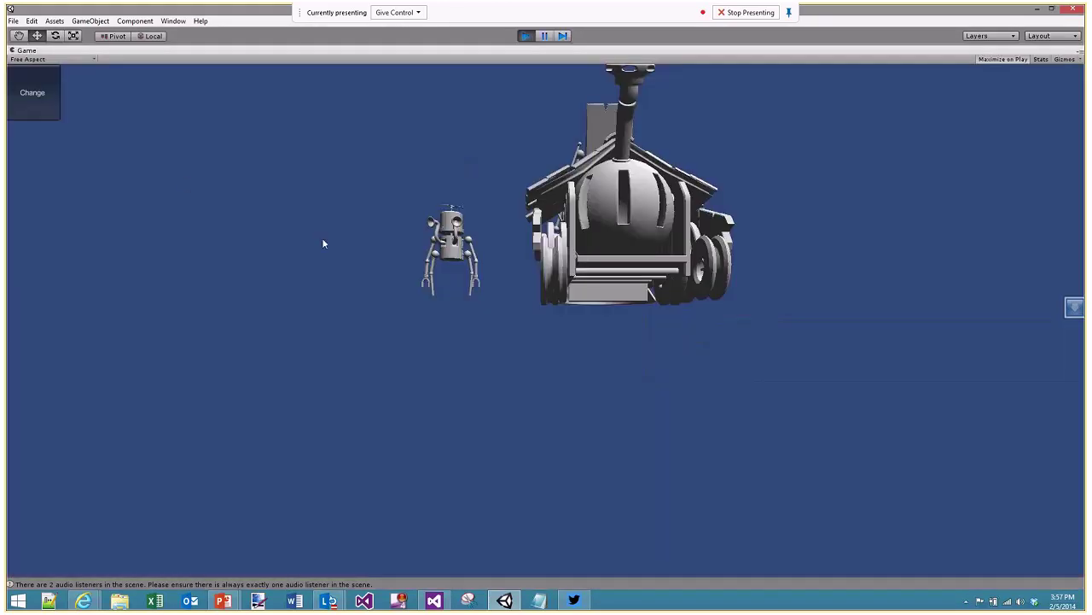
Stop the game and set the second Main Camera's Culling Mask to Everything
click(526, 36)
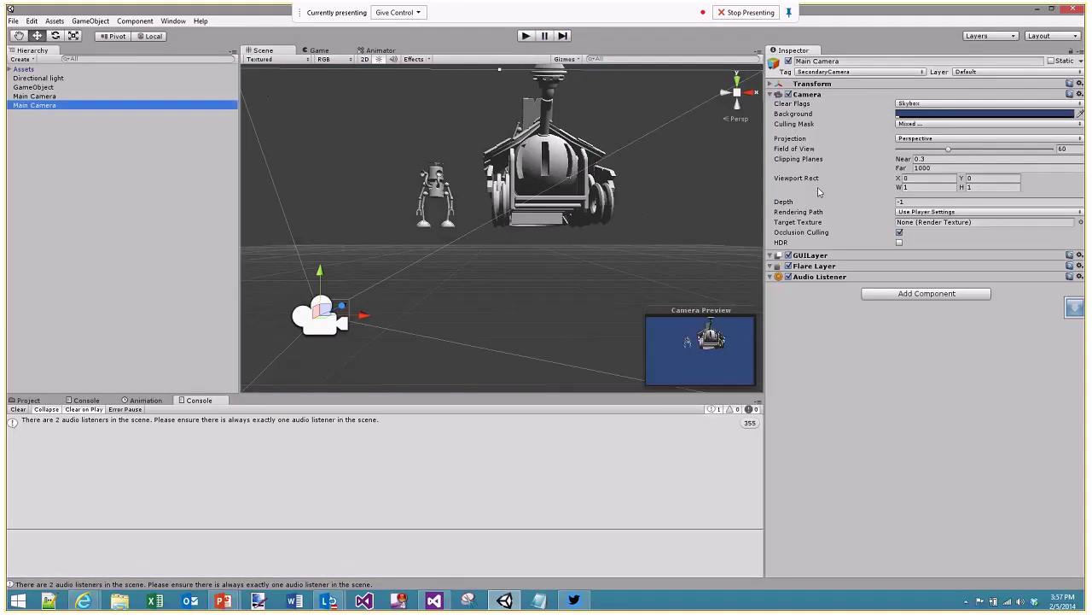
click(930, 124)
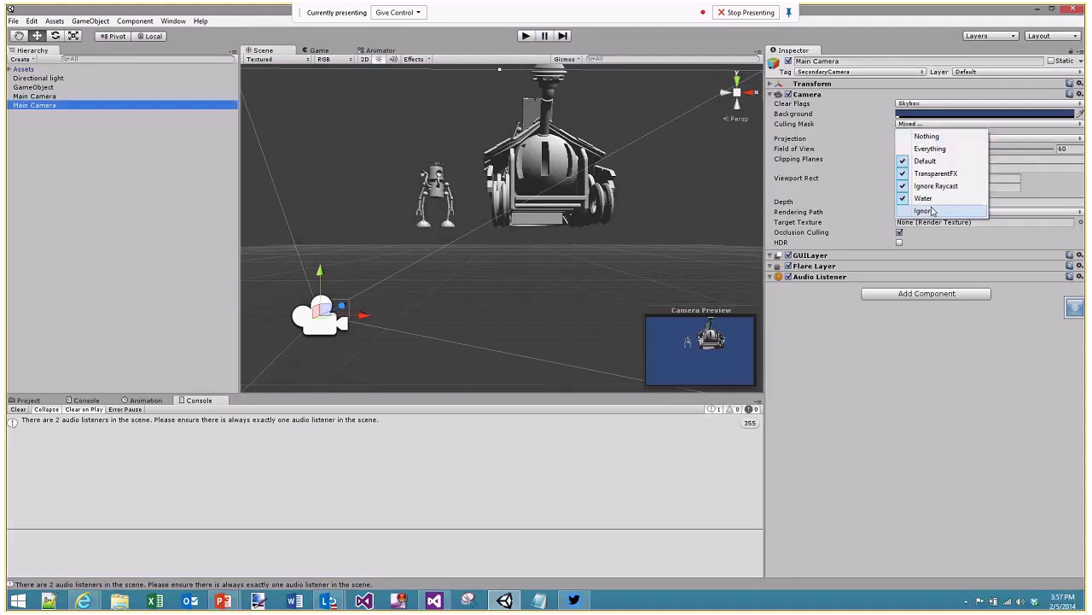
click(922, 144)
Run the scene, test the Change button, circle the robot's feet in the zoomed view, and stop the game
click(526, 36)
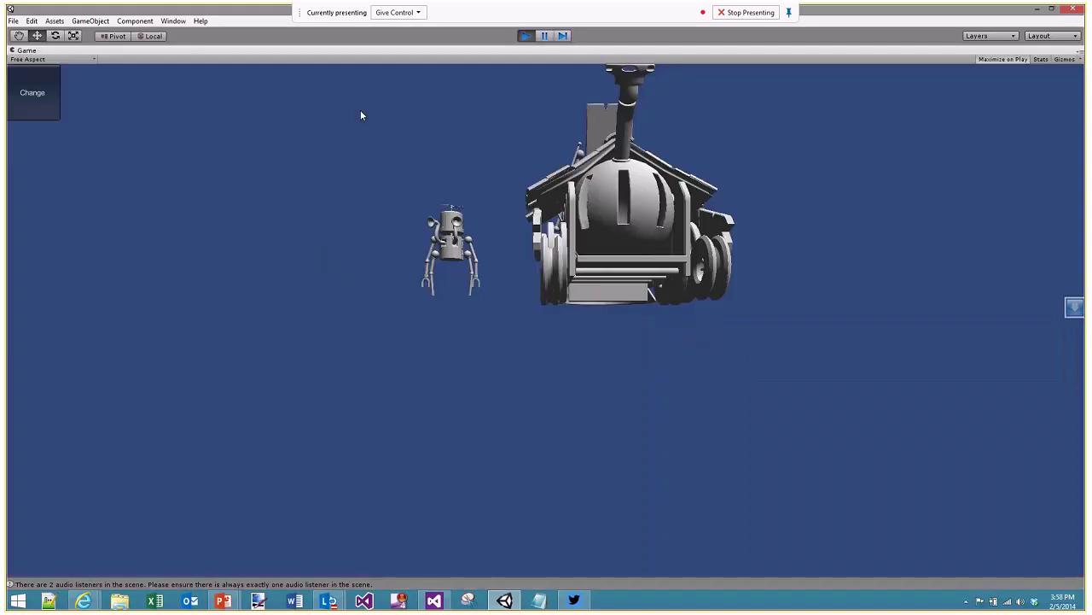
click(37, 91)
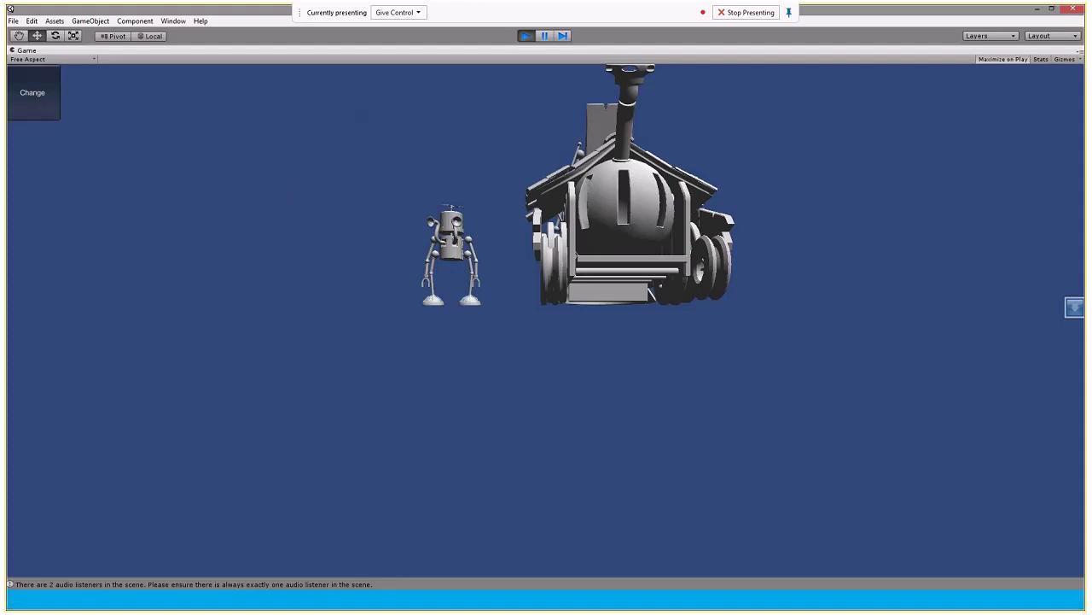
key(ctrl+1)
click(344, 302)
mouse_move(425, 306)
mouse_down()
mouse_move(349, 336)
mouse_move(471, 284)
mouse_up()
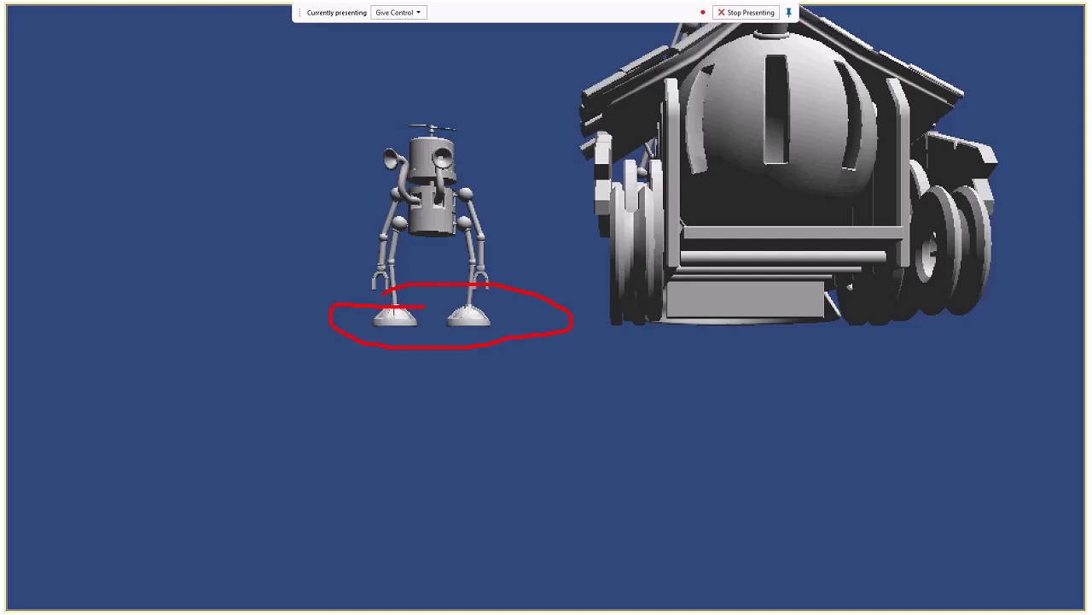
key(Escape)
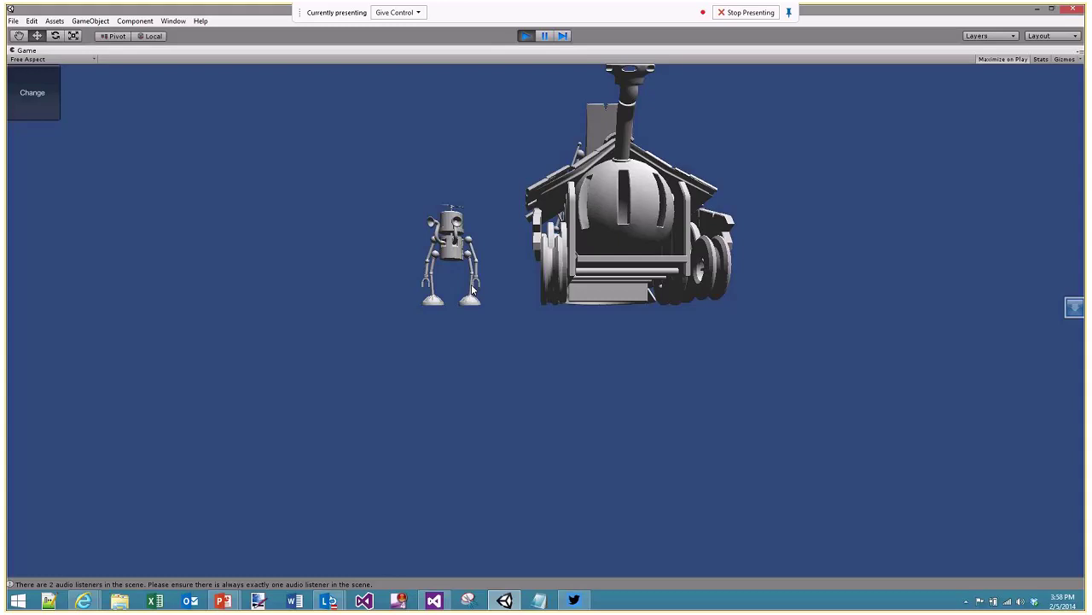
click(526, 36)
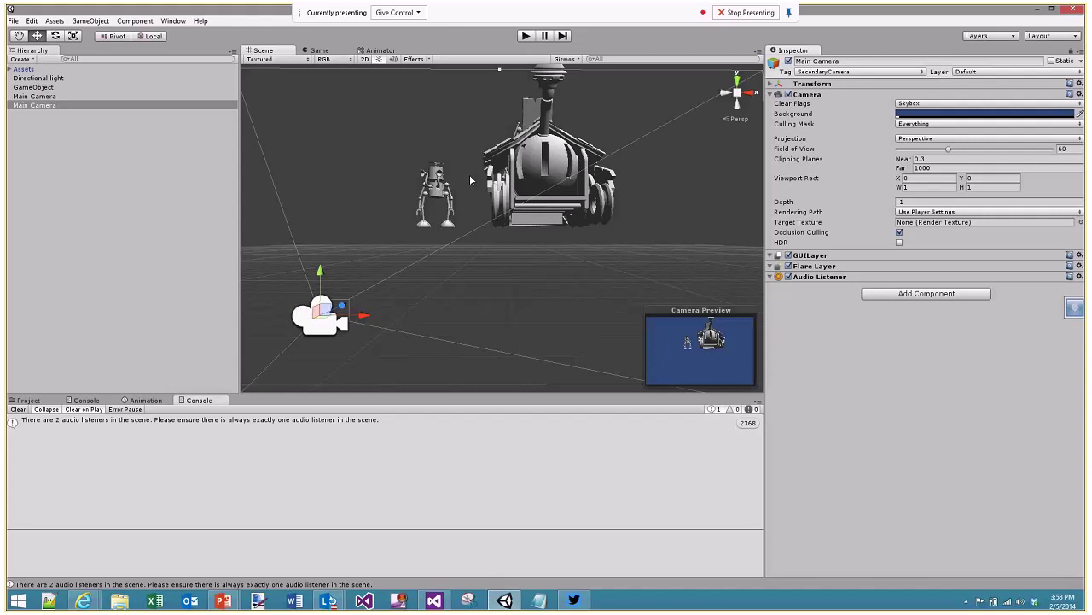
Show the project assets and check the meeting conversation window before returning to Unity
click(31, 400)
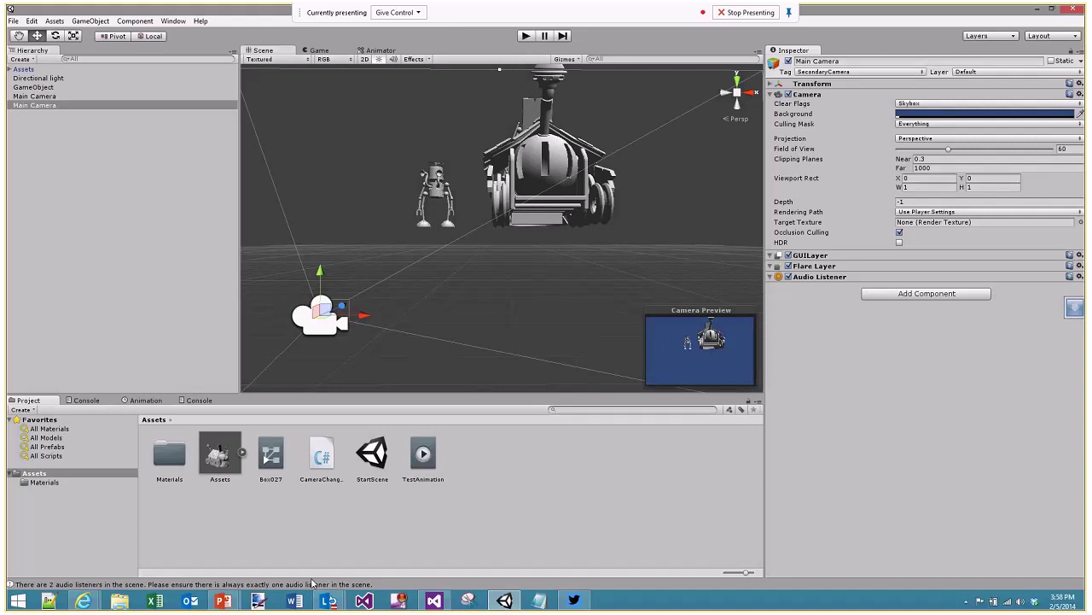
click(328, 600)
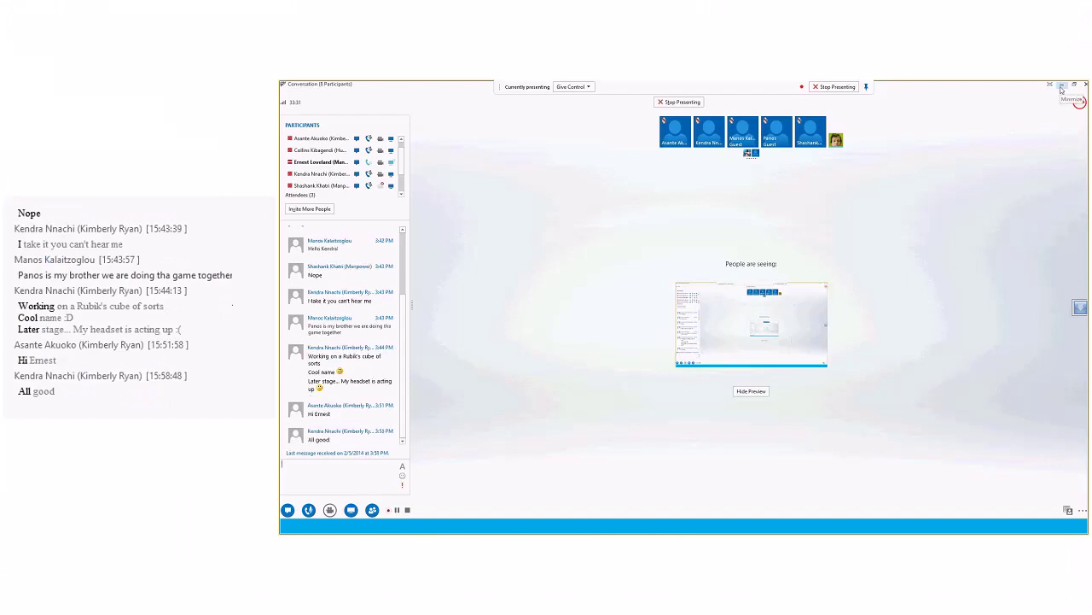
click(1062, 88)
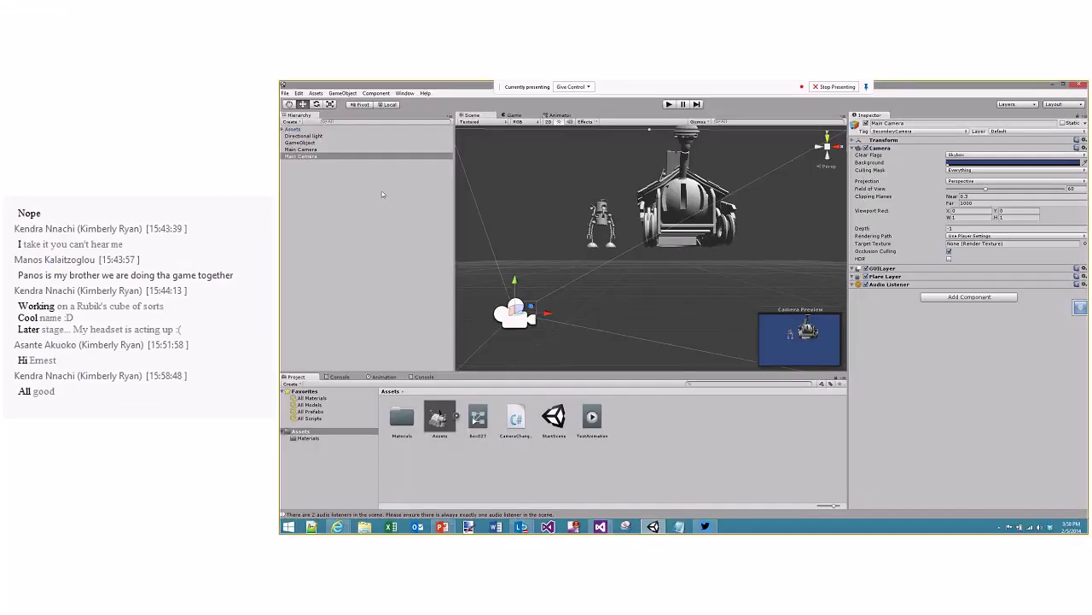
Delete the GameObject from the scene hierarchy
click(311, 143)
key(Delete)
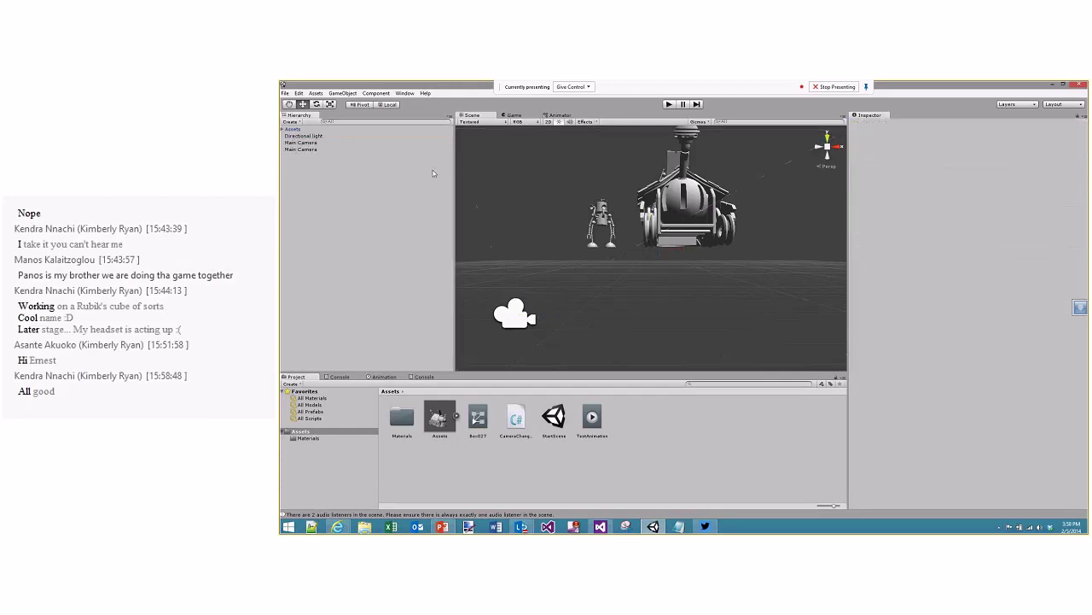
Delete the second Main Camera and set the remaining Main Camera's Culling Mask to Everything
click(304, 150)
key(Delete)
click(304, 143)
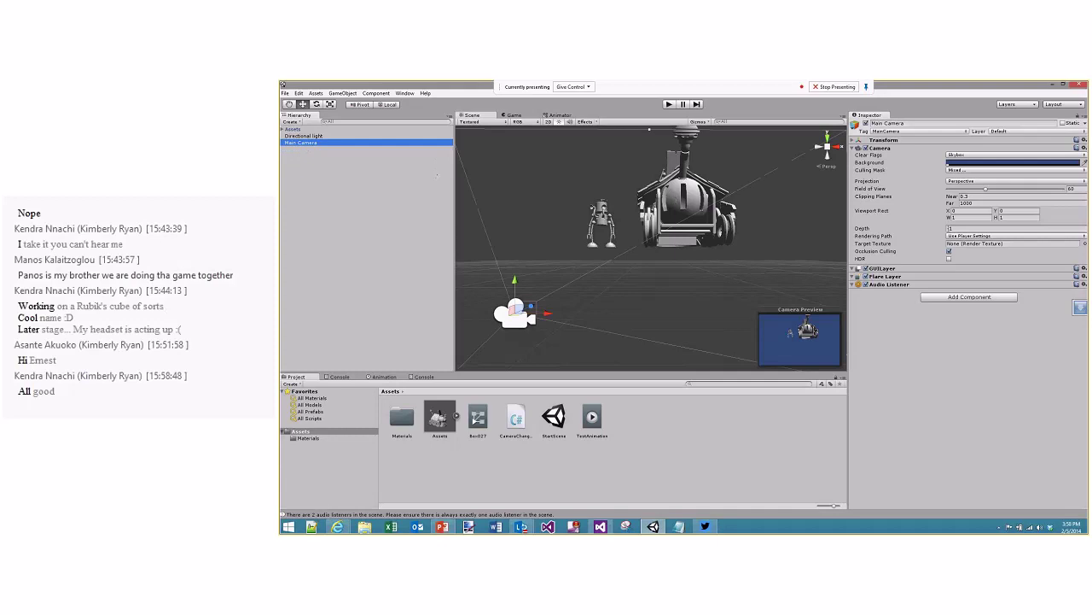
click(964, 170)
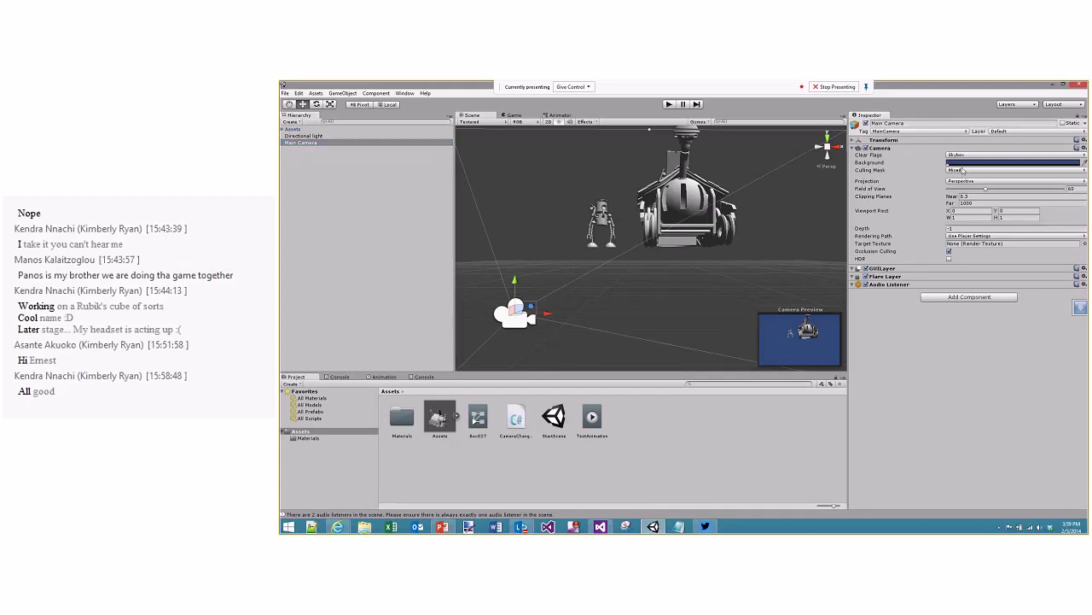
click(972, 234)
key(f)
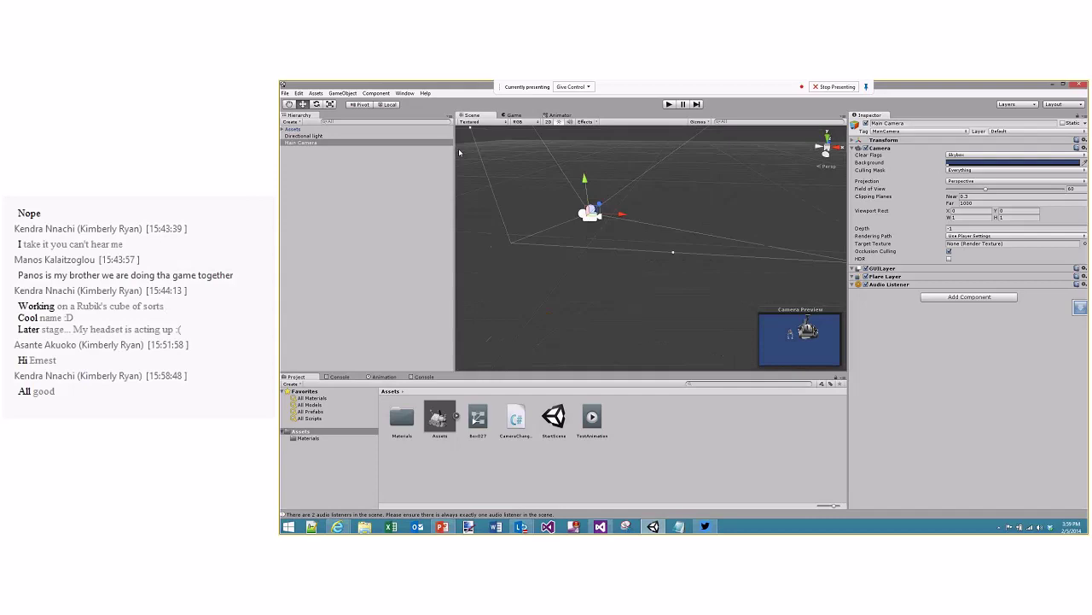
Add a cube to the scene near the Main Camera
click(341, 92)
mouse_move(367, 112)
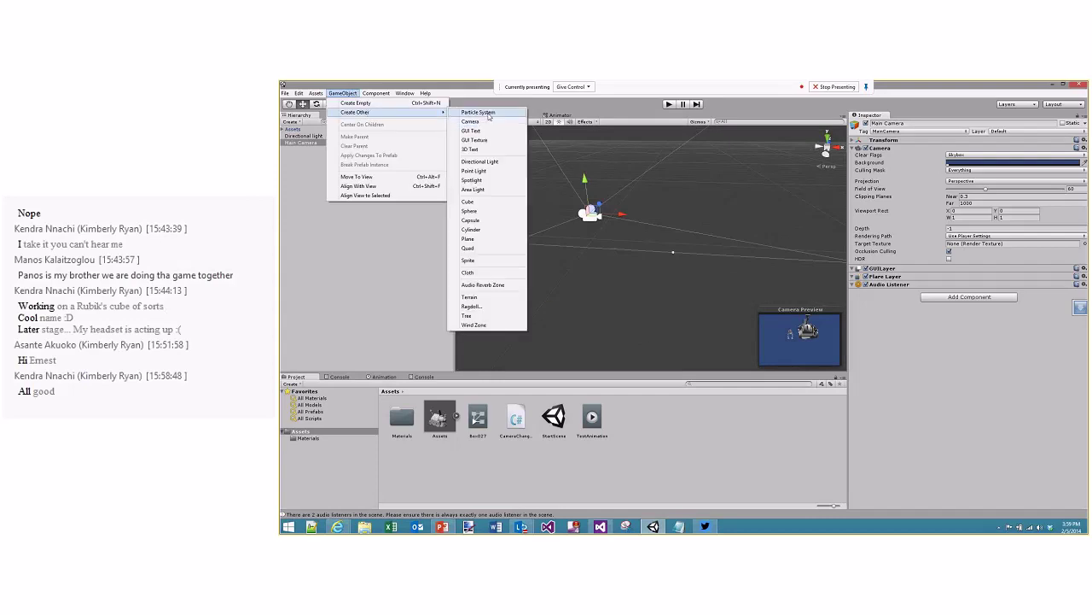
click(479, 206)
drag(654, 181, 664, 152)
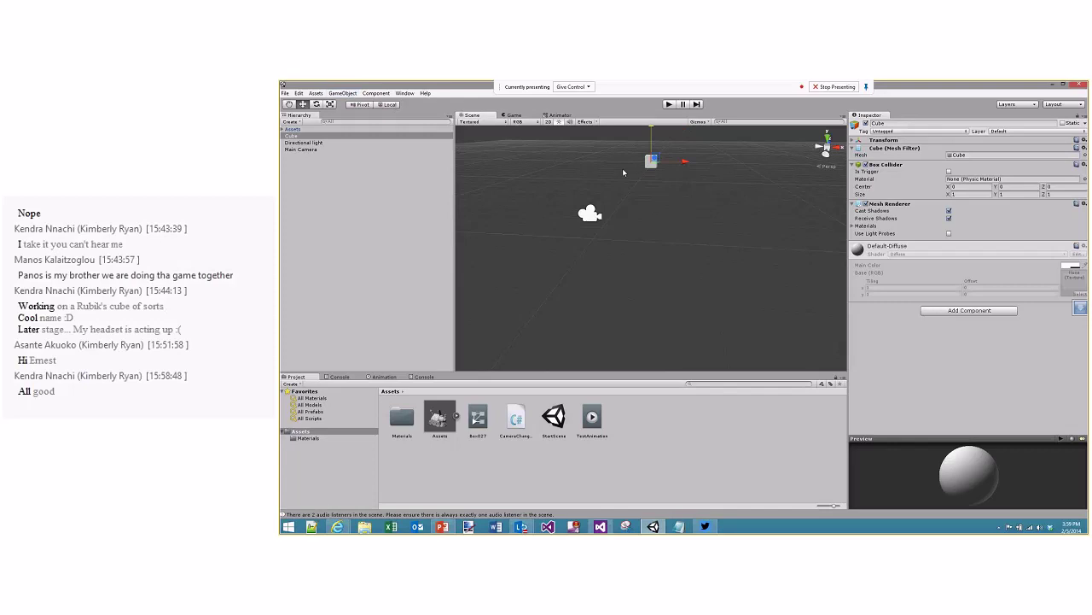
right_drag(624, 171, 628, 160)
double_click(346, 136)
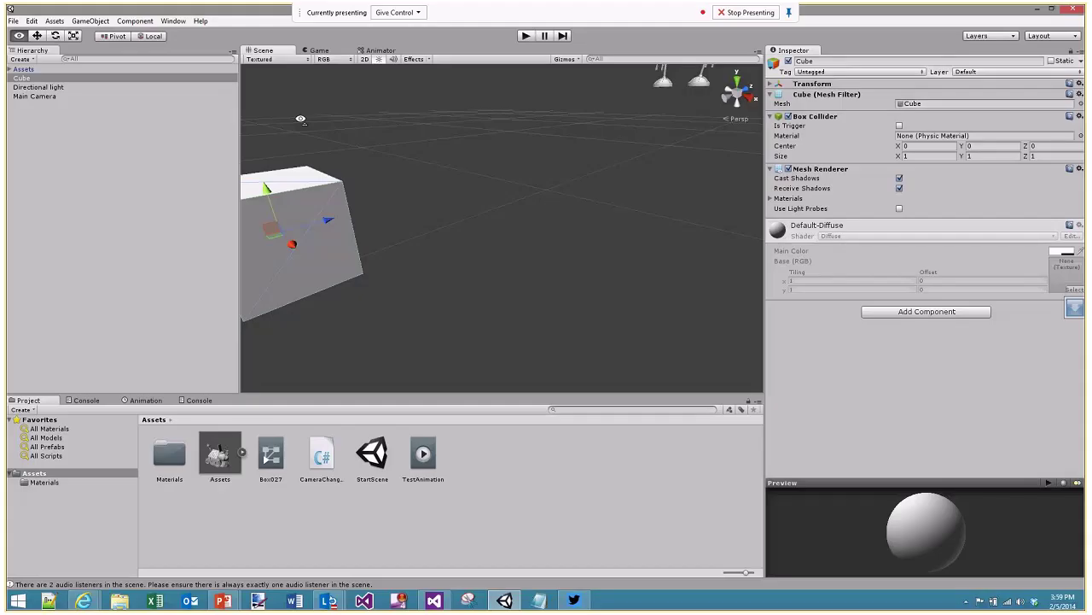
key(f)
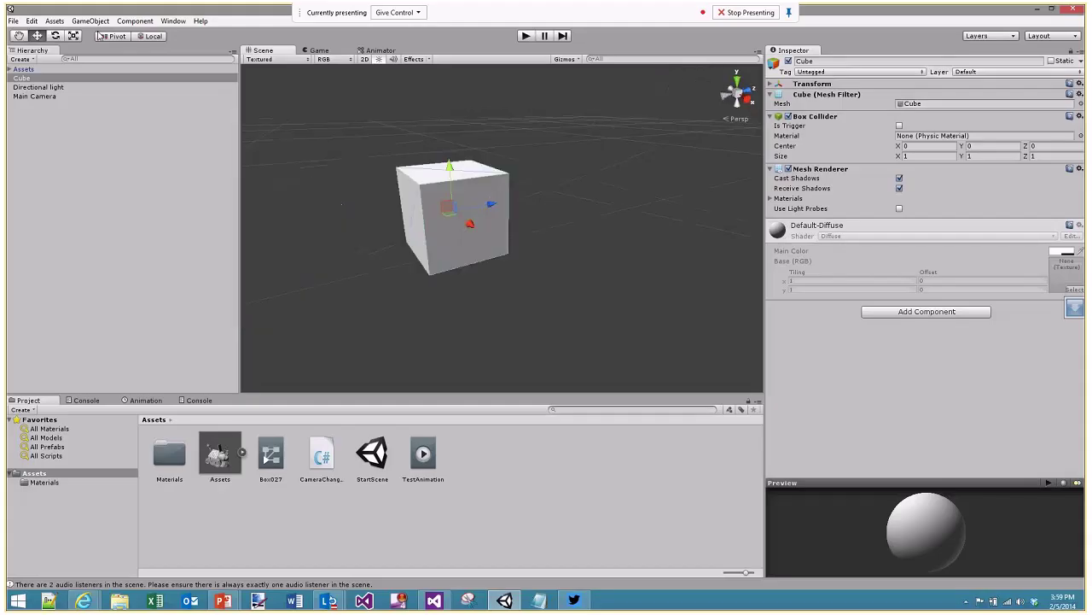
Add a capsule to the scene beside the cube
click(90, 20)
mouse_move(111, 47)
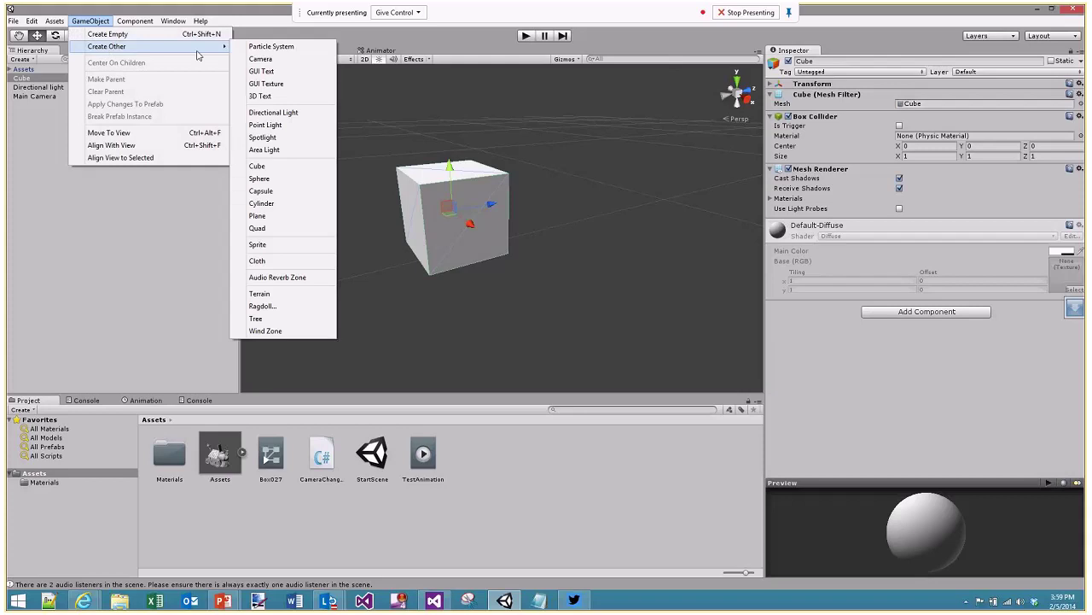
click(281, 192)
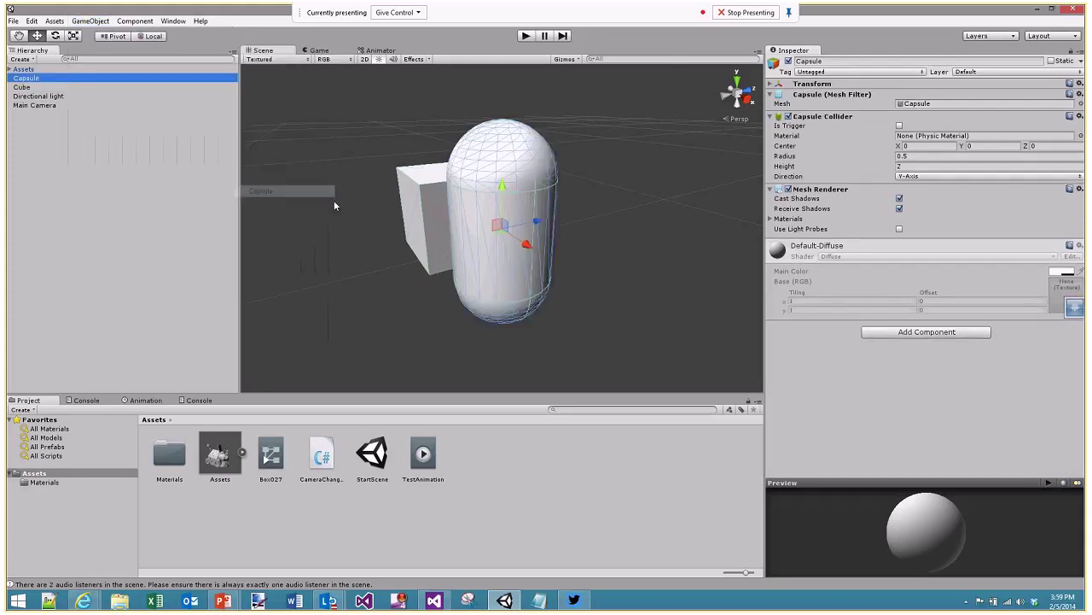
alt+drag(385, 237, 650, 230)
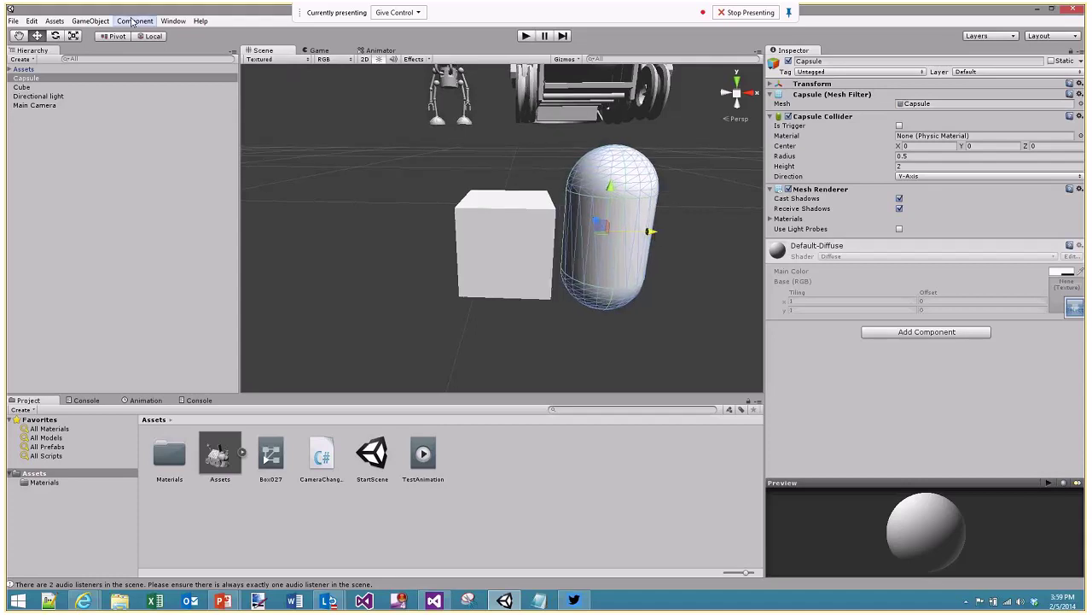
Add a quad to the scene, look at it from above, and delete it
click(90, 21)
mouse_move(136, 47)
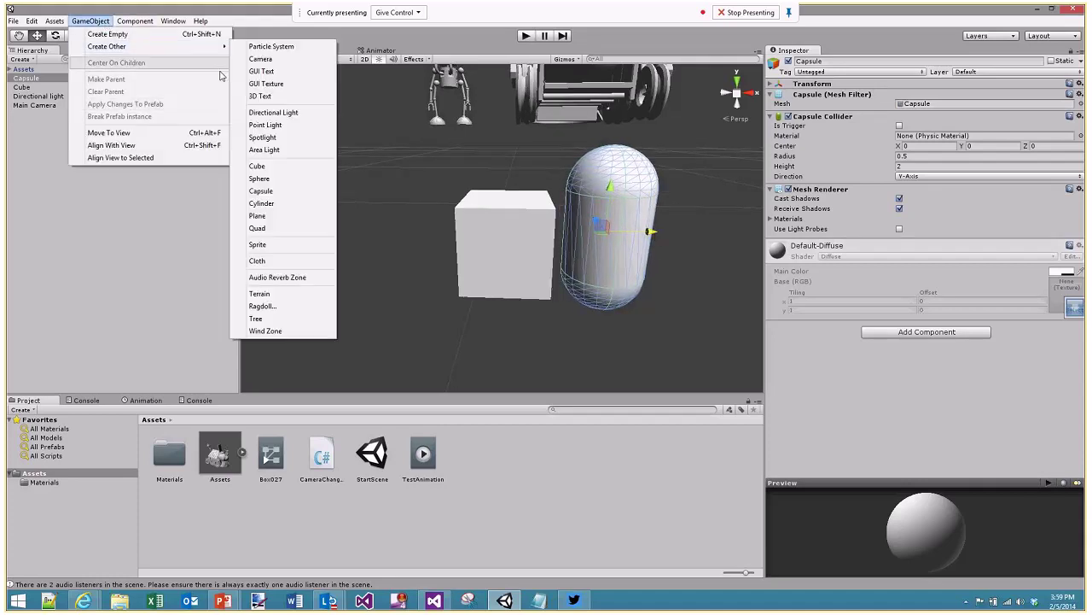
click(296, 227)
alt+drag(598, 282, 466, 272)
key(Delete)
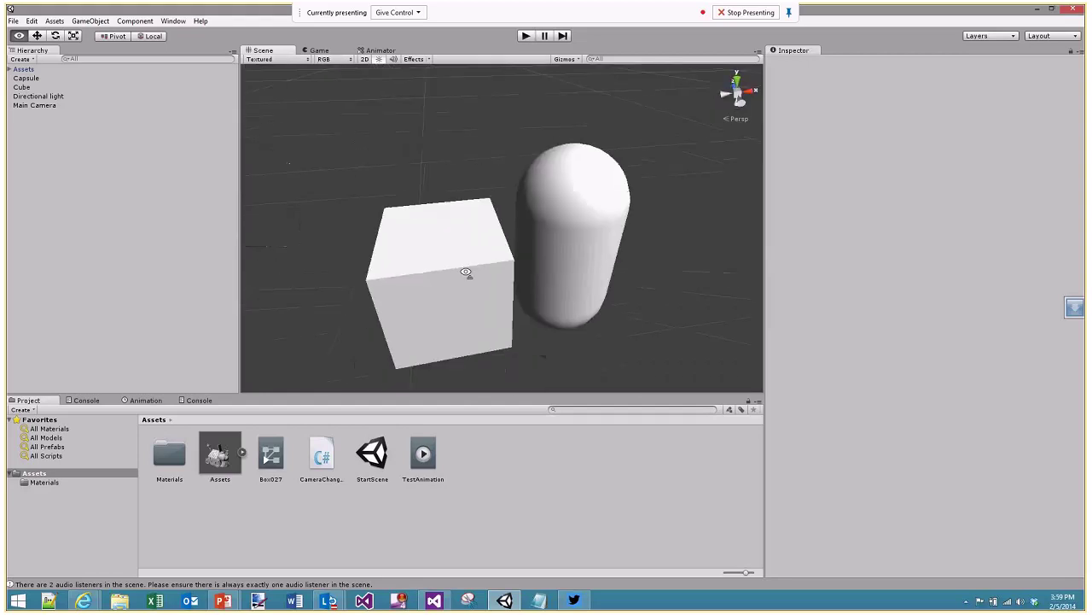
Run the scene to view the cube and capsule through the camera, and stop the game
scroll(466, 271, down, 4)
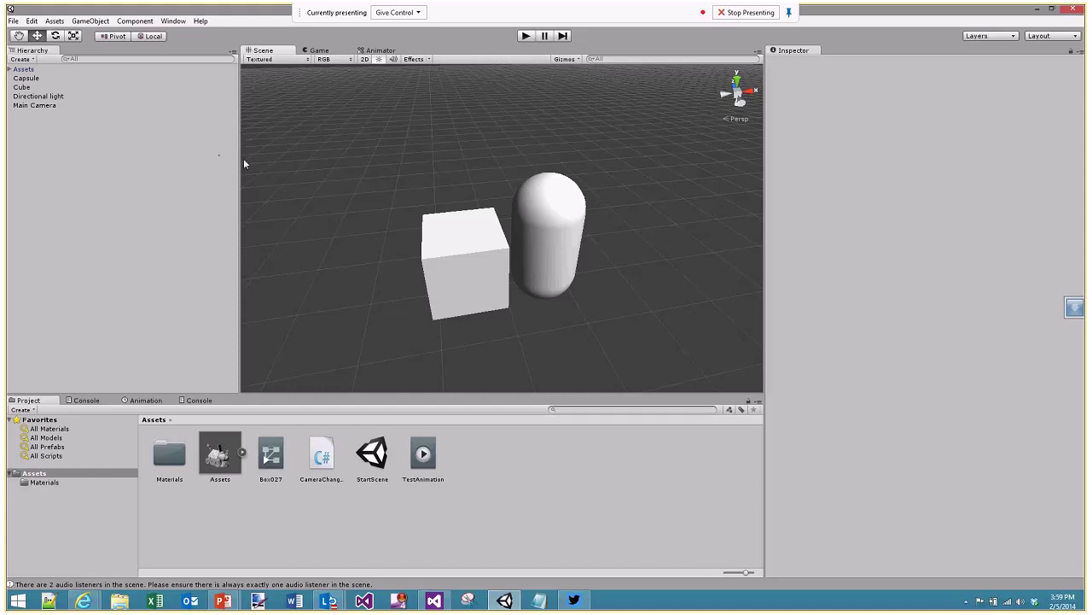
right_drag(377, 220, 369, 183)
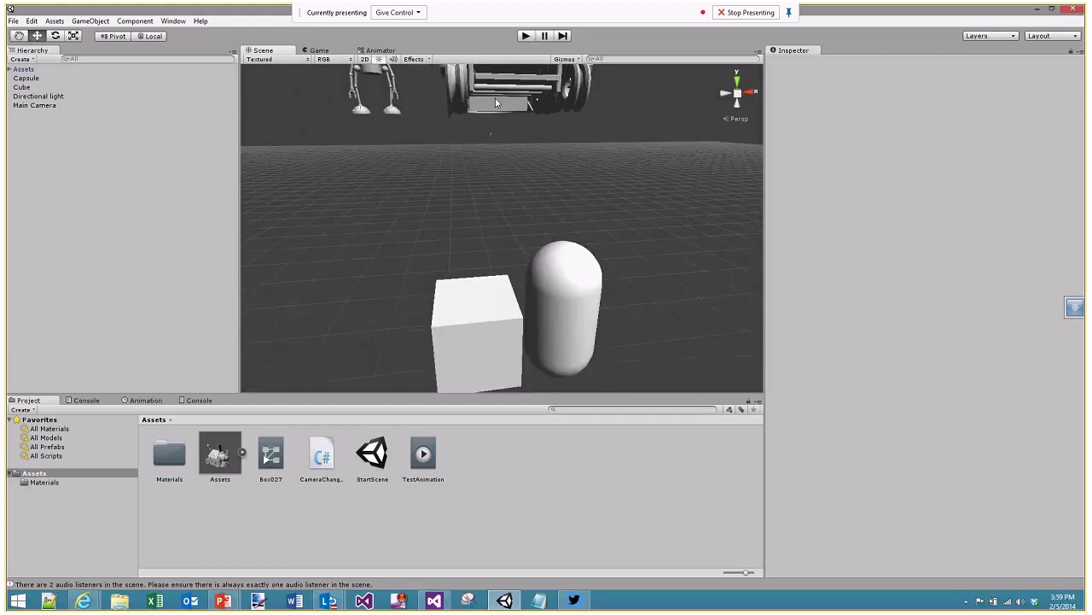
click(526, 37)
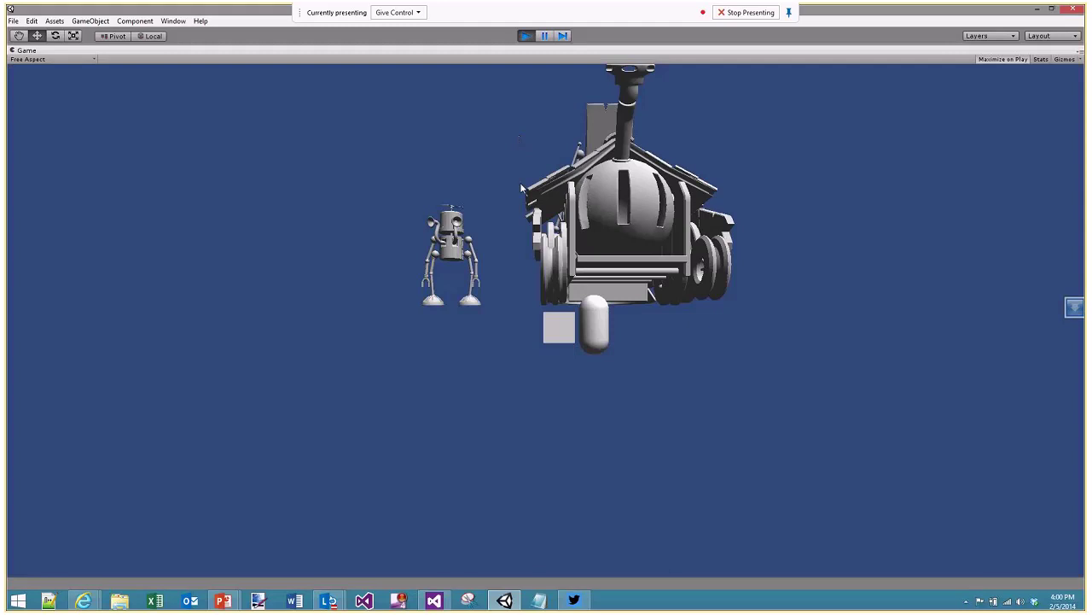
click(526, 36)
Delete the capsule and the cube from the scene
click(478, 320)
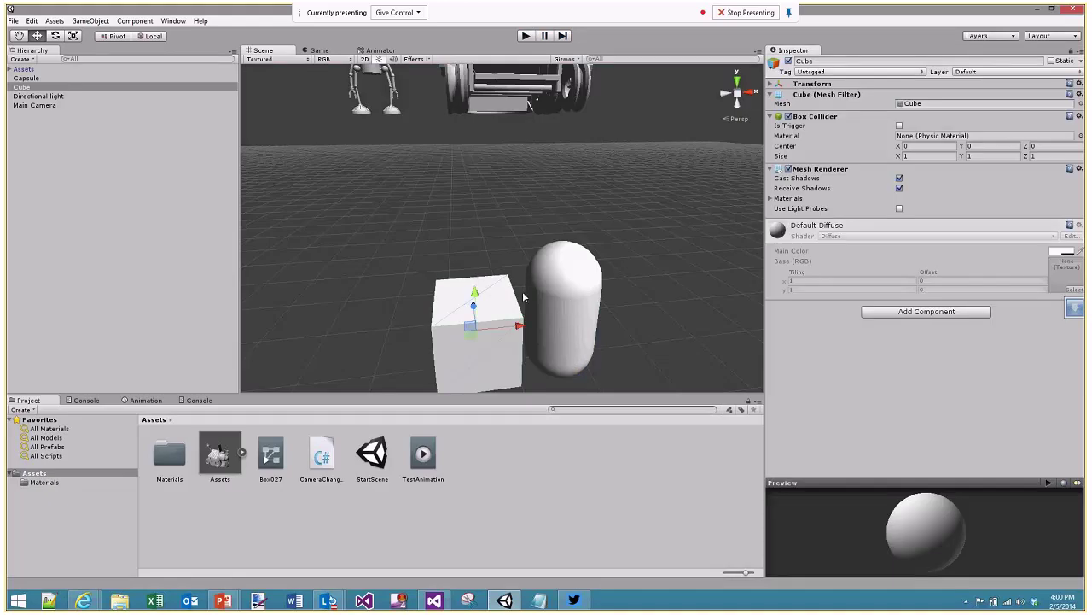
click(553, 283)
key(Delete)
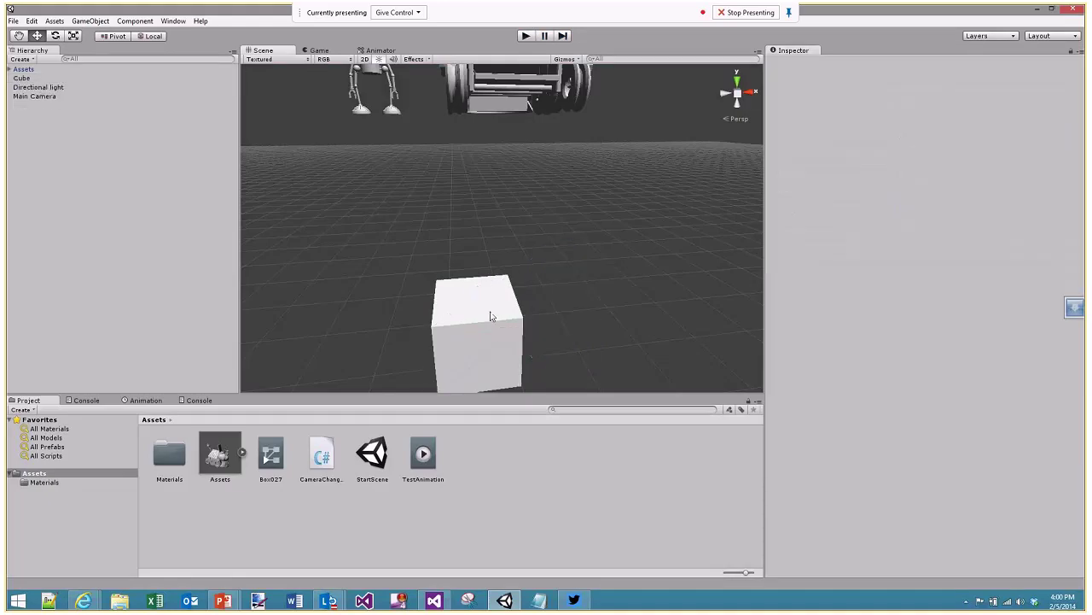
click(490, 296)
key(Delete)
Delete the Assets model containing the robot and the vehicle from the scene hierarchy
scroll(475, 259, down, 3)
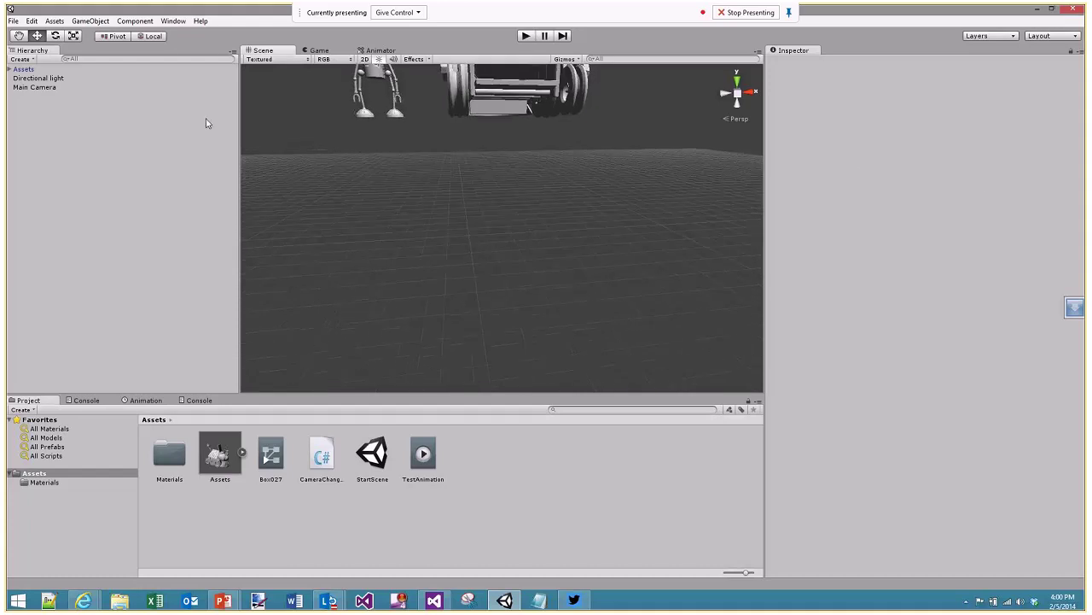
click(205, 70)
key(Delete)
alt+drag(481, 188, 413, 243)
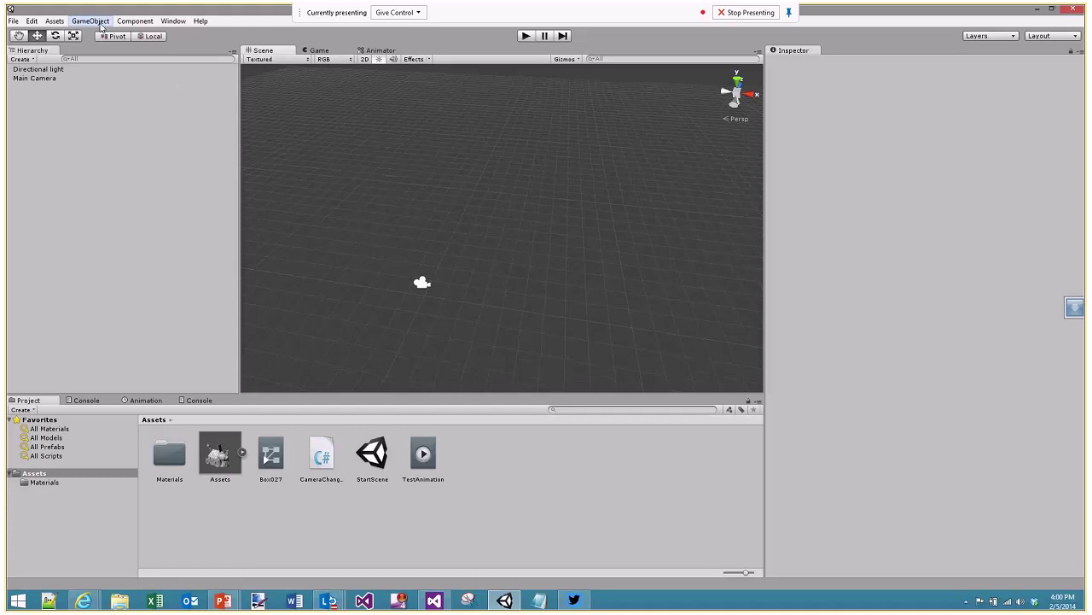
Import the Terrain Assets package with all of its items into the project
click(54, 21)
mouse_move(122, 100)
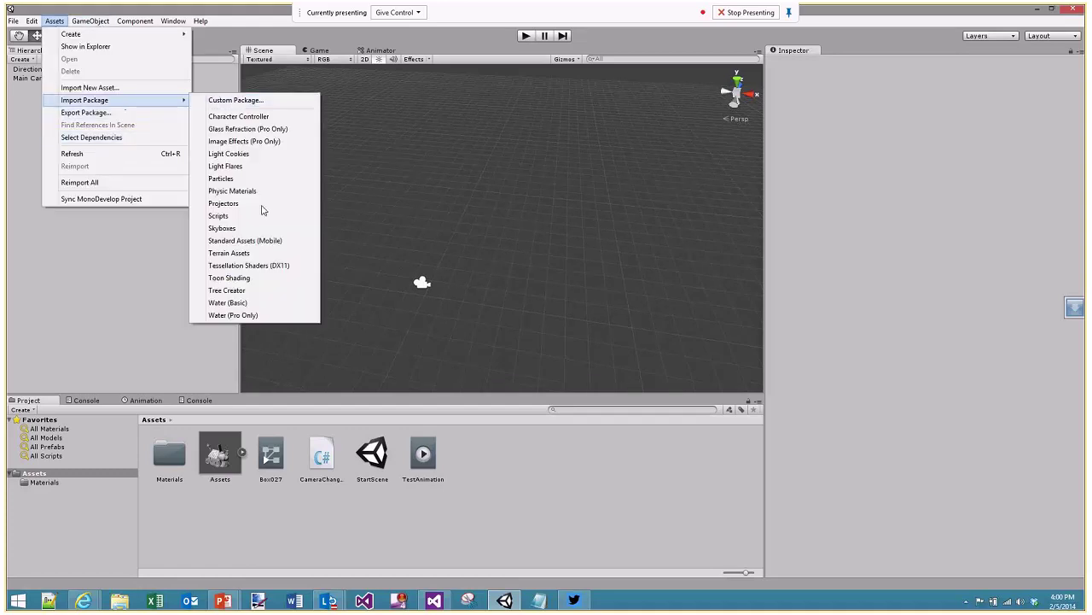
click(272, 254)
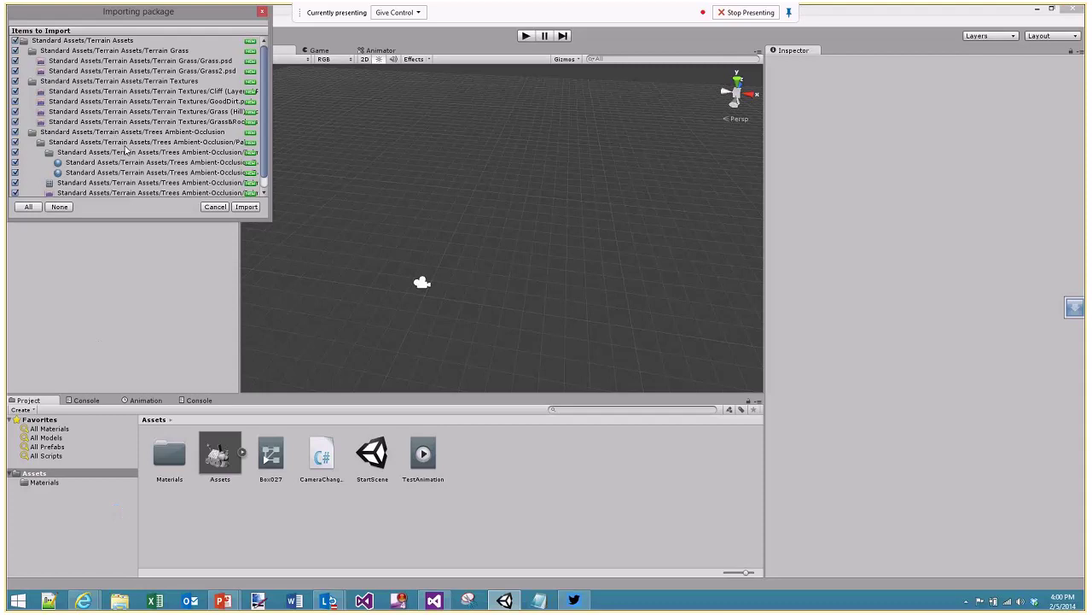
scroll(125, 149, down, 1)
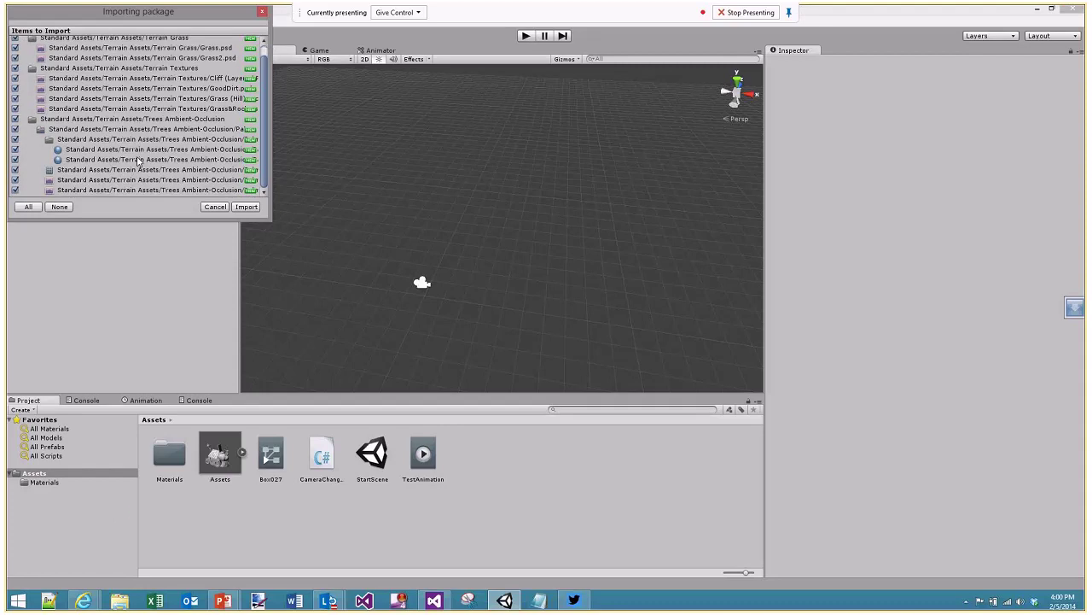
click(247, 207)
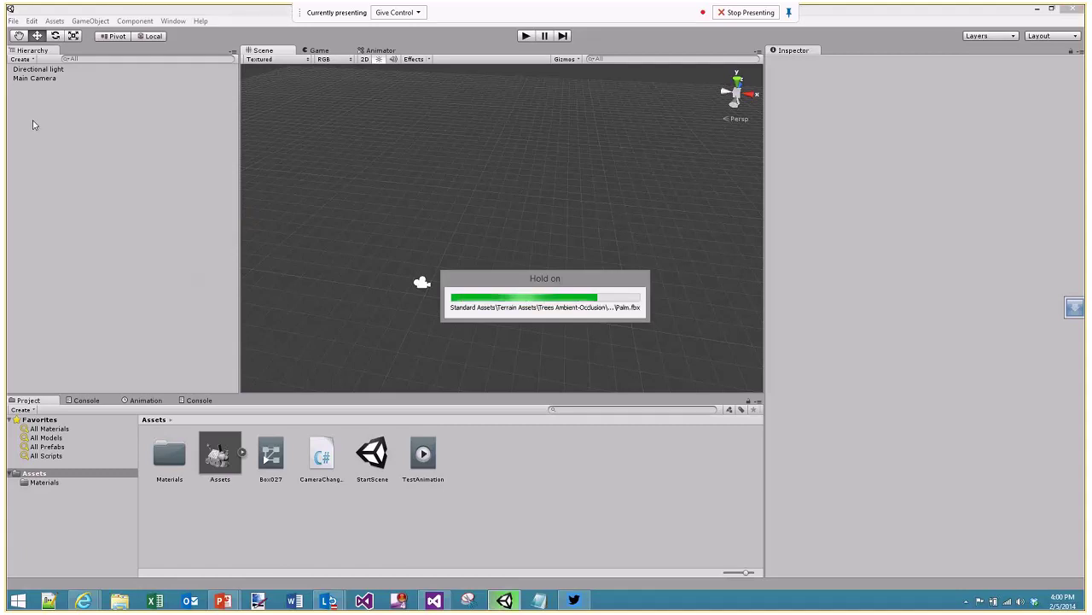
Create a terrain in the scene and frame its surface from above with the terrain selected
click(101, 21)
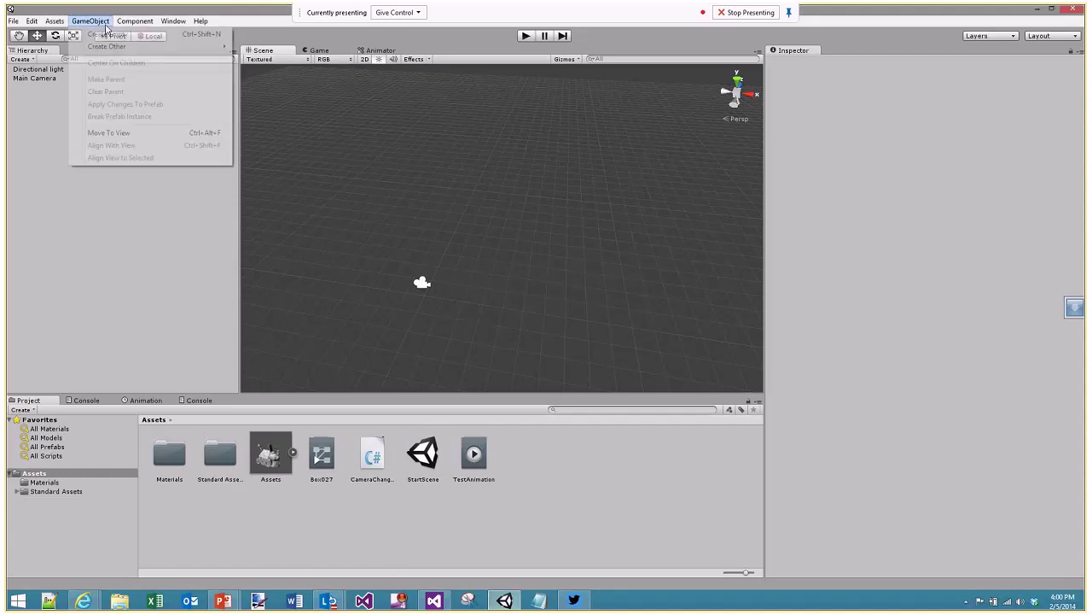
mouse_move(120, 49)
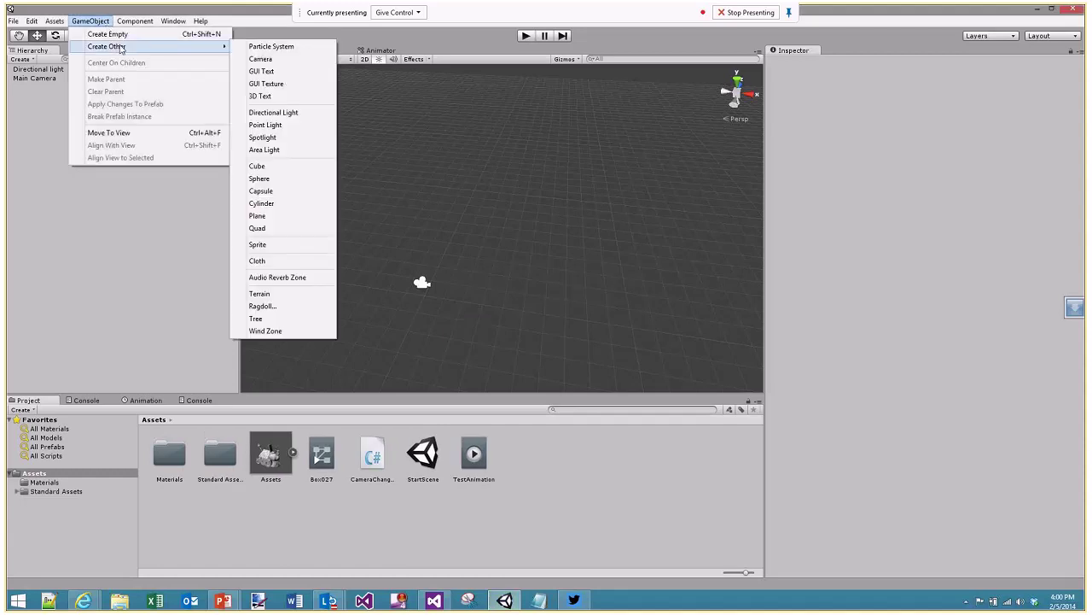
click(284, 294)
alt+drag(402, 222, 547, 107)
click(150, 88)
double_click(150, 88)
alt+drag(350, 169, 405, 556)
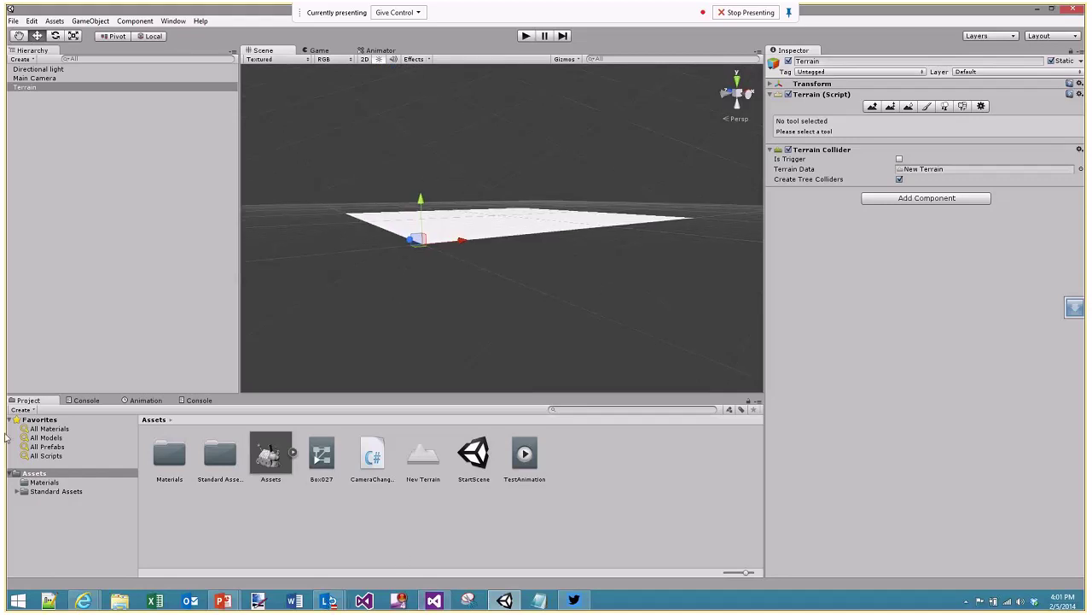
right_drag(324, 464, 349, 539)
right_drag(423, 297, 409, 388)
click(32, 89)
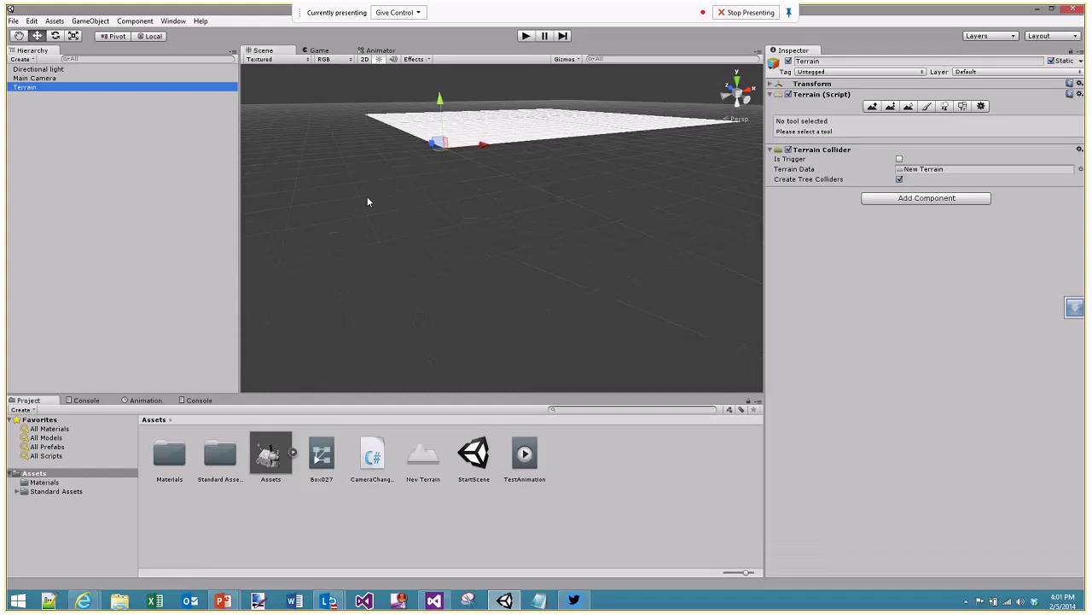
right_drag(367, 197, 268, 260)
double_click(49, 88)
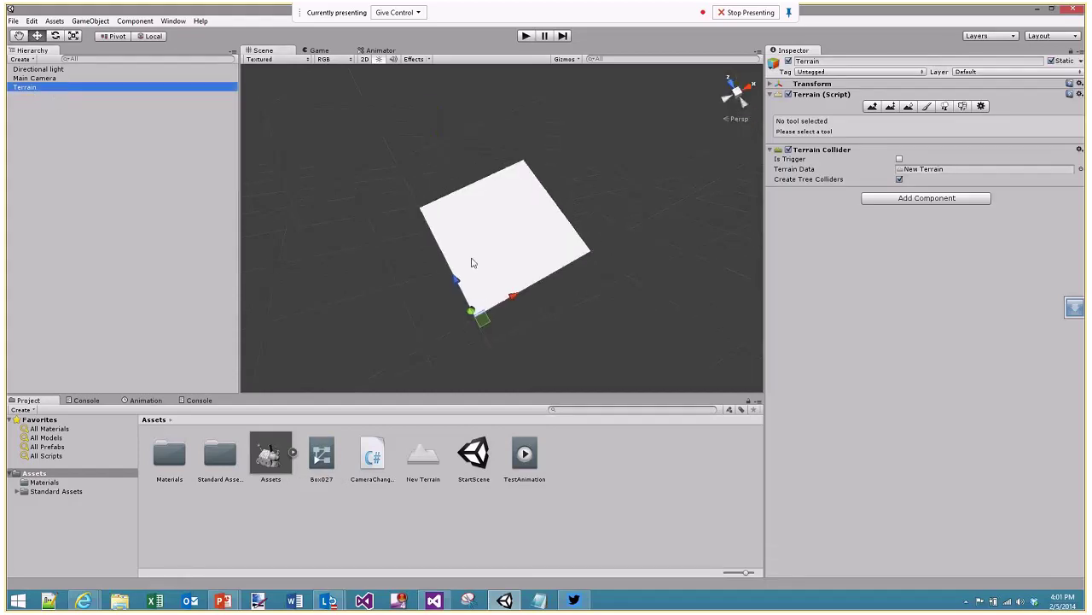
right_drag(483, 264, 532, 283)
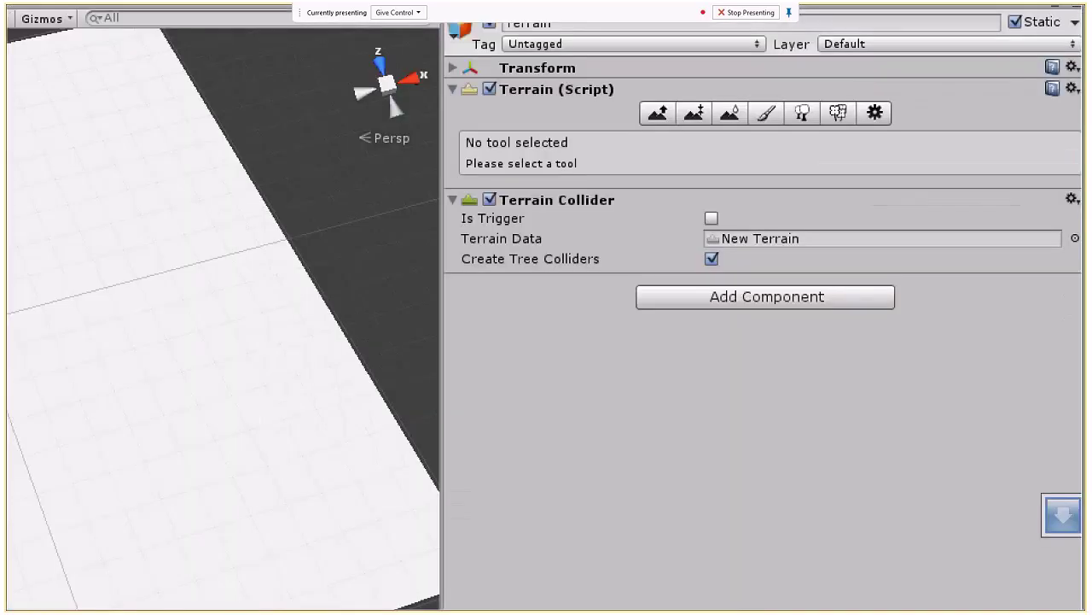
Mark the three height-sculpting tools and the remaining terrain tools in red on the zoomed Terrain component
click(999, 101)
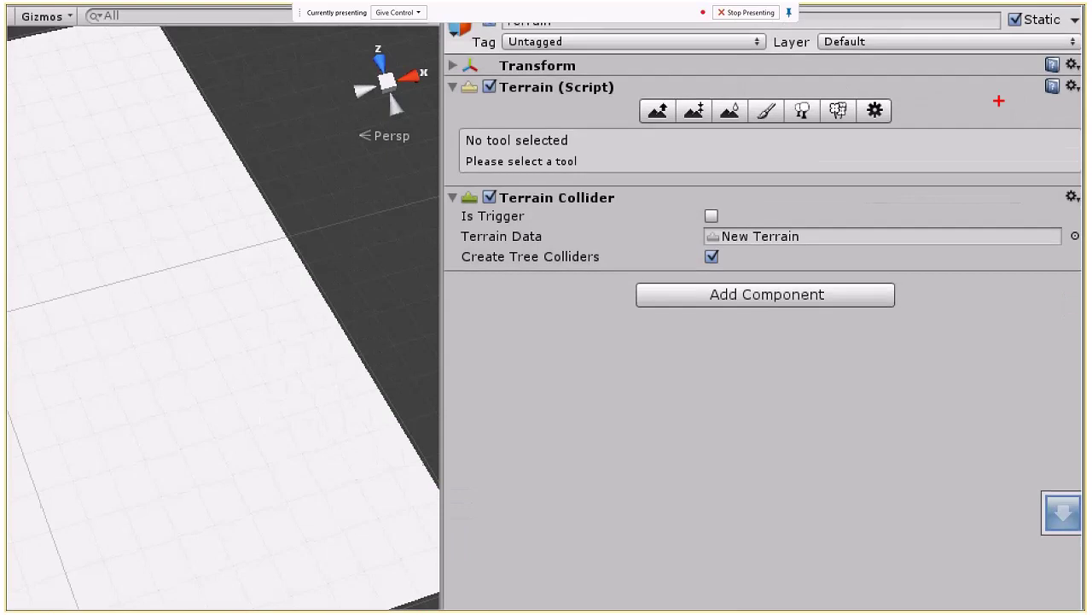
mouse_move(687, 95)
mouse_down()
mouse_move(653, 100)
mouse_move(675, 128)
mouse_move(689, 128)
mouse_move(683, 95)
mouse_move(716, 127)
mouse_move(690, 127)
mouse_move(741, 97)
mouse_move(747, 126)
mouse_move(717, 126)
mouse_up()
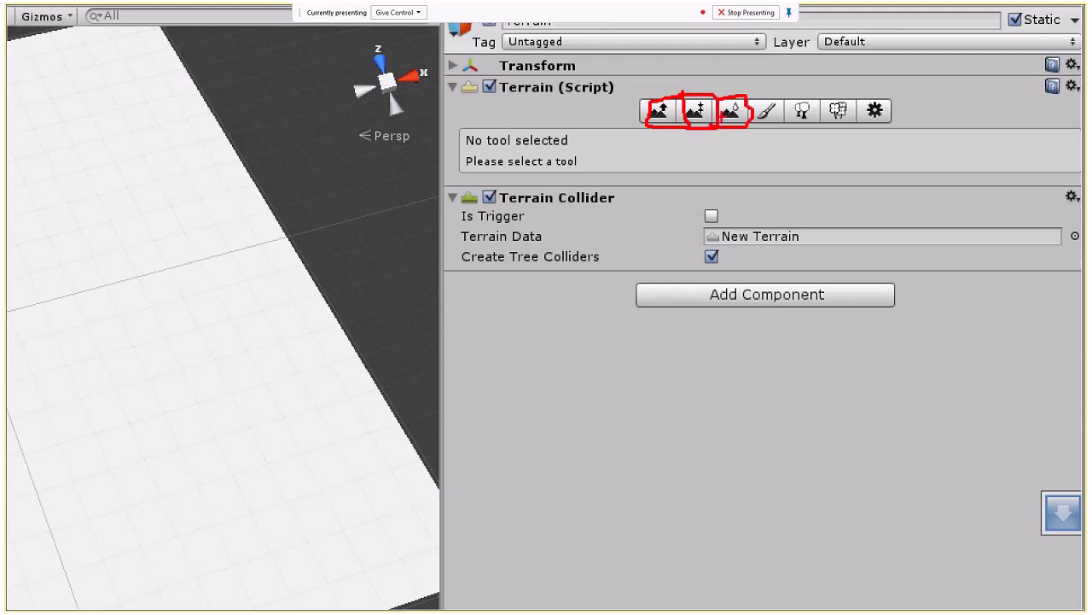
mouse_move(773, 95)
mouse_down()
mouse_move(749, 97)
mouse_move(780, 121)
mouse_move(768, 101)
mouse_move(816, 123)
mouse_move(809, 96)
mouse_move(810, 119)
mouse_move(856, 102)
mouse_move(890, 109)
mouse_up()
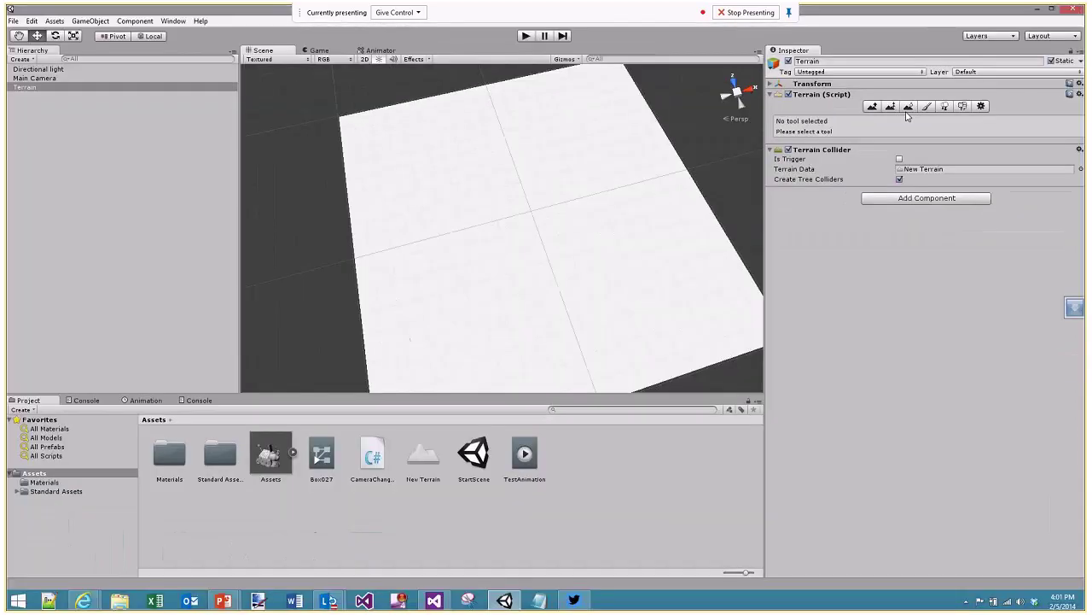
Raise a small hill near the centre of the terrain with the Raise / Lower Terrain tool and the first soft round brush
click(873, 107)
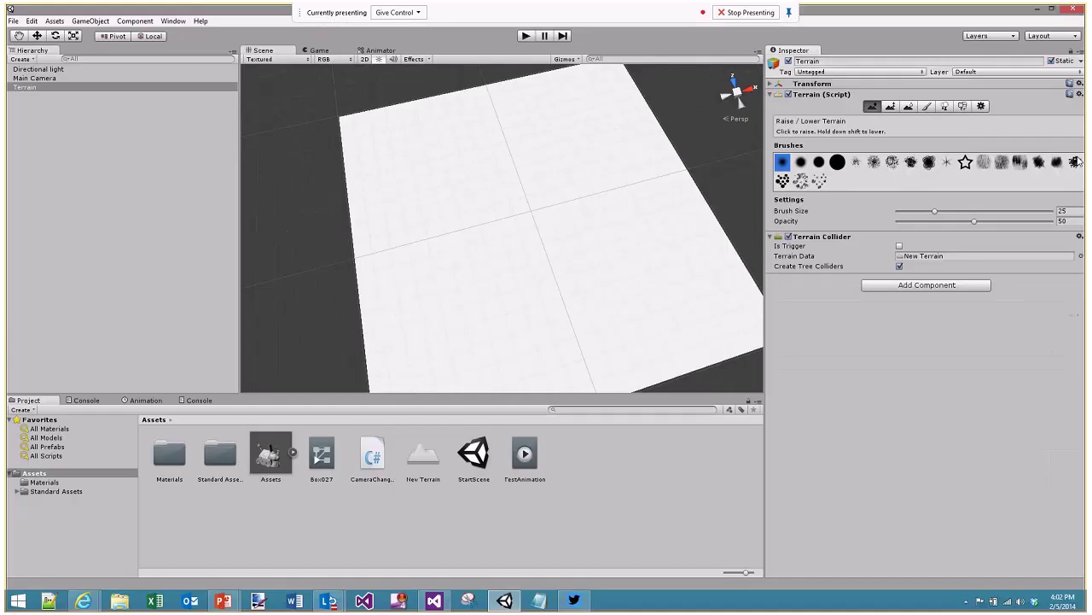
click(586, 186)
drag(589, 195, 589, 194)
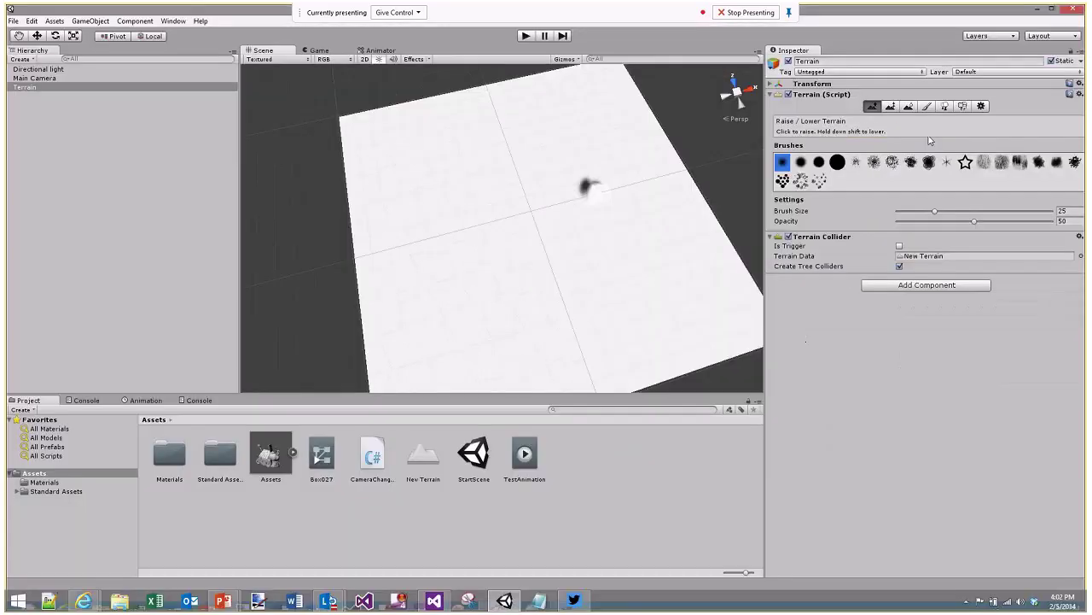
Paint a raised area at height 120 beside the small hill with Paint Height, and soften it with Smooth Height
click(891, 106)
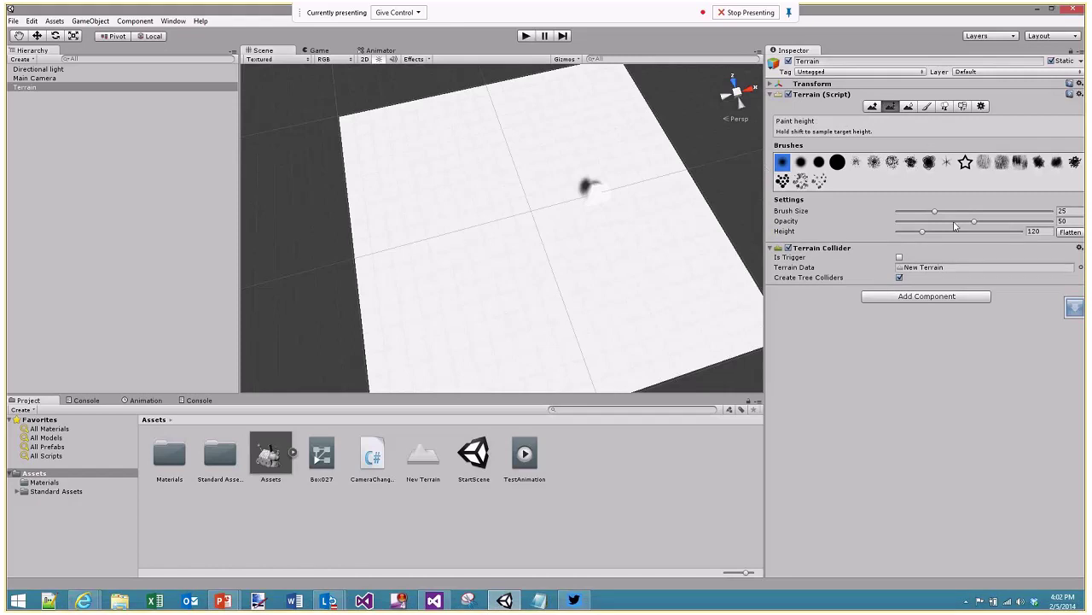
mouse_move(618, 200)
mouse_down()
mouse_move(635, 226)
mouse_move(602, 253)
mouse_move(630, 215)
mouse_move(608, 224)
mouse_move(637, 200)
mouse_up()
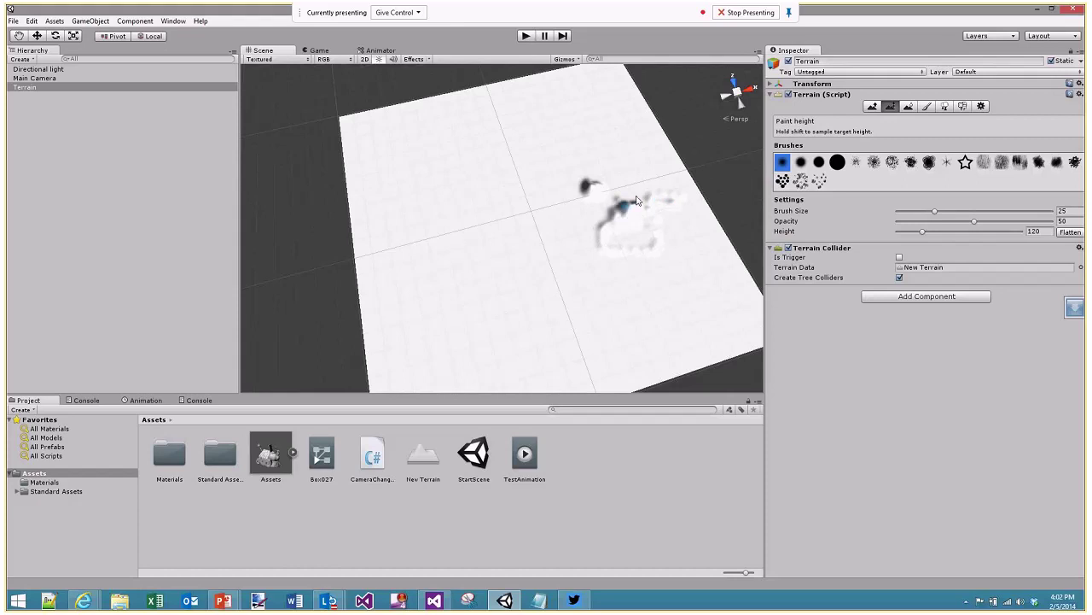
click(909, 105)
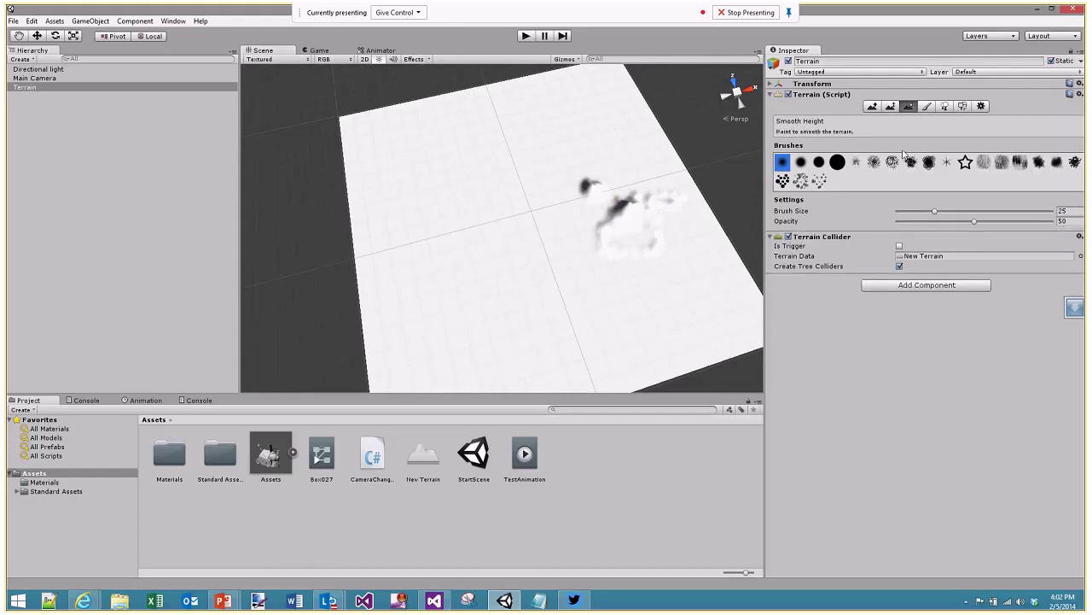
mouse_move(626, 219)
mouse_down()
mouse_move(641, 209)
mouse_move(601, 238)
mouse_move(649, 239)
mouse_up()
Review the terrain's Paint Texture and Place Trees options, marking the Place Trees tool in red on the zoomed Inspector
click(926, 108)
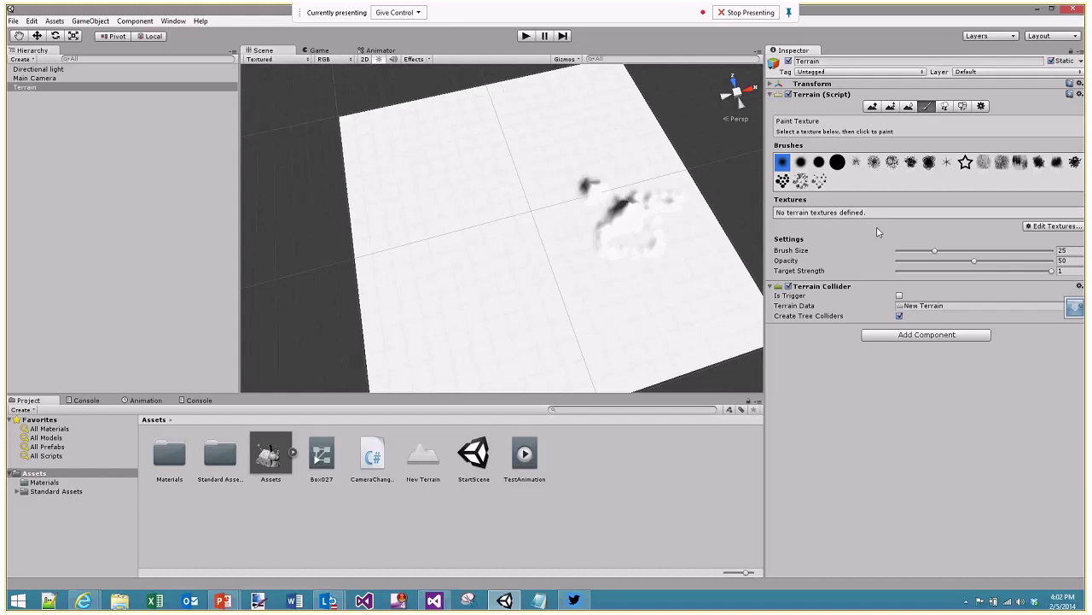
click(945, 107)
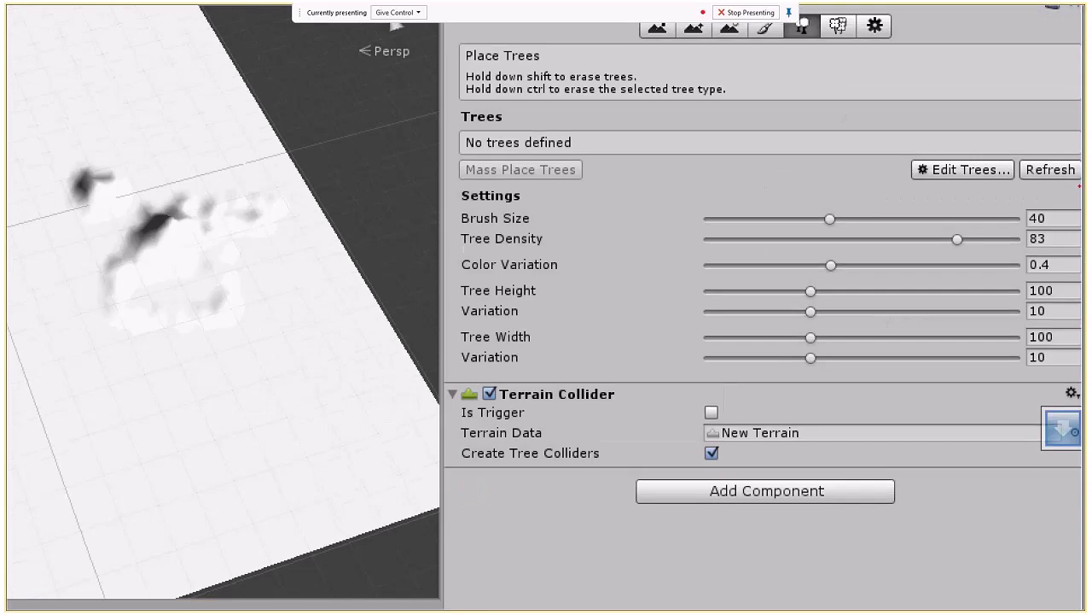
click(866, 76)
mouse_move(811, 15)
mouse_down()
mouse_move(792, 45)
mouse_move(806, 21)
mouse_up()
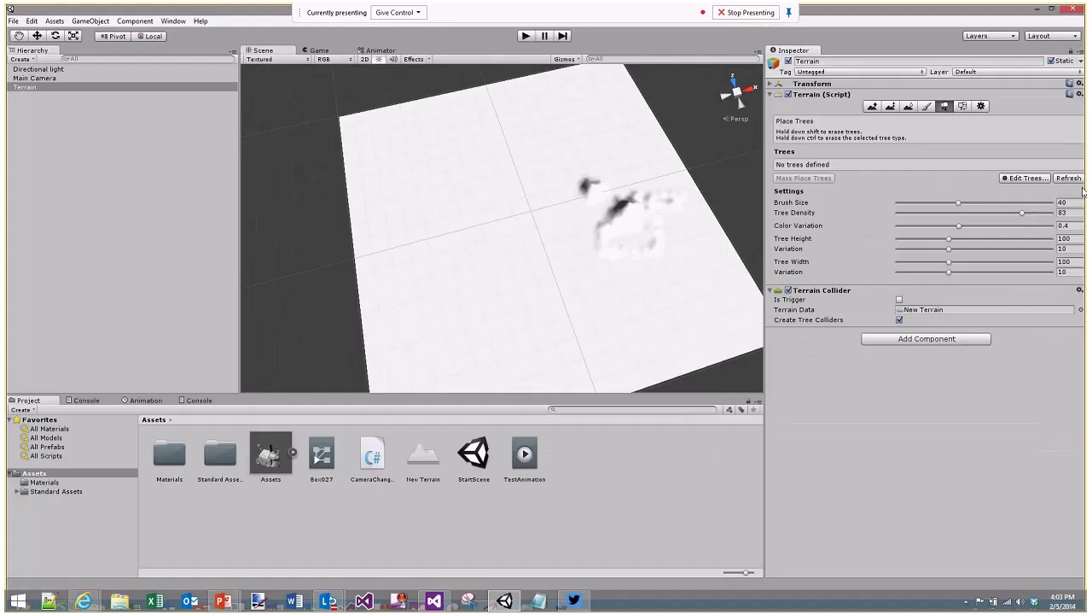
Add the Palm asset to the terrain's list of placeable trees, keeping the bend factor at 0
click(1026, 178)
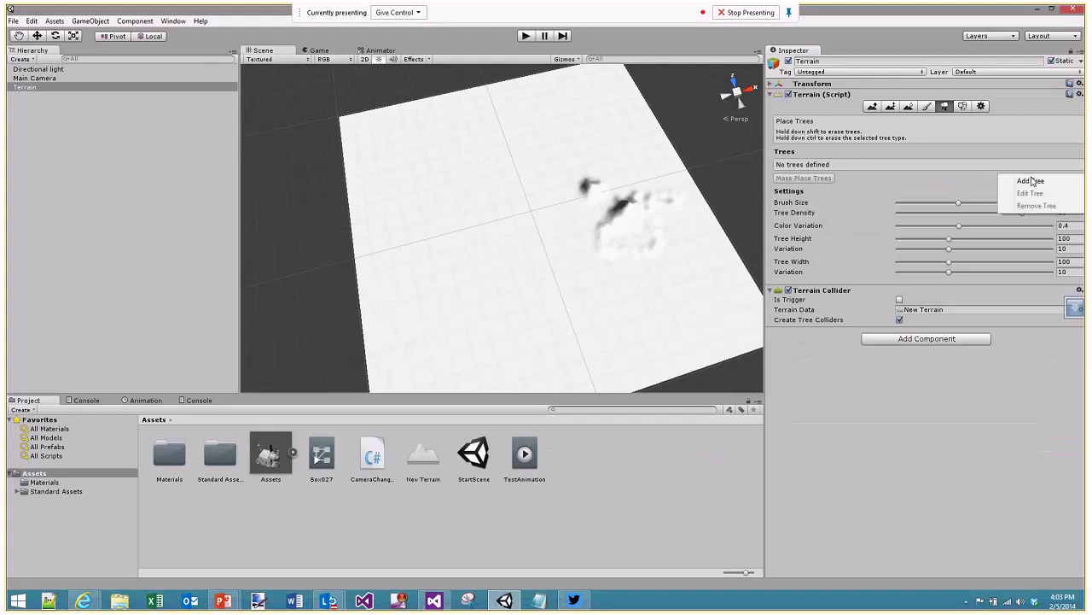
click(1029, 181)
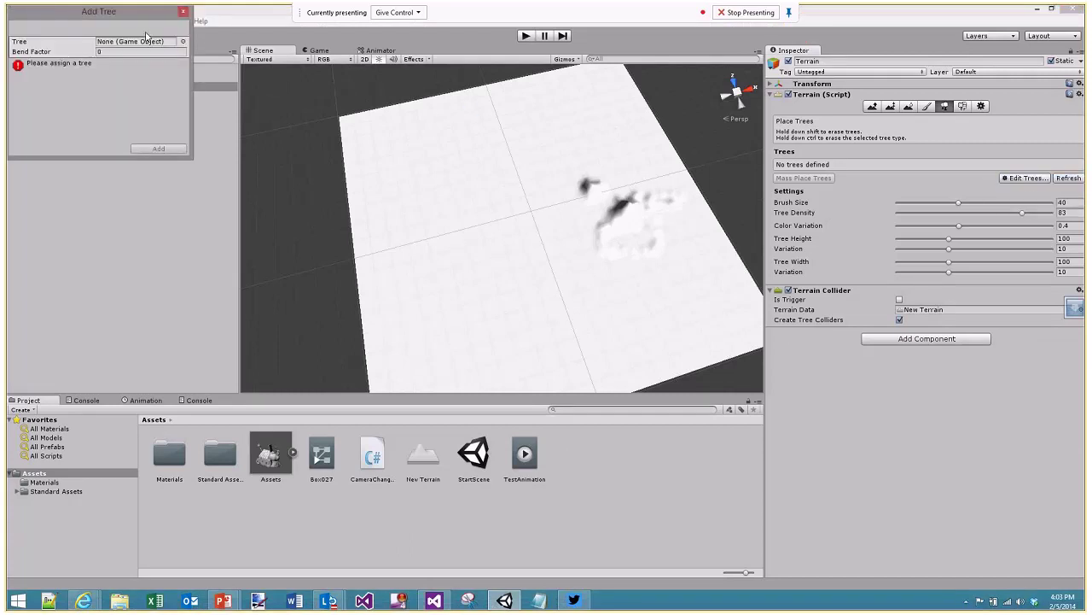
click(259, 88)
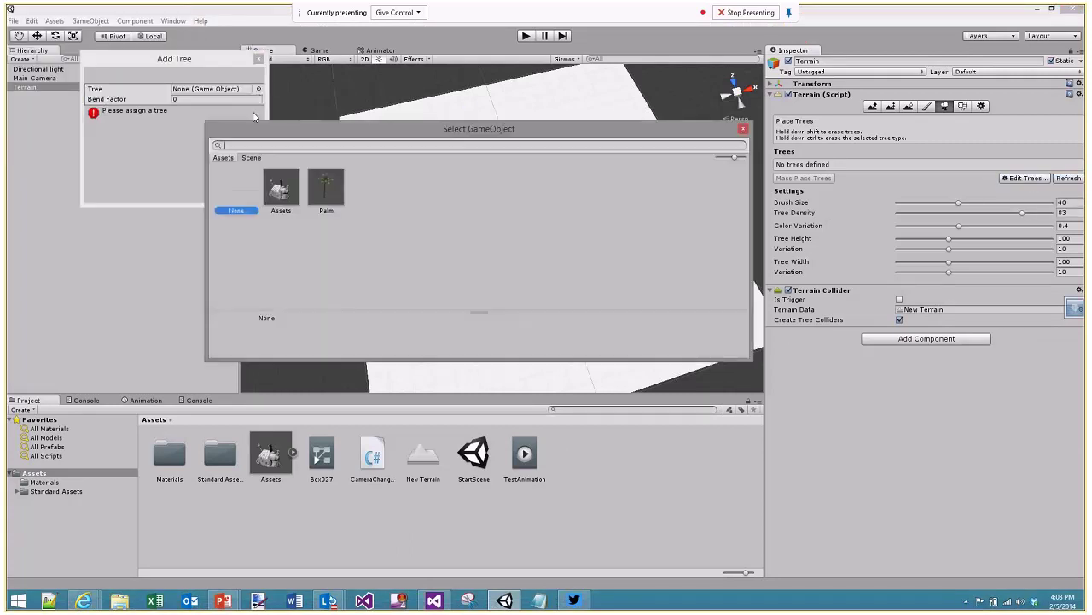
double_click(317, 197)
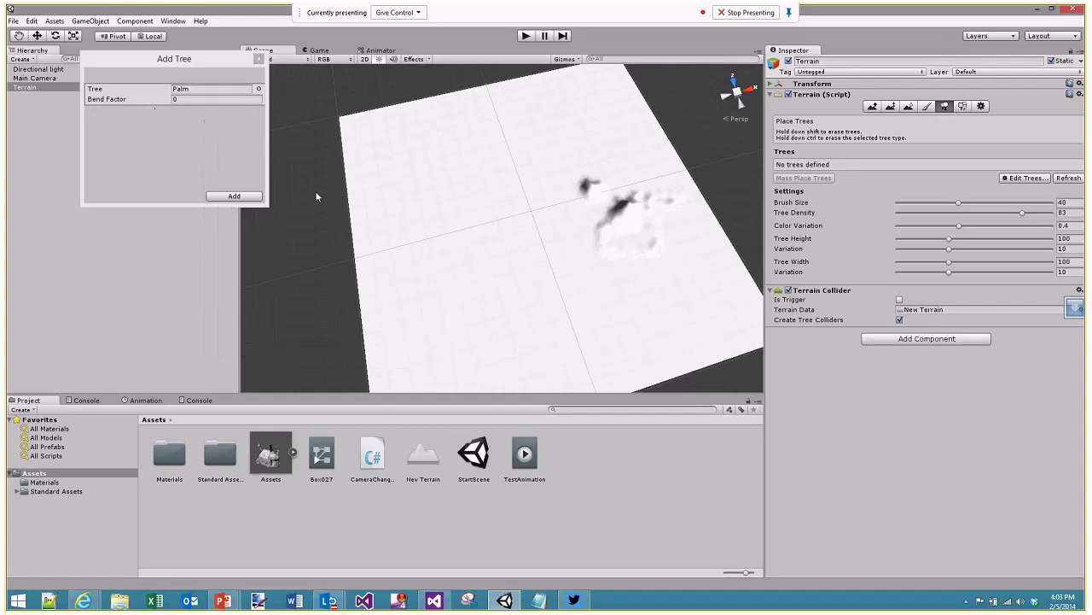
click(233, 196)
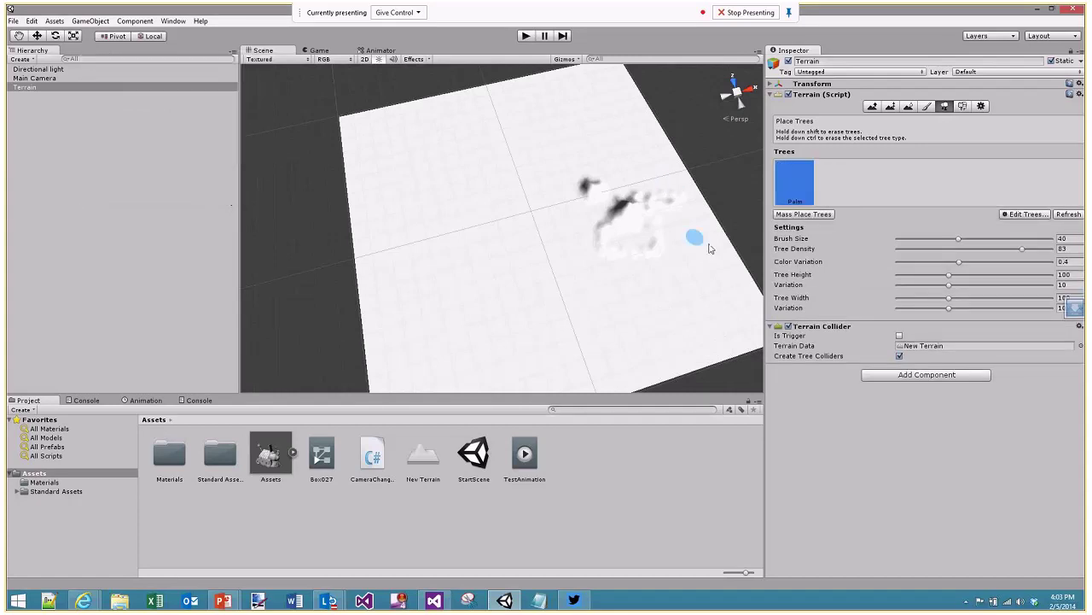
Place several groves of Palm trees on the flat ground near the hill with brush size 40 and tree density 83
click(556, 207)
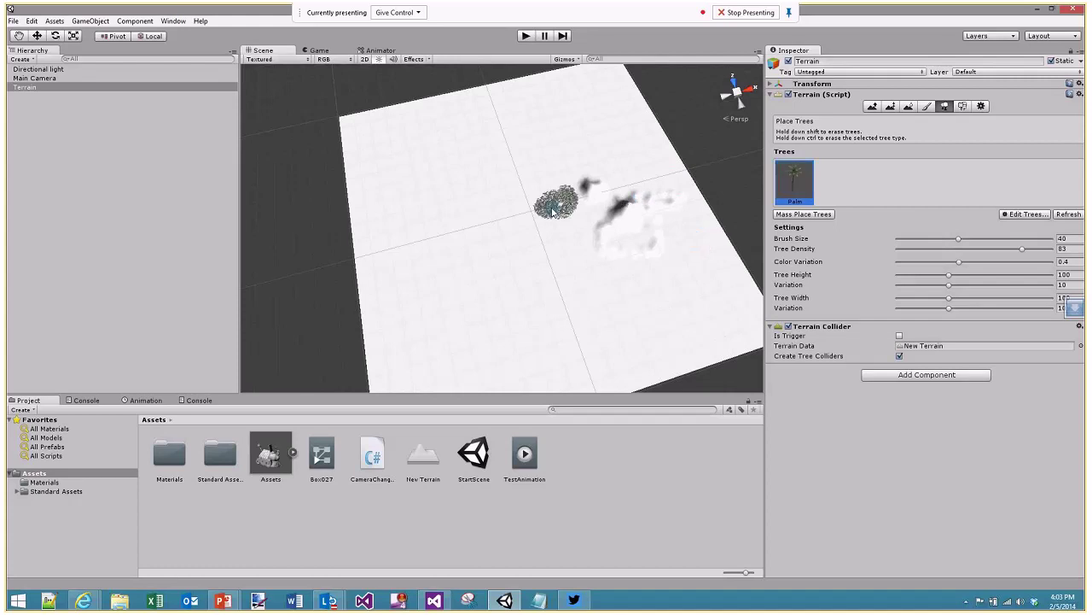
scroll(562, 206, up, 8)
mouse_move(572, 201)
right_down()
mouse_move(552, 207)
mouse_move(596, 227)
mouse_move(680, 166)
mouse_move(685, 142)
right_up()
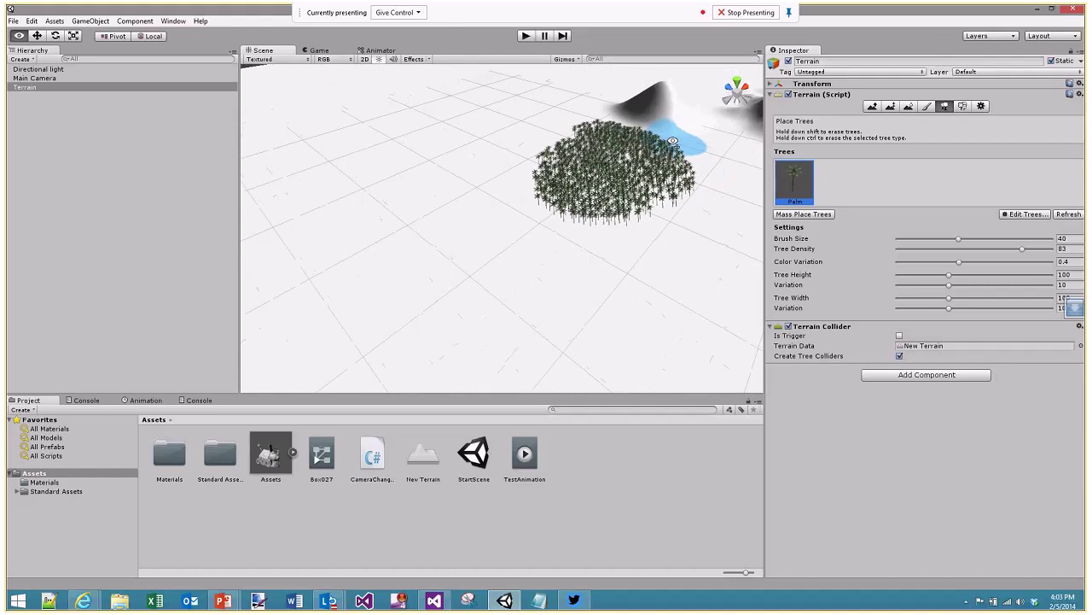
key(w)
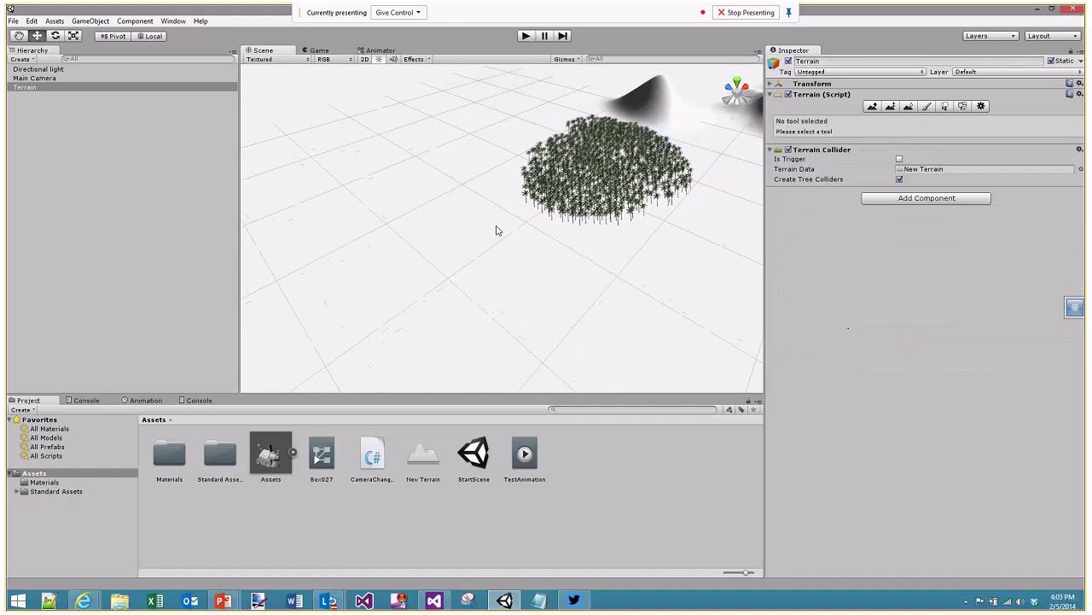
click(944, 105)
mouse_move(439, 256)
mouse_down()
mouse_move(461, 284)
mouse_move(388, 186)
mouse_move(307, 183)
mouse_move(268, 149)
mouse_move(315, 165)
mouse_up()
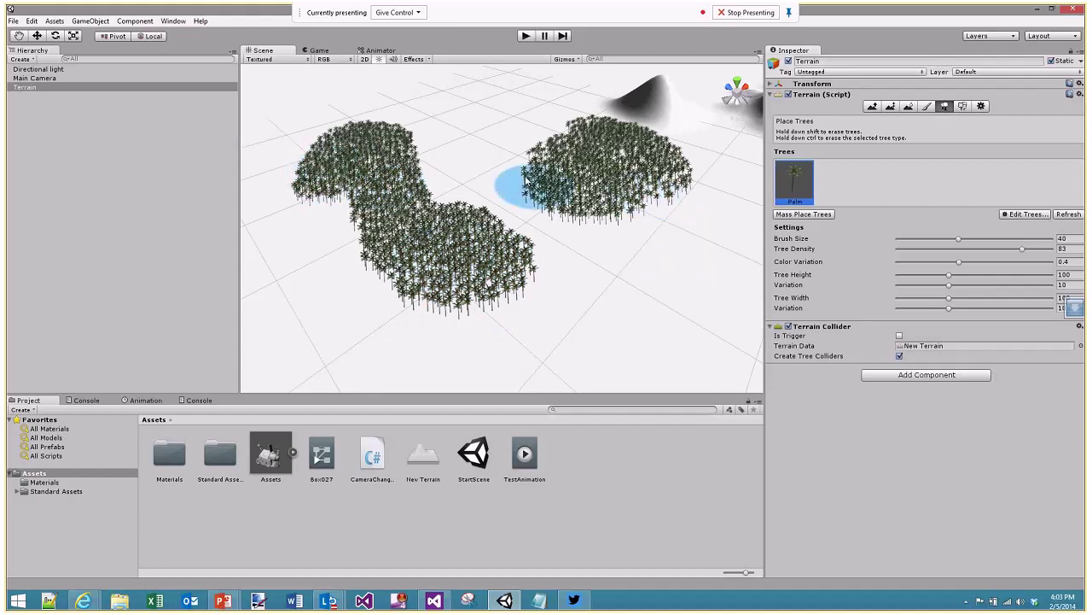
click(500, 126)
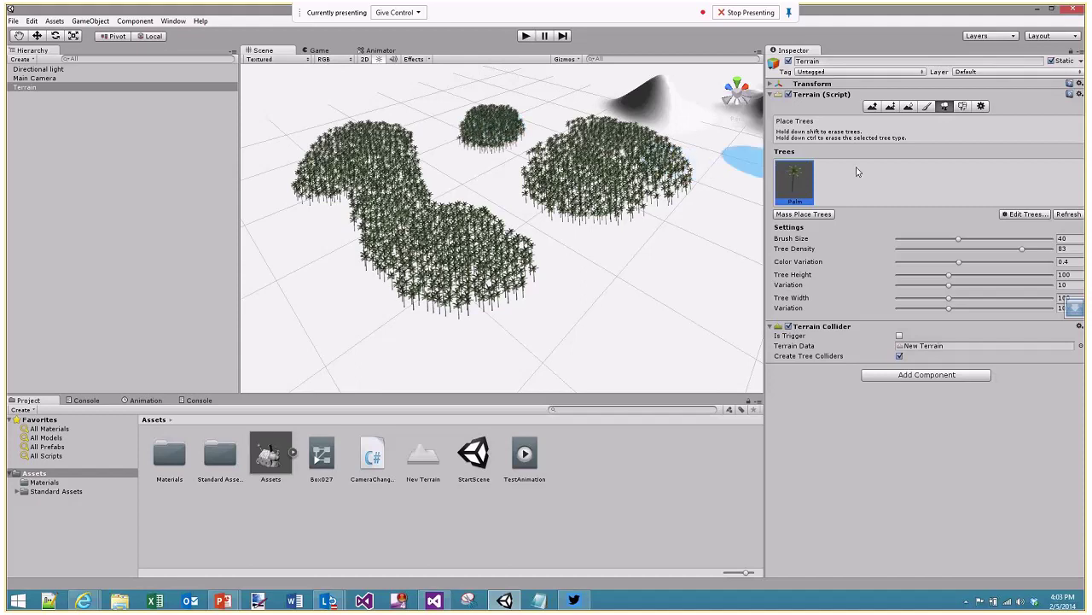
Add the Grass2 texture as a grass detail for the Paint Details tool, keeping the default sizes and colours
click(962, 106)
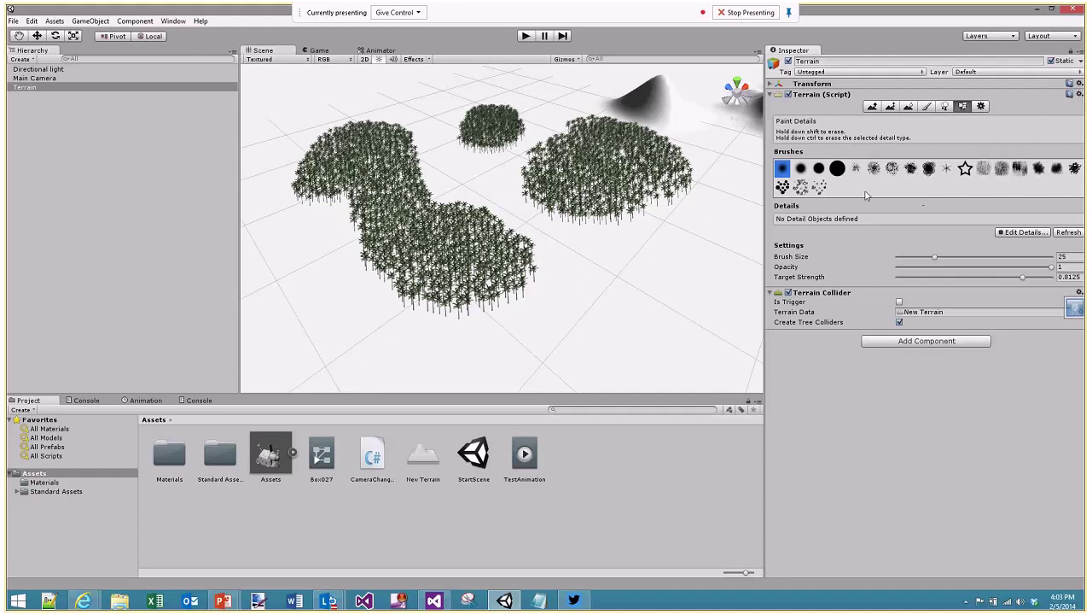
click(1024, 232)
click(1033, 235)
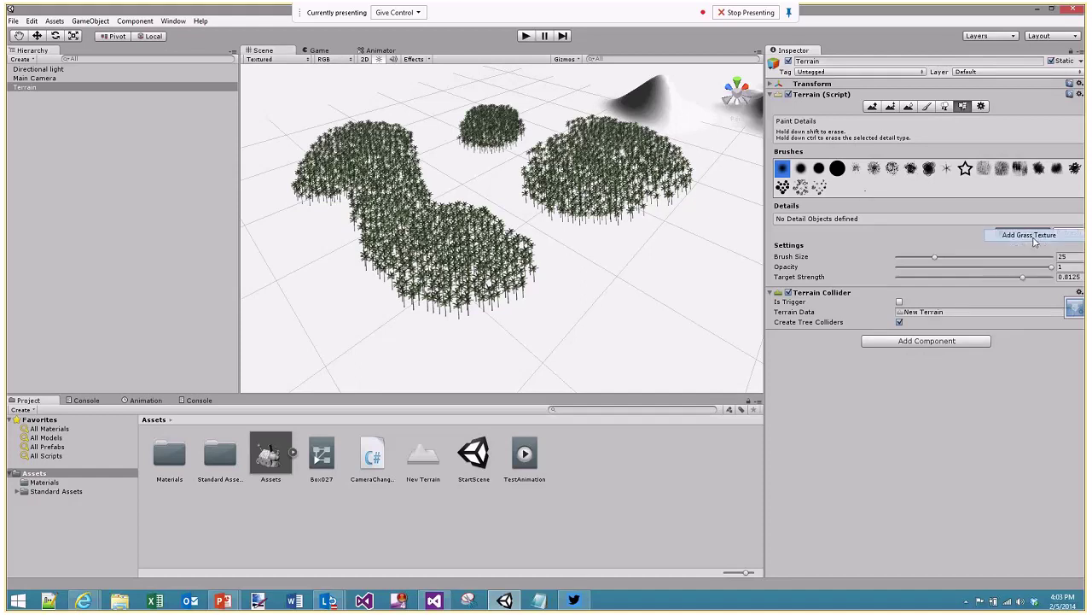
click(175, 43)
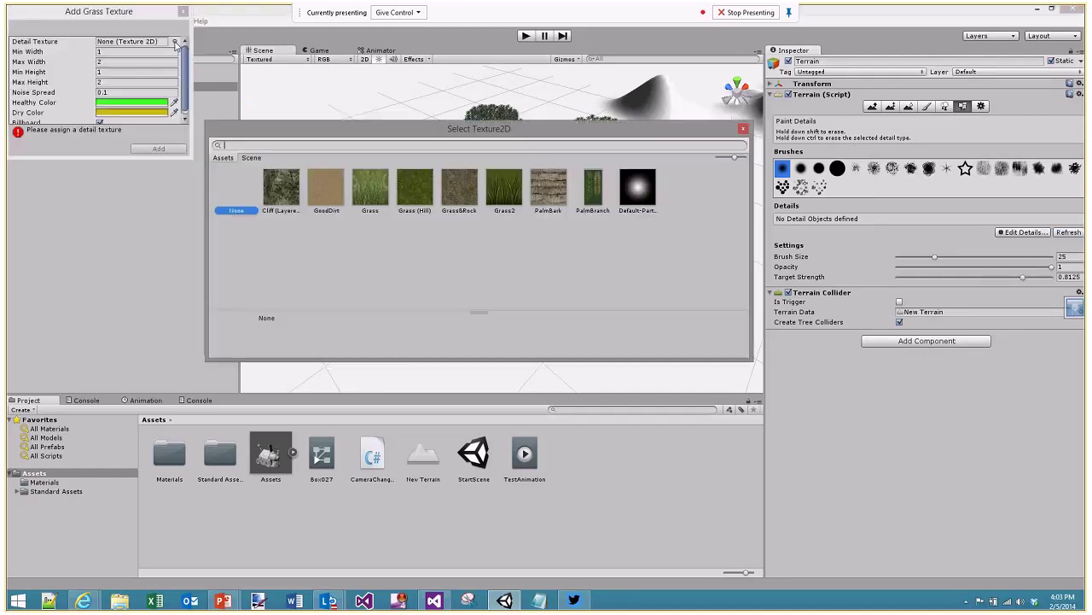
double_click(504, 199)
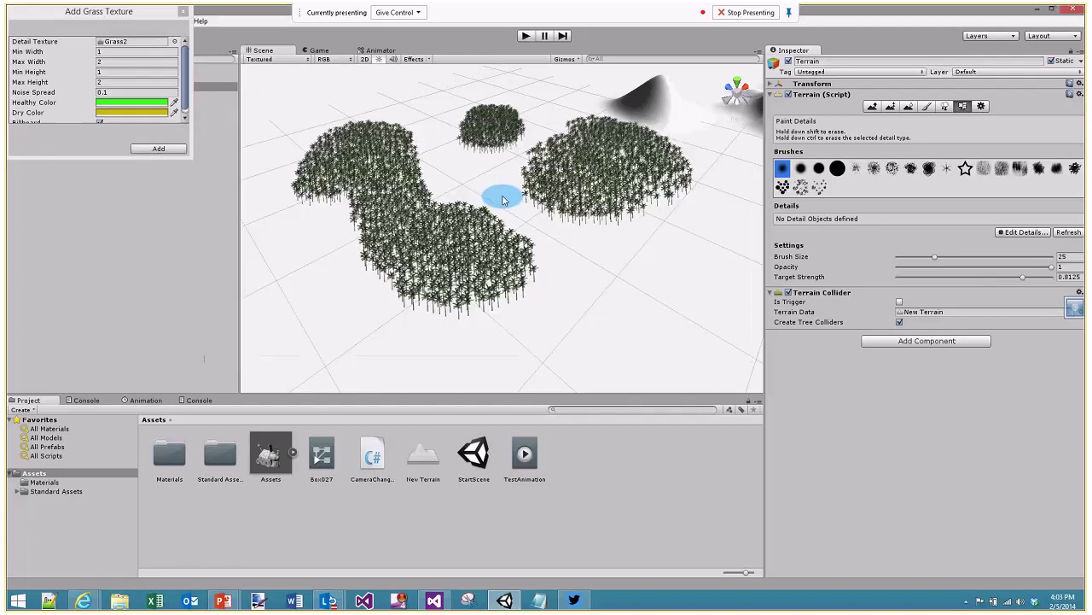
scroll(478, 188, up, 5)
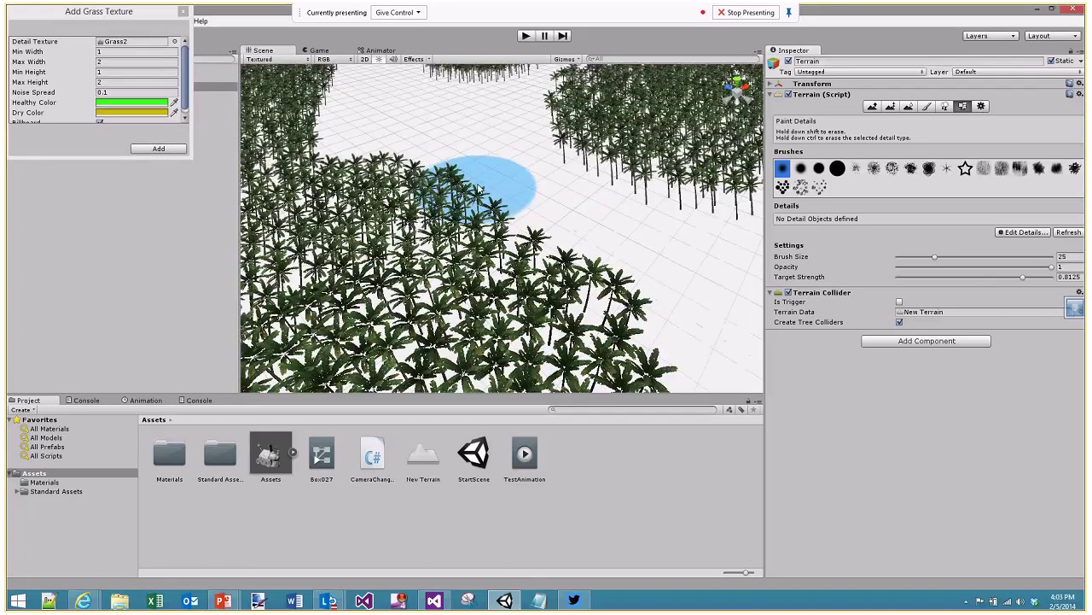
scroll(480, 189, up, 4)
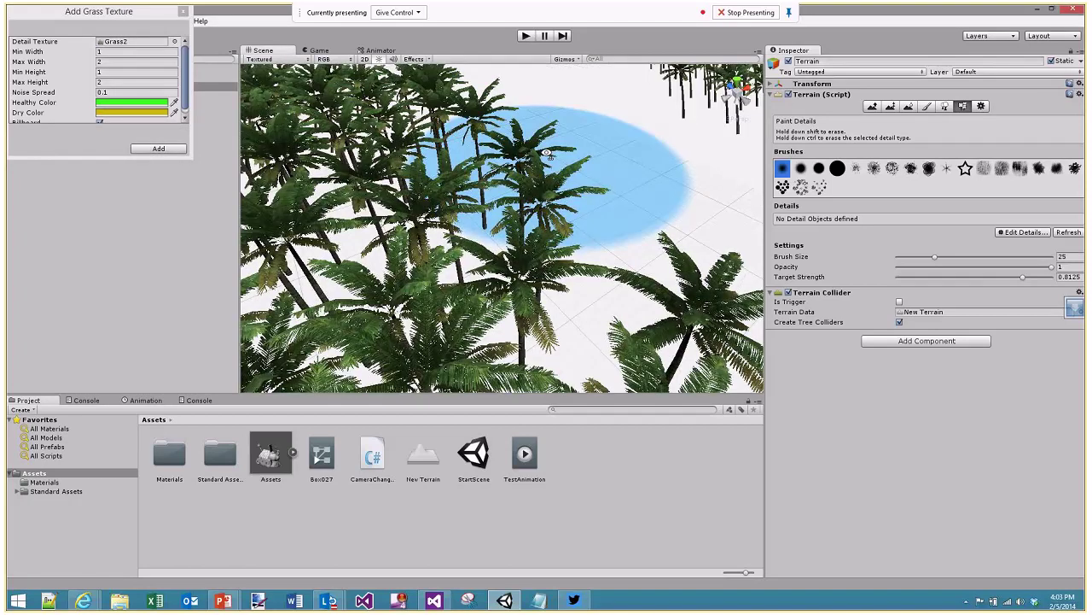
scroll(549, 153, up, 3)
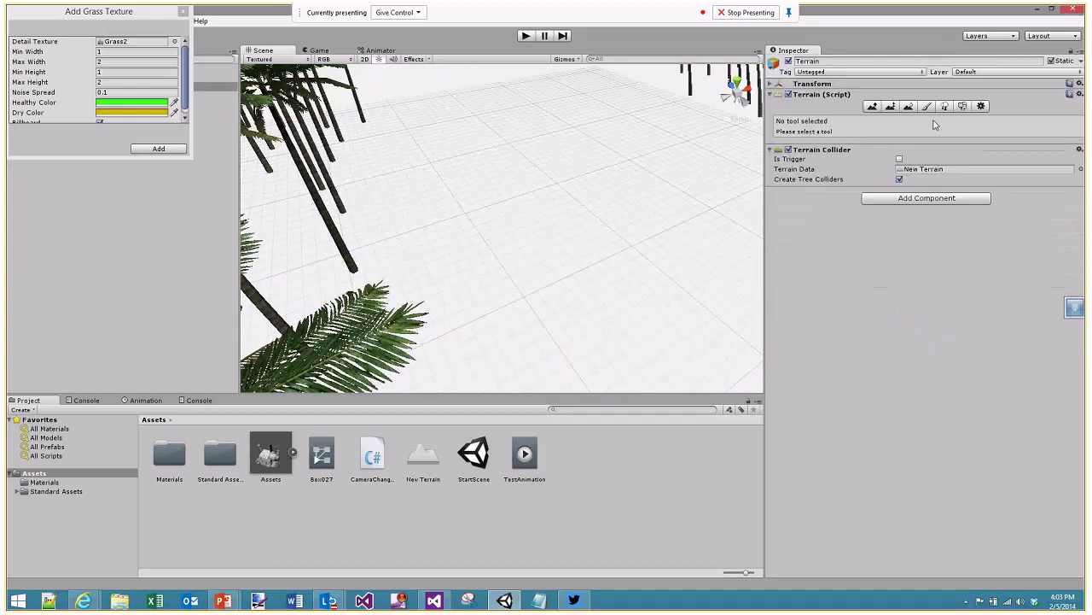
click(962, 106)
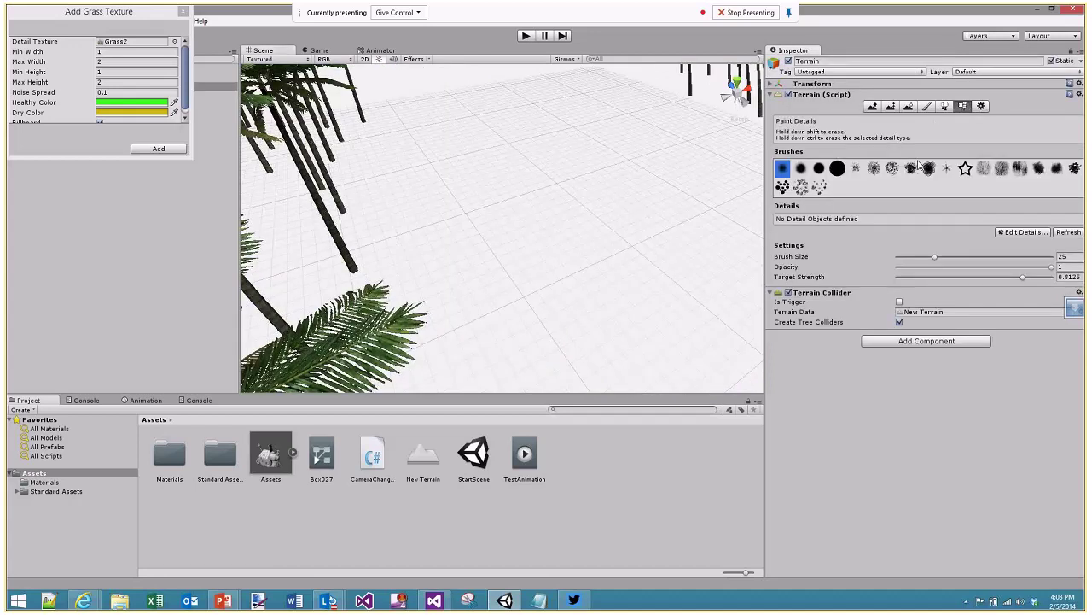
click(1021, 232)
click(159, 149)
Paint Grass2 over the open ground among the palms with the soft round brush, and extend it into the distance with the last scattered-spots brush
mouse_move(605, 182)
mouse_down()
mouse_move(602, 124)
mouse_move(429, 61)
mouse_move(450, 94)
mouse_up()
alt+drag(450, 94, 679, 152)
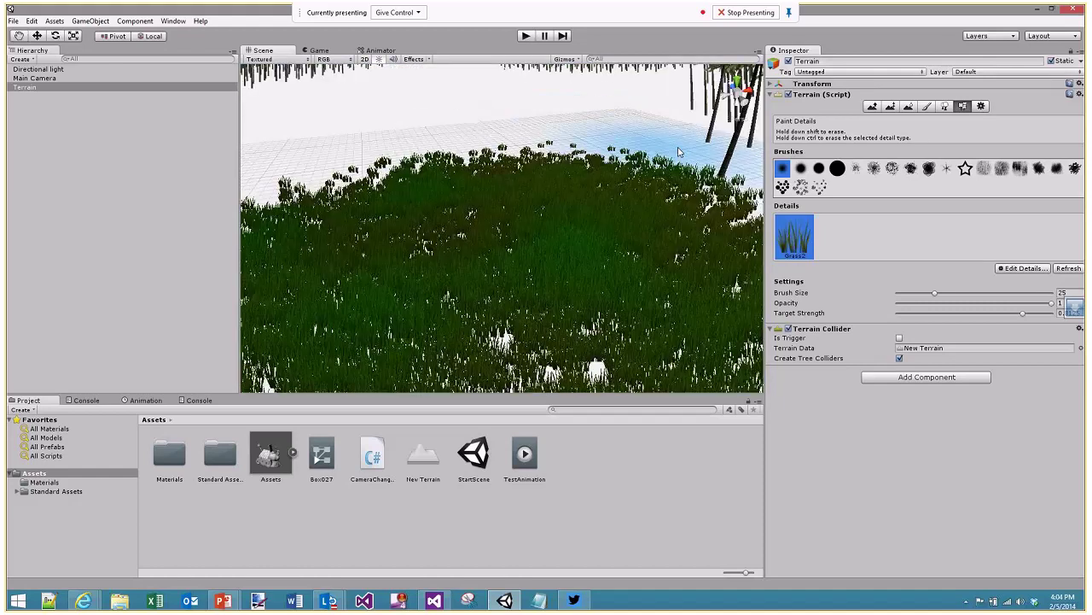
click(819, 187)
click(582, 134)
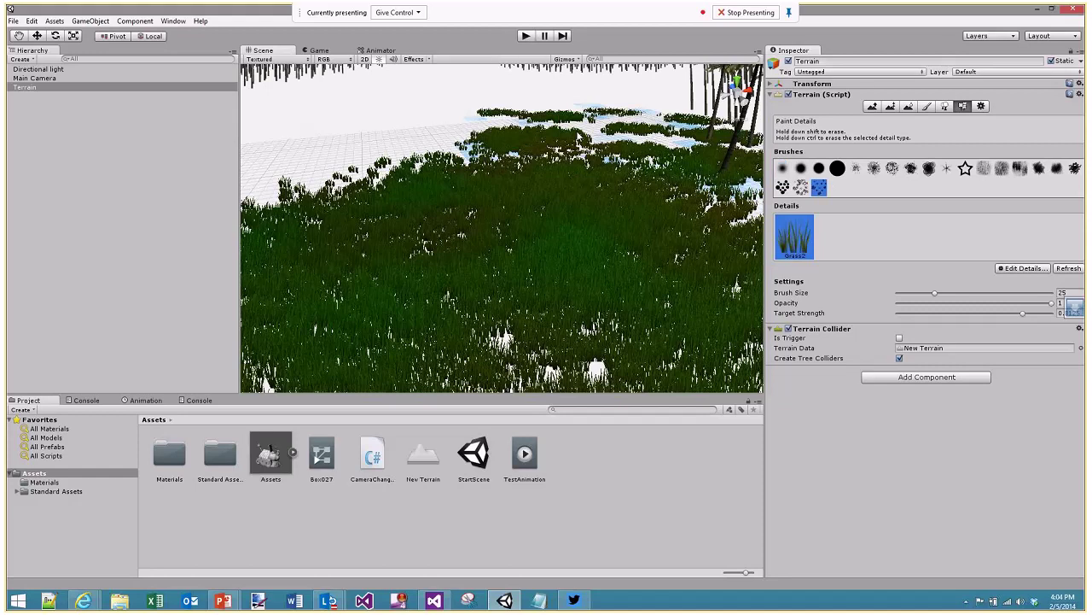
drag(607, 137, 559, 128)
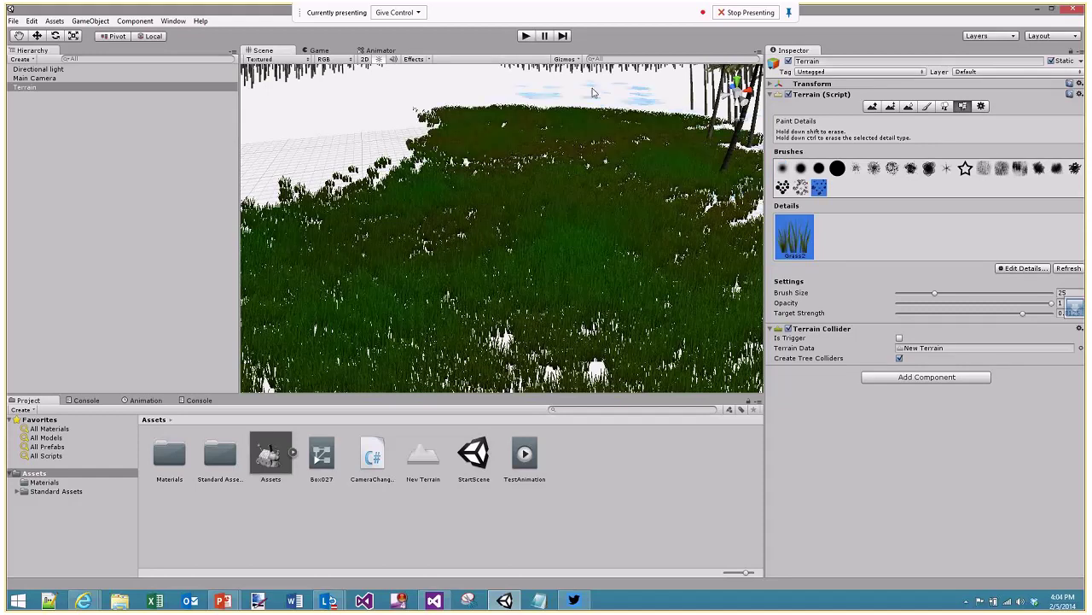
Play the scene, circle the distant palm trees in red on the zoomed game view, and stop playback
click(528, 36)
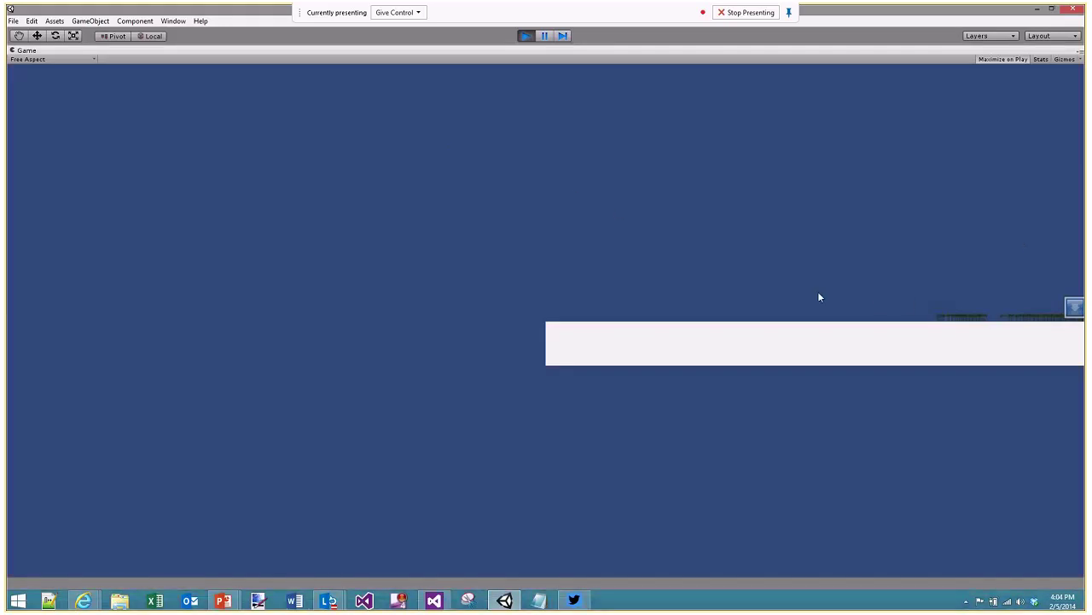
key(ctrl+1)
click(903, 282)
mouse_move(870, 286)
mouse_down()
mouse_move(828, 340)
mouse_move(862, 282)
mouse_up()
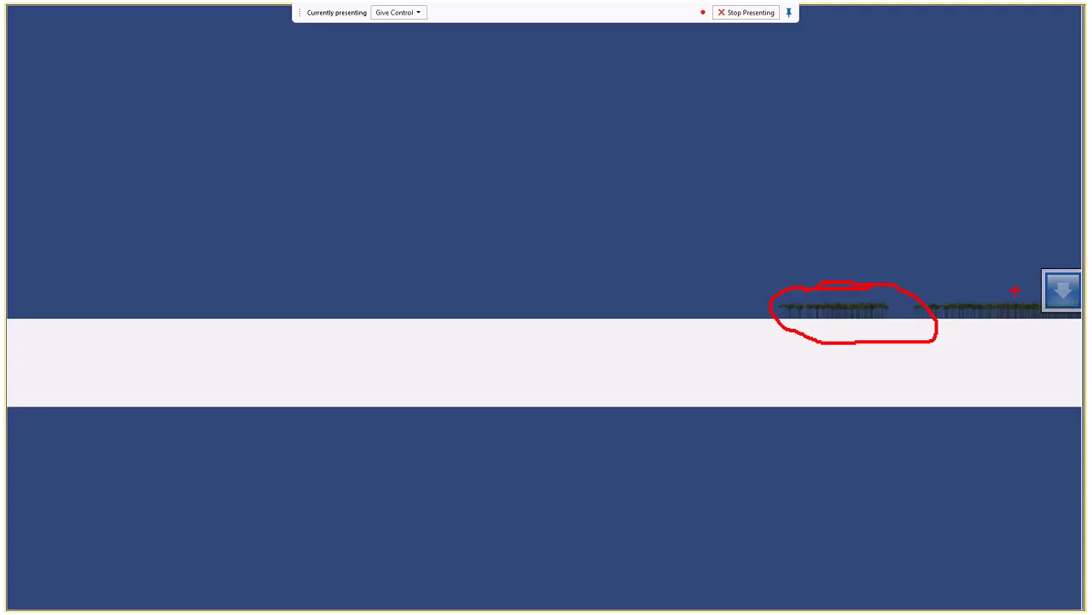
key(Escape)
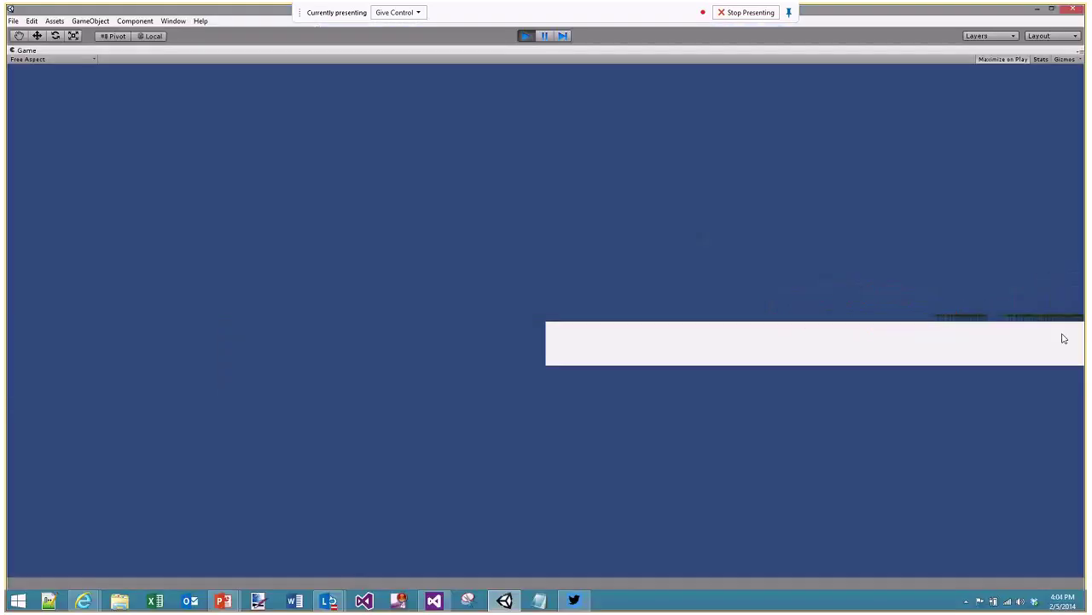
click(525, 35)
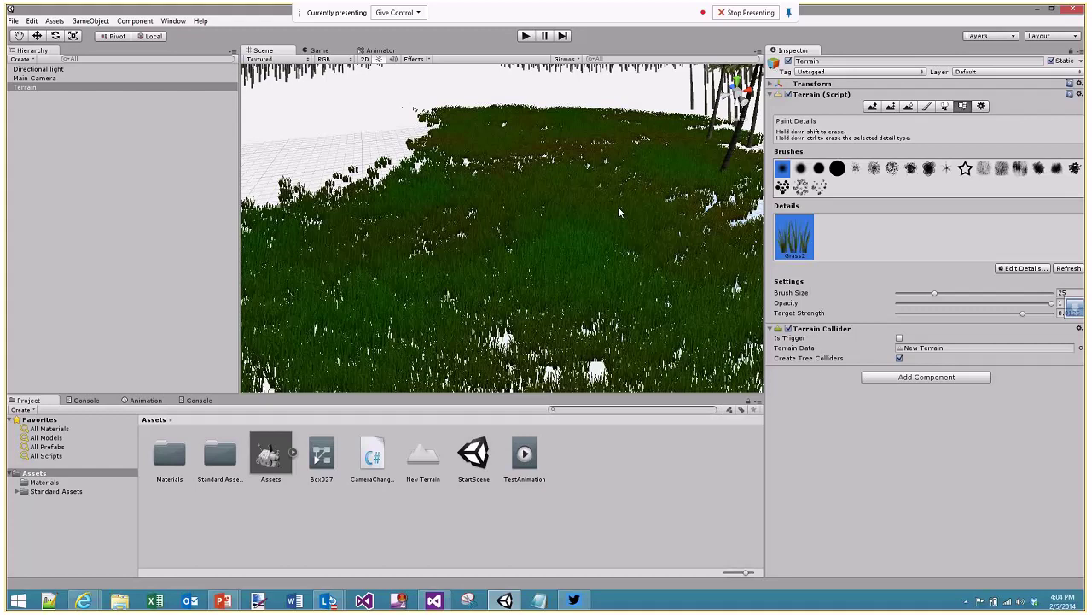
Look across the grass and palms, and open the Terrain Settings, marking their tool and the Tree & Detail Objects options in red on the zoomed Inspector
alt+drag(583, 136, 585, 134)
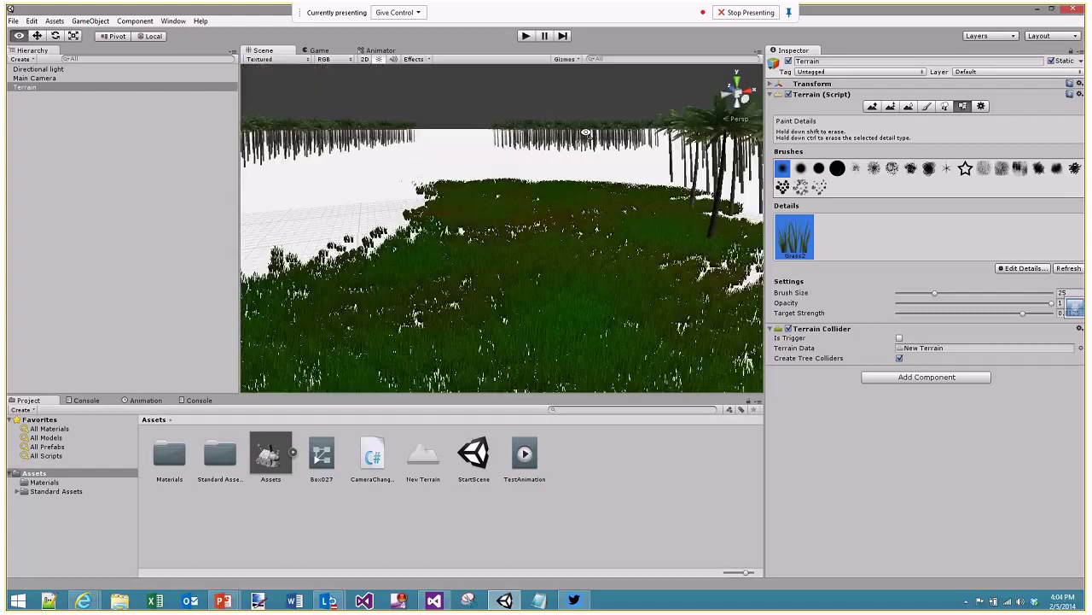
right_drag(587, 133, 683, 141)
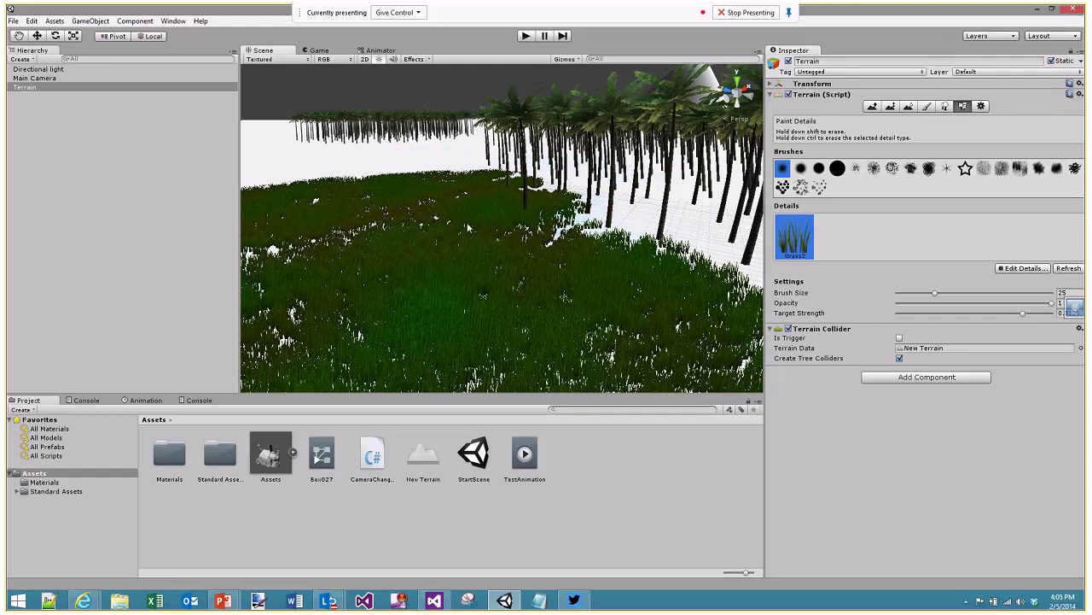
click(981, 107)
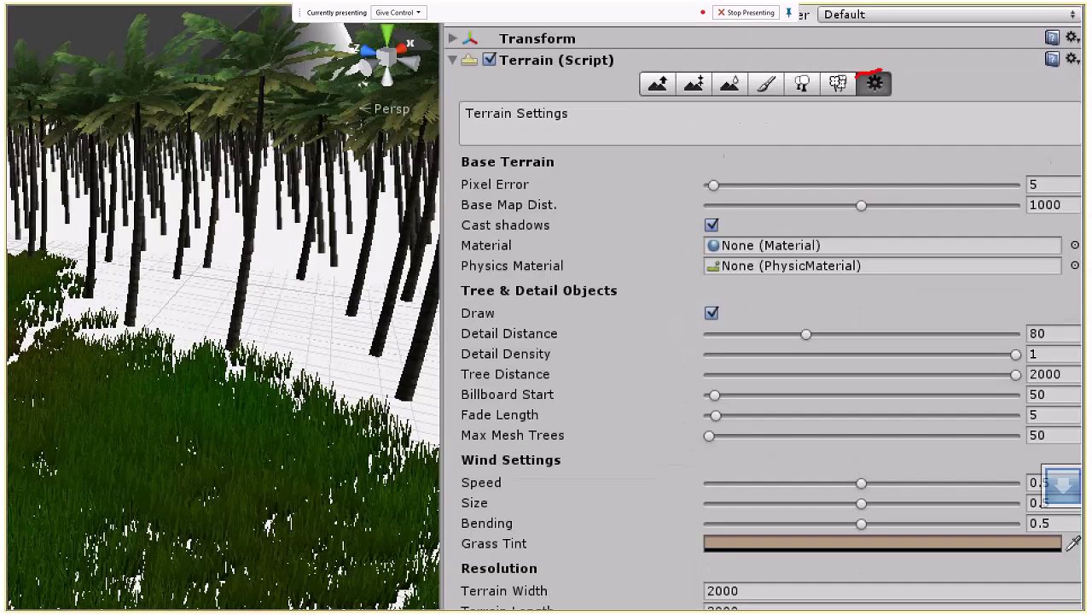
drag(857, 78, 883, 64)
mouse_move(700, 326)
mouse_down()
mouse_move(653, 452)
mouse_move(704, 456)
mouse_up()
mouse_move(715, 235)
mouse_down()
mouse_move(687, 240)
mouse_move(659, 300)
mouse_up()
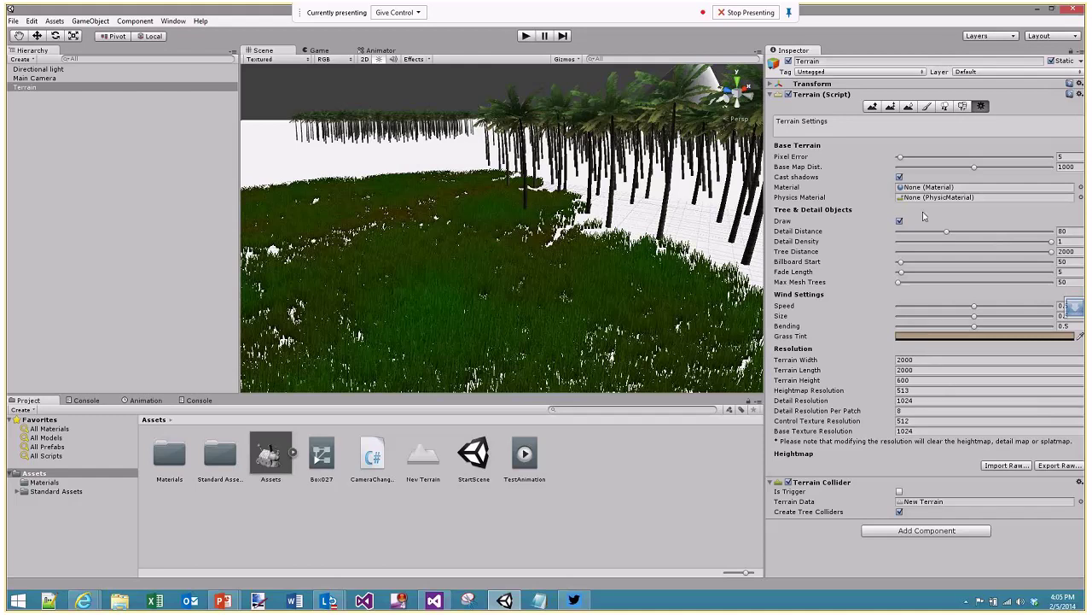
click(1081, 187)
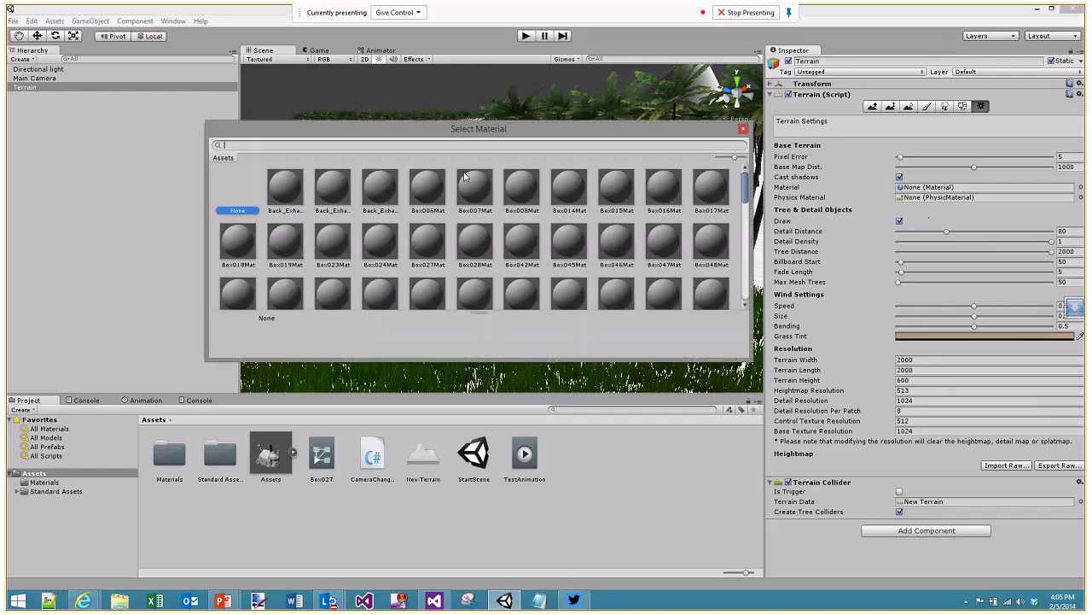
scroll(467, 179, down, 10)
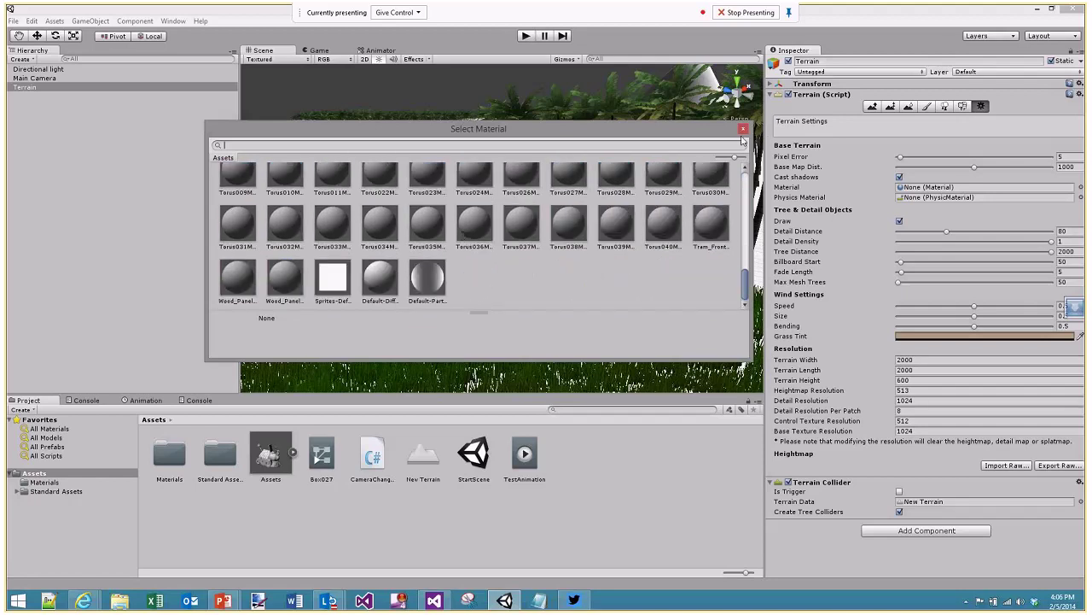
click(743, 129)
Create a material named grass in the Assets folder and assign it the Grass (Hill) texture as its base
click(208, 505)
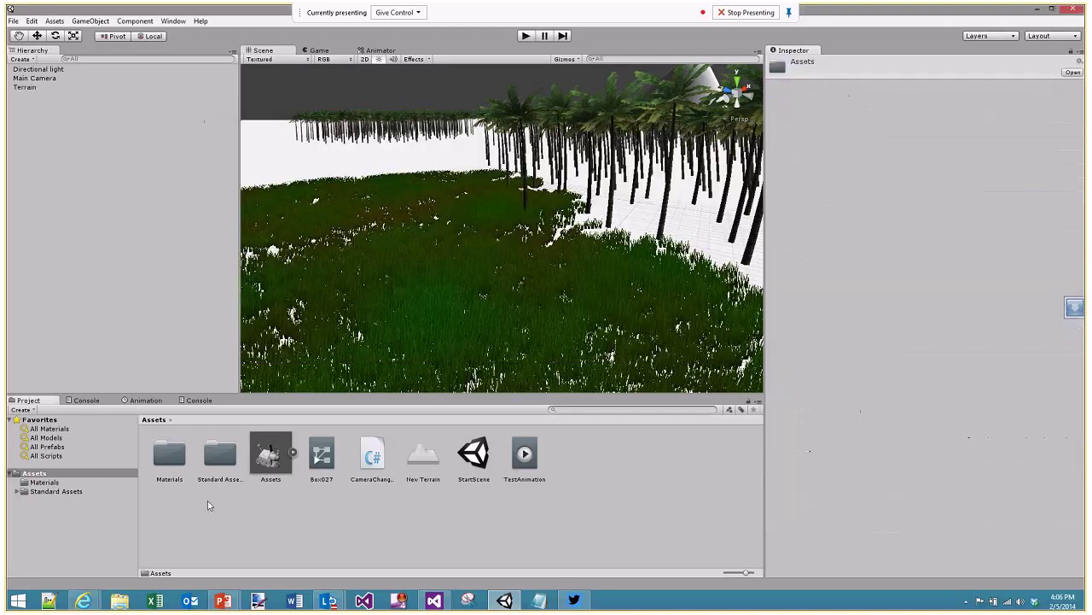
right_click(207, 505)
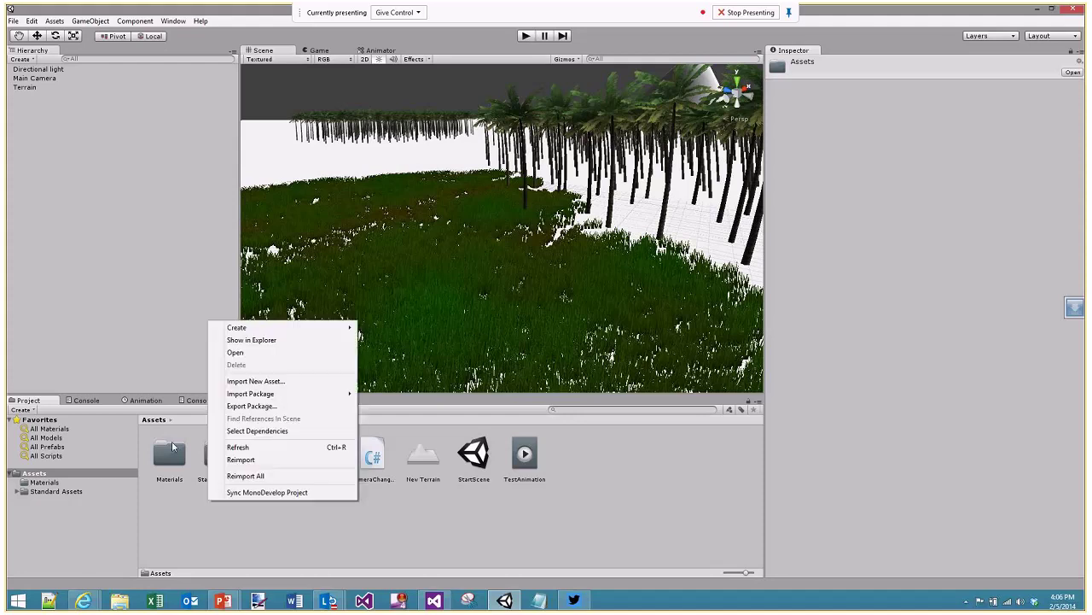
double_click(171, 440)
click(154, 419)
right_click(456, 514)
mouse_move(561, 340)
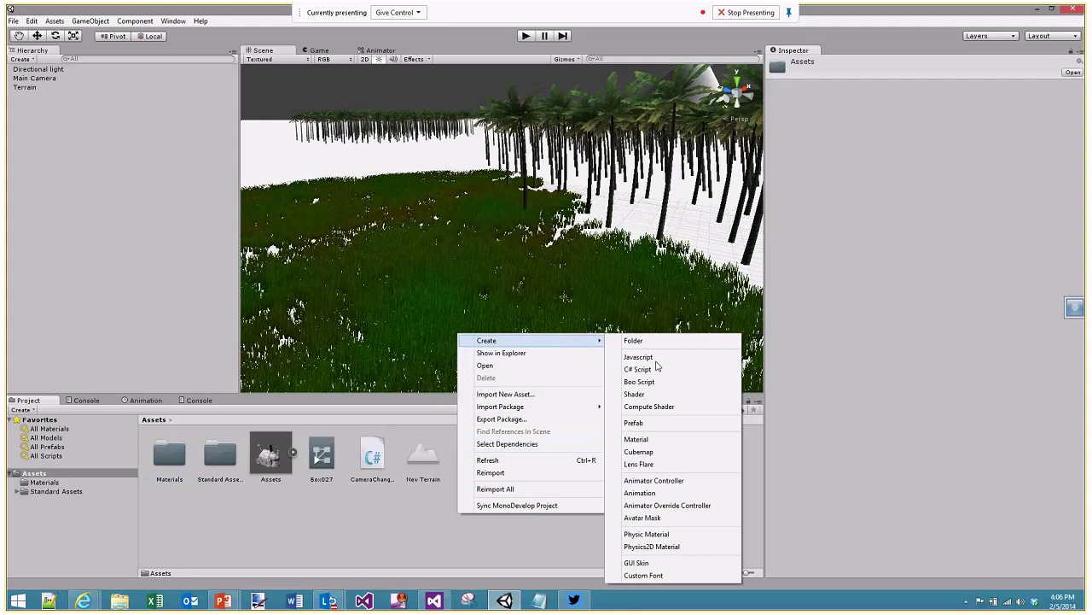
click(658, 447)
text(grass)
key(Return)
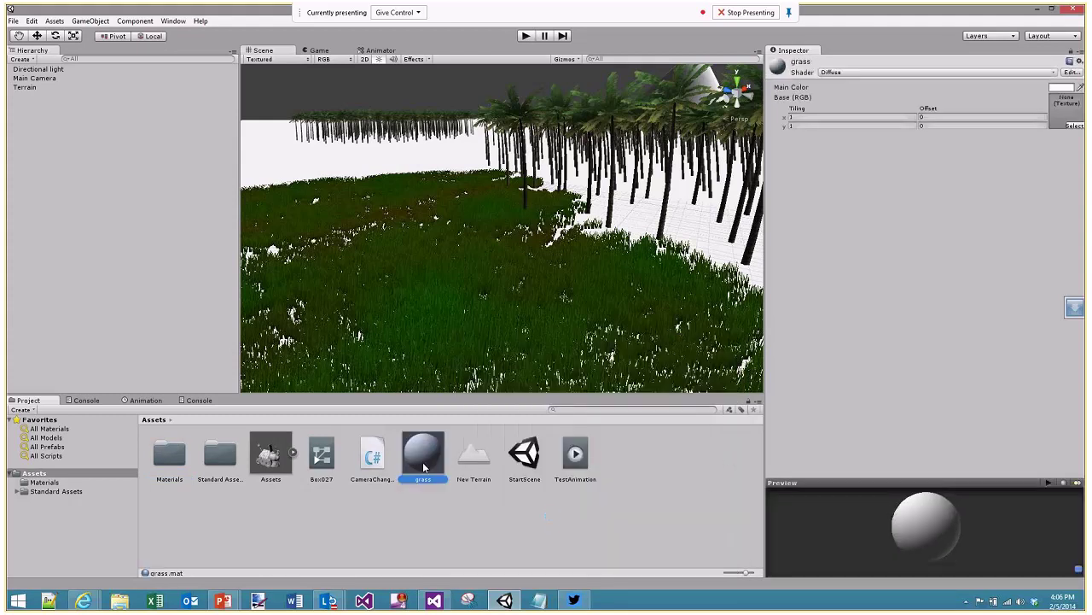
click(1077, 126)
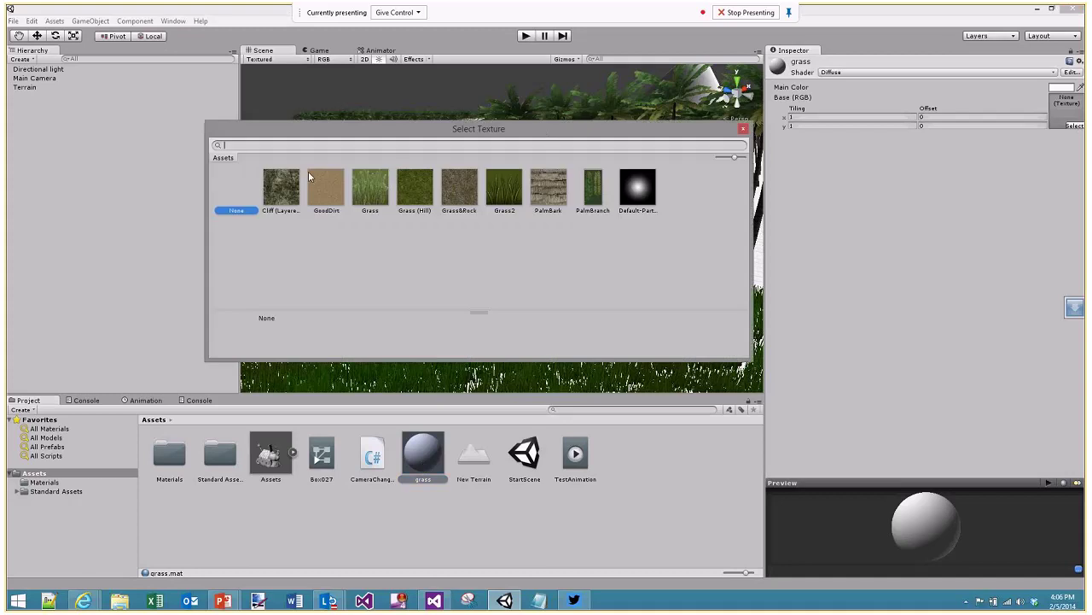
double_click(418, 192)
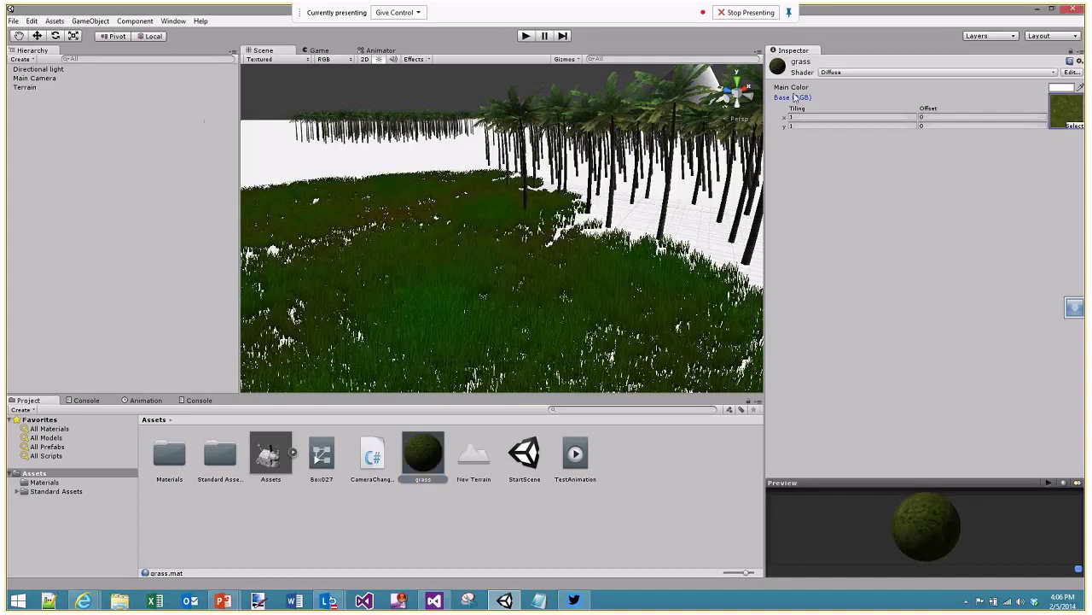
Assign the grass material to the terrain in its Terrain Settings and check the ground around the palms
click(39, 88)
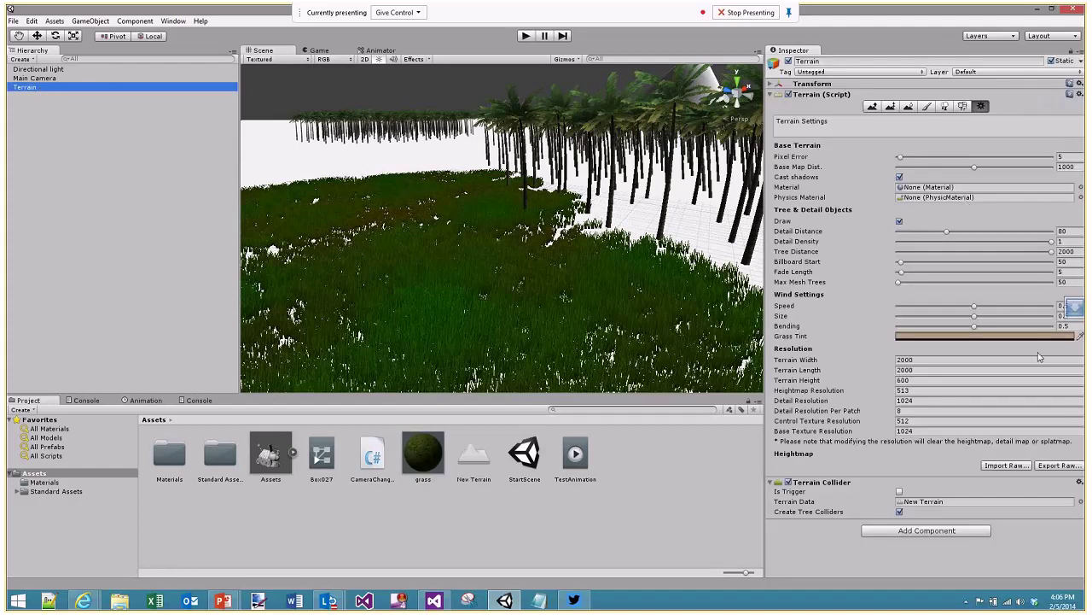
click(1079, 188)
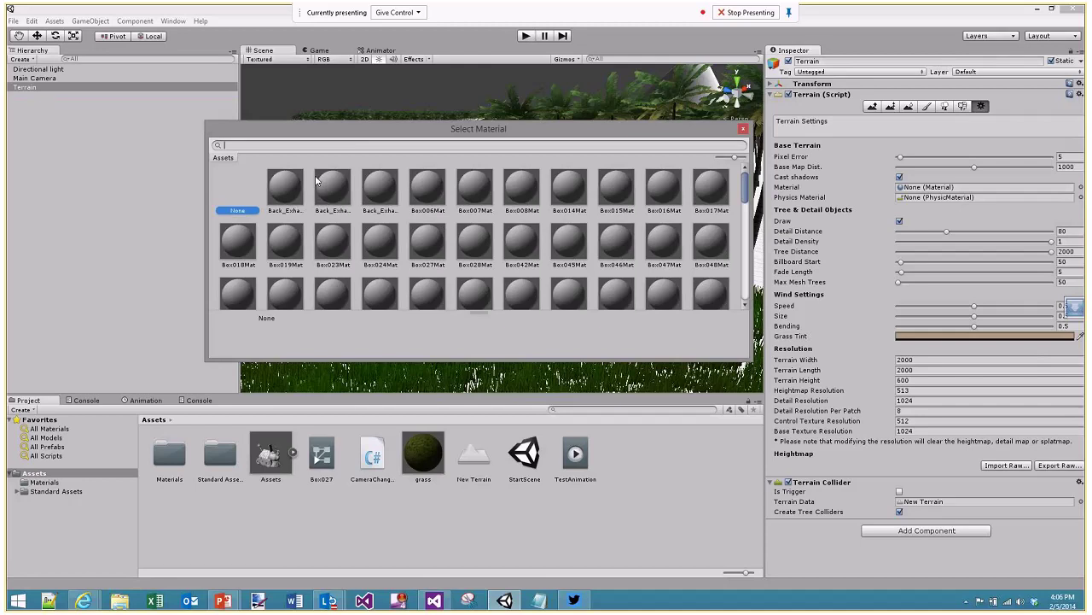
double_click(318, 181)
scroll(655, 189, up, 2)
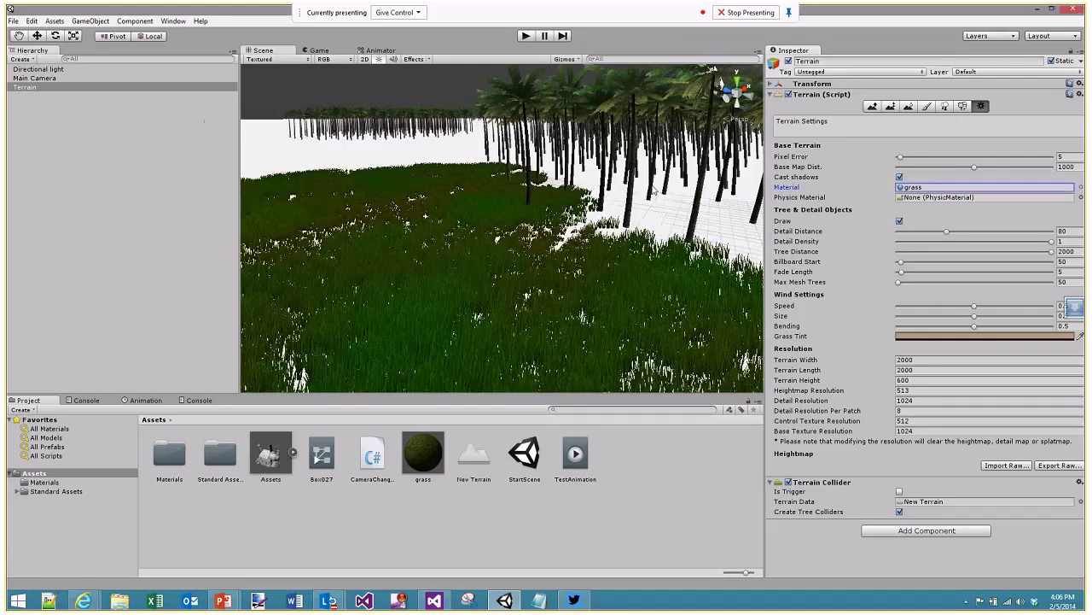
scroll(654, 190, up, 2)
scroll(651, 188, down, 1)
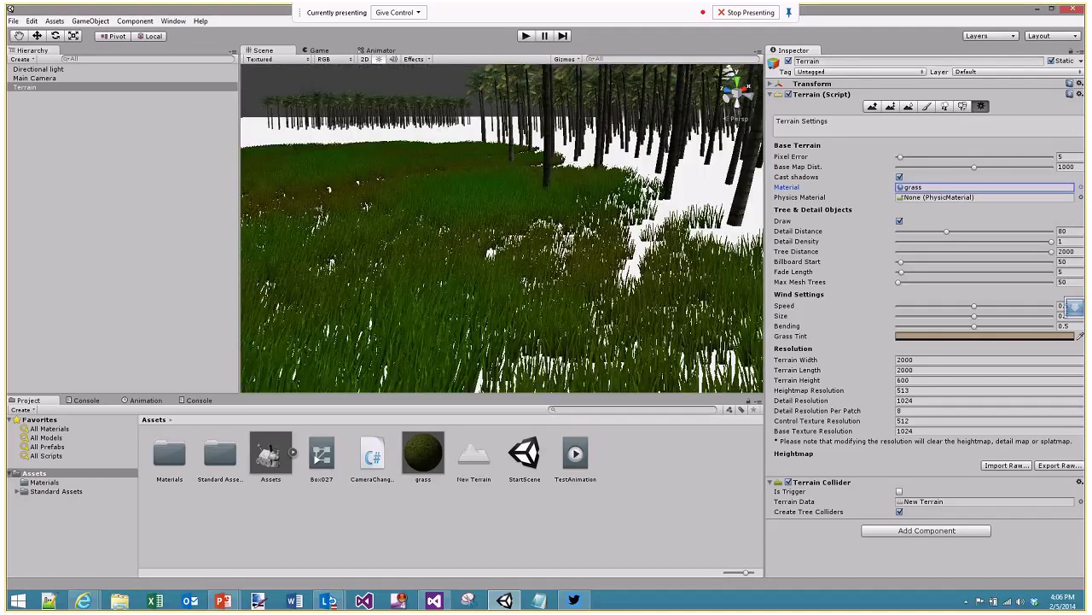
scroll(651, 188, down, 1)
Try to add Grass (Hill) as a terrain texture for the Paint Texture tool, keeping the default size and offset
click(926, 106)
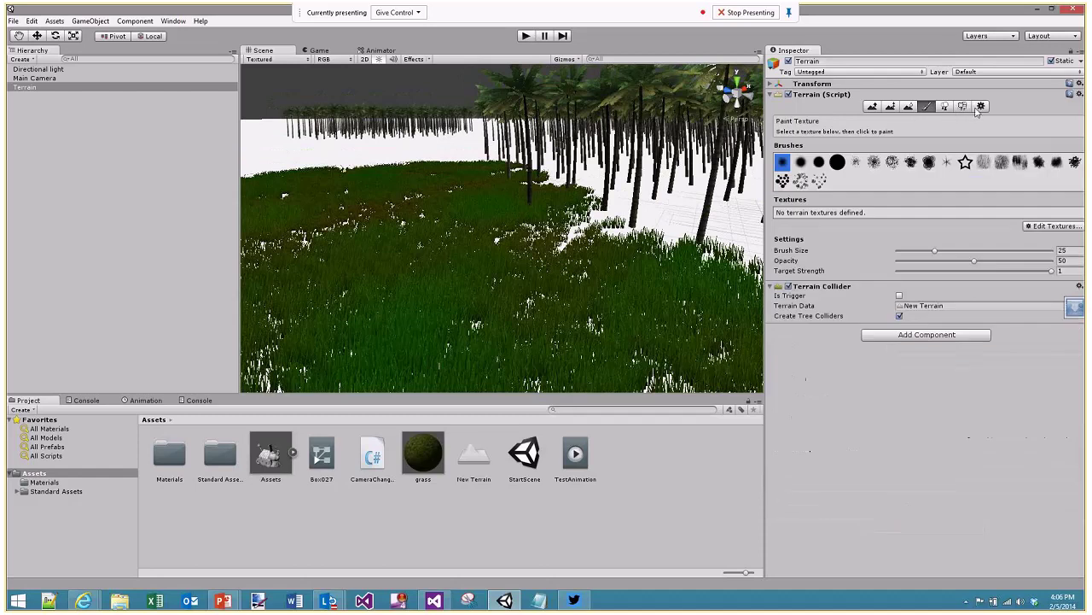
click(1051, 225)
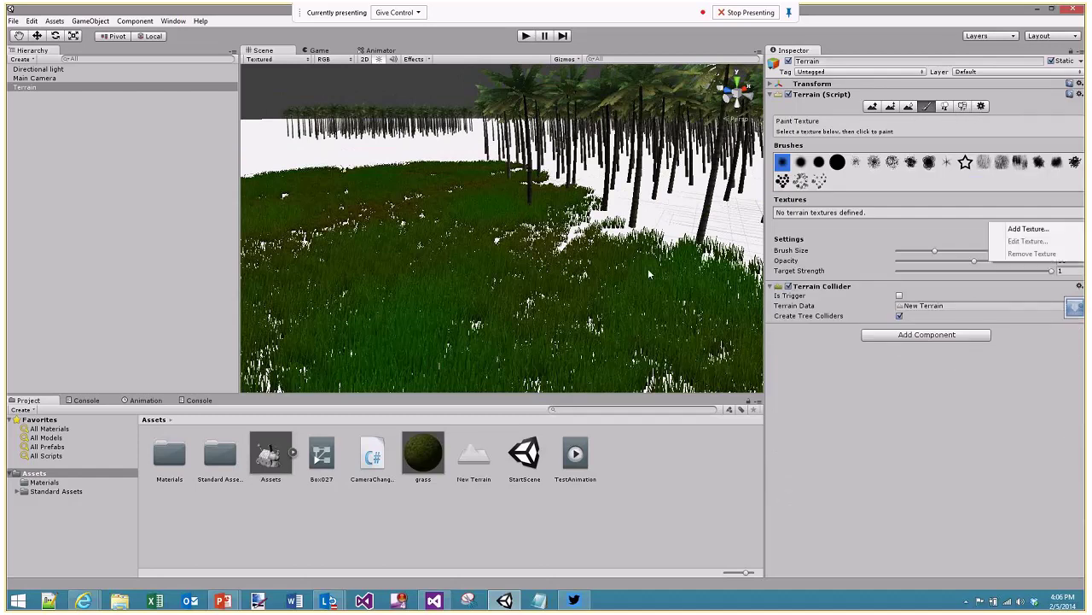
click(1029, 228)
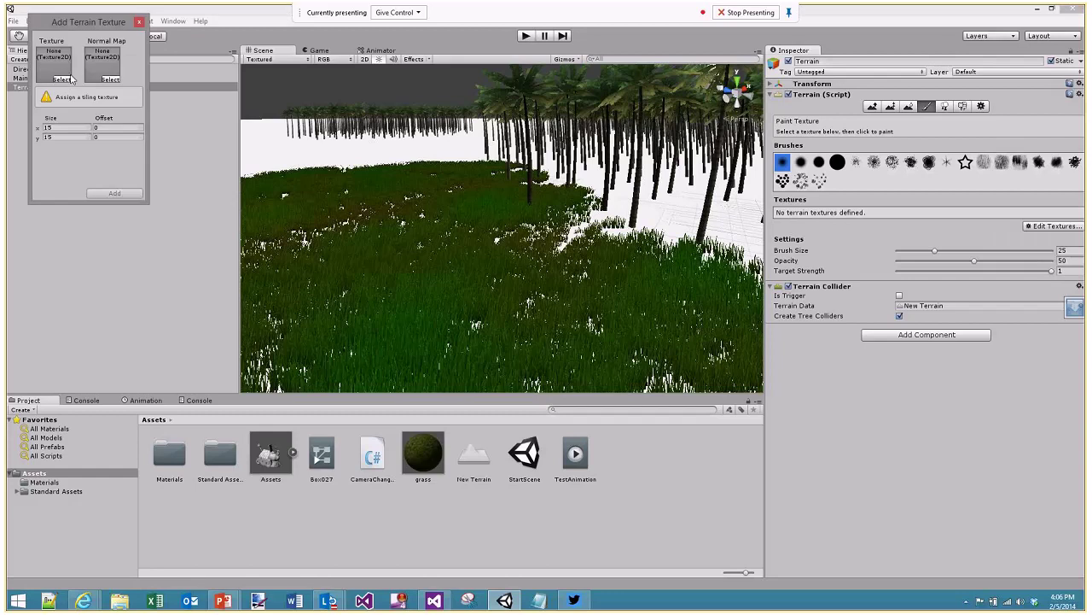
click(65, 80)
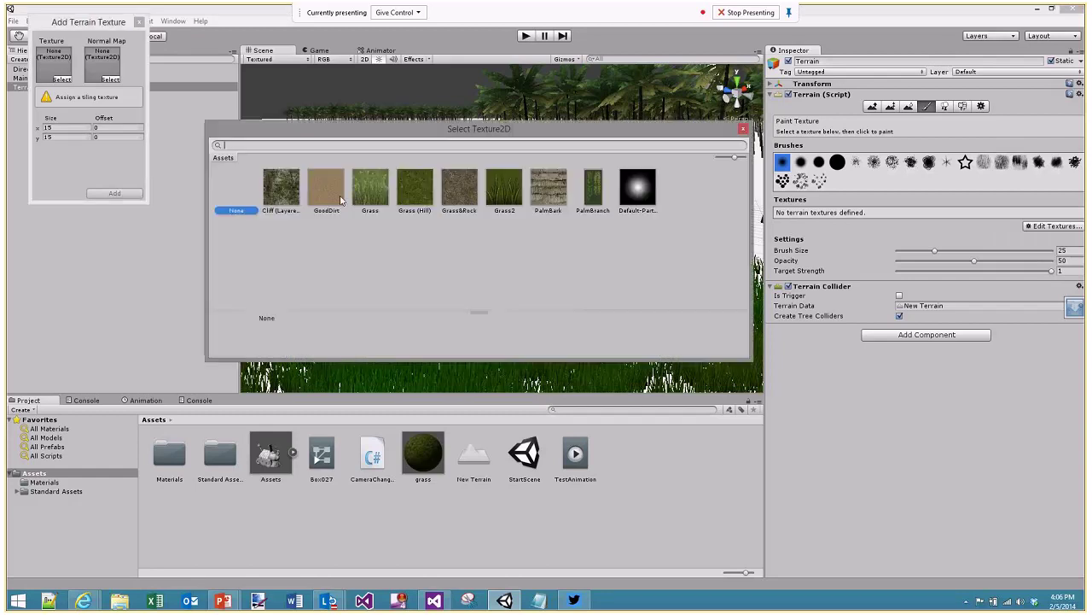
double_click(419, 194)
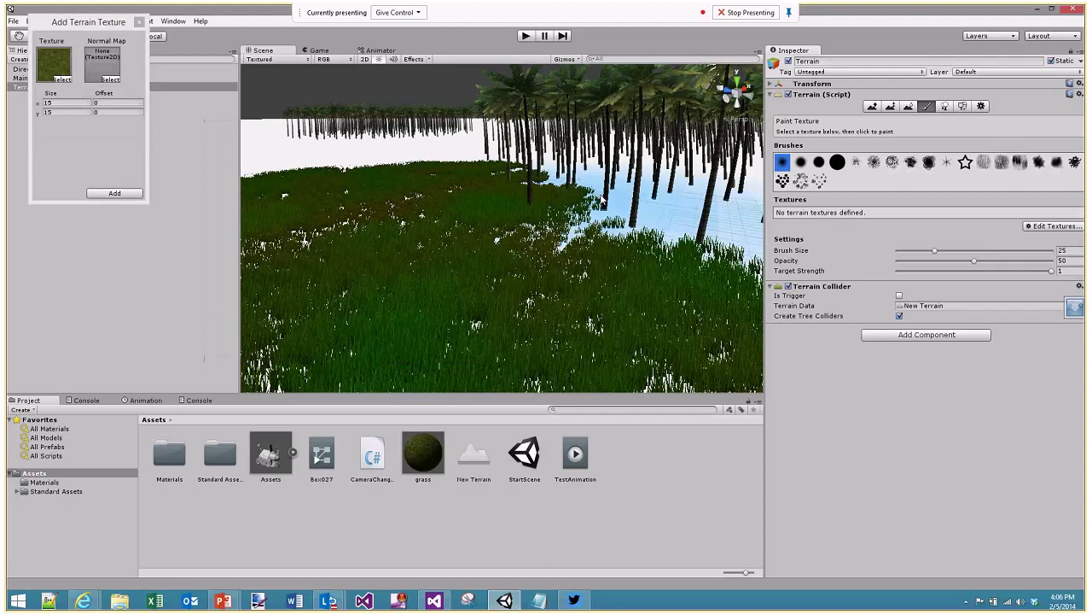
Look over the terrain's ground surface around the palm groves and grass patch, and dismiss the terrain texture dialog
scroll(572, 191, up, 3)
scroll(550, 192, down, 3)
right_drag(551, 193, 348, 261)
scroll(492, 227, up, 3)
scroll(547, 227, down, 3)
scroll(547, 227, down, 5)
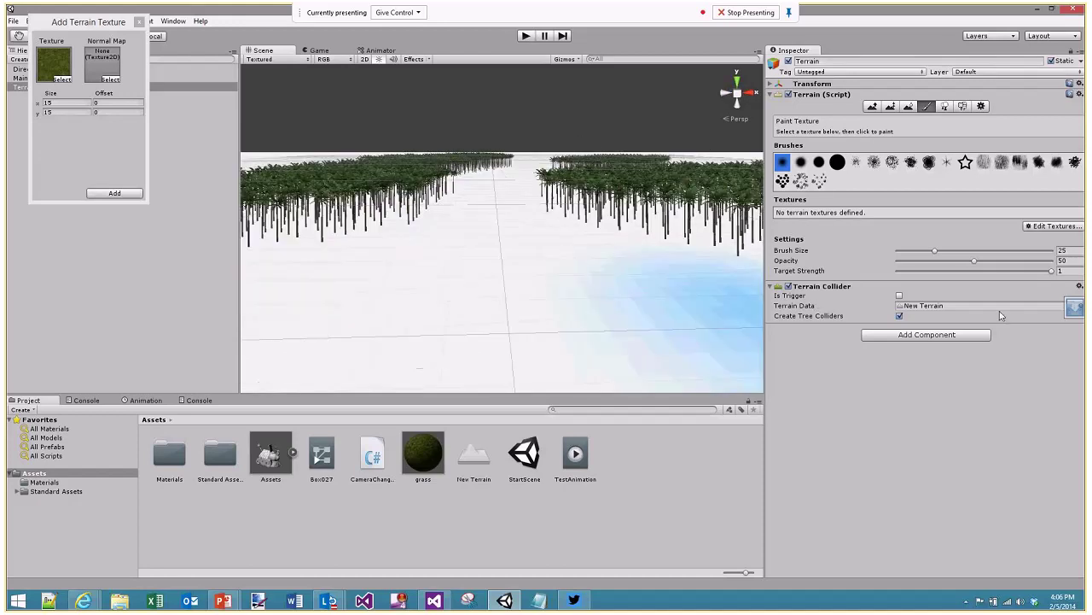
mouse_move(550, 224)
right_down()
mouse_move(615, 271)
mouse_move(611, 256)
right_up()
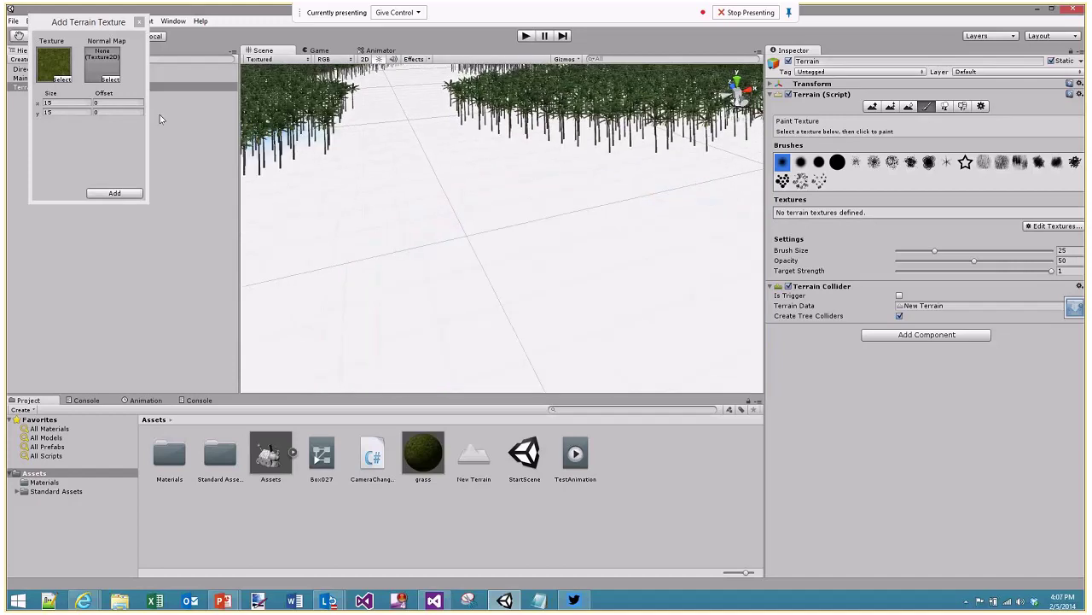
right_drag(402, 134, 336, 92)
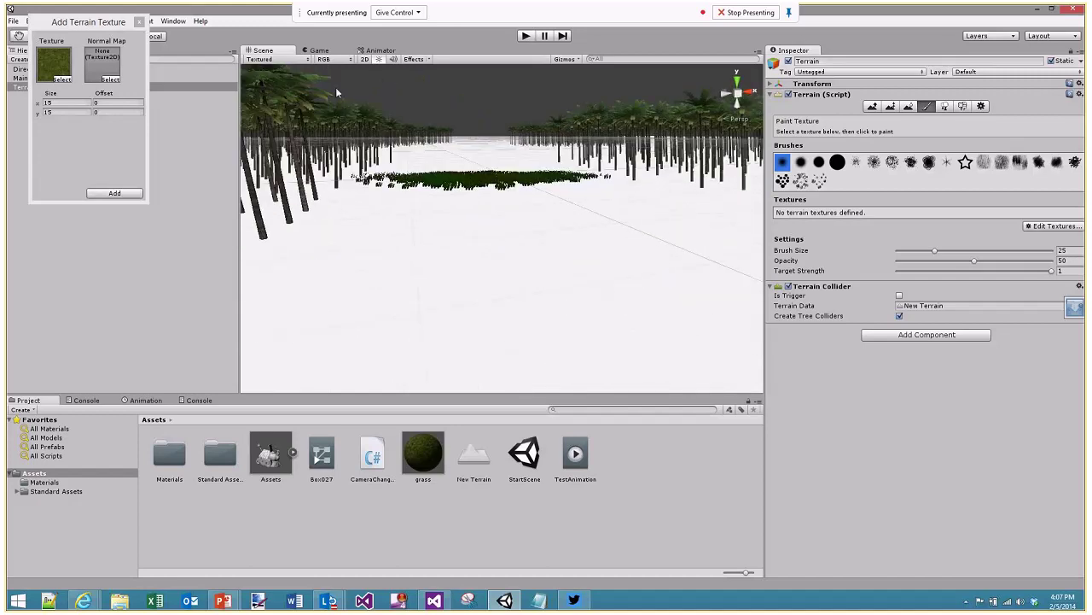
click(181, 46)
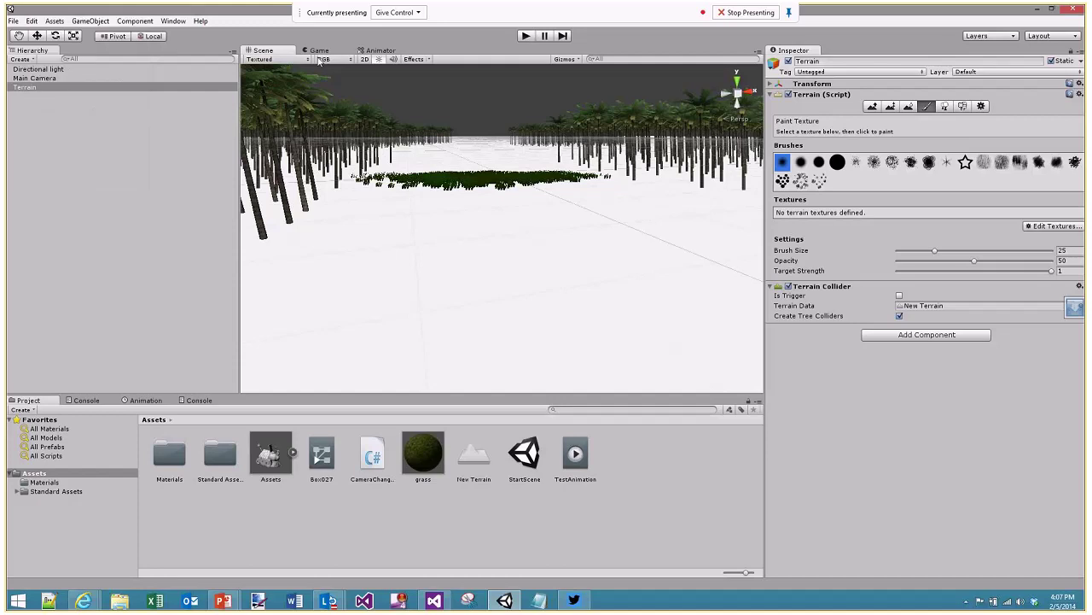
Import the Character Controllers package with all its items into the project
click(93, 21)
mouse_move(111, 47)
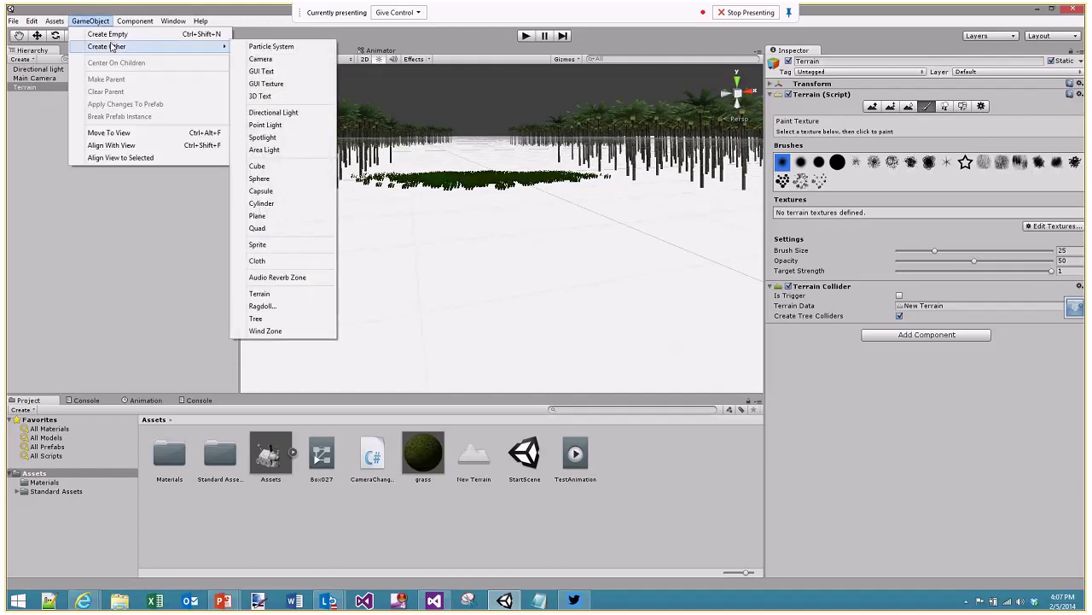
mouse_move(54, 20)
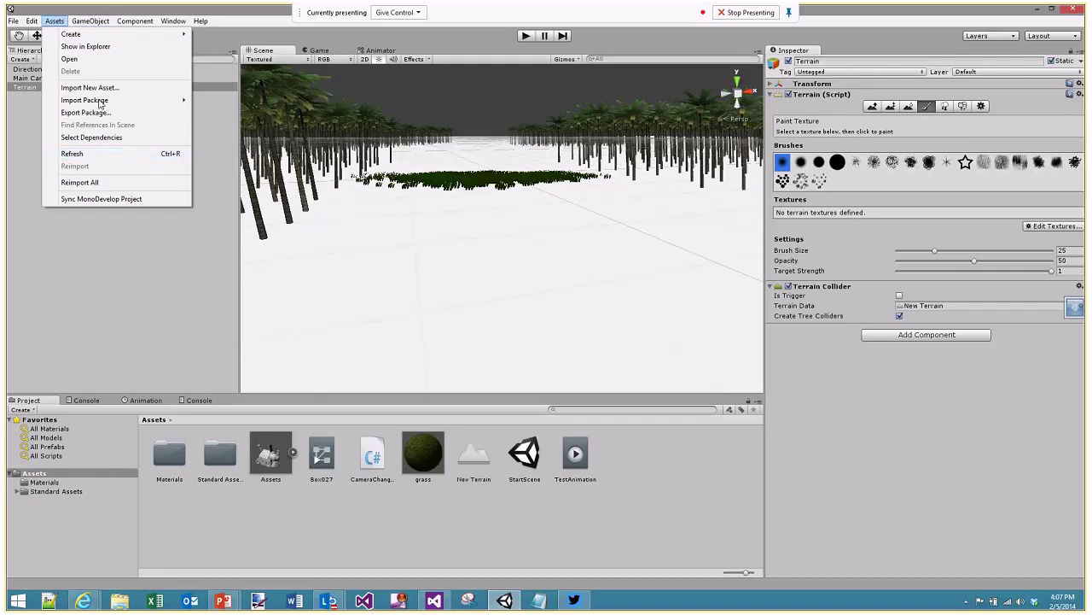
mouse_move(101, 103)
click(239, 116)
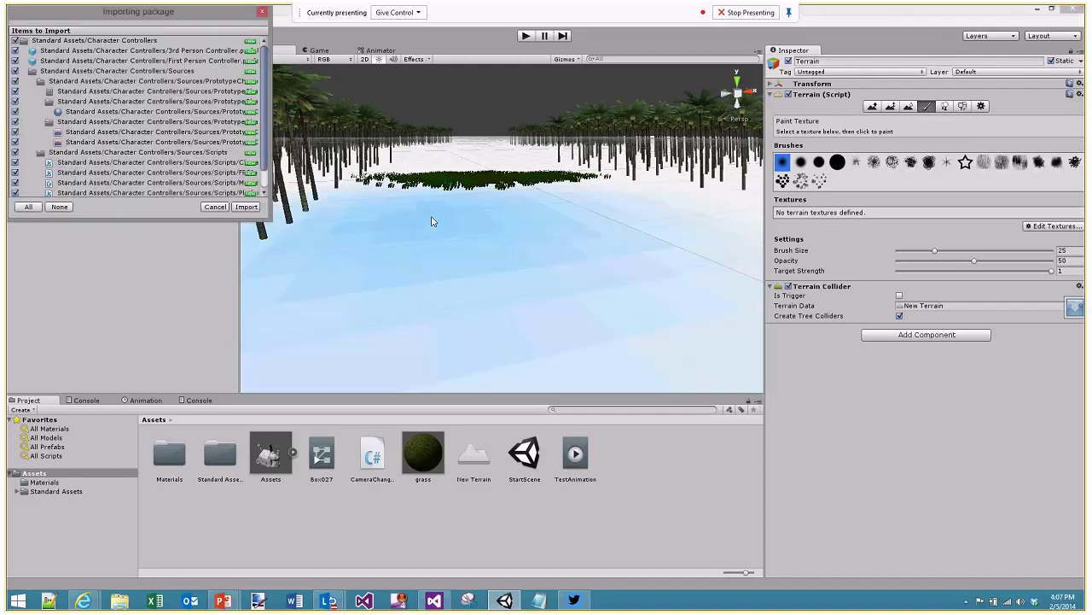
click(242, 207)
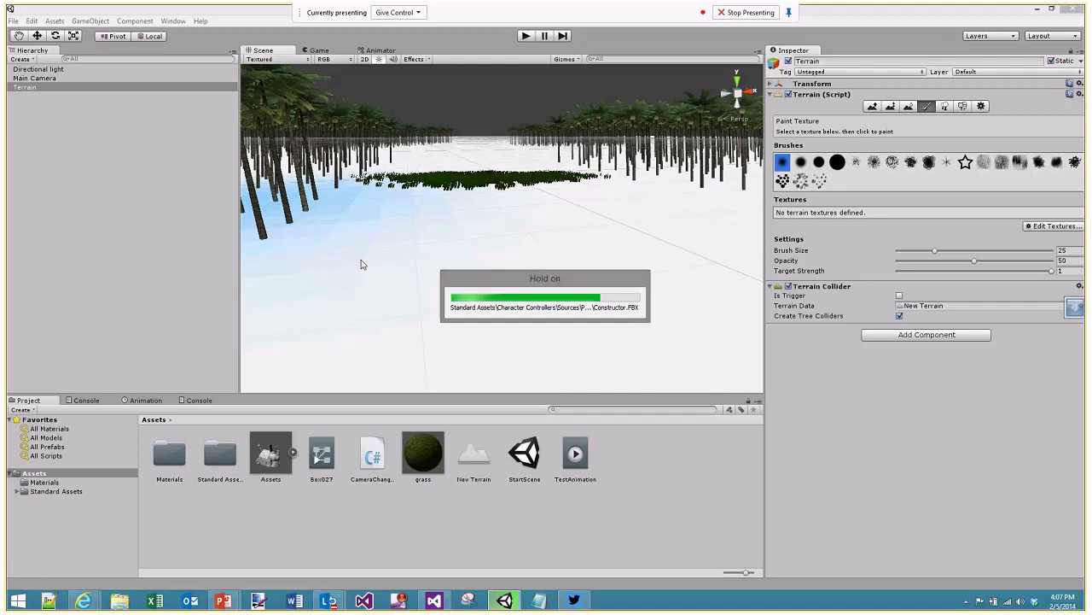
Place the 3rd Person Controller from the Character Controllers folder on the open ground in front of the grass, and frame it
double_click(217, 470)
double_click(181, 468)
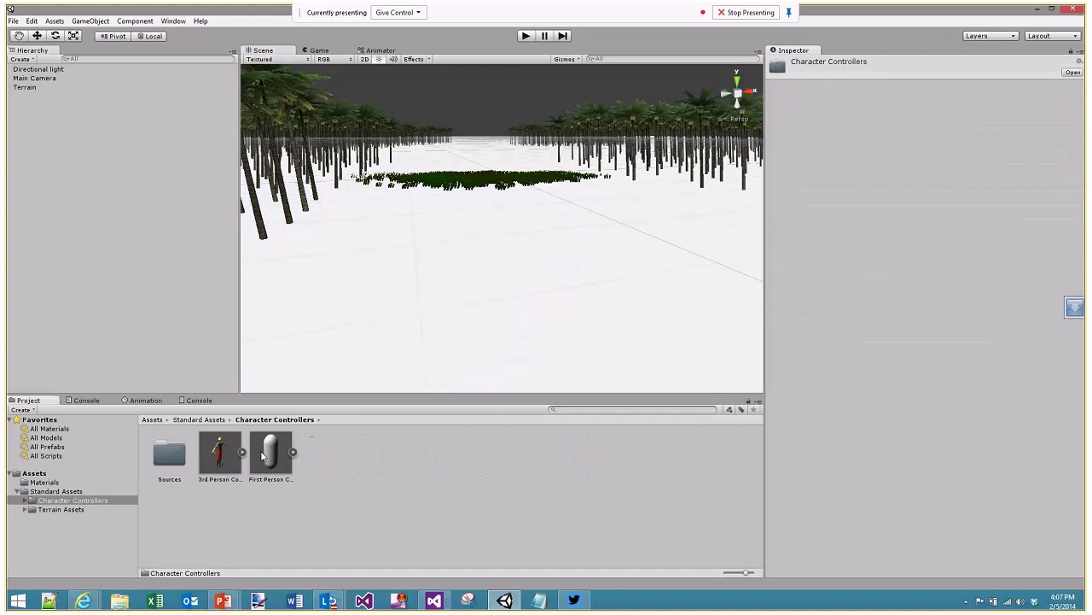
drag(205, 454, 448, 229)
scroll(417, 198, up, 5)
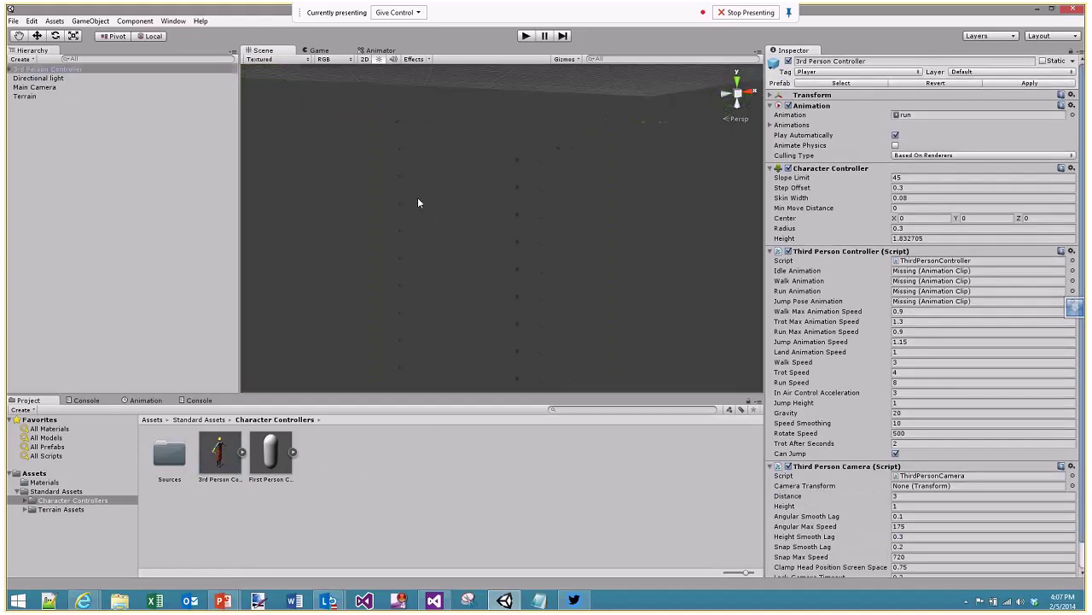
scroll(418, 198, down, 1)
scroll(417, 202, down, 5)
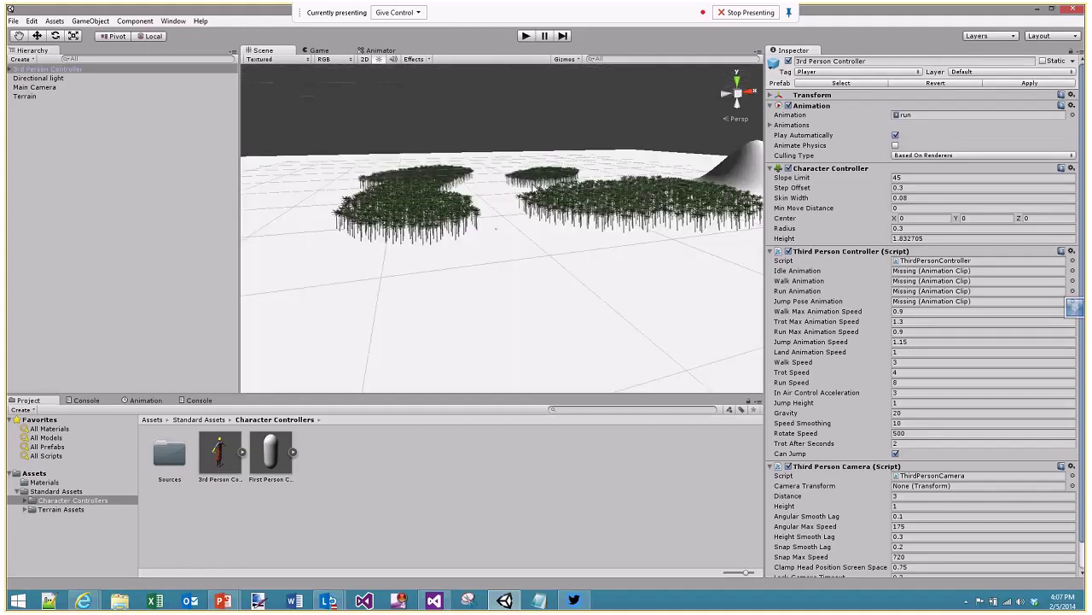
scroll(718, 154, up, 5)
scroll(565, 150, down, 3)
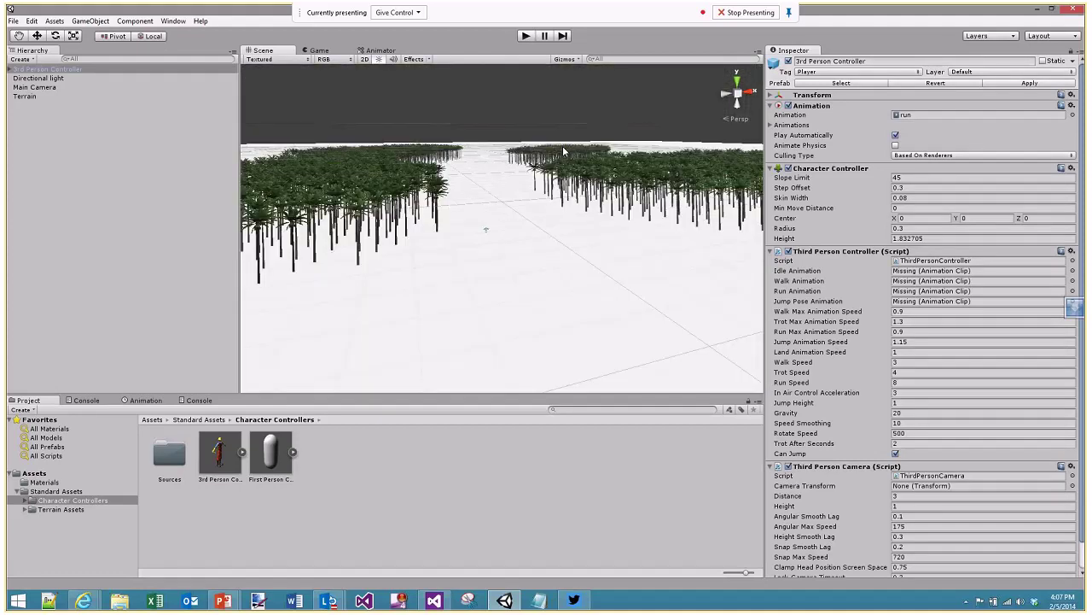
double_click(58, 72)
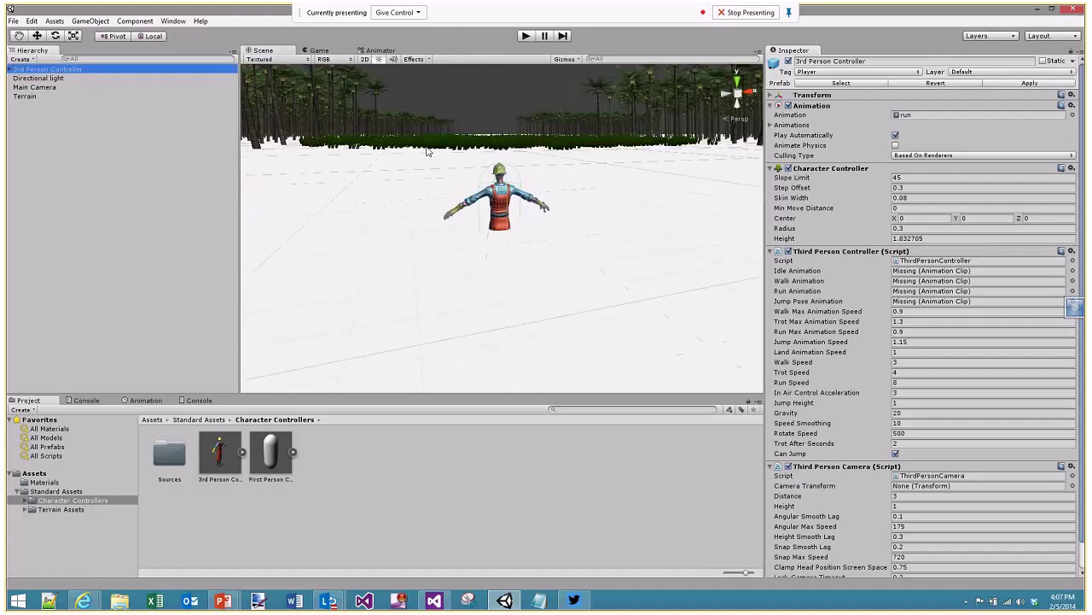
Try to raise the character by setting the Bip001 Pelvis's Z position to 0.02, and test it in Play mode
click(491, 202)
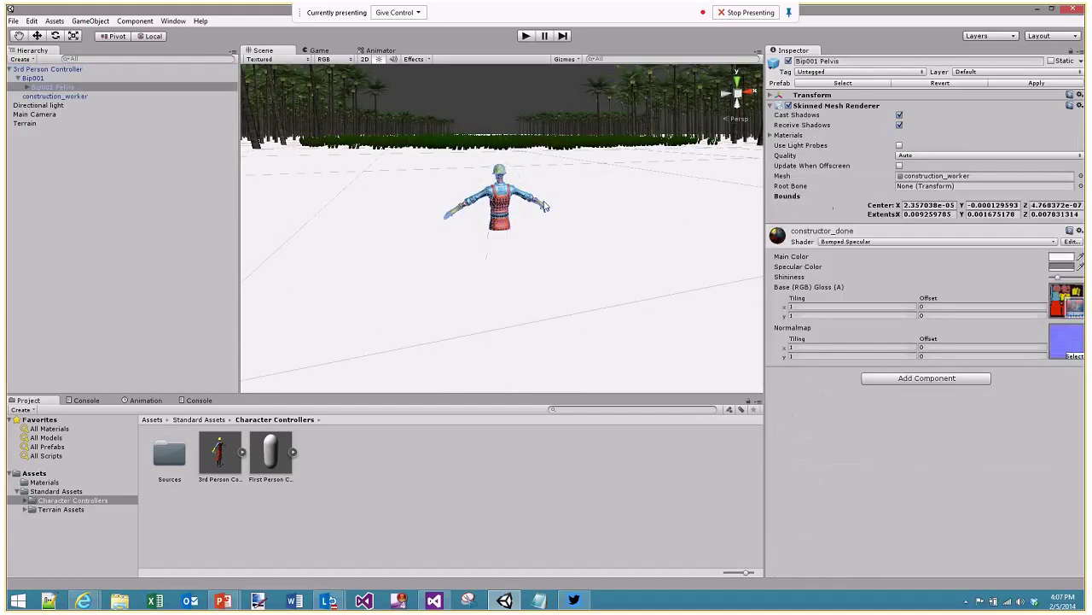
click(774, 99)
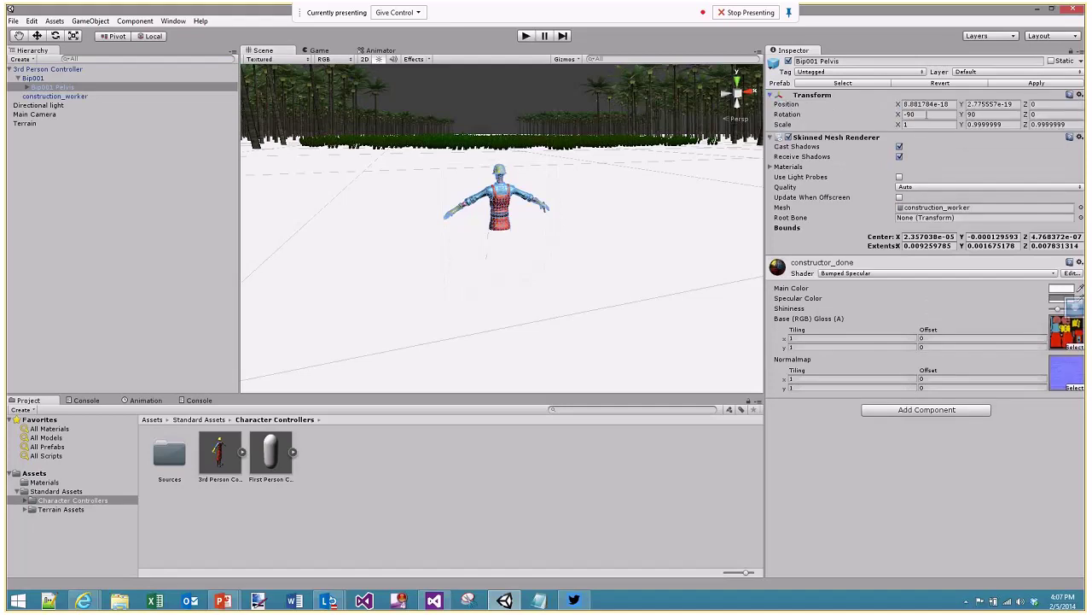
click(1056, 104)
text(1)
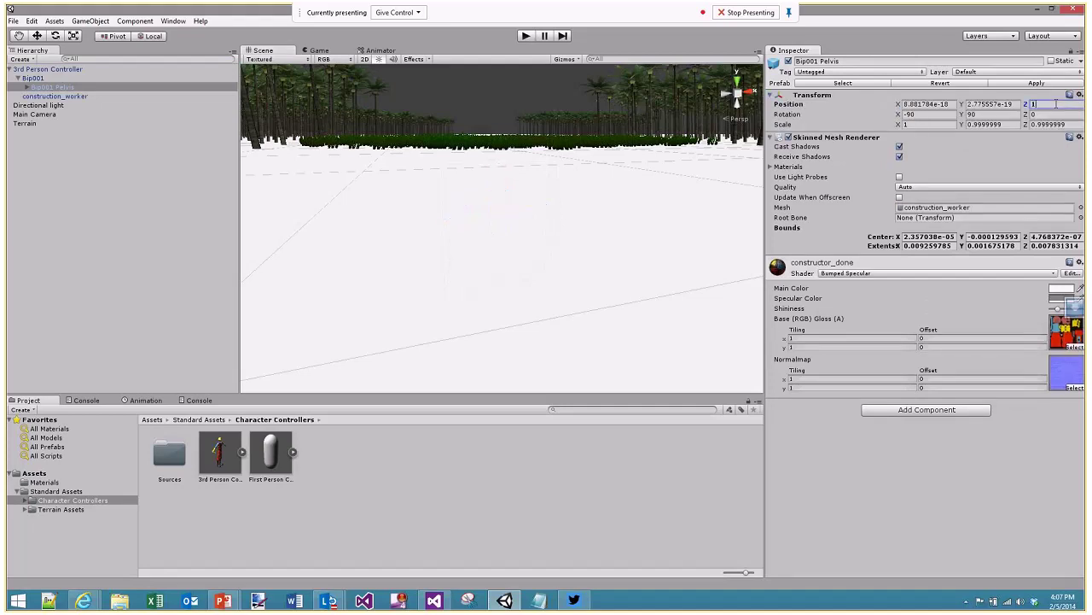
key(BackSpace)
text(0.1)
key(BackSpace)
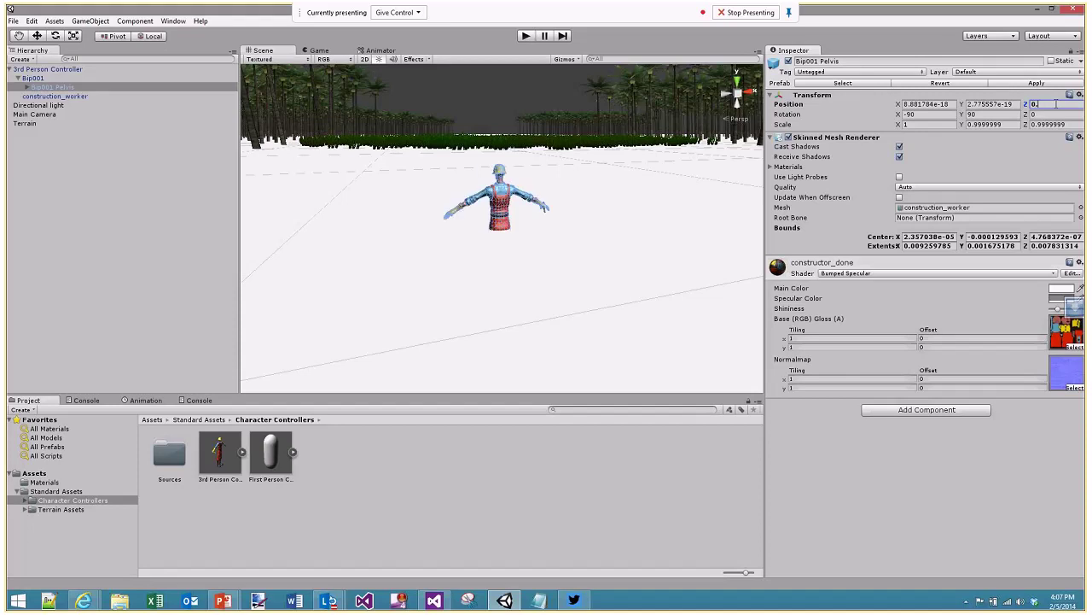
text(01)
key(BackSpace)
text(2)
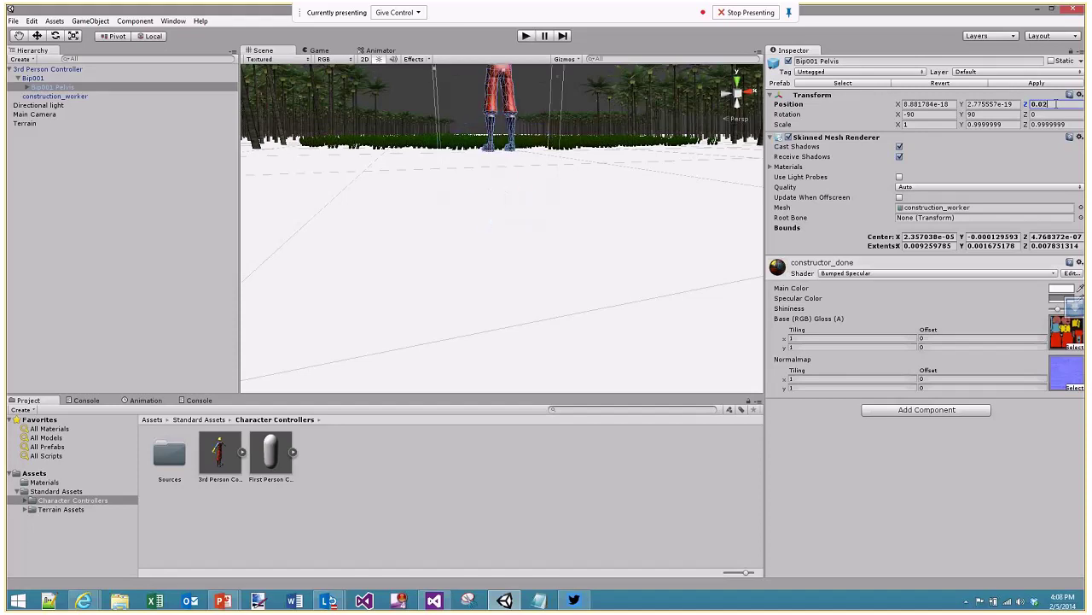
click(526, 35)
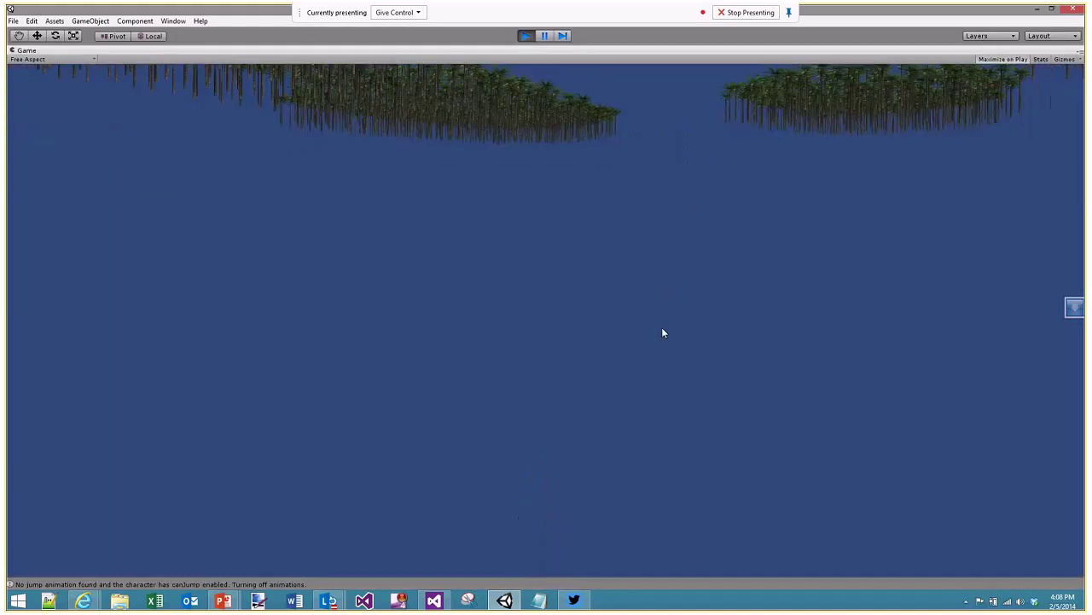
click(525, 36)
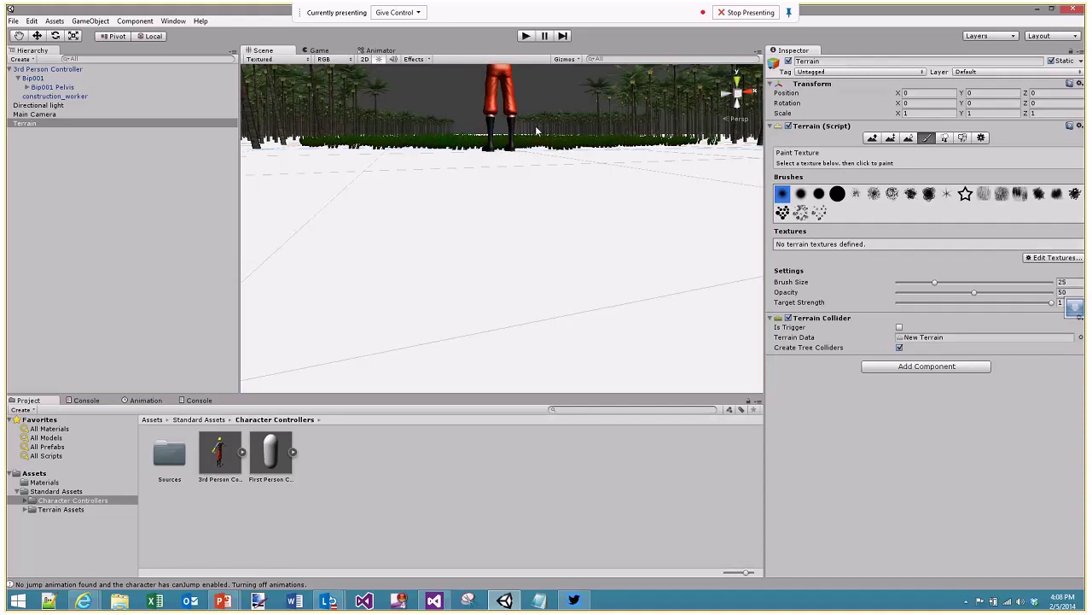
Check the transforms of the 3rd Person Controller's parts and reset the Bip001 Pelvis's Z position to its original value
click(38, 87)
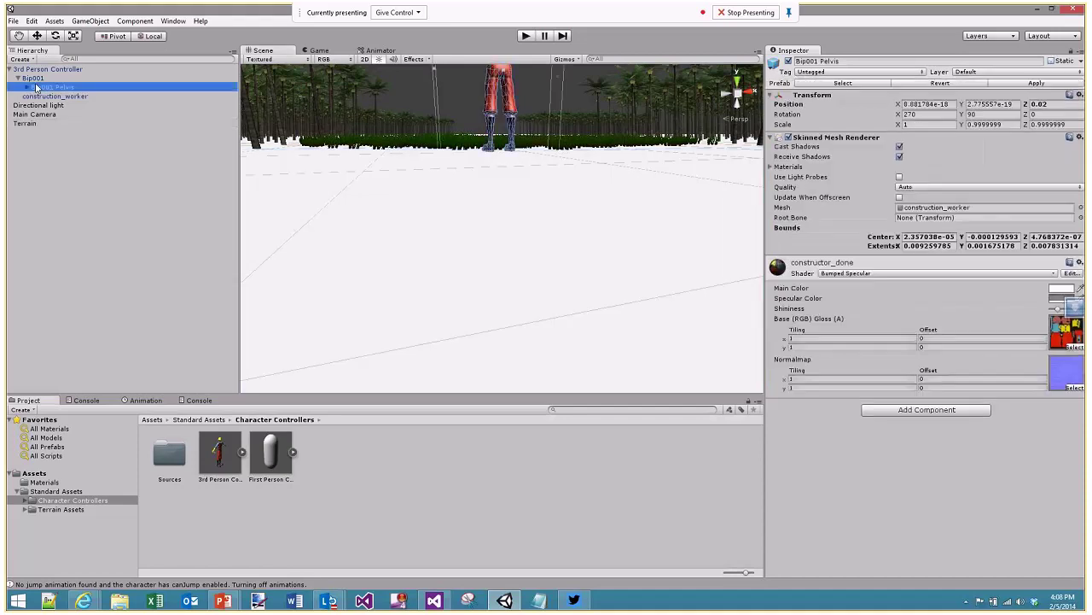
click(38, 77)
click(49, 70)
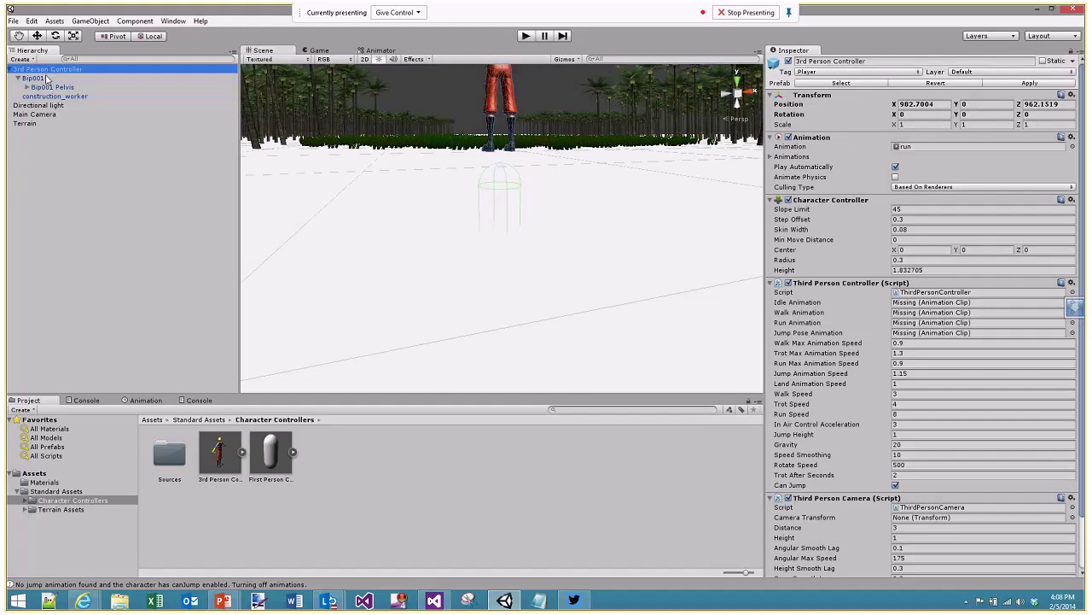
click(39, 77)
click(48, 87)
click(51, 96)
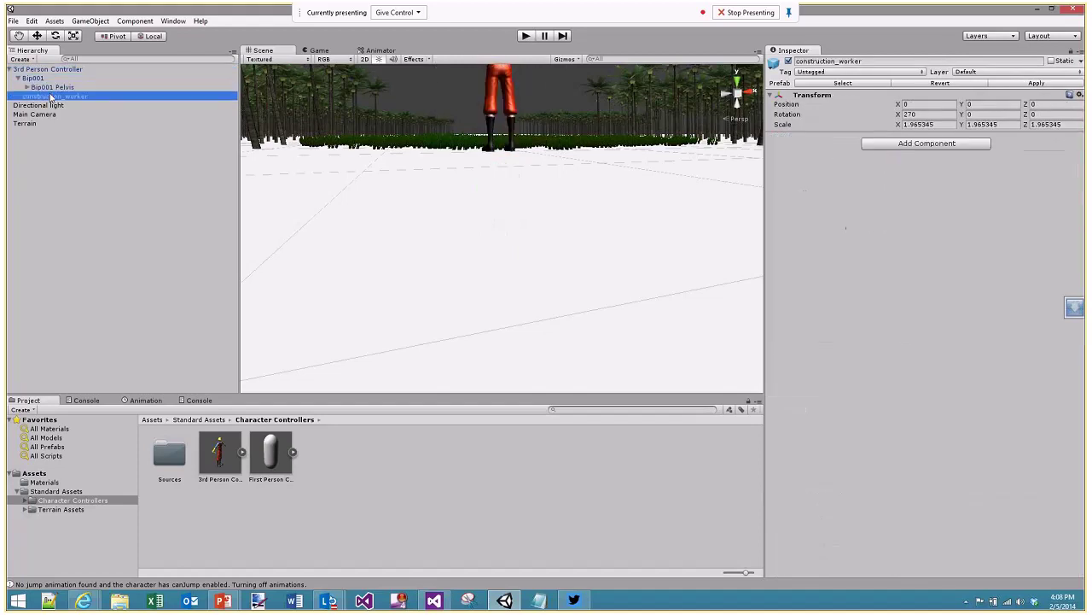
click(47, 88)
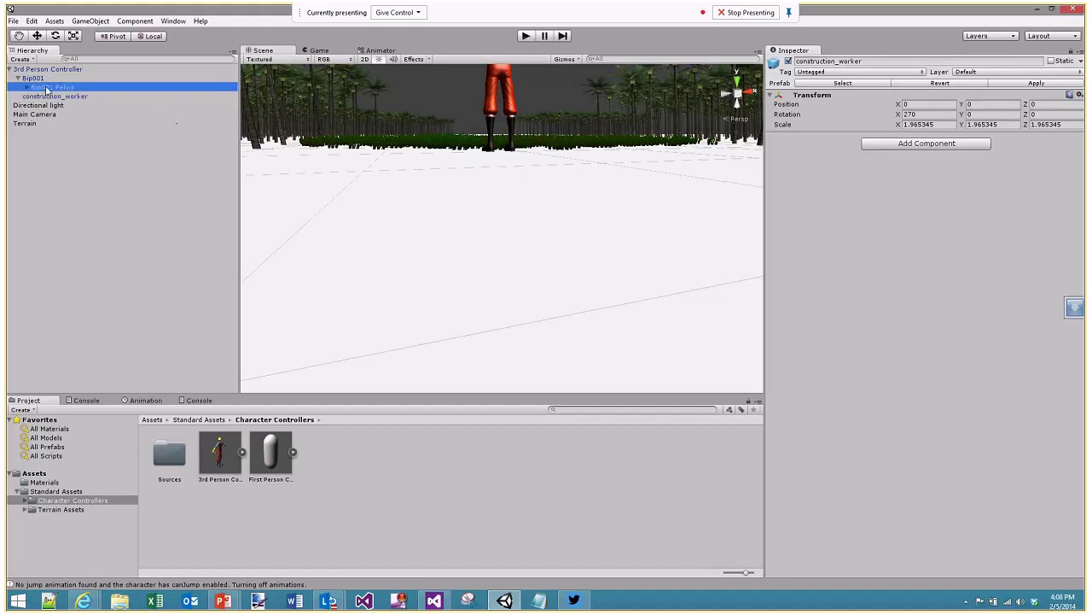
click(1043, 104)
Set the Z position of the whole 3rd Person Controller to 0.1 and frame the character in the scene
click(111, 77)
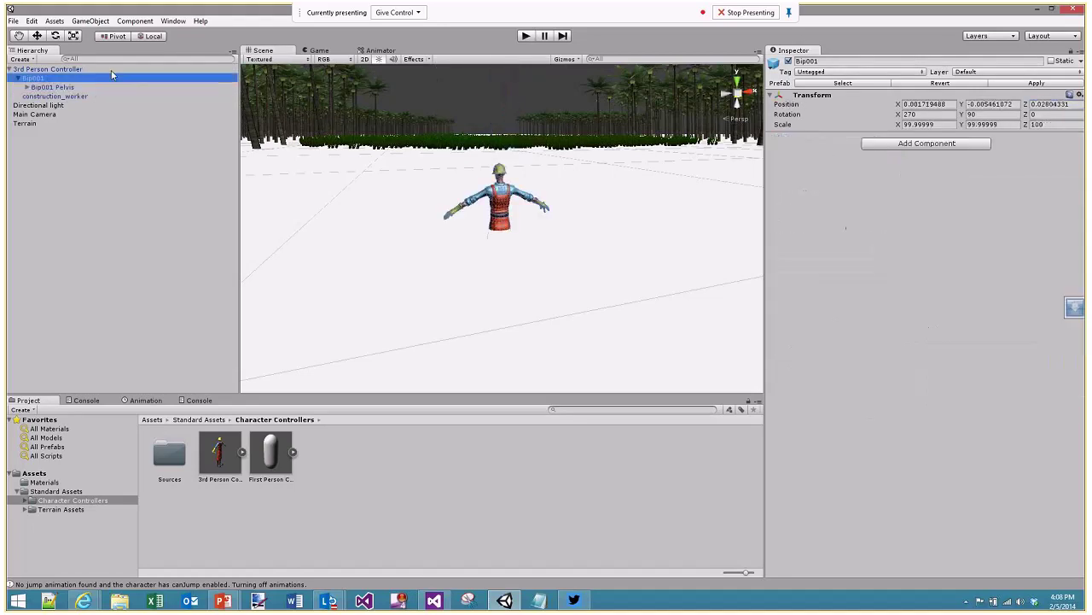
click(51, 68)
click(1046, 104)
text(0)
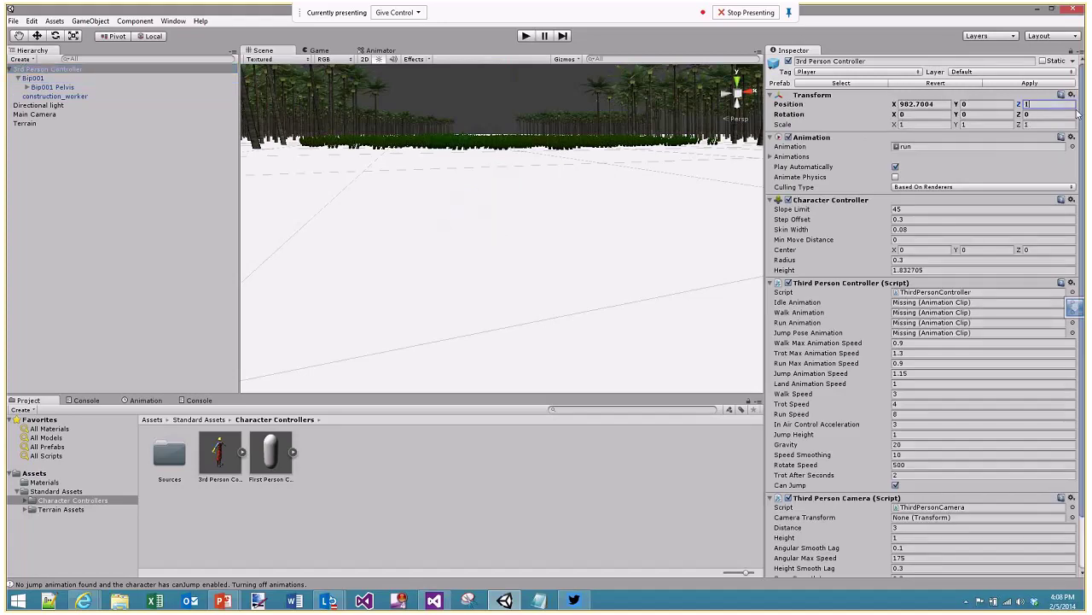
key(Return)
double_click(61, 71)
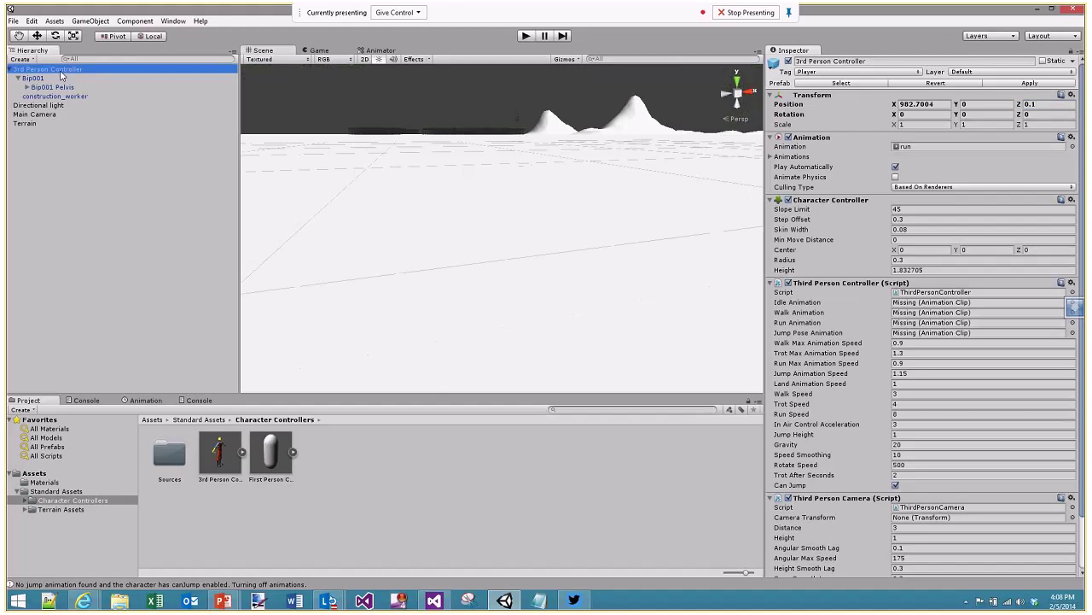
Set the 3rd Person Controller's Z position to 1 to move it inward from the terrain's edge
alt+drag(411, 136, 668, 161)
click(665, 161)
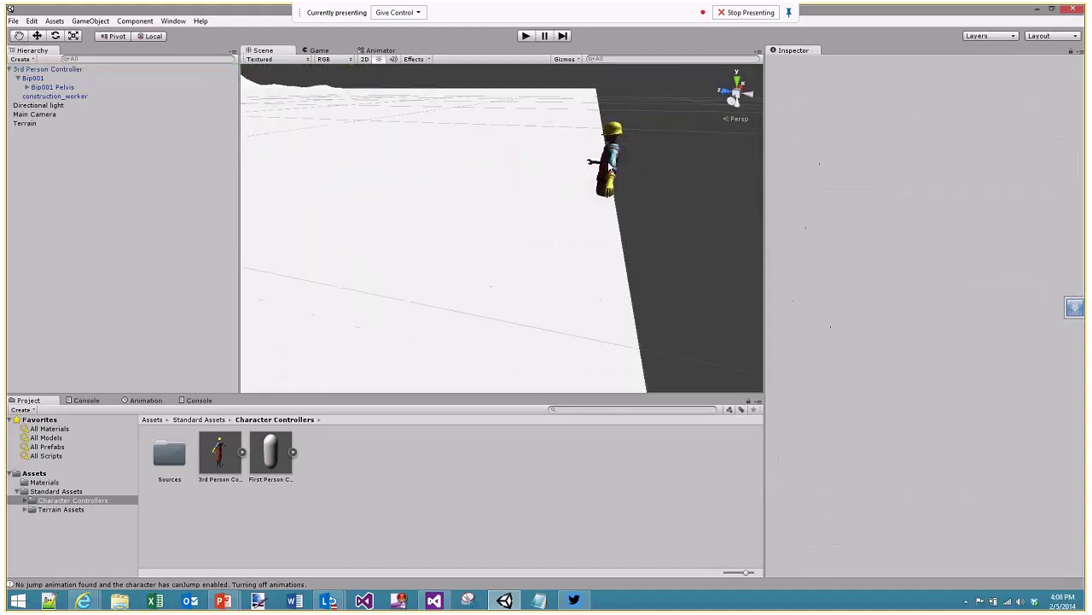
click(600, 163)
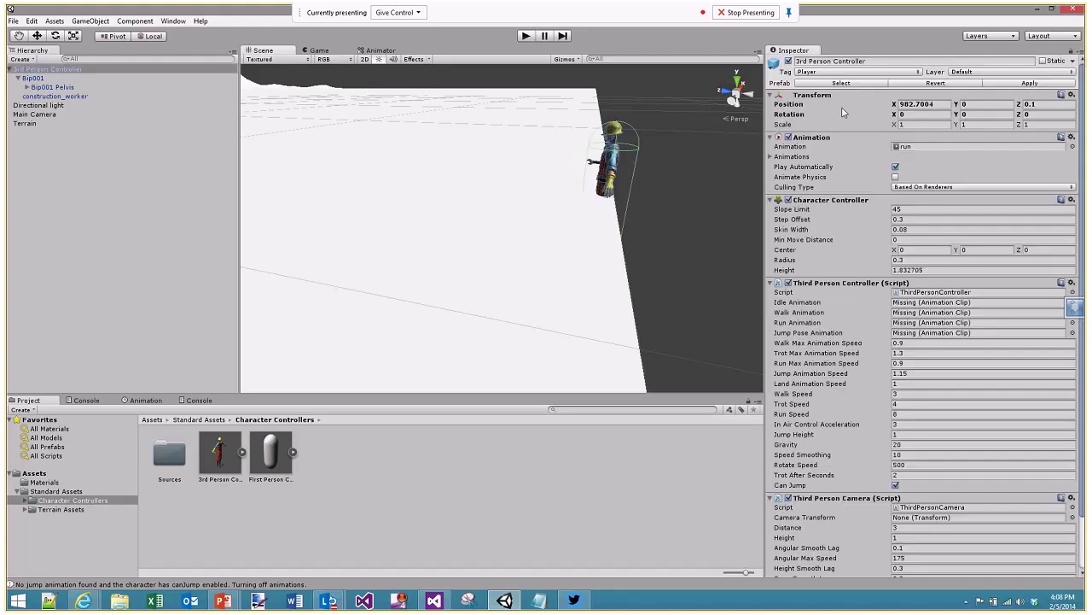
click(1010, 105)
click(1044, 104)
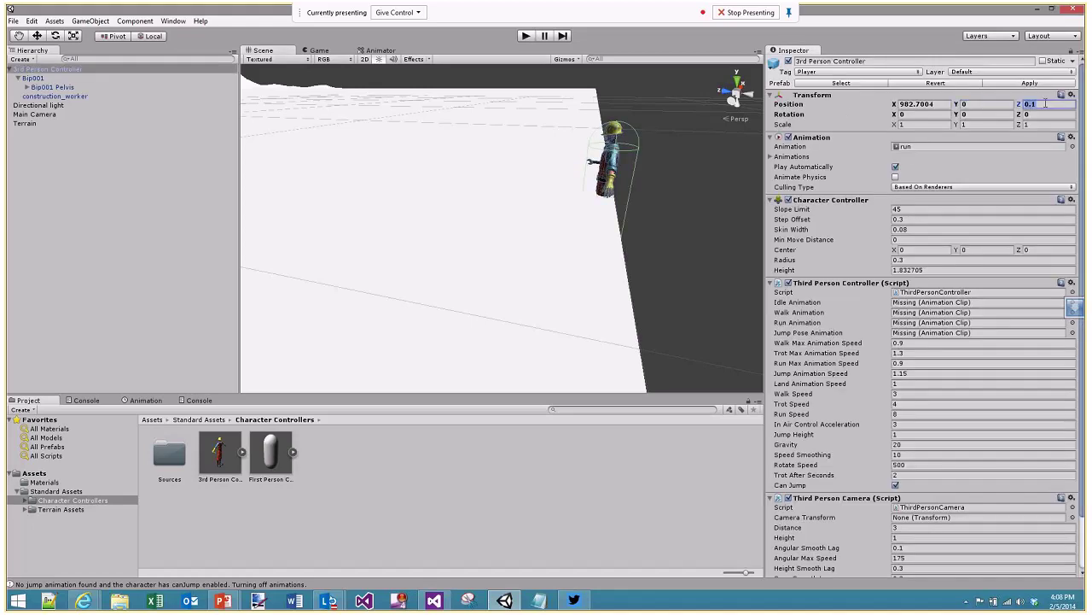
text(1)
Raise the 3rd Person Controller above the ground by setting its Y position to 1.2
click(999, 104)
text(0.2)
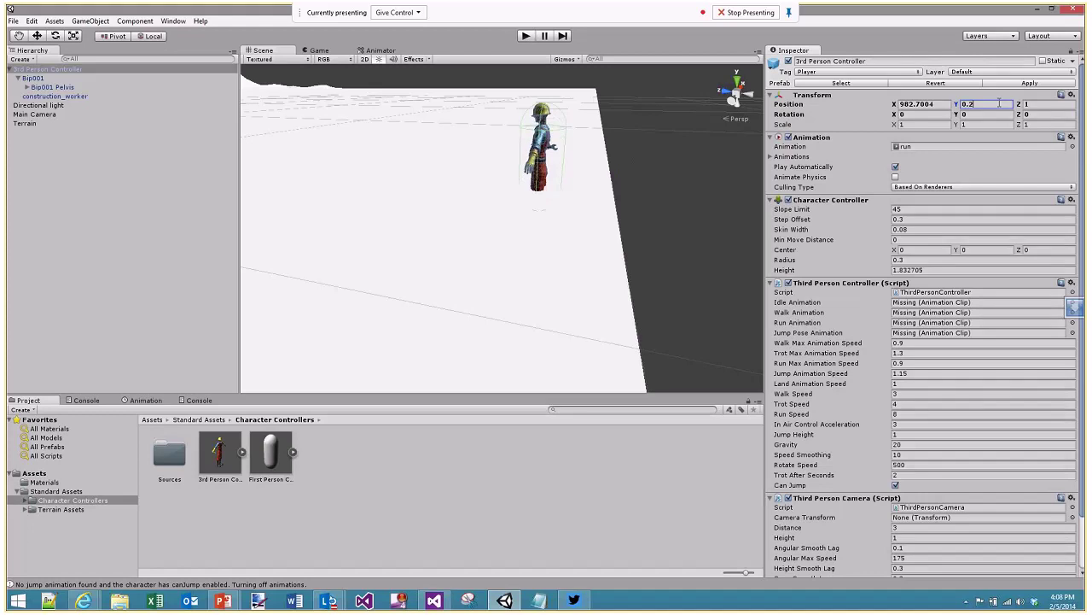
key(BackSpace)
text(8)
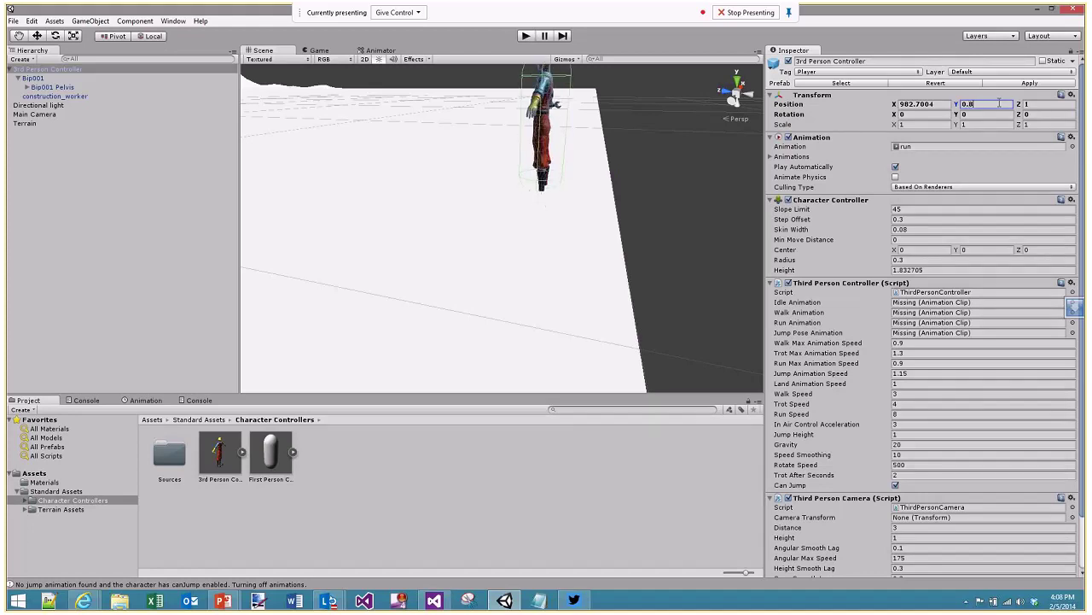
key(BackSpace)
key(BackSpace)
key(BackSpace)
text(1)
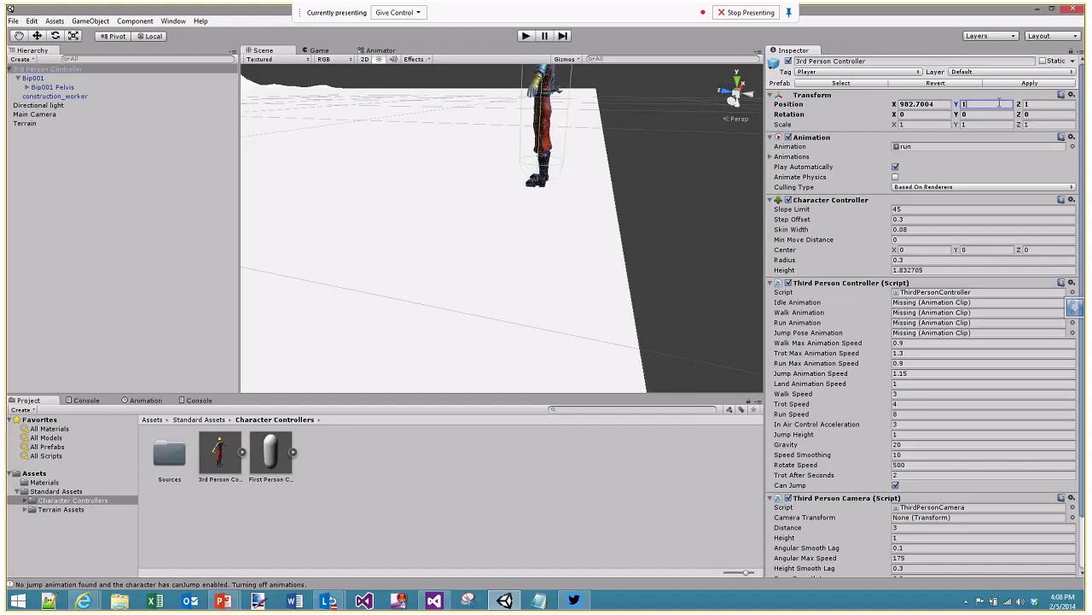
text(.2)
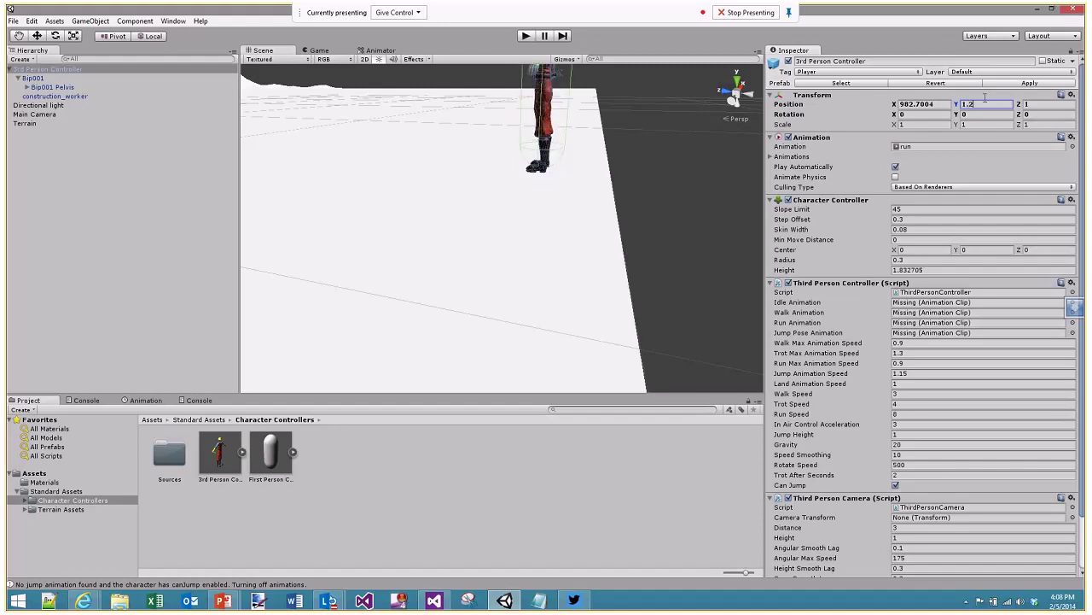
Run the scene in Play mode and steer the character left and right across the terrain
alt+drag(682, 145, 515, 57)
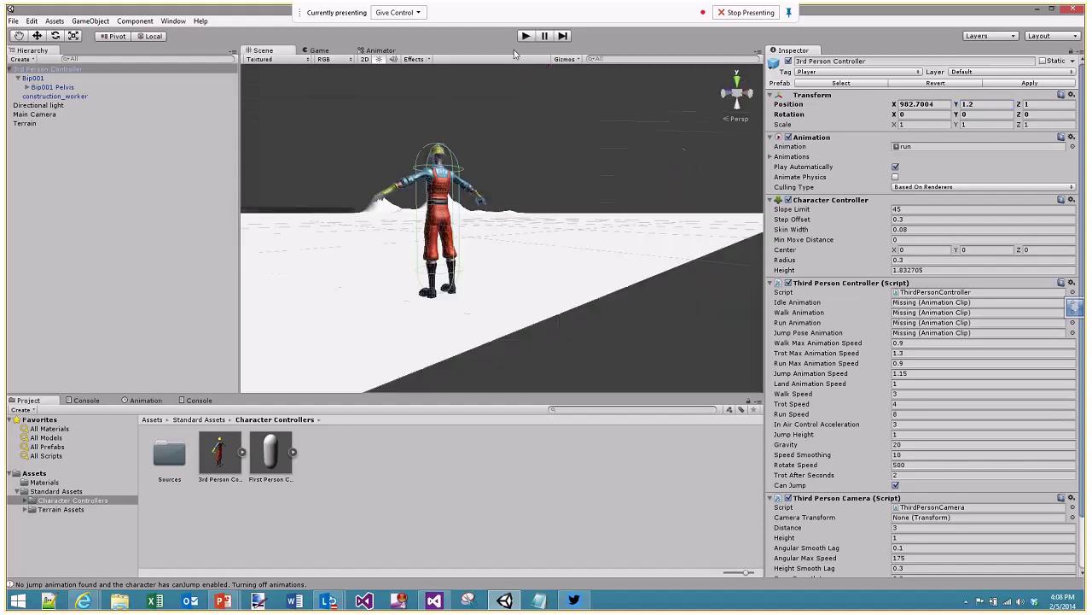
click(525, 36)
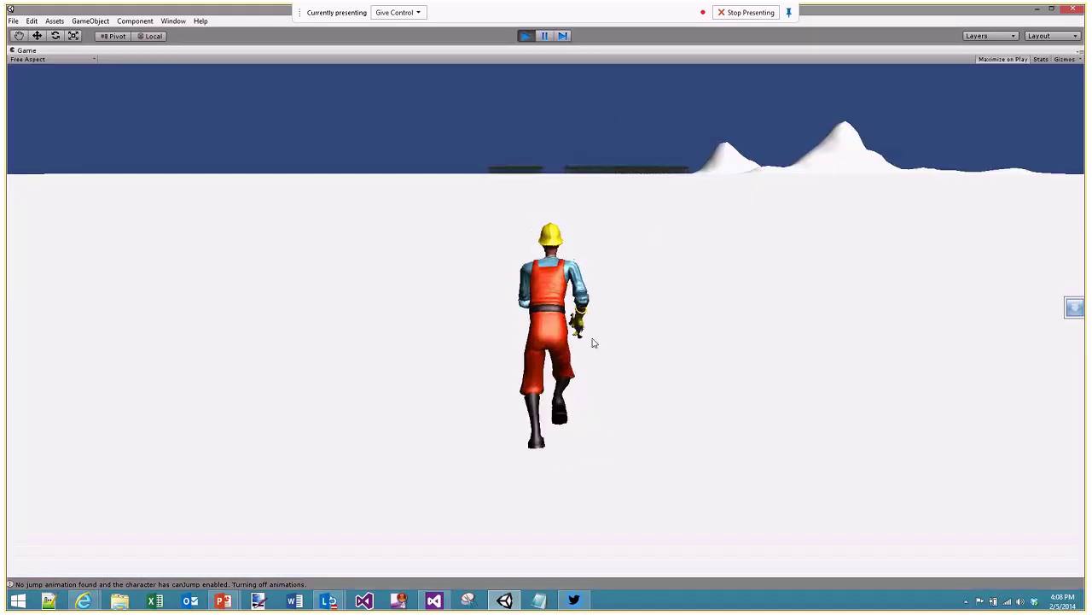
key(Left)
key(Right)
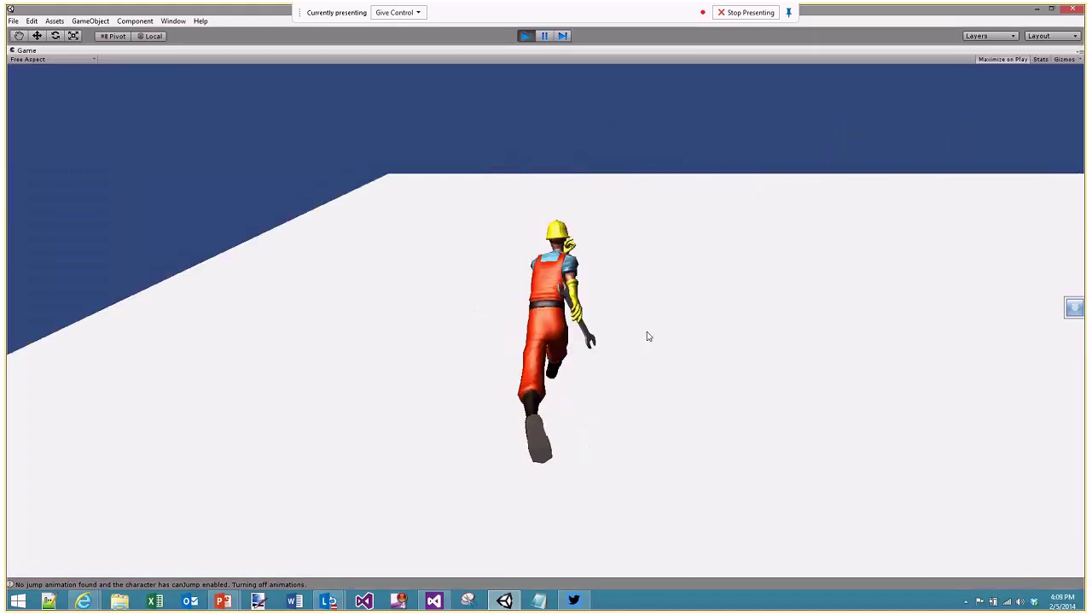
key(Left)
key(Right)
key(Left)
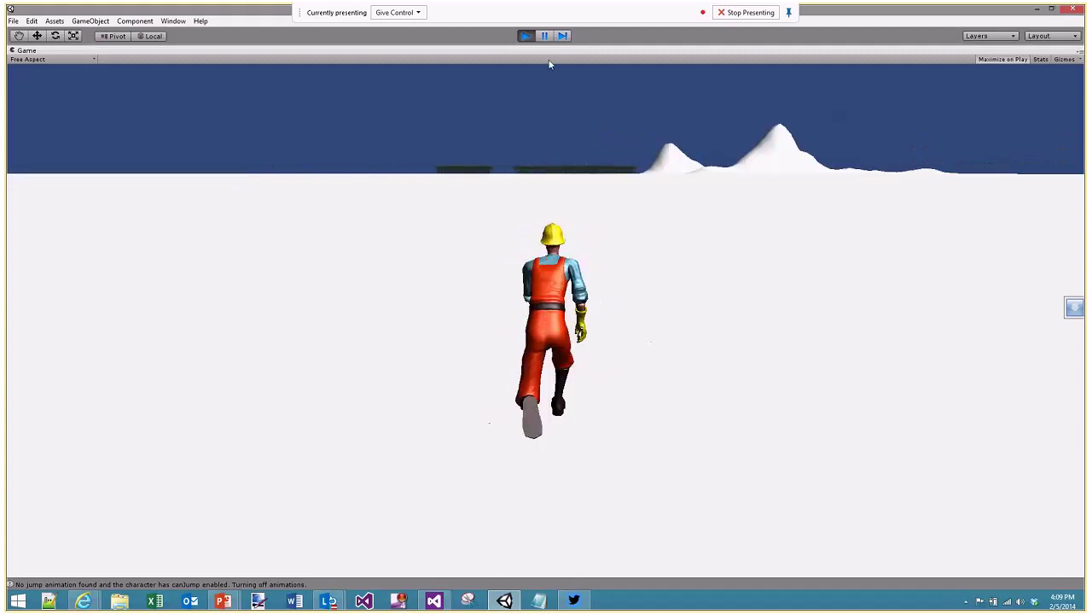
key(Left)
key(Right)
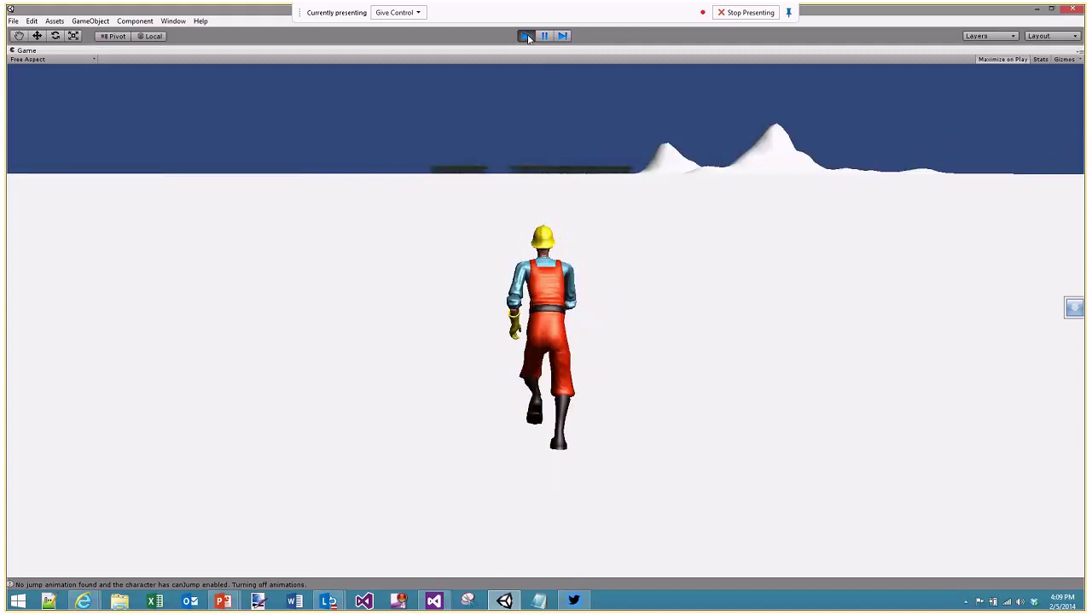
key(Left)
key(Right)
key(Left)
Make the running character jump twice, and stop Play mode
key(space)
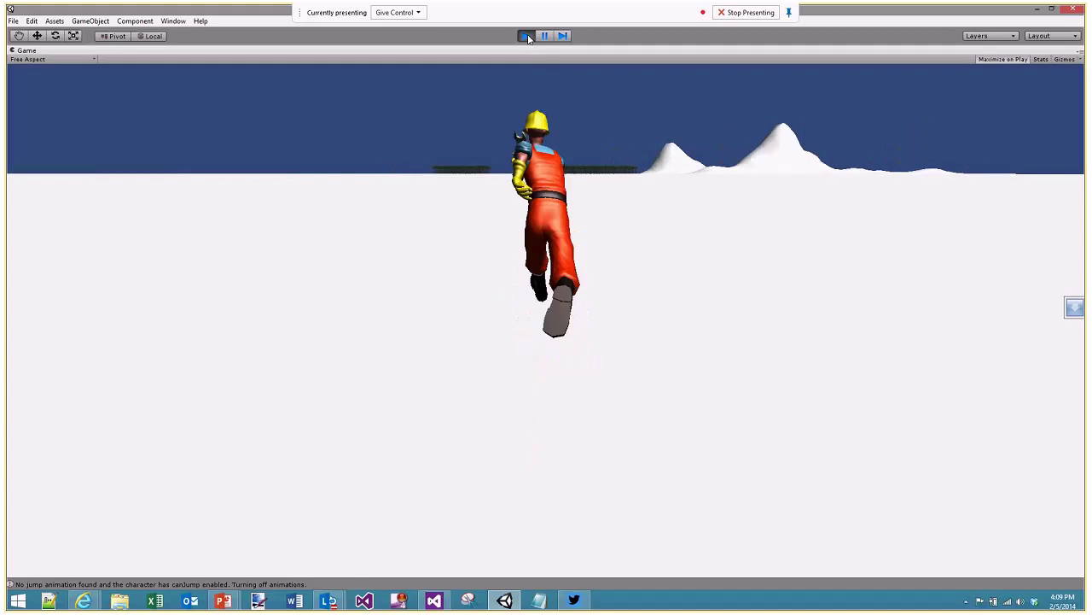
key(space)
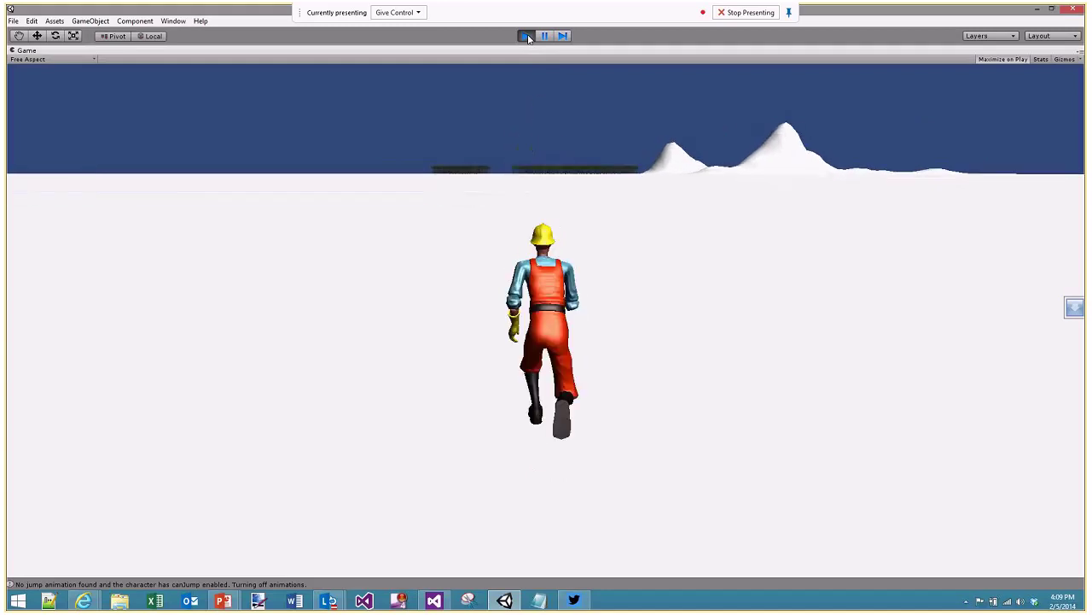
click(526, 36)
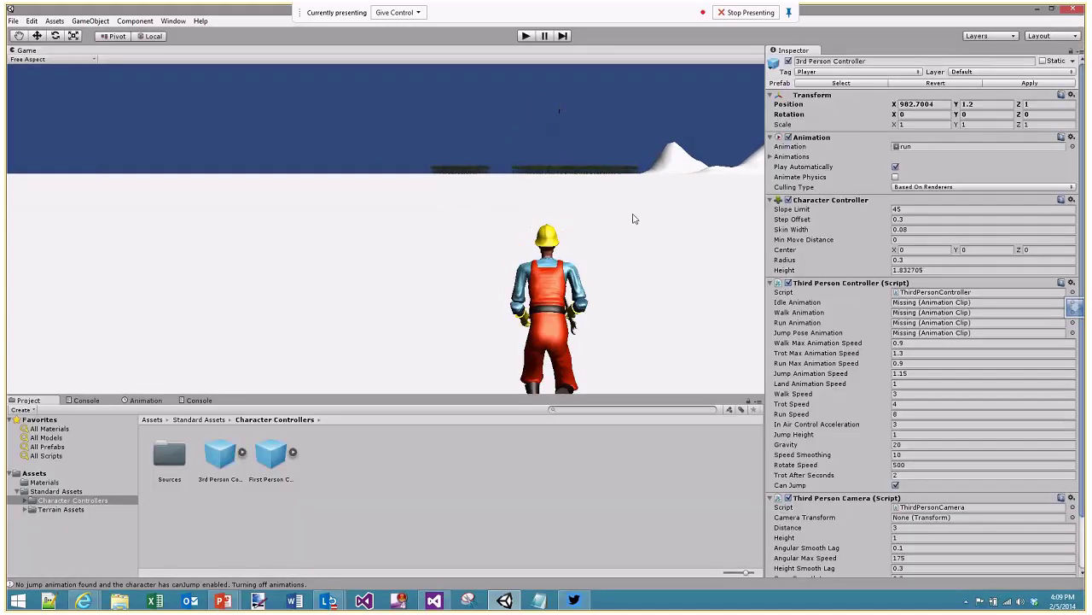
Try to relocate the 3rd Person Controller by setting its Y position to 900, and frame it
right_drag(596, 263, 539, 267)
drag(36, 68, 560, 166)
right_drag(559, 166, 658, 161)
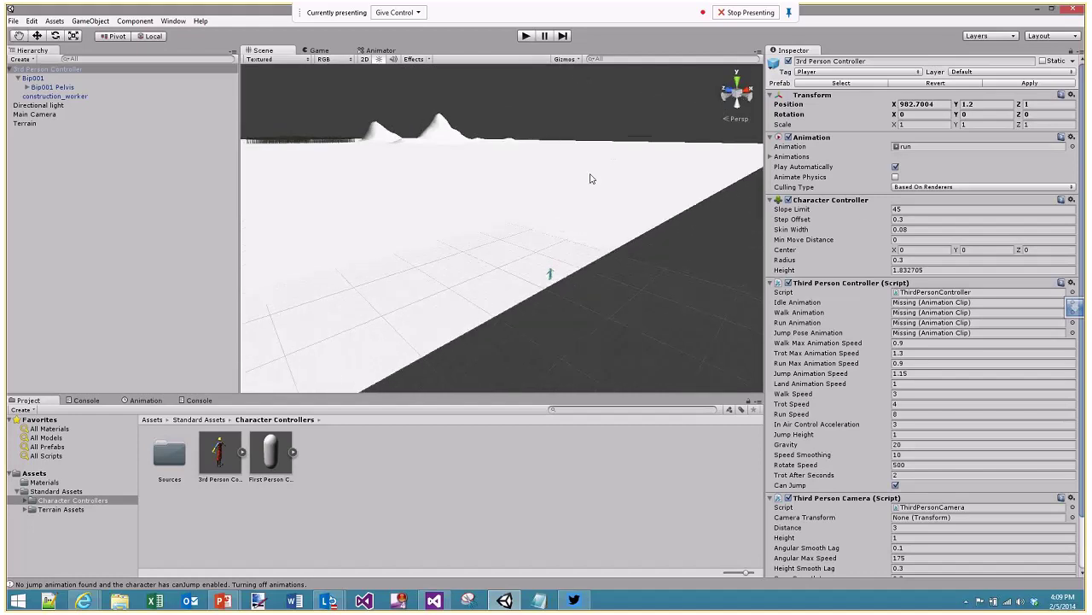
click(983, 104)
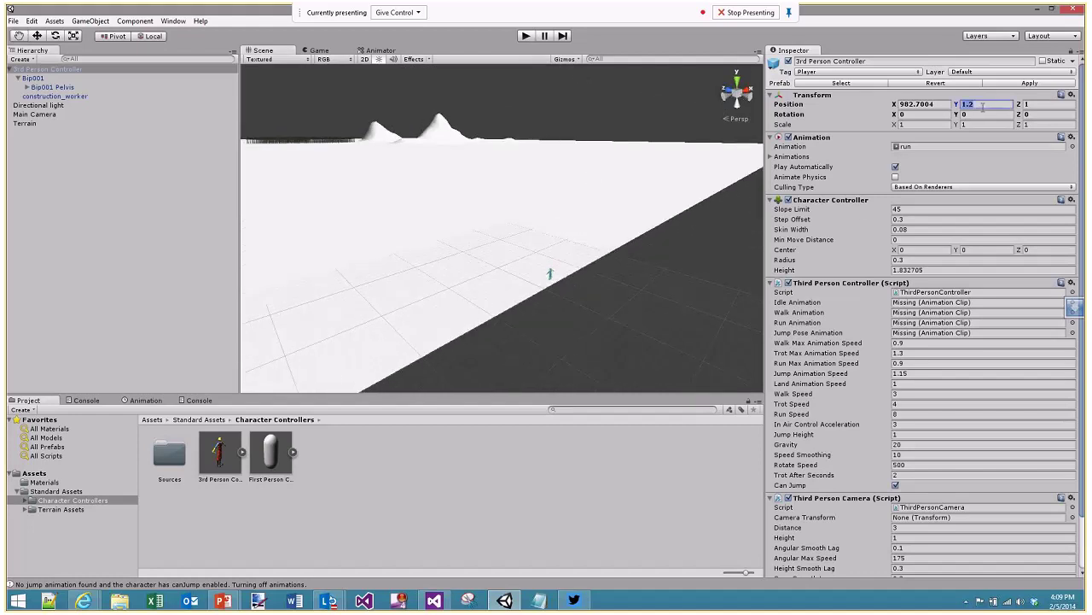
text(900)
key(Return)
key(f)
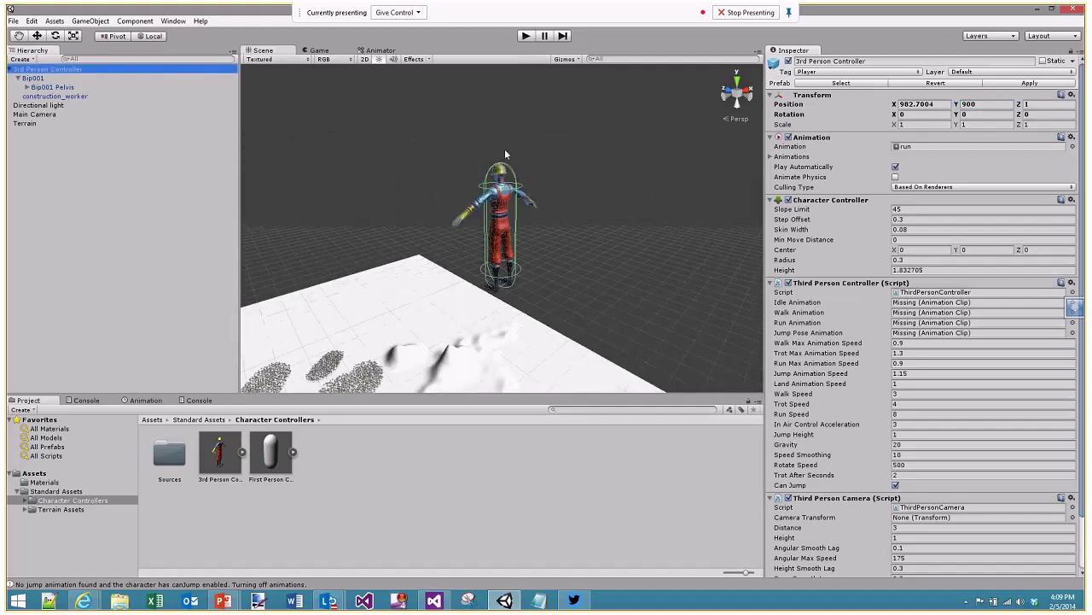
Set the 3rd Person Controller's Y position to 1.2 and its Z position to 900, and frame the character
click(981, 104)
text(1.2)
key(Tab)
text(900)
key(Return)
double_click(132, 71)
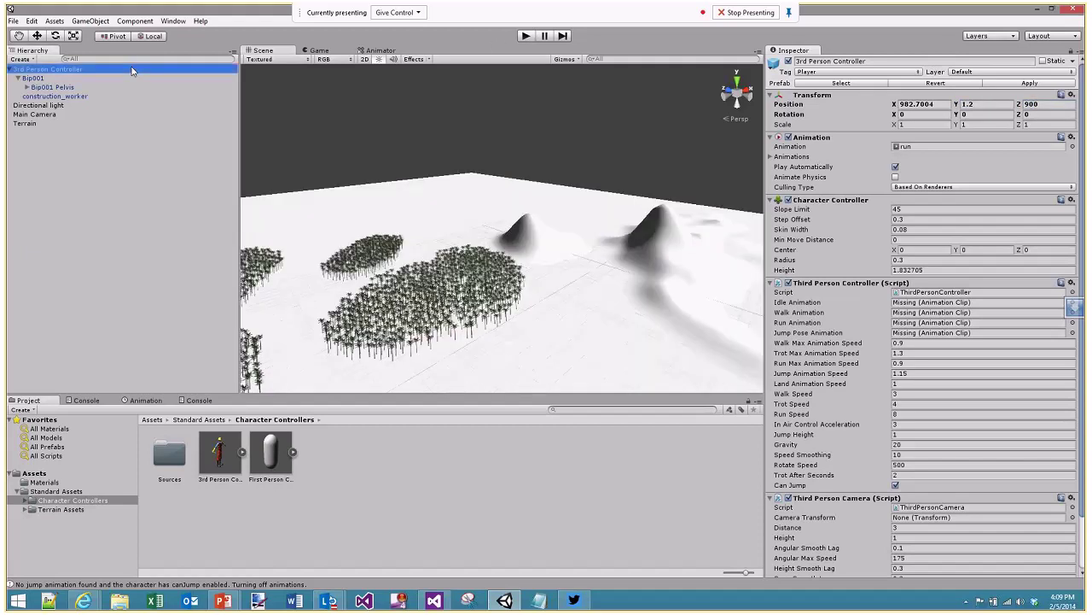
Run the scene in Play mode and steer the character toward the gap between the palm groves
click(526, 36)
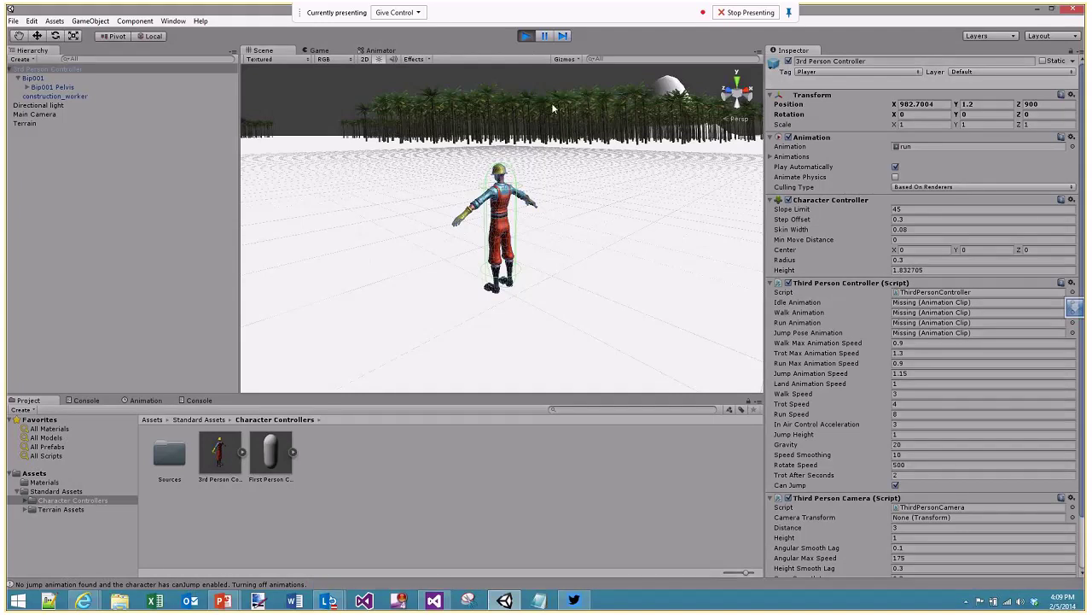
key(Left)
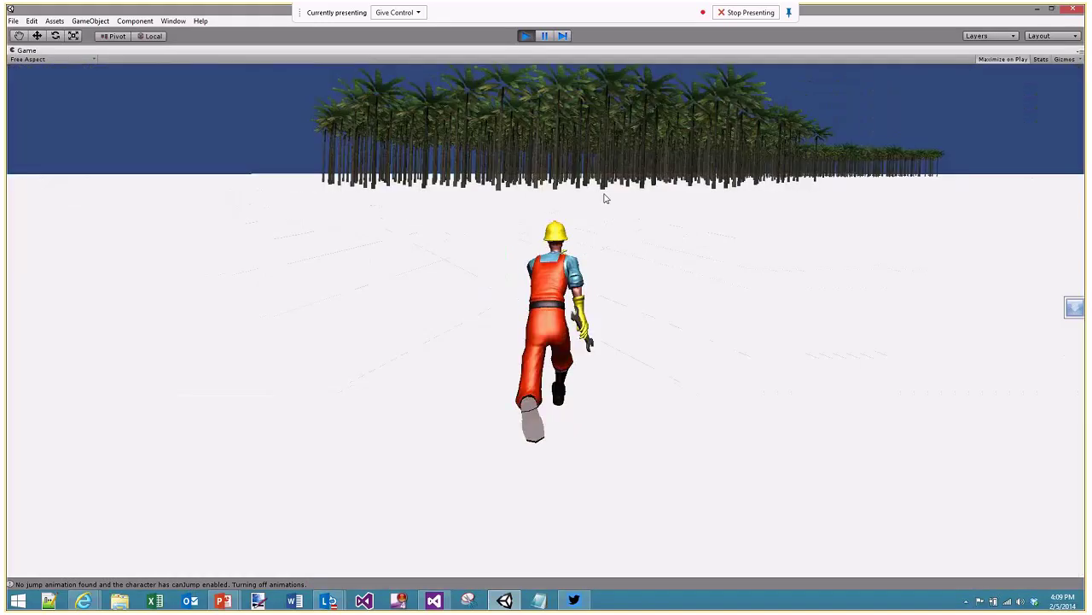
key(Right)
key(Right)
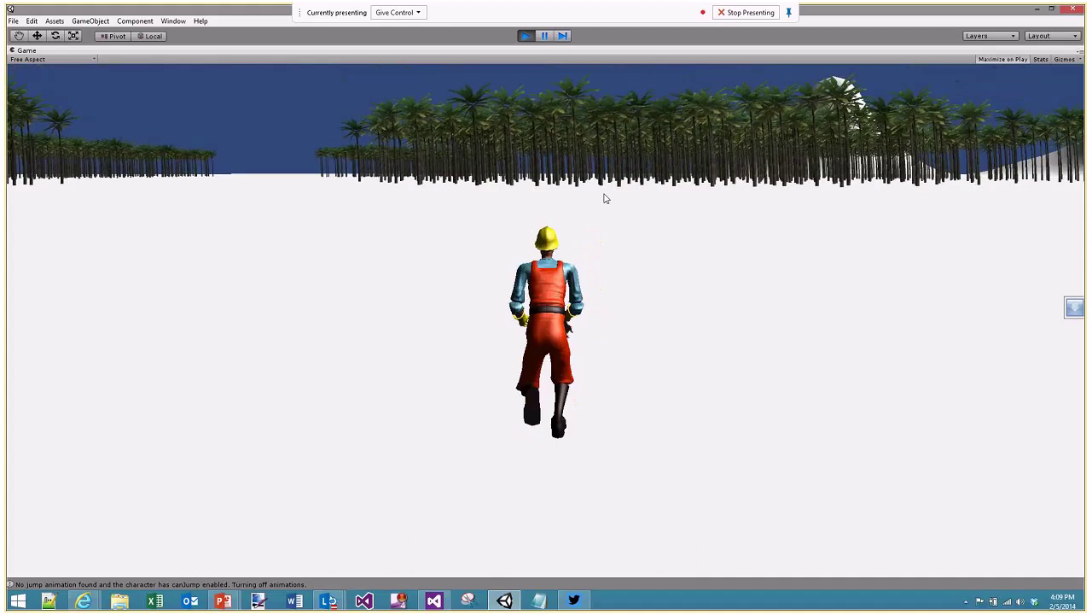
key(Left)
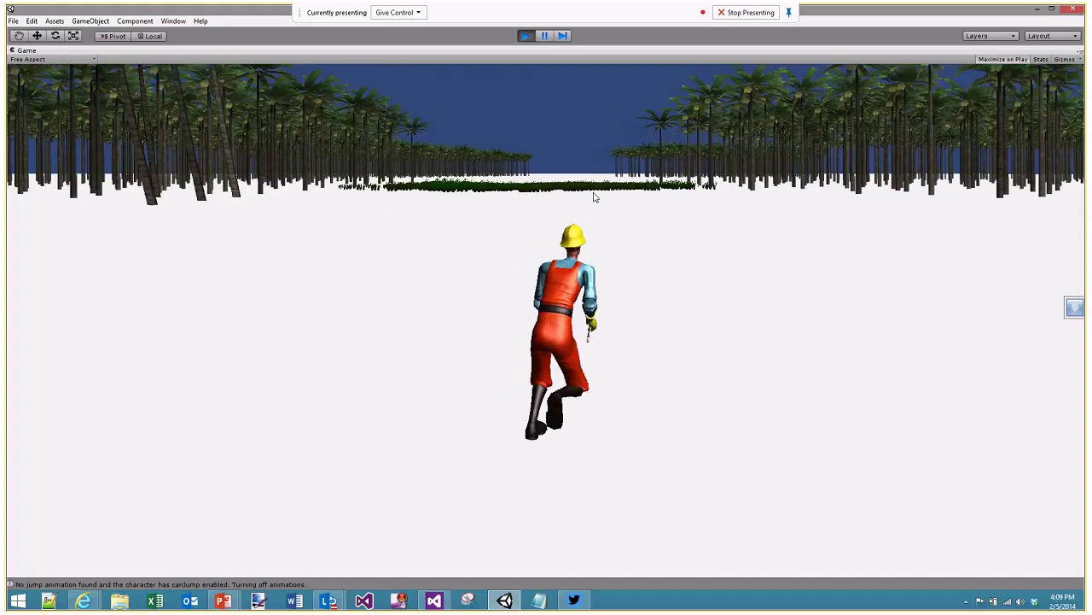
Steer the character past the grass patch and in among the palm trees, and stop Play mode
key(d)
key(a)
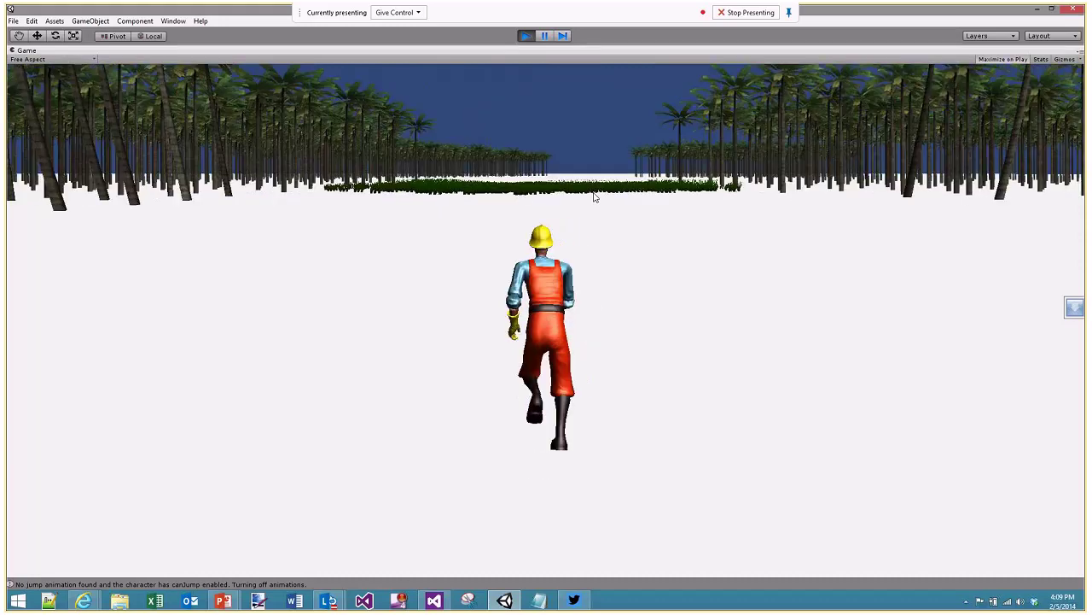
key(d)
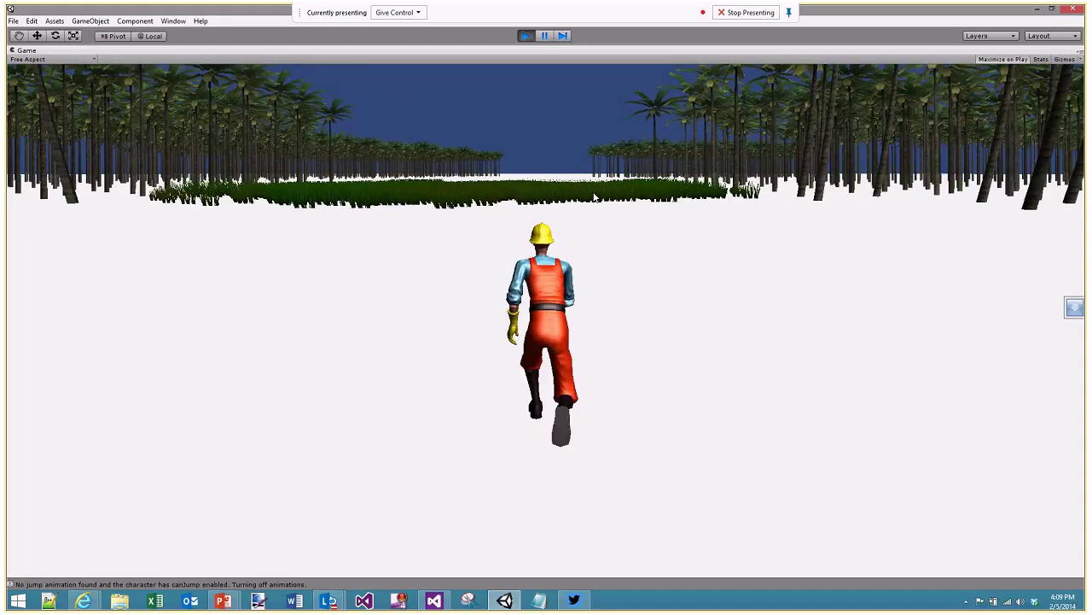
key(d)
key(d)
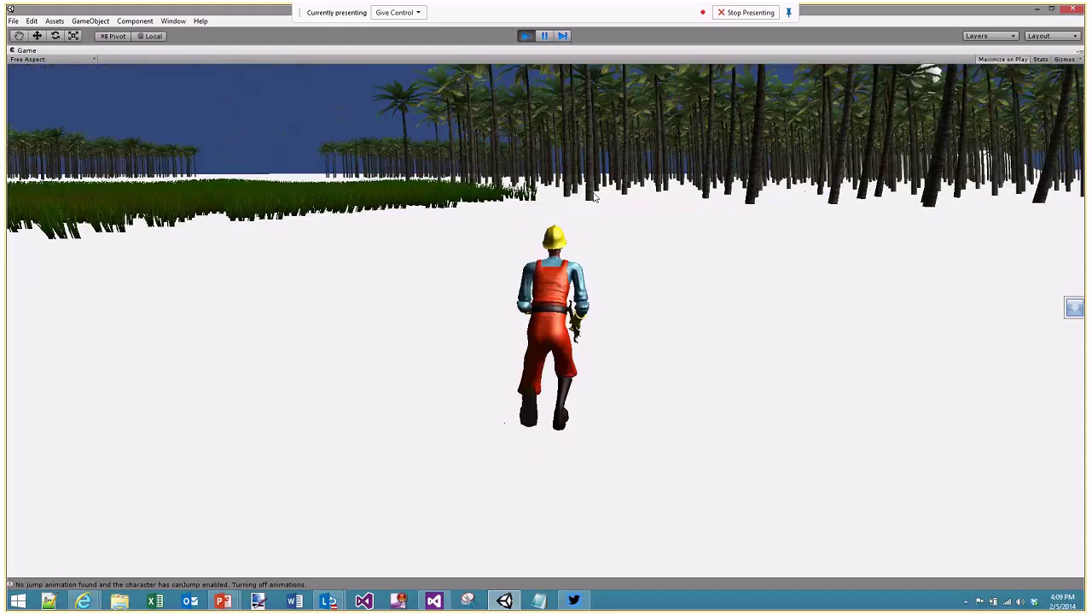
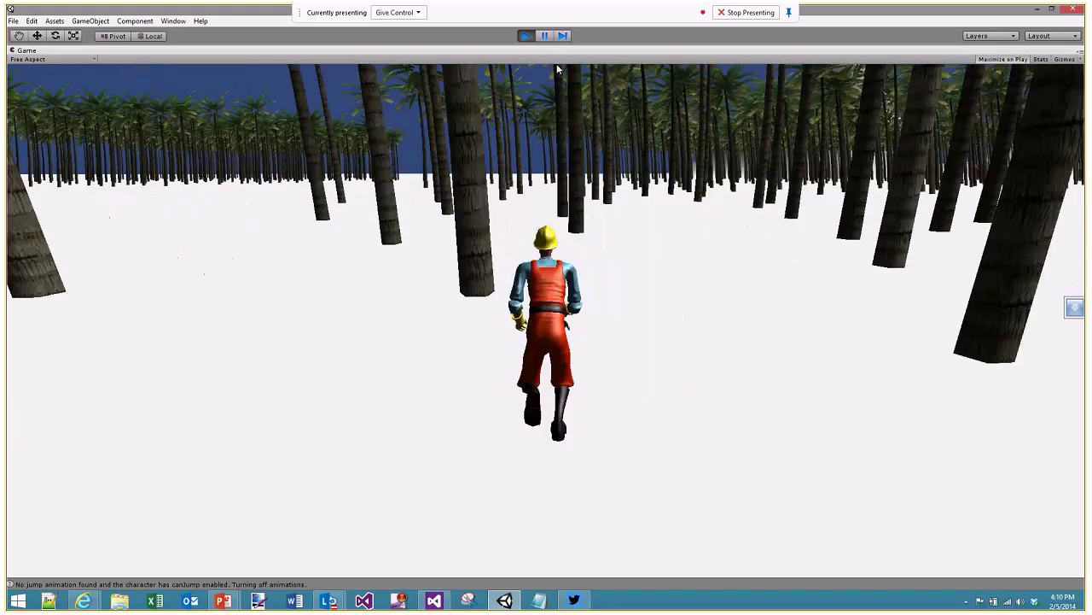
click(521, 38)
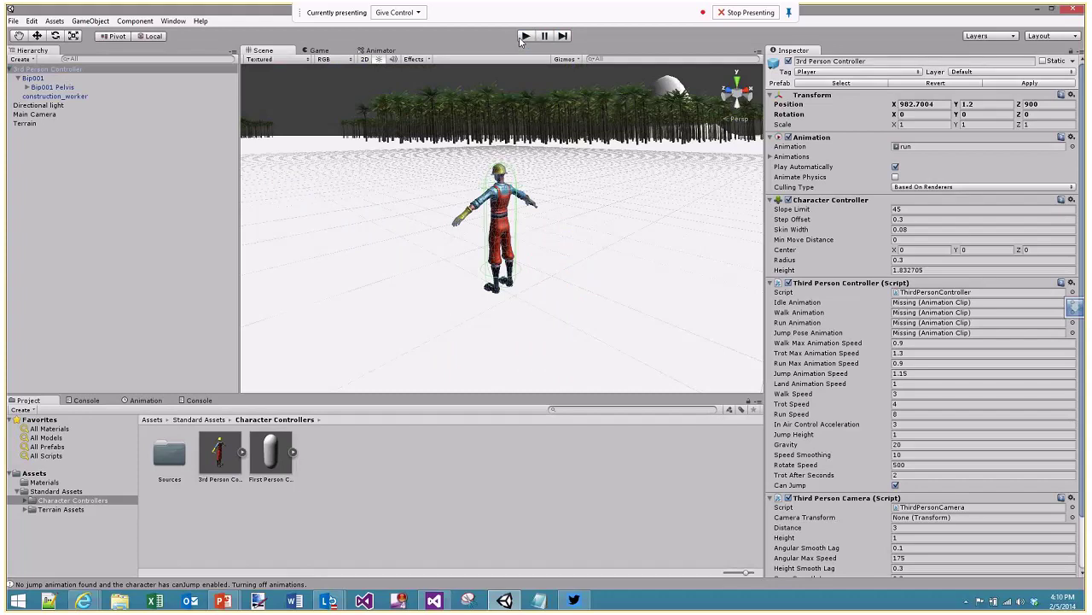
Play the scene again and outline the plain blue background between the palms with a red pen annotation, clearing it and stopping Play mode when finished
click(525, 36)
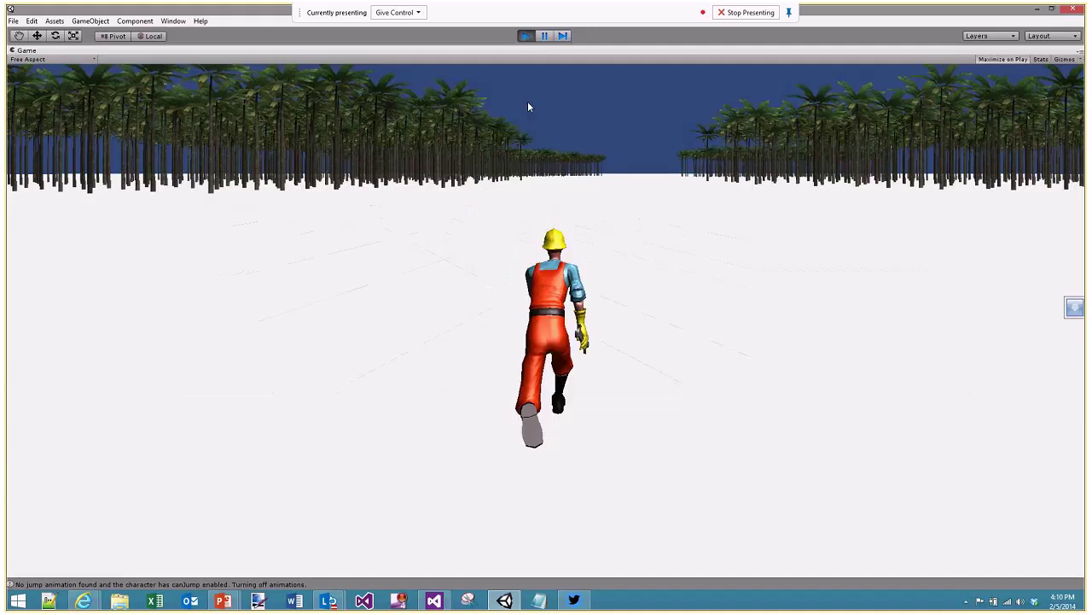
key(ctrl+4)
drag(527, 61, 645, 88)
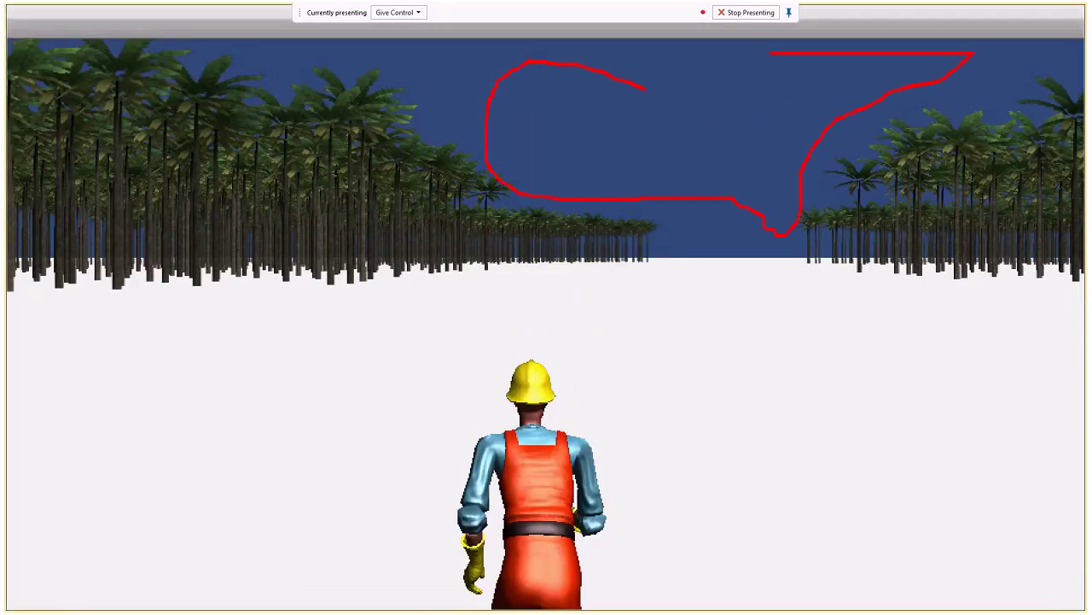
mouse_move(483, 182)
mouse_down()
mouse_move(745, 264)
mouse_move(798, 249)
mouse_move(802, 214)
mouse_up()
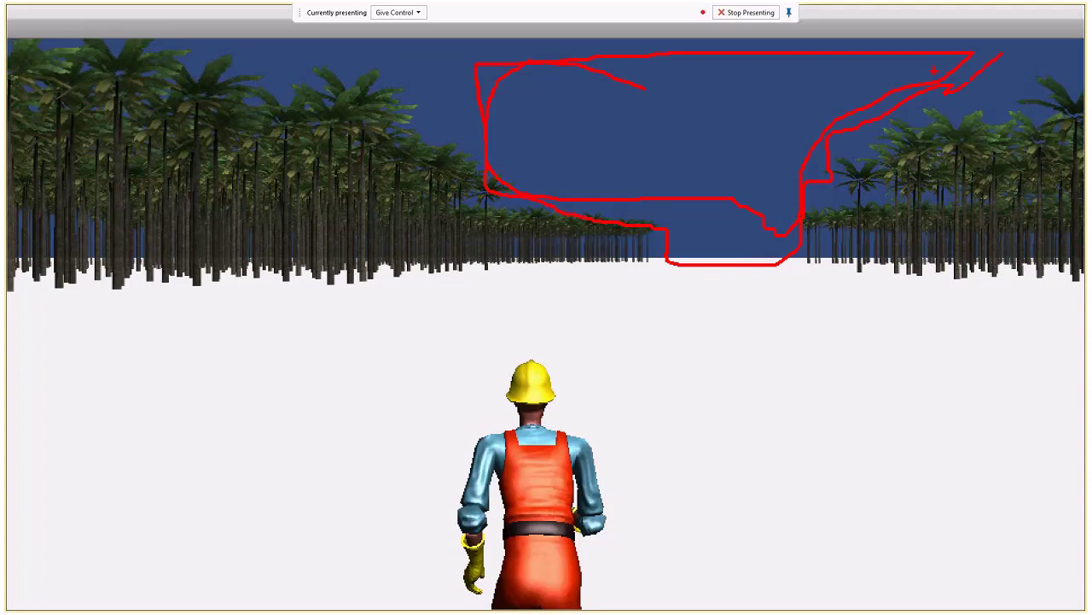
key(Escape)
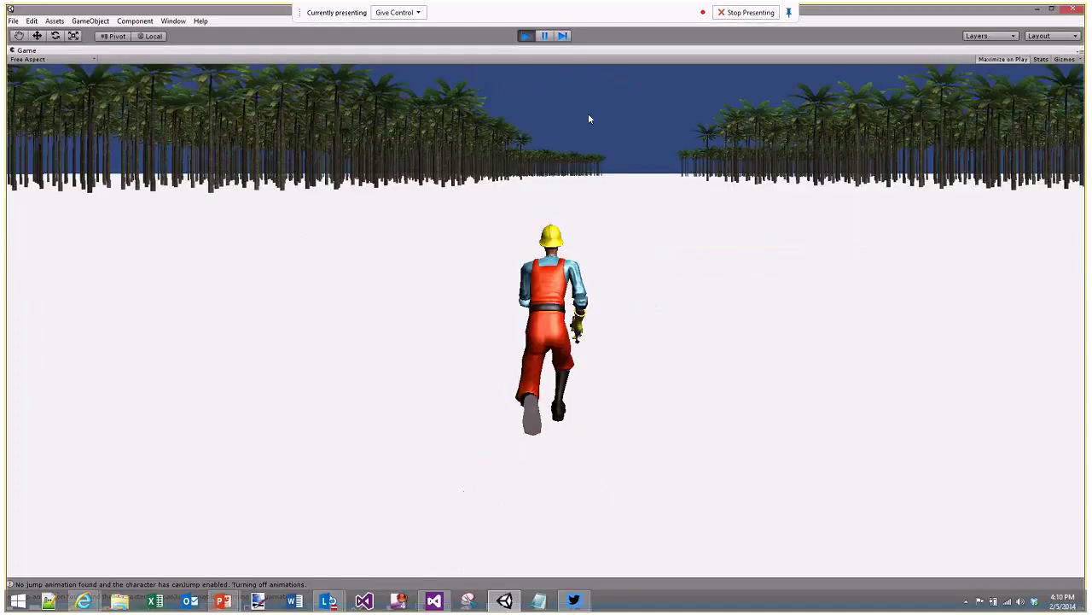
click(533, 36)
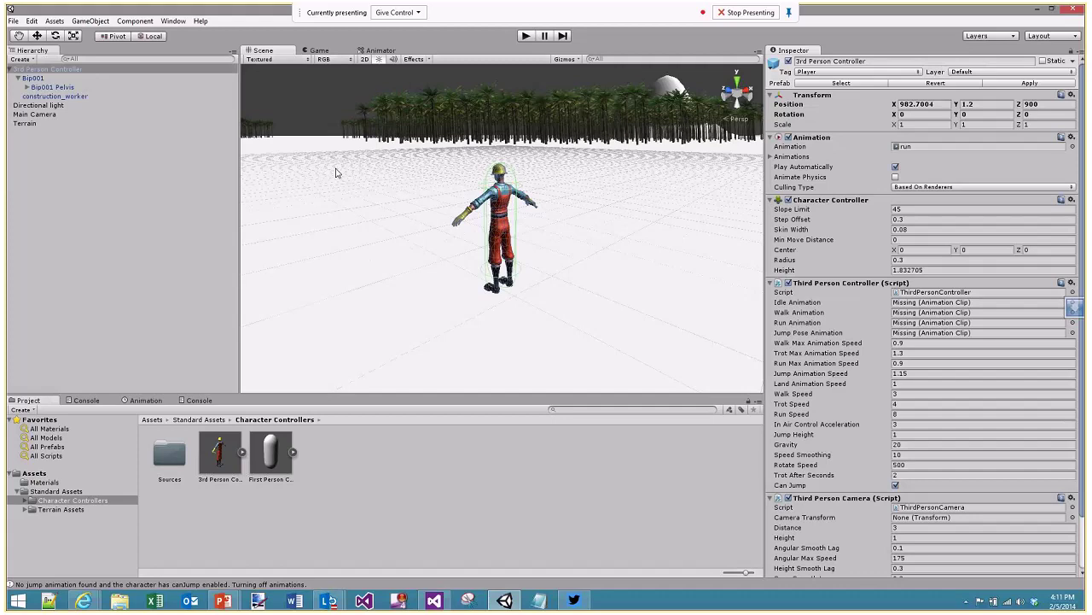
Add a Skybox component to the Main Camera
click(37, 125)
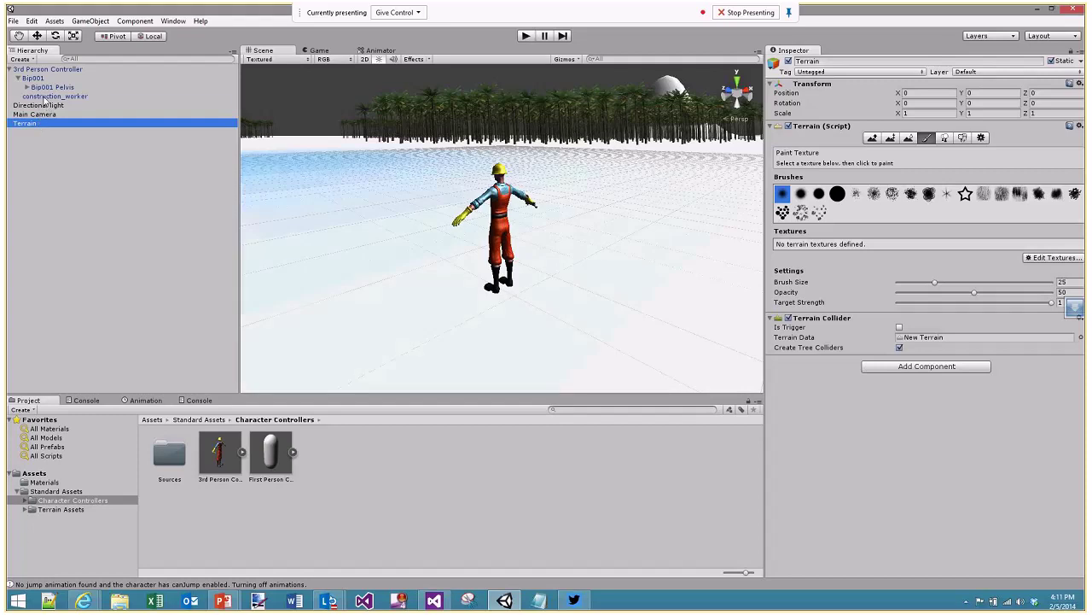
click(38, 117)
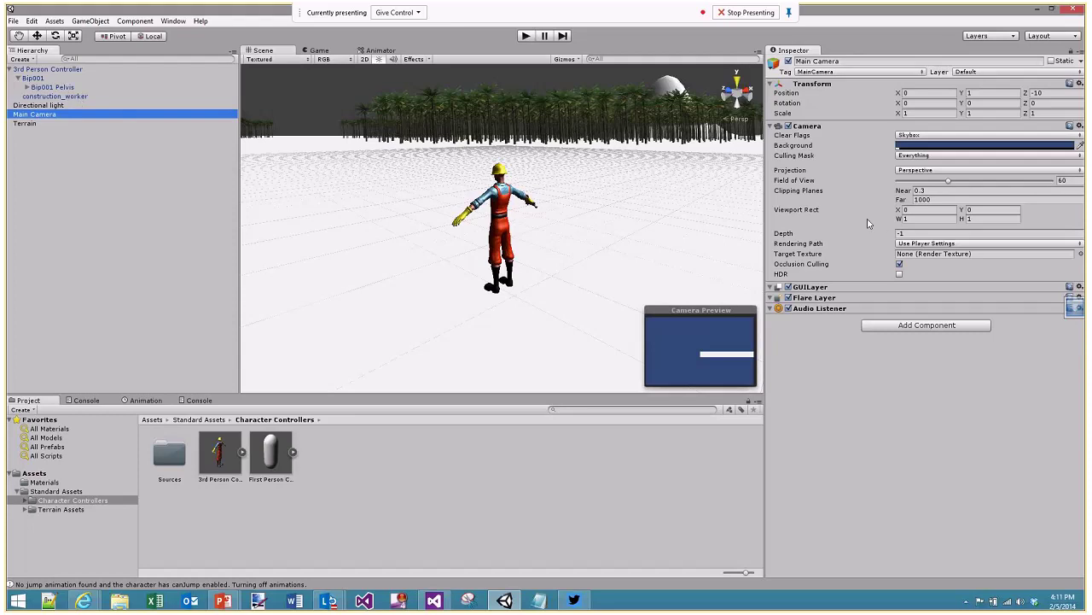
click(917, 325)
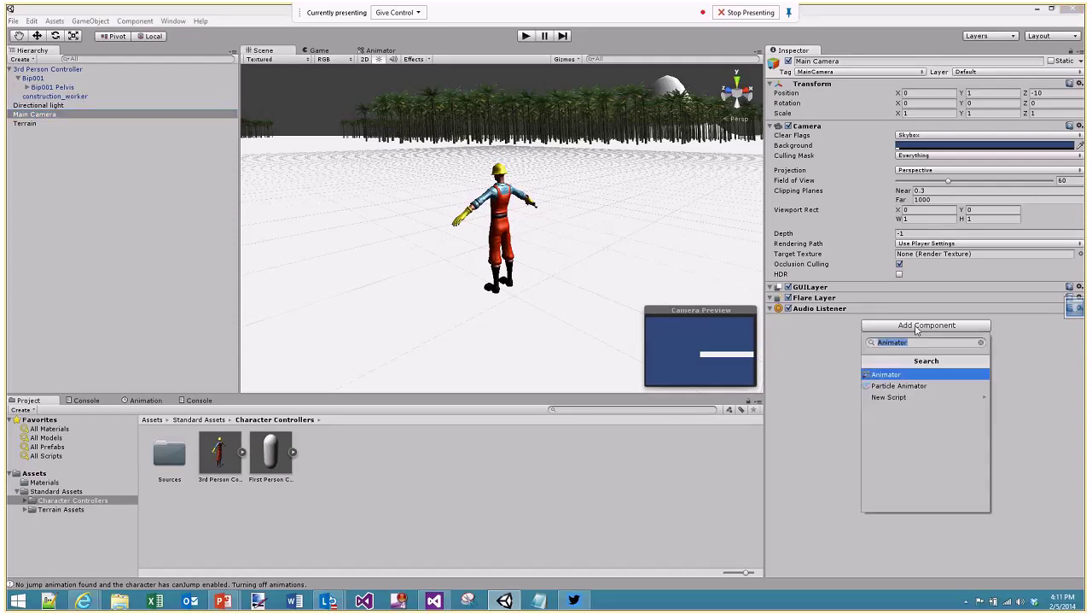
text(skybox)
key(Return)
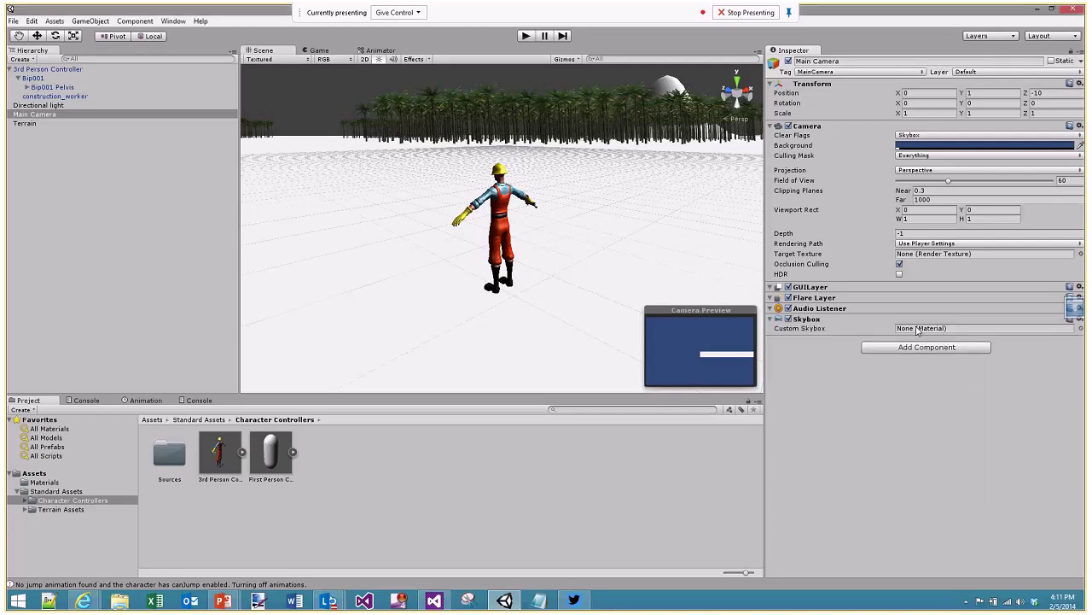
click(1081, 328)
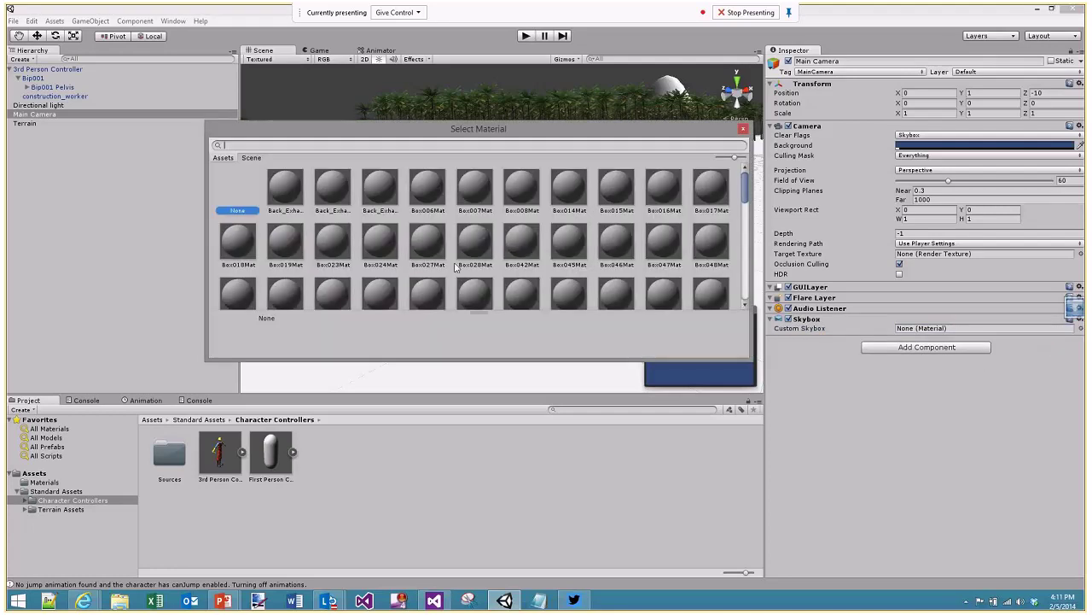
scroll(478, 257, down, 5)
scroll(500, 249, down, 10)
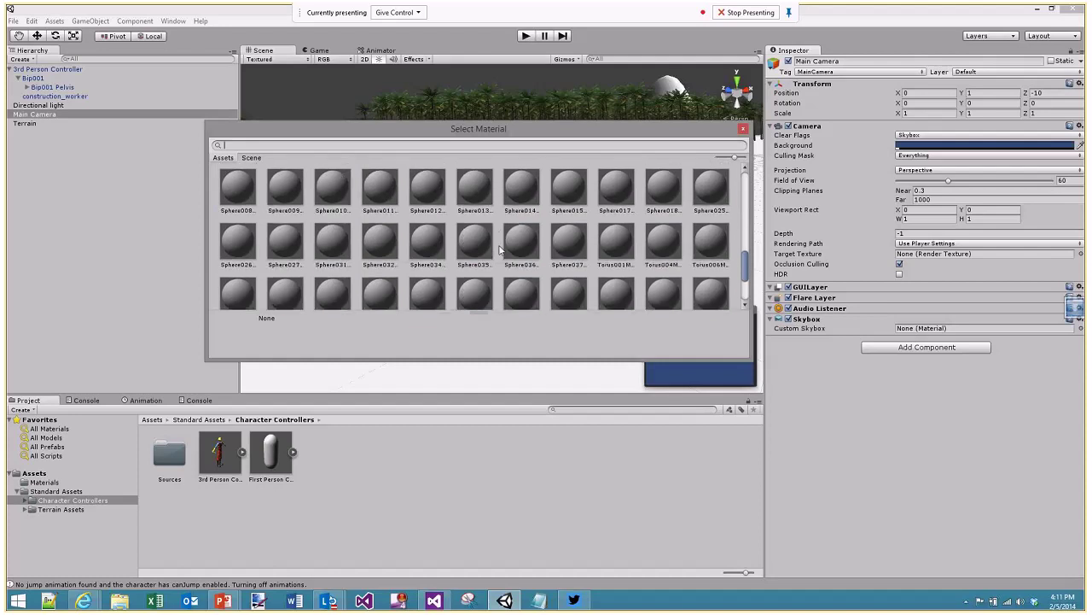
click(742, 129)
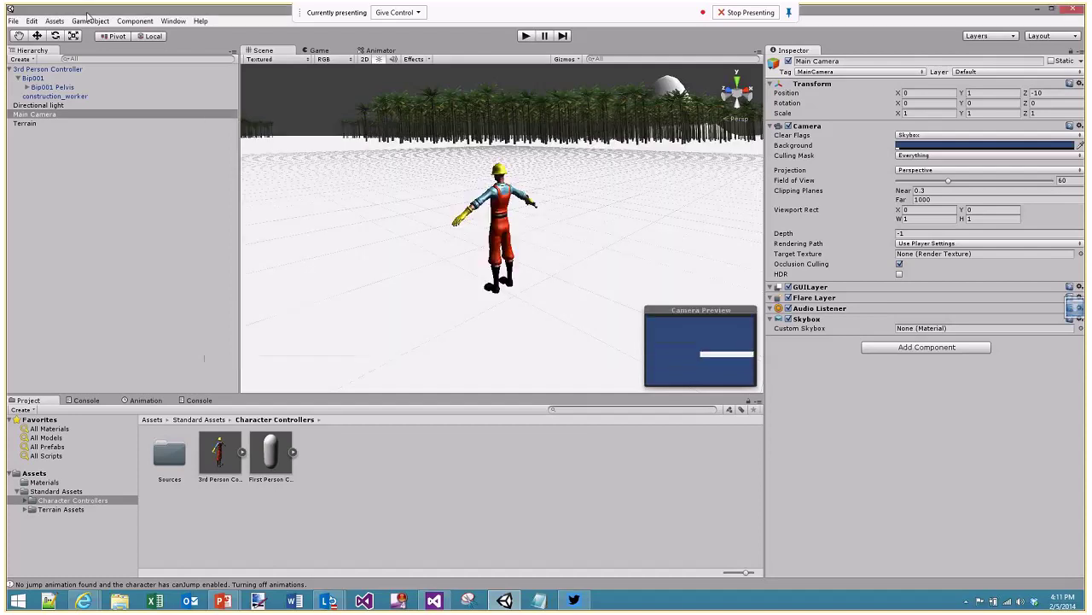
click(53, 21)
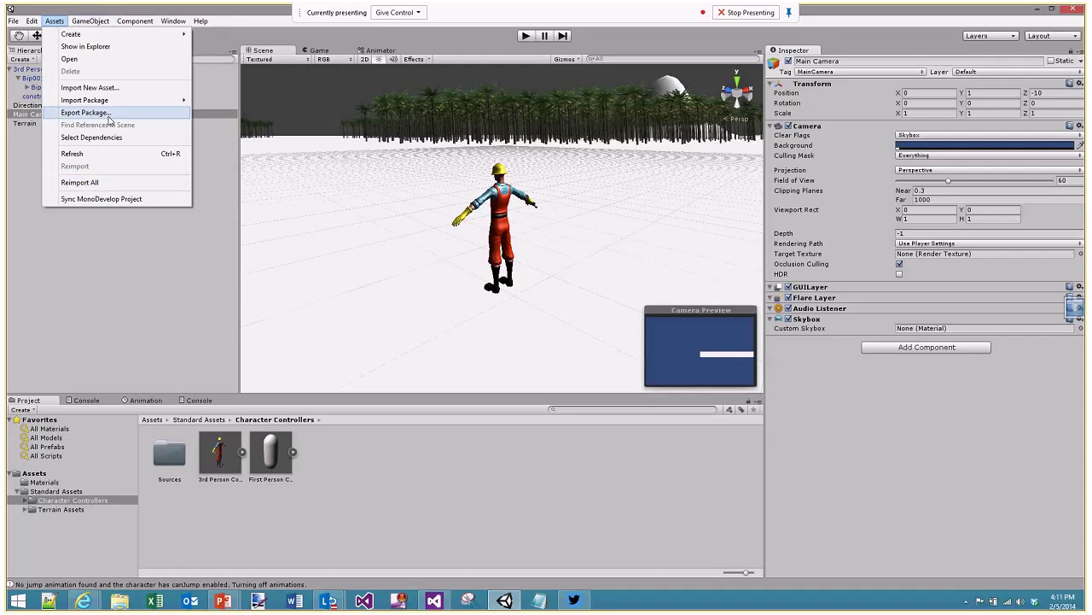
mouse_move(116, 106)
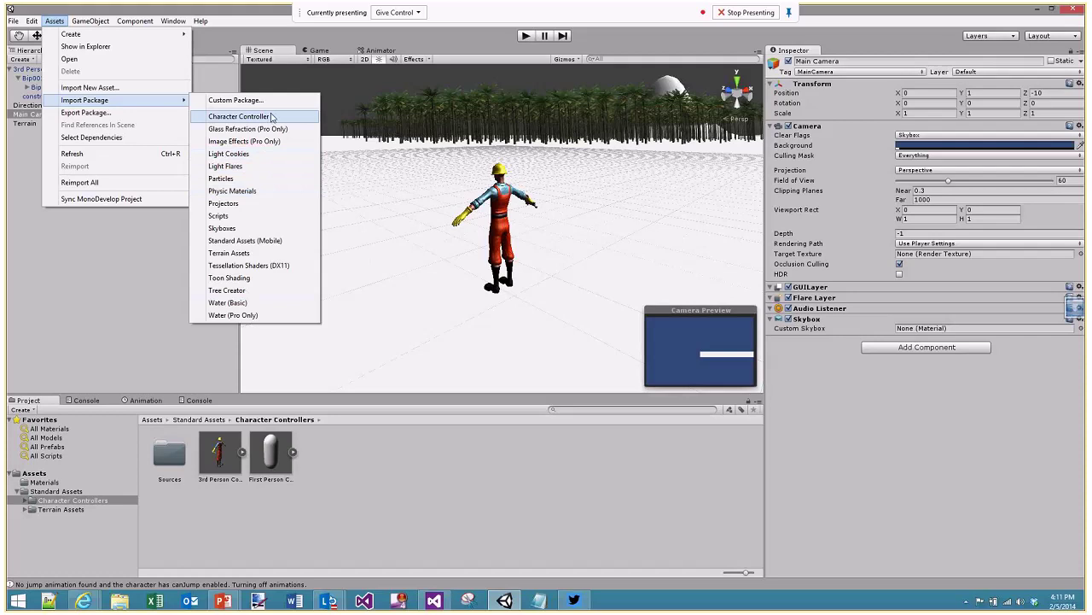
click(78, 9)
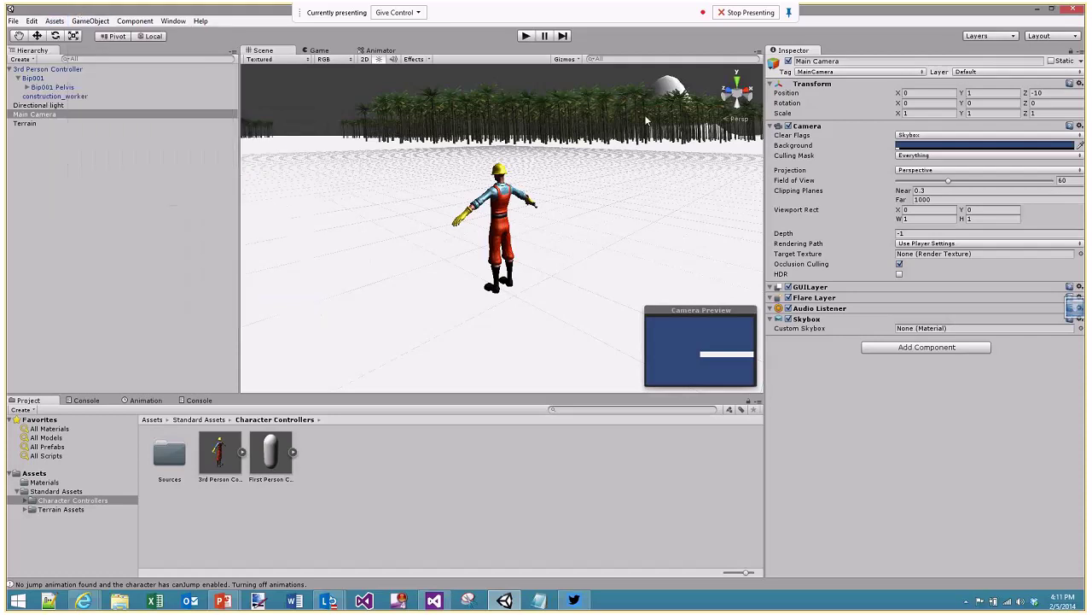
Assign the grass material as the Main Camera's custom skybox, and check the camera's Clear Flags options
click(1079, 327)
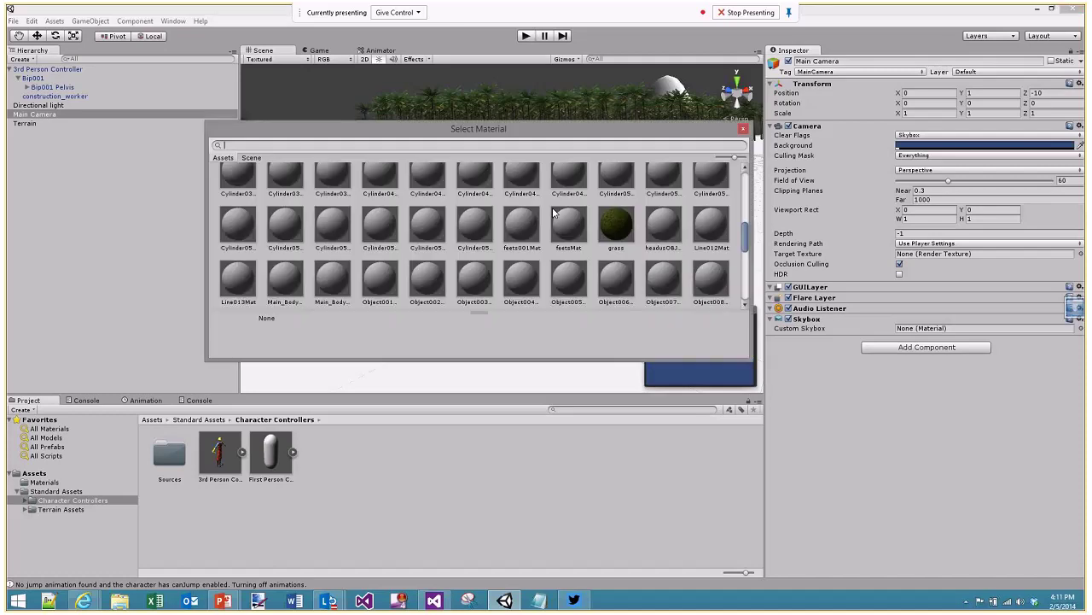
double_click(616, 233)
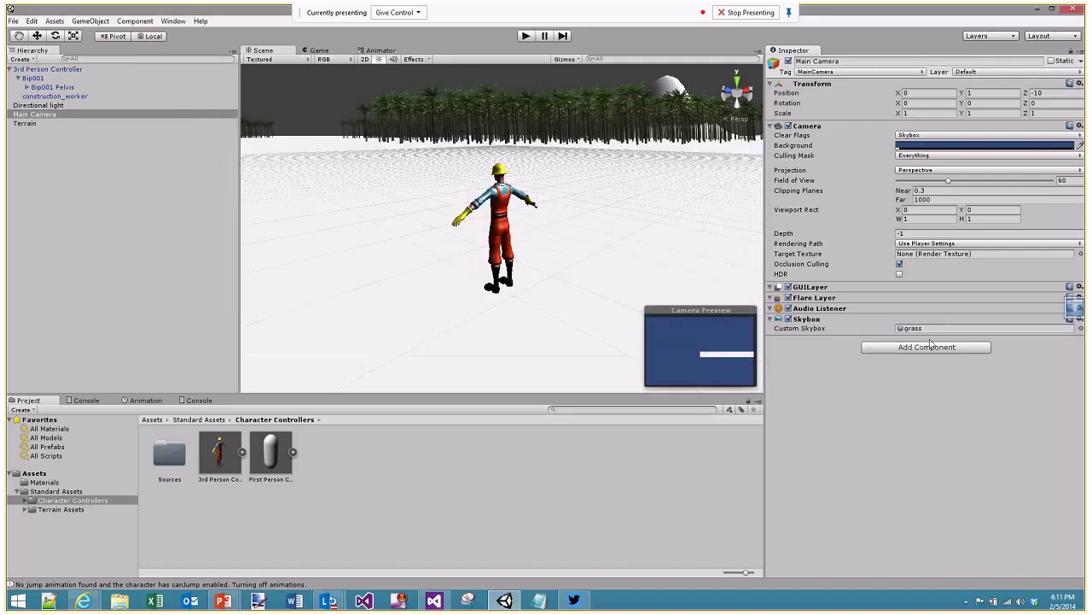
click(923, 136)
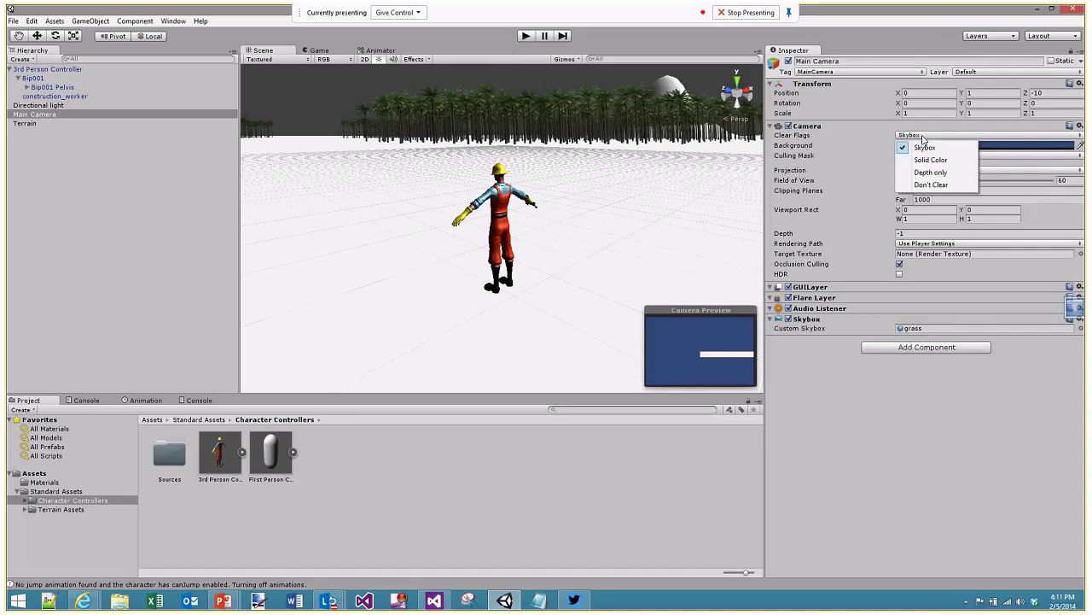
click(923, 137)
click(923, 137)
Run the scene in Play mode and outline the grass skybox between the palm groves with a red annotation
click(526, 37)
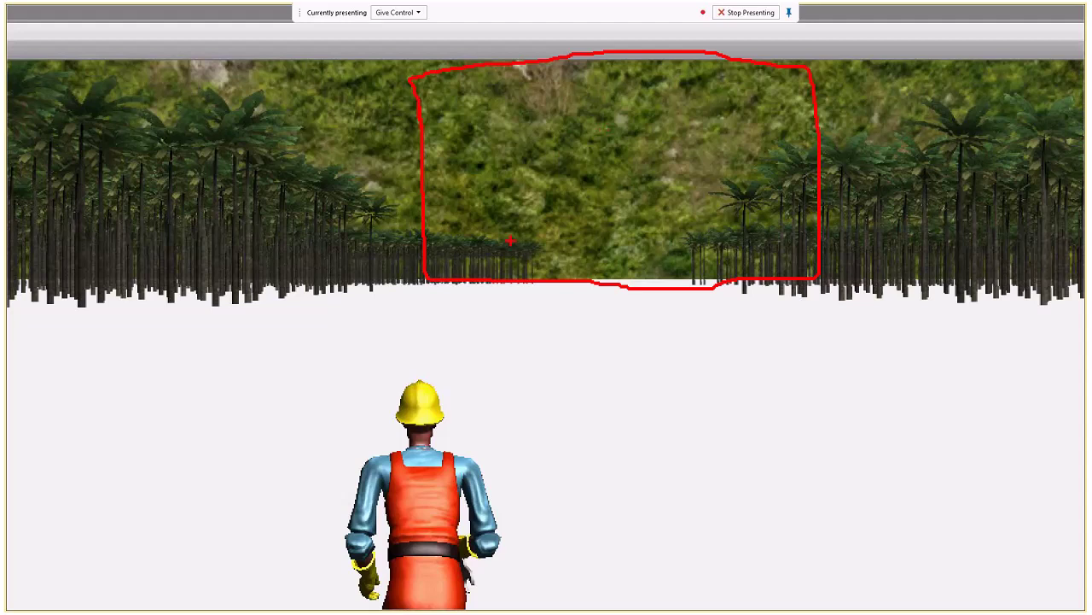
key(Escape)
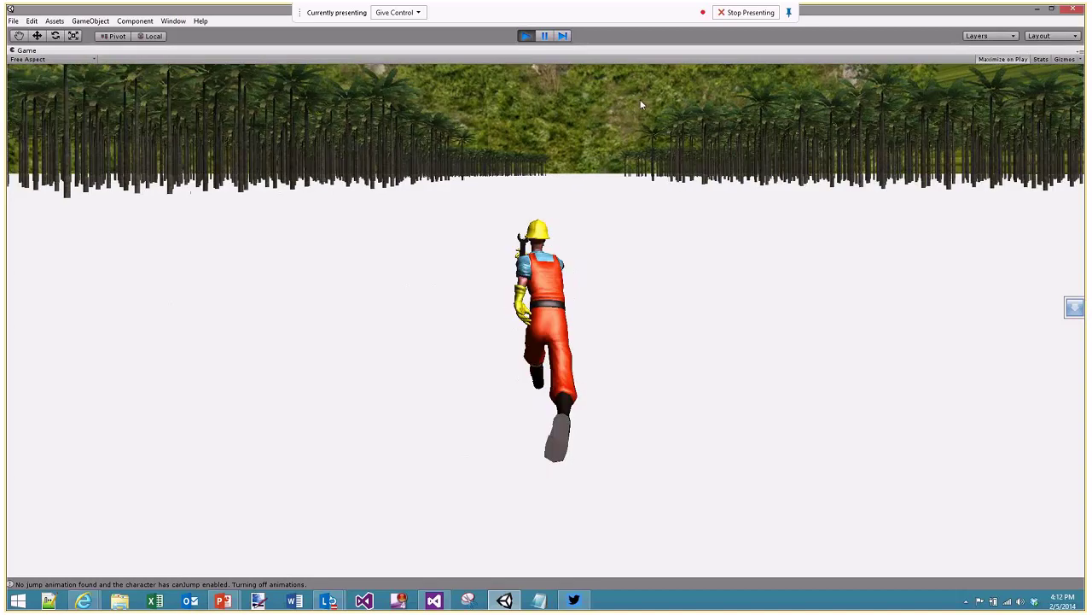
Turn the running character left and right across the terrain to inspect the grass skybox from all directions
key(Right)
key(Left)
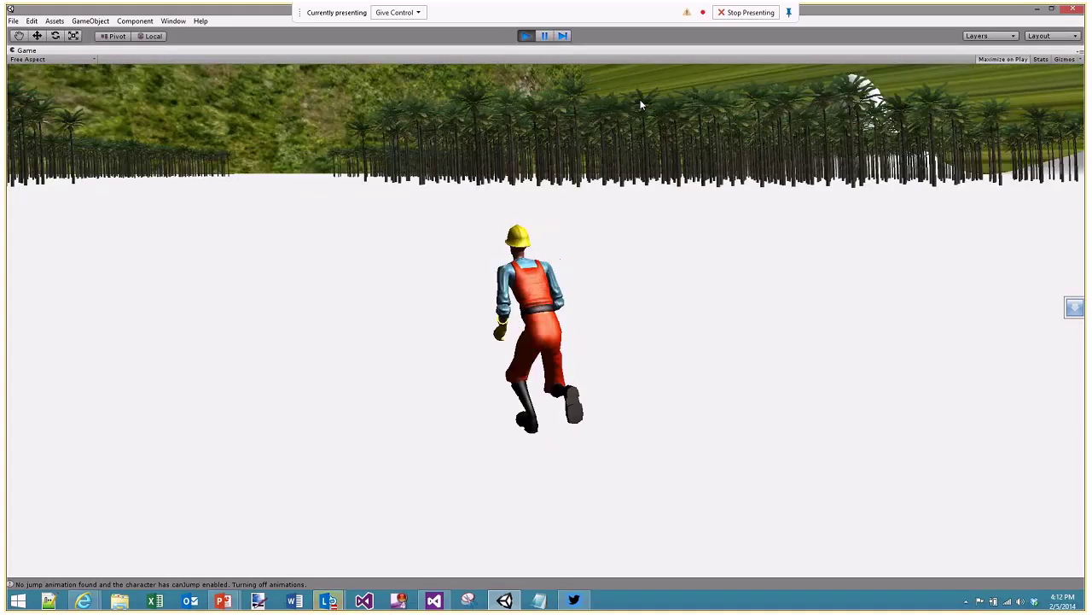
key(Left)
key(Right)
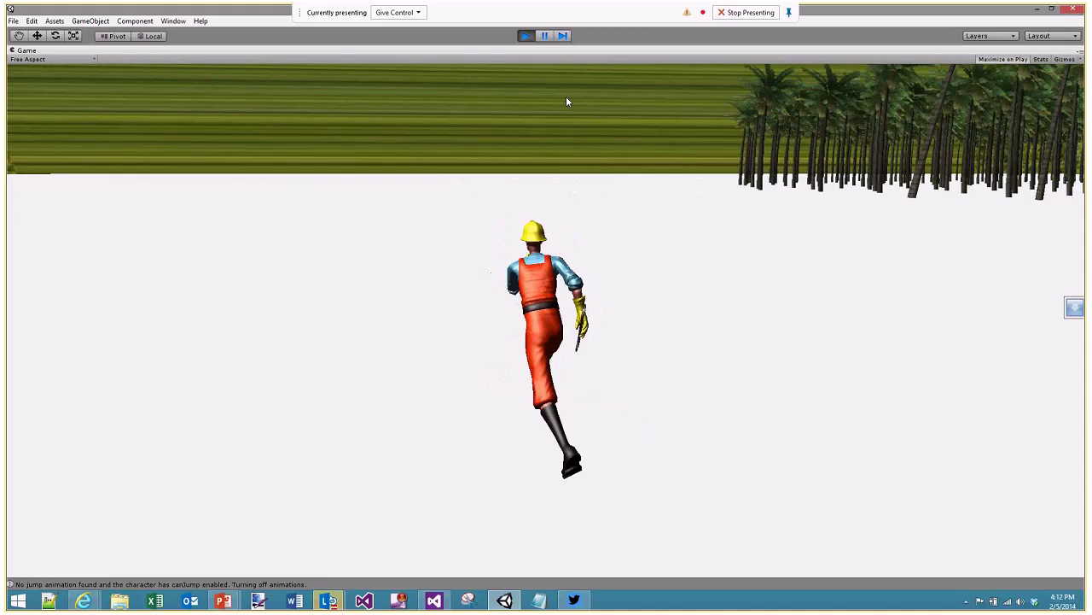
key(Left)
key(Left)
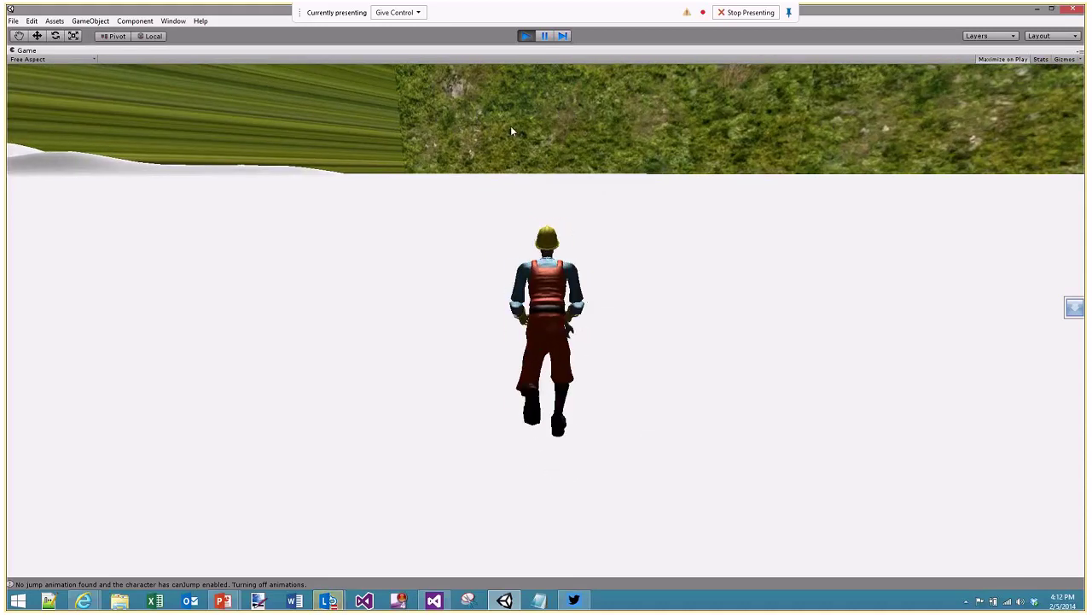
key(Left)
key(Right)
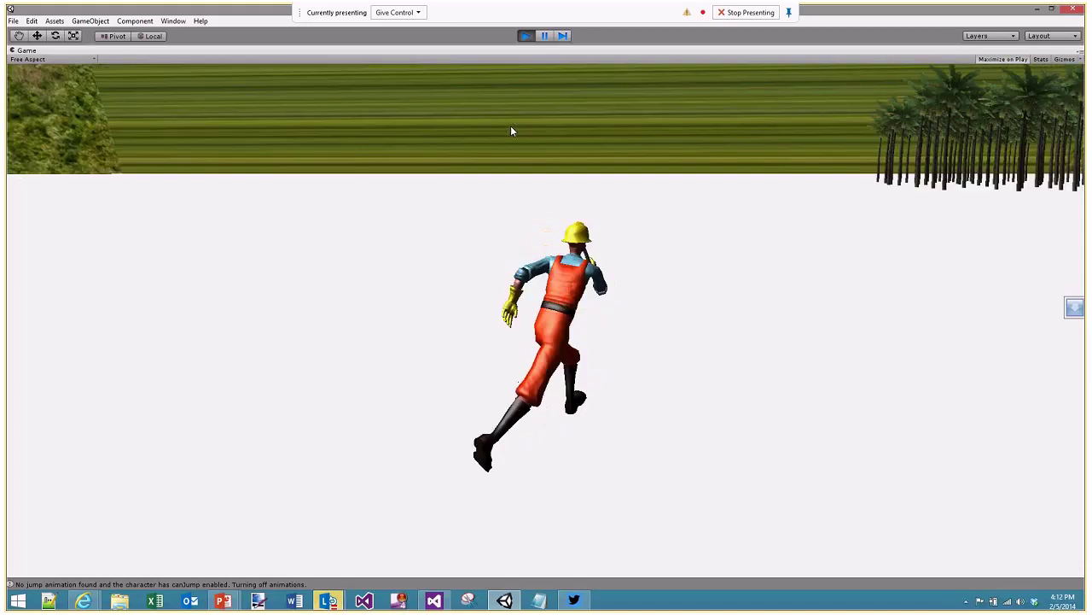
key(Right)
key(Right)
key(Left)
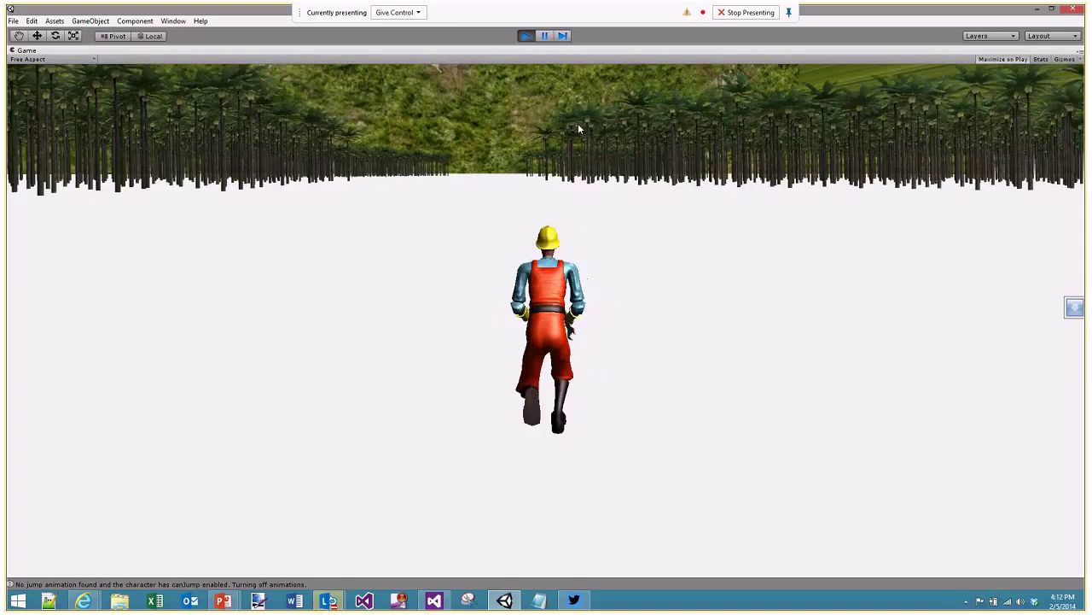
key(Left)
key(Right)
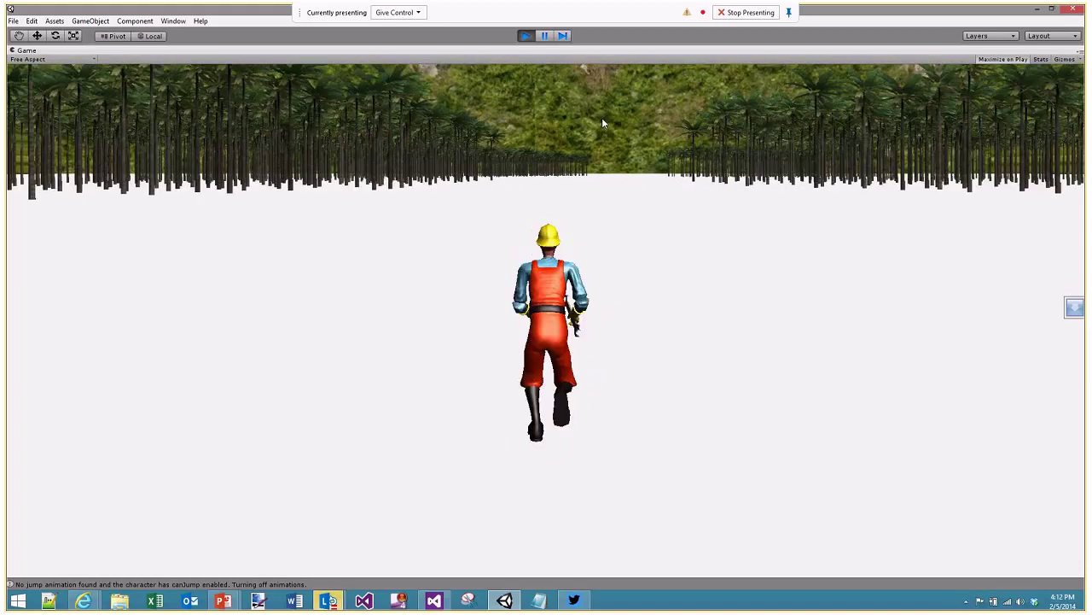
Steer the running character right and left toward the grass patch between the palm groves
key(Right)
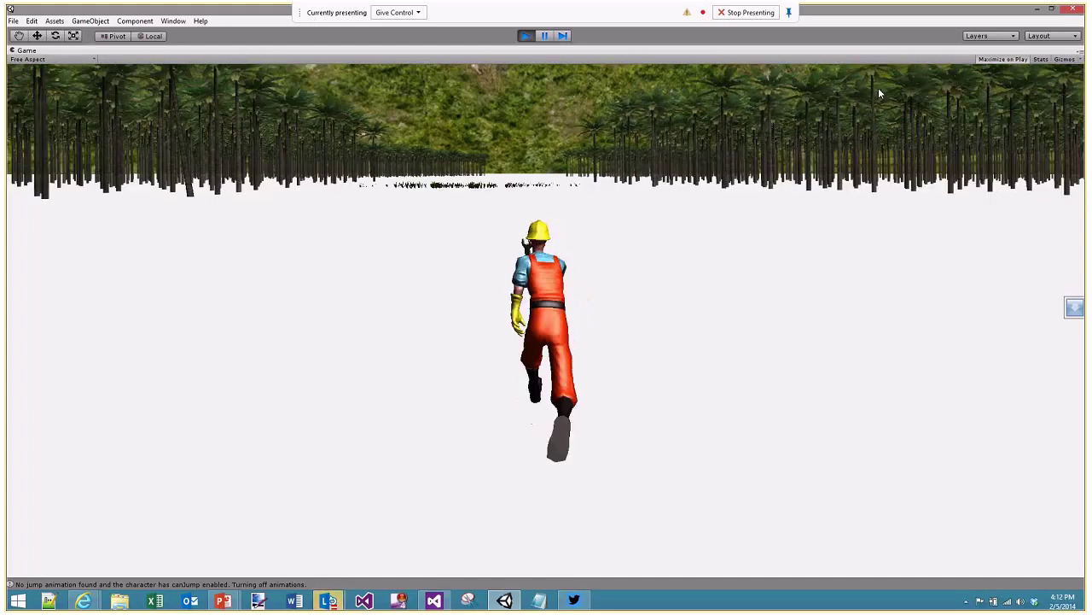
key(Left)
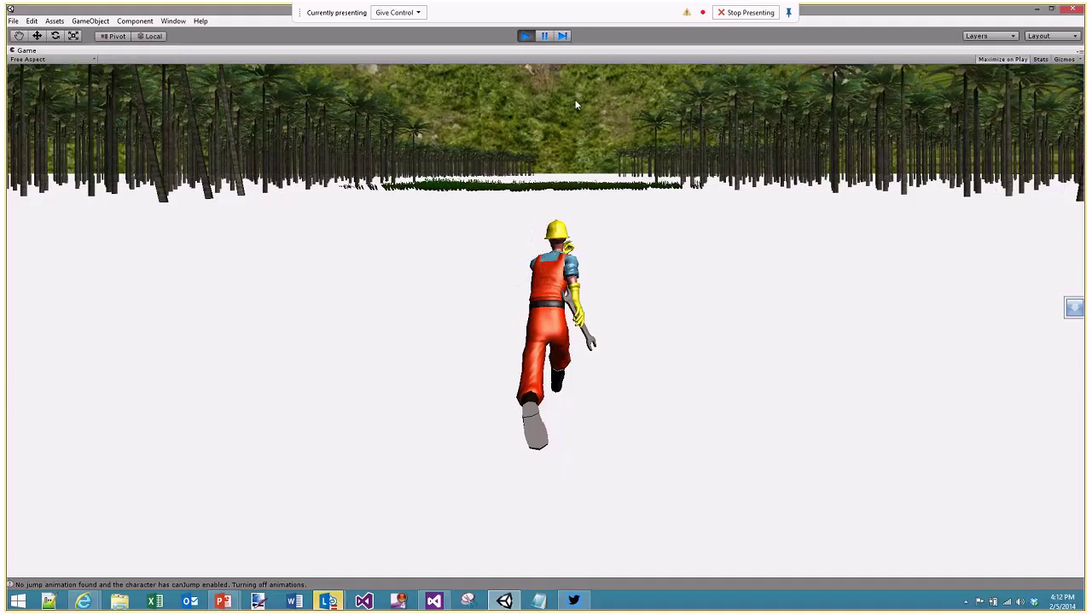
Check the participants and chat in the meeting window, return to the running scene and stop Play mode
click(686, 12)
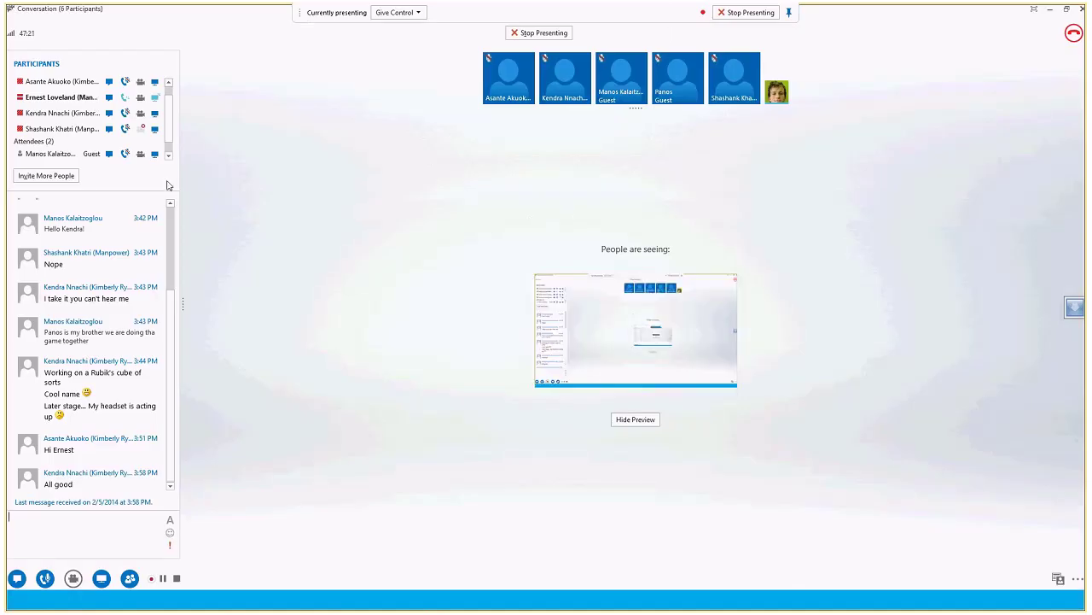
scroll(171, 132, down, 1)
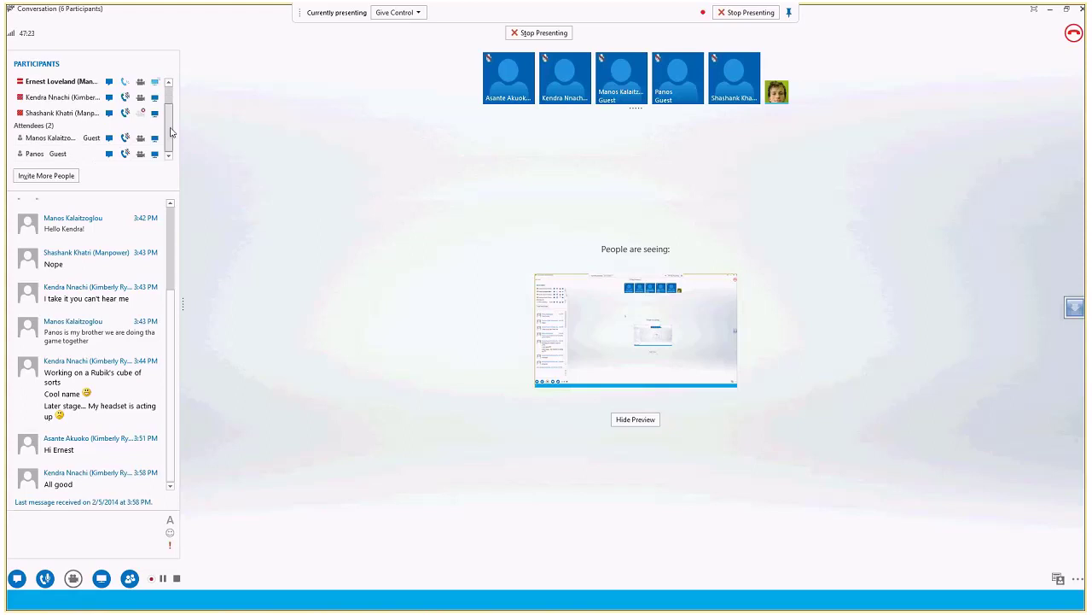
scroll(170, 132, up, 2)
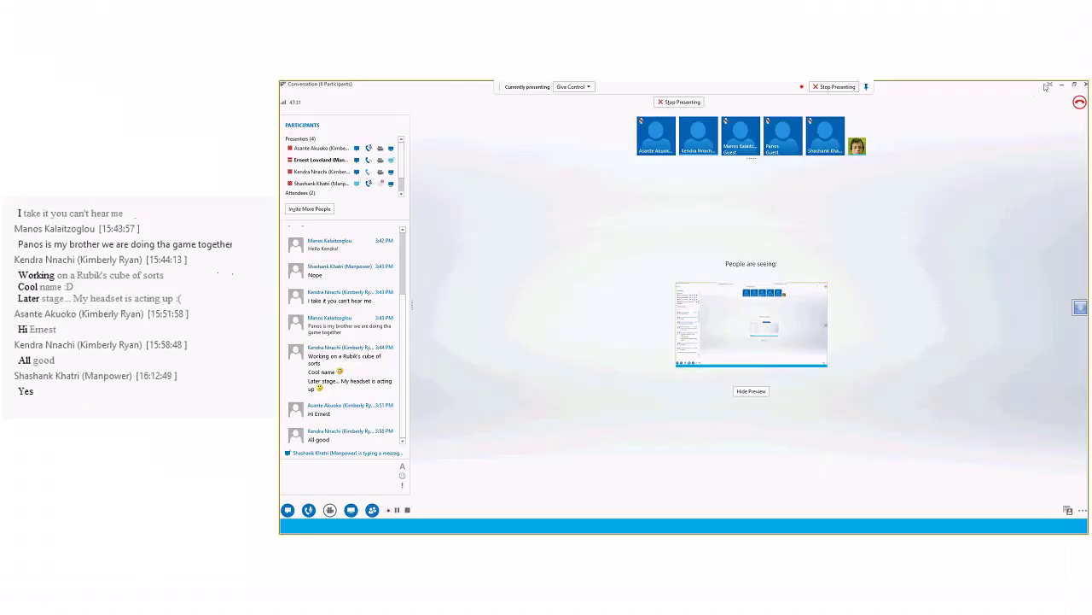
click(1061, 86)
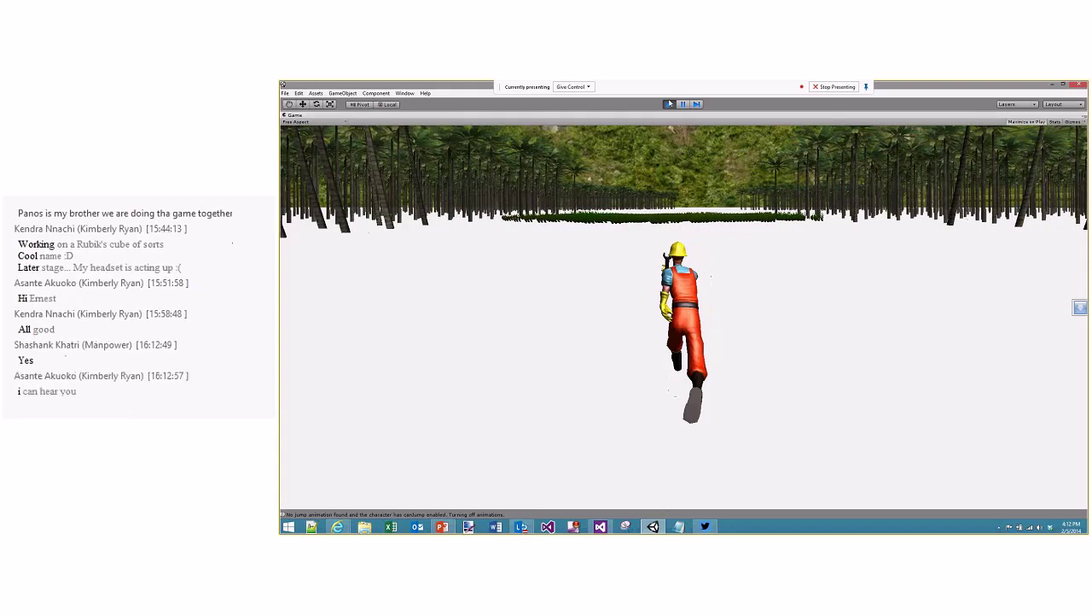
key(ctrl+p)
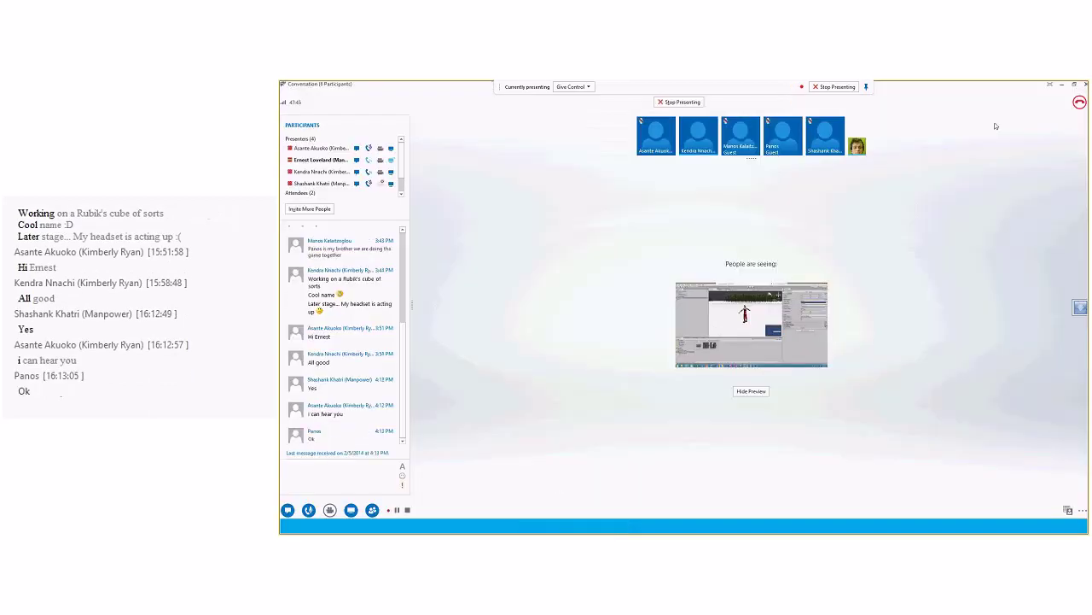
click(1061, 85)
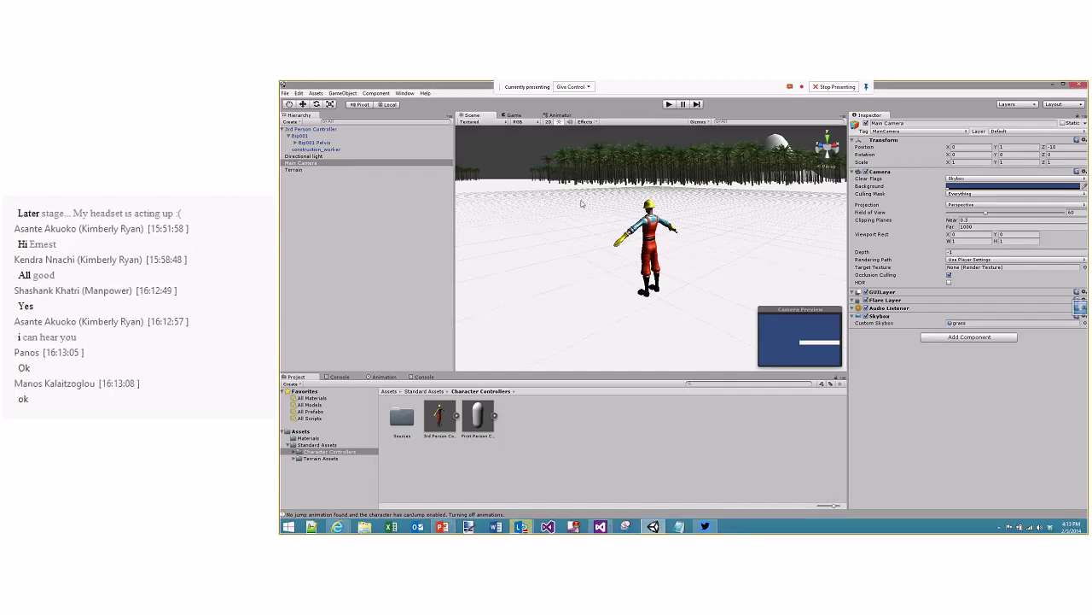
Add a cube in front of the third-person character and raise it above the terrain to a Y position of about 3.04
alt+drag(579, 203, 492, 176)
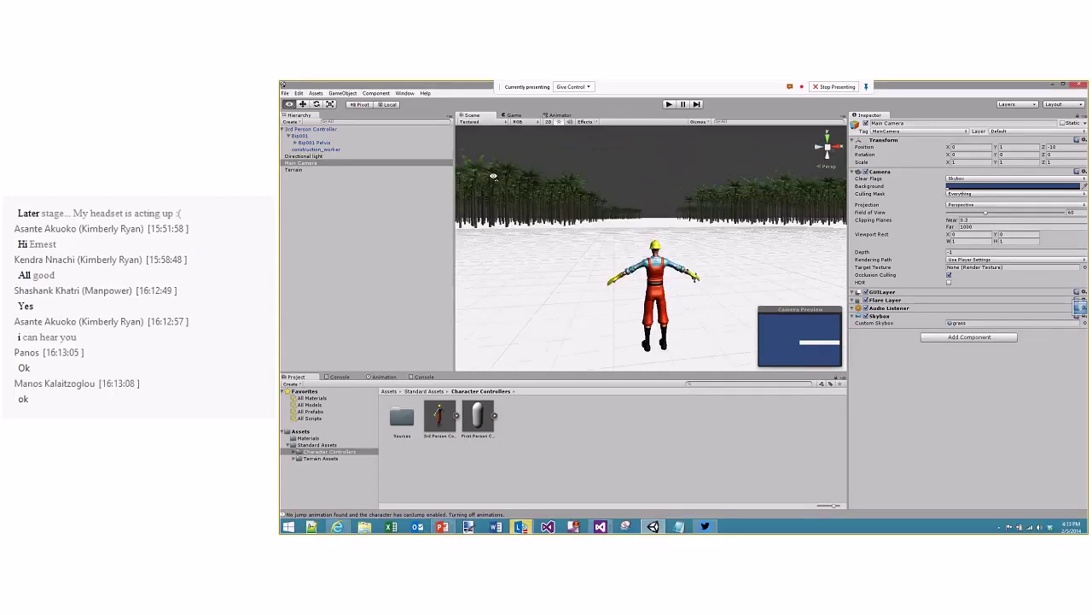
click(342, 92)
mouse_move(385, 117)
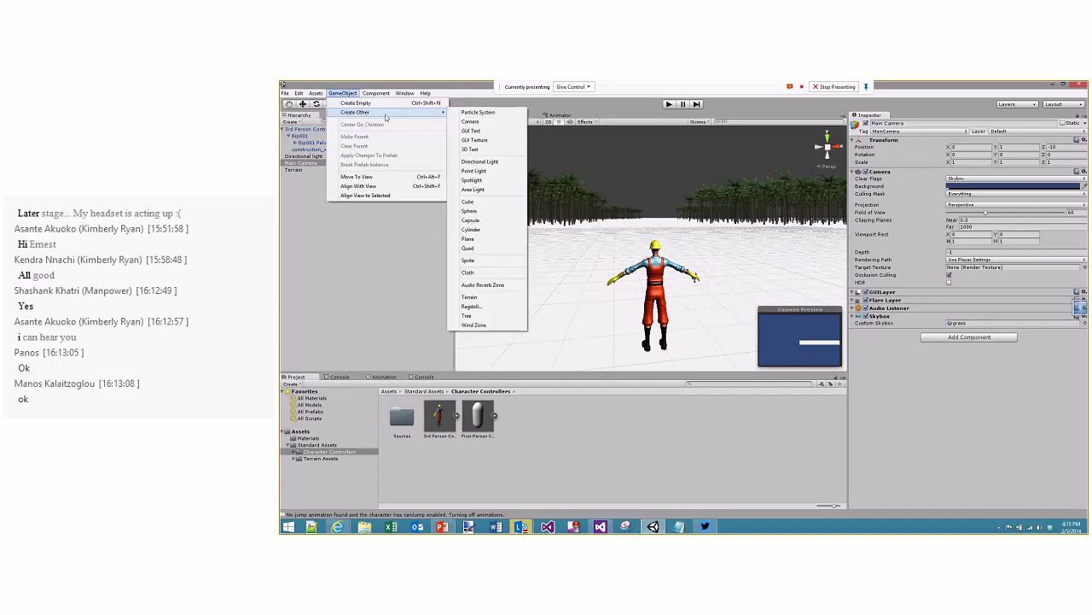
click(493, 204)
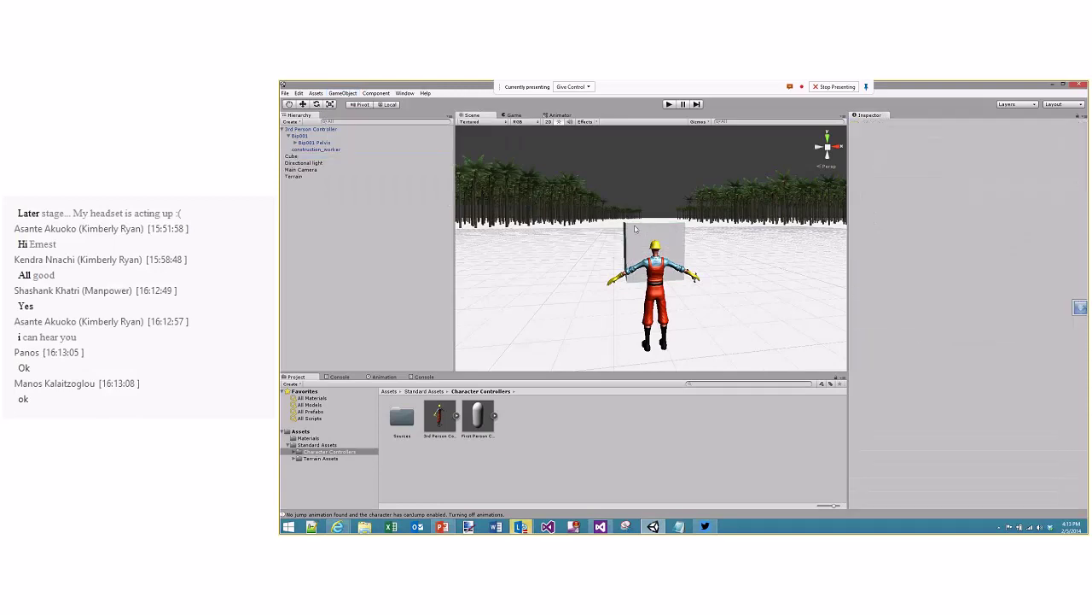
key(w)
drag(651, 215, 653, 145)
alt+drag(615, 201, 427, 205)
alt+drag(580, 192, 424, 157)
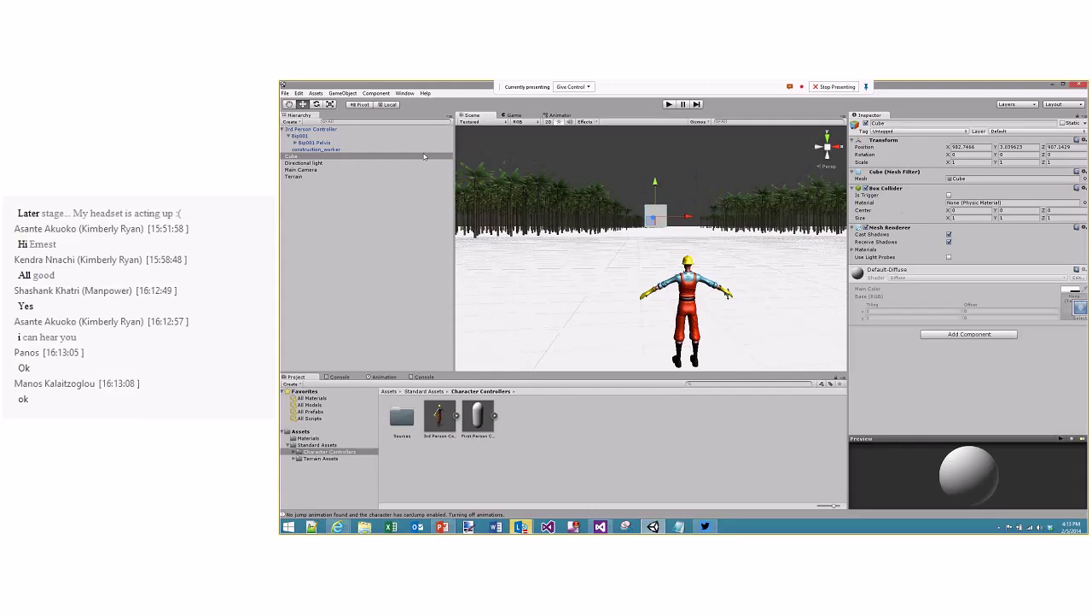
Add a Rigidbody physics component to the cube
click(343, 92)
mouse_move(358, 112)
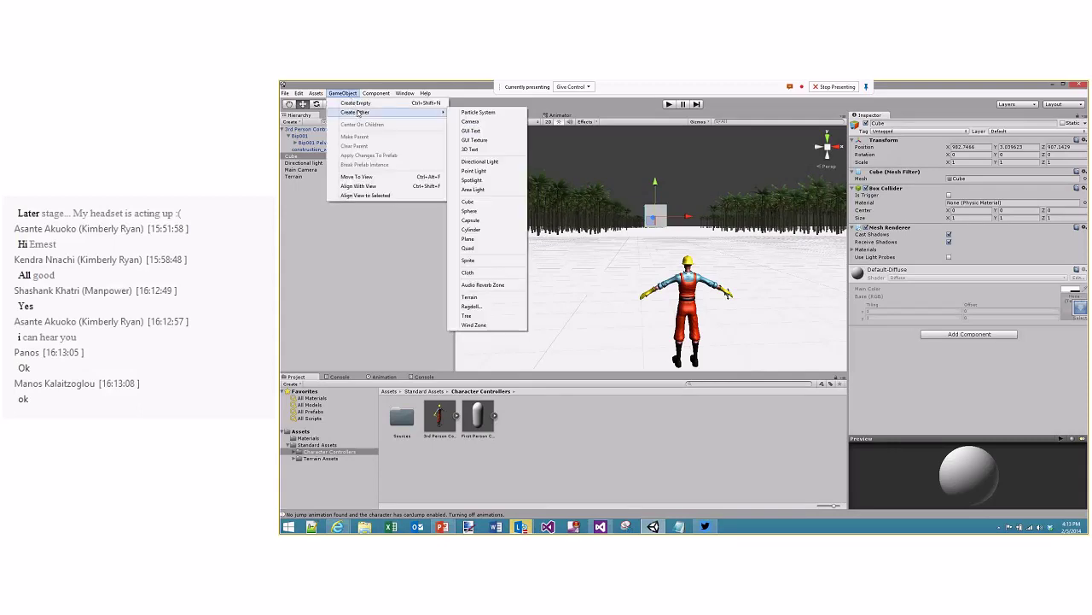
mouse_move(375, 92)
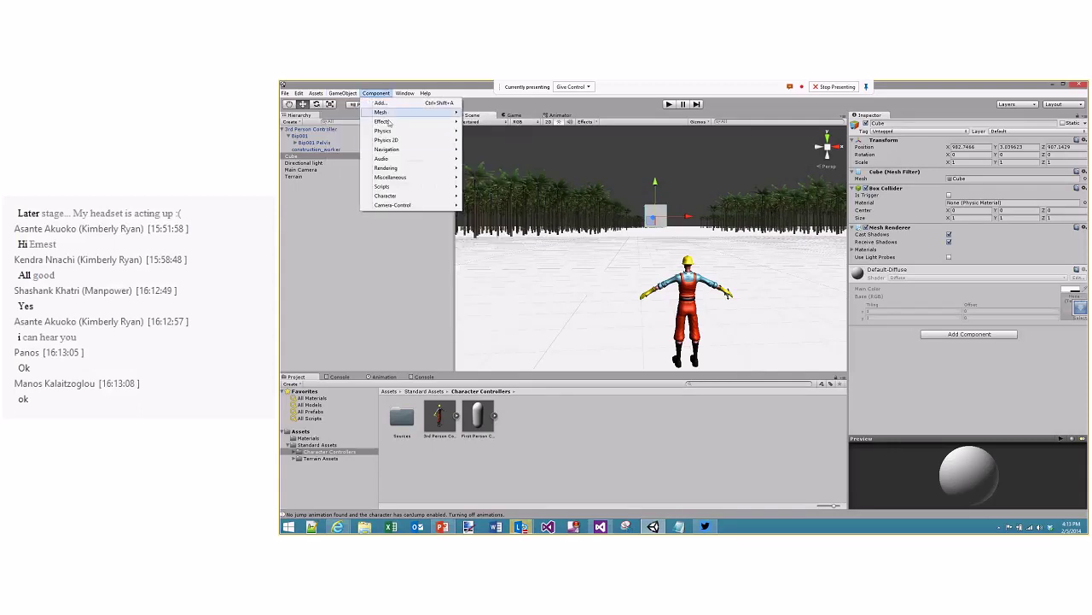
mouse_move(406, 133)
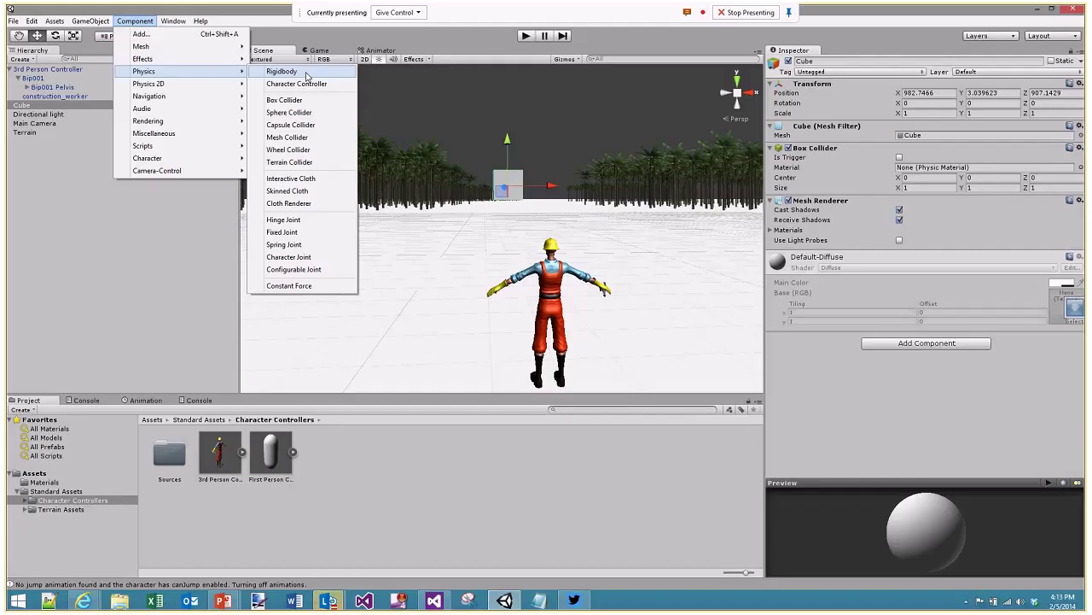
click(494, 132)
Try to add a Box Collider 2D component to the cube
click(377, 93)
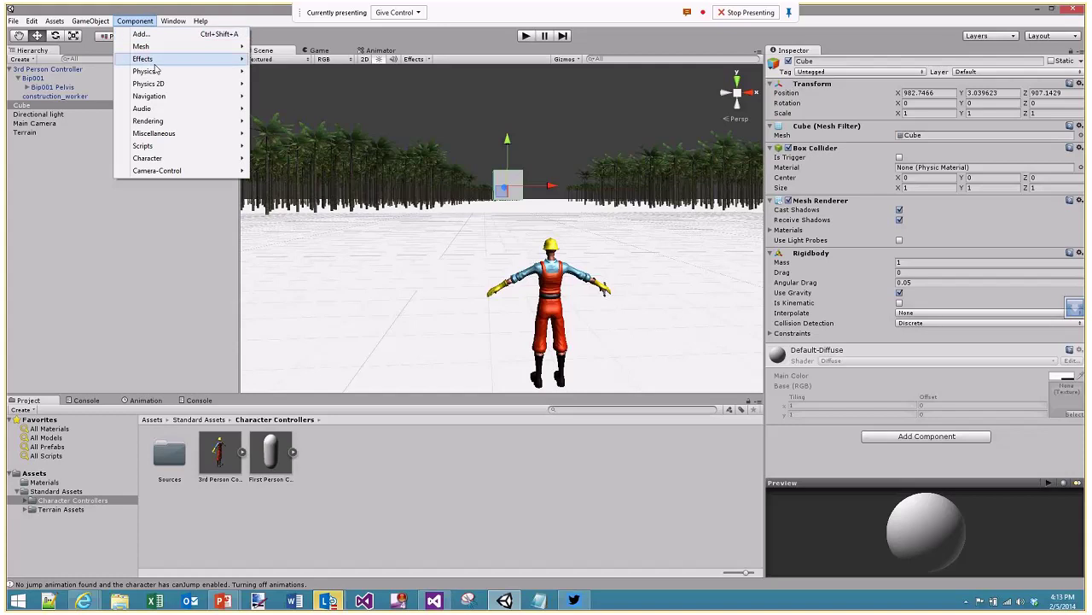
mouse_move(156, 85)
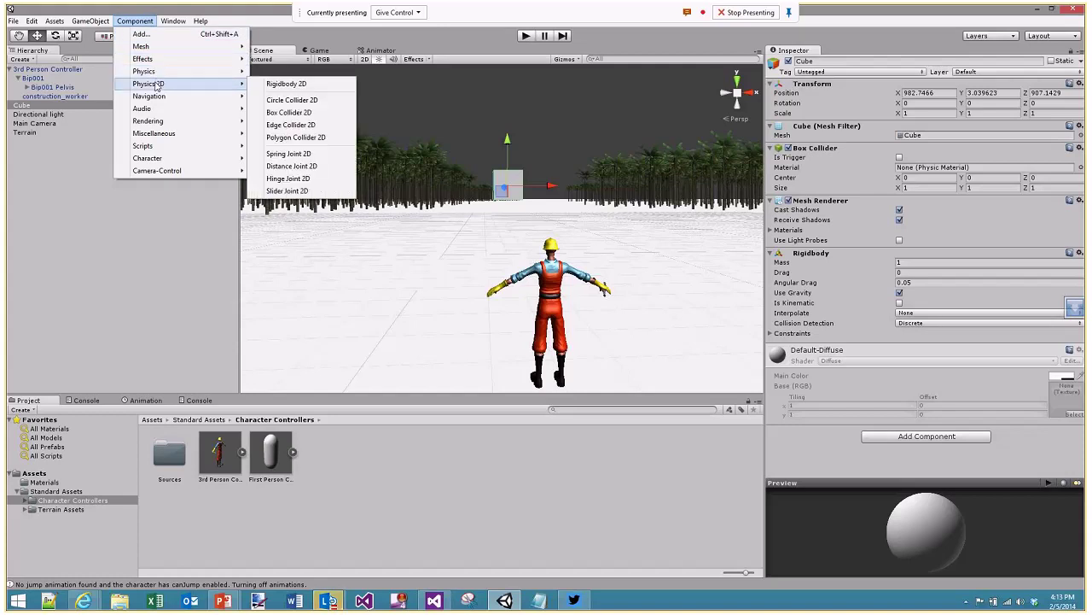
click(321, 115)
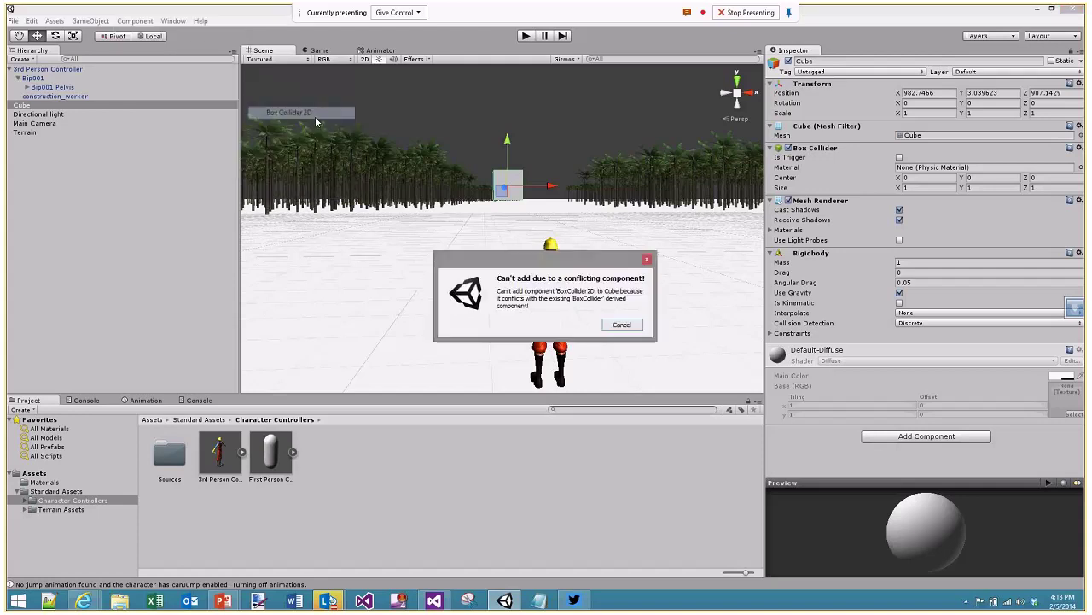
click(622, 325)
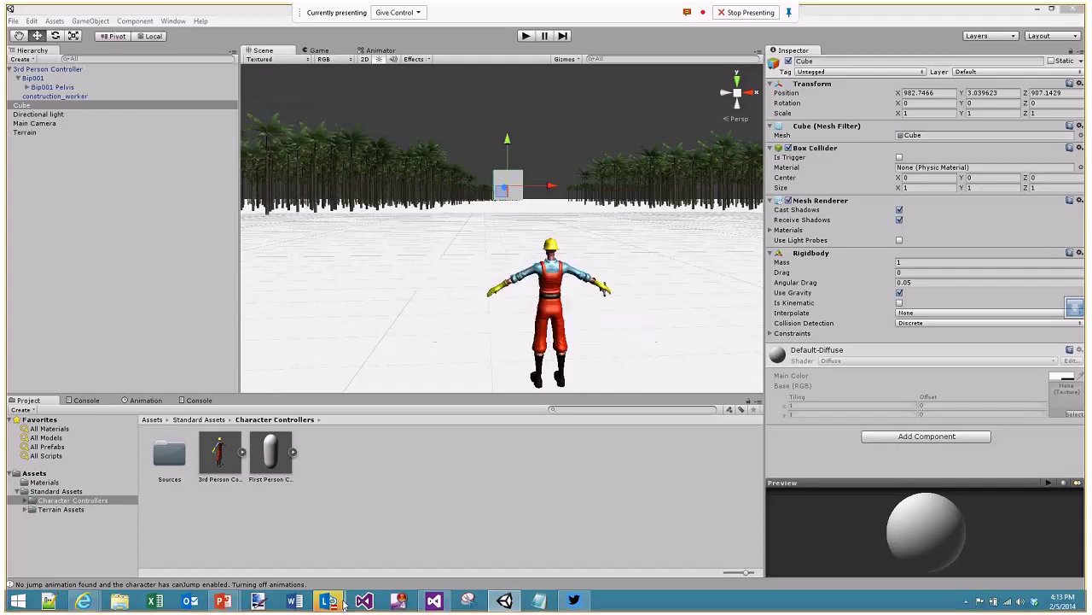
Switch to the meeting window to check the chat, and return to the Unity editor
click(340, 602)
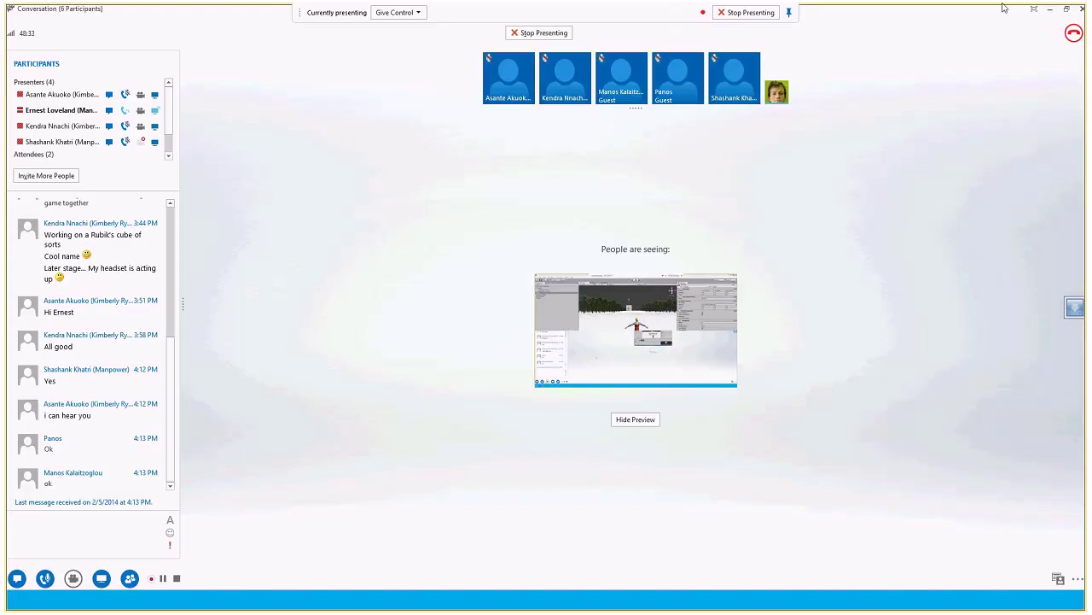
click(1050, 8)
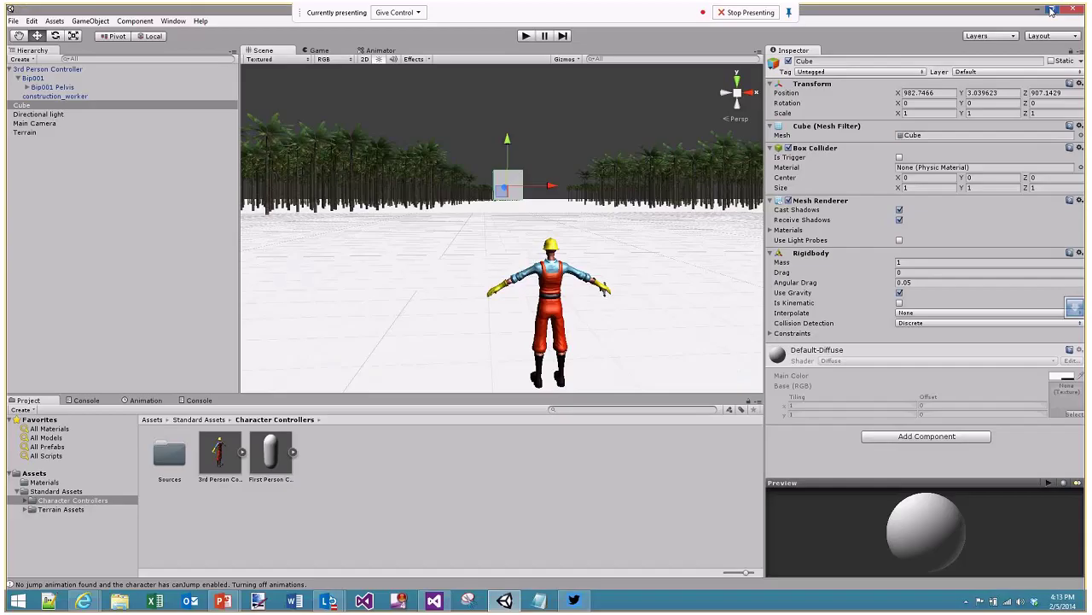
Run the scene in Play mode, move the character around and against the cube to test its collisions, and stop playing
key(ctrl+p)
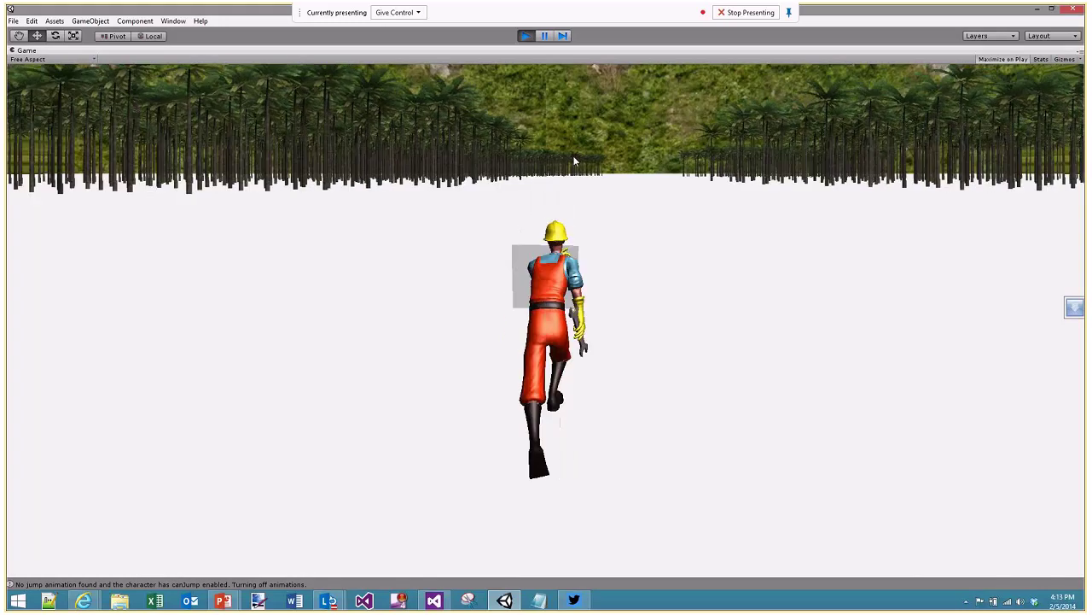
key(d)
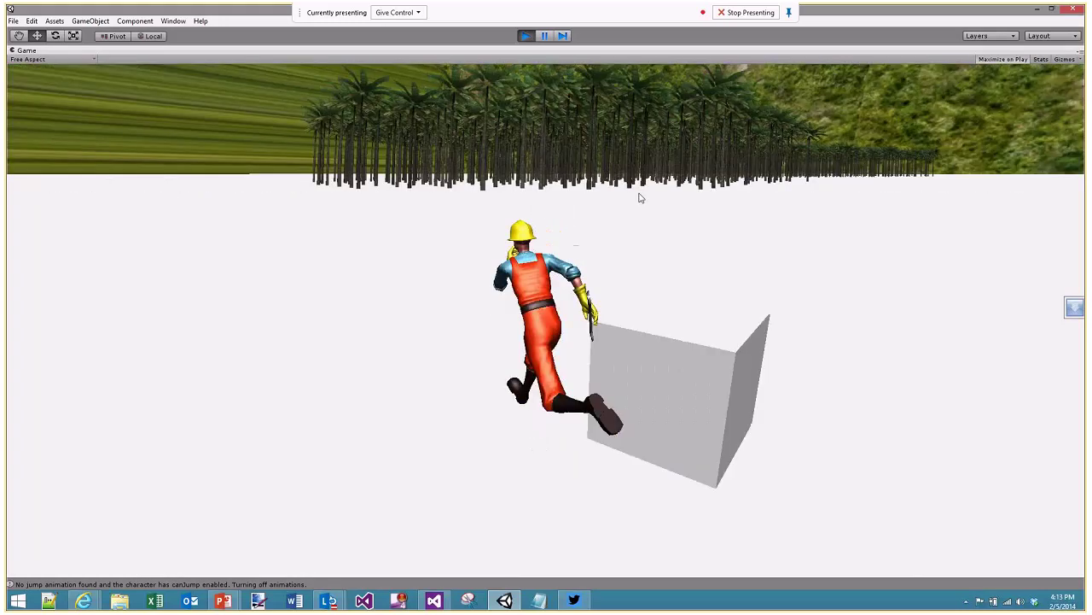
key(s)
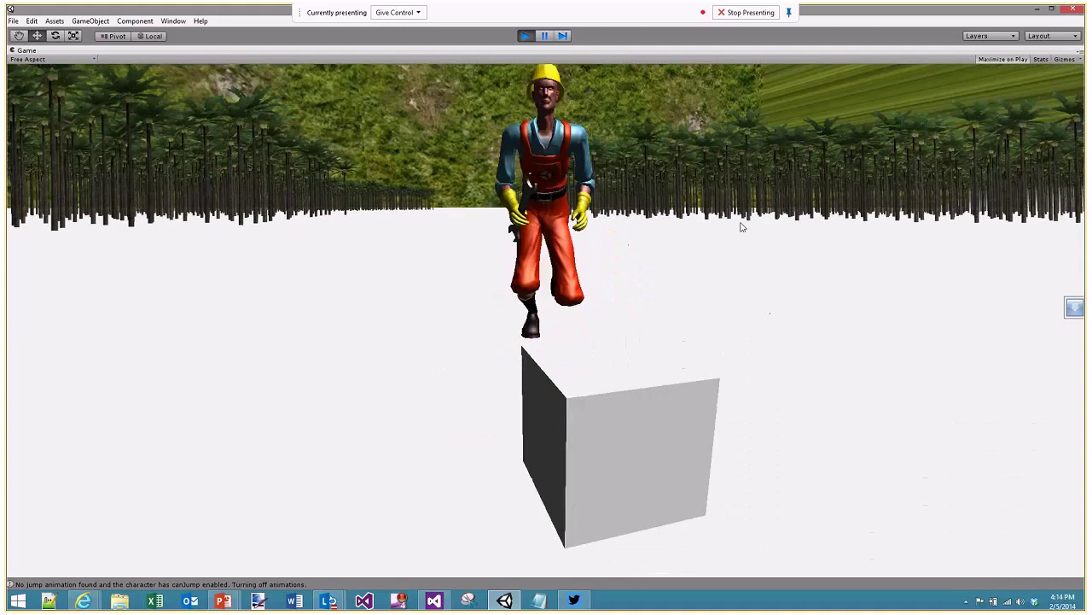
key(w)
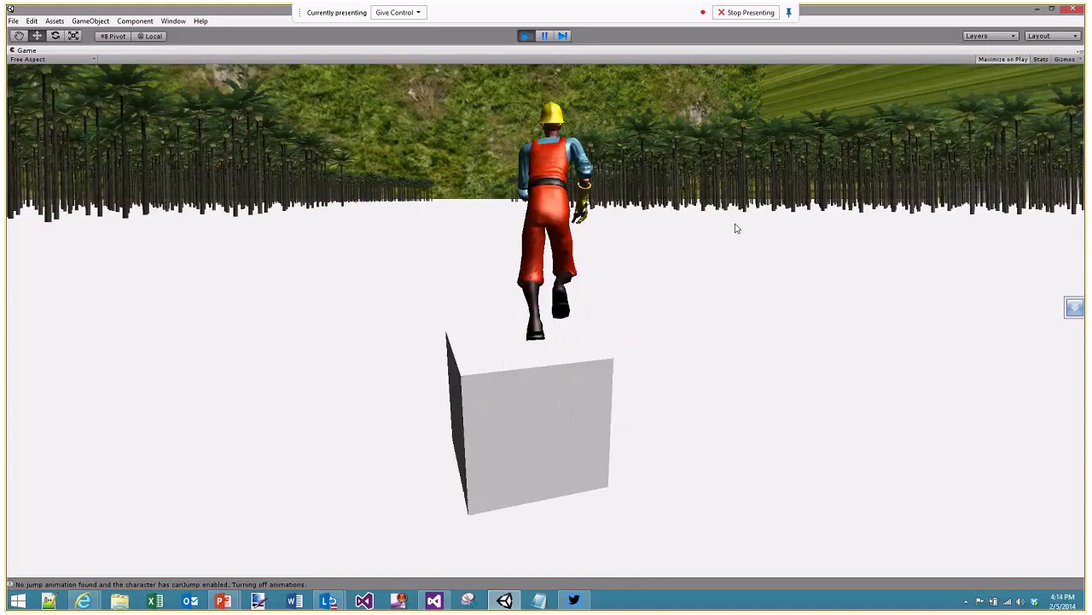
key(a)
key(w)
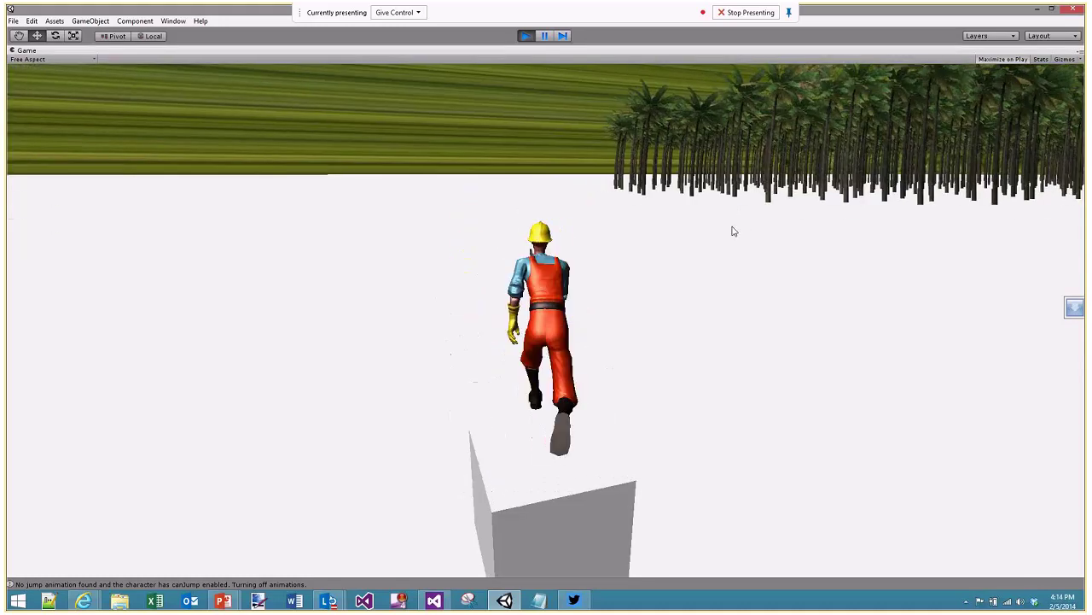
key(d)
key(s)
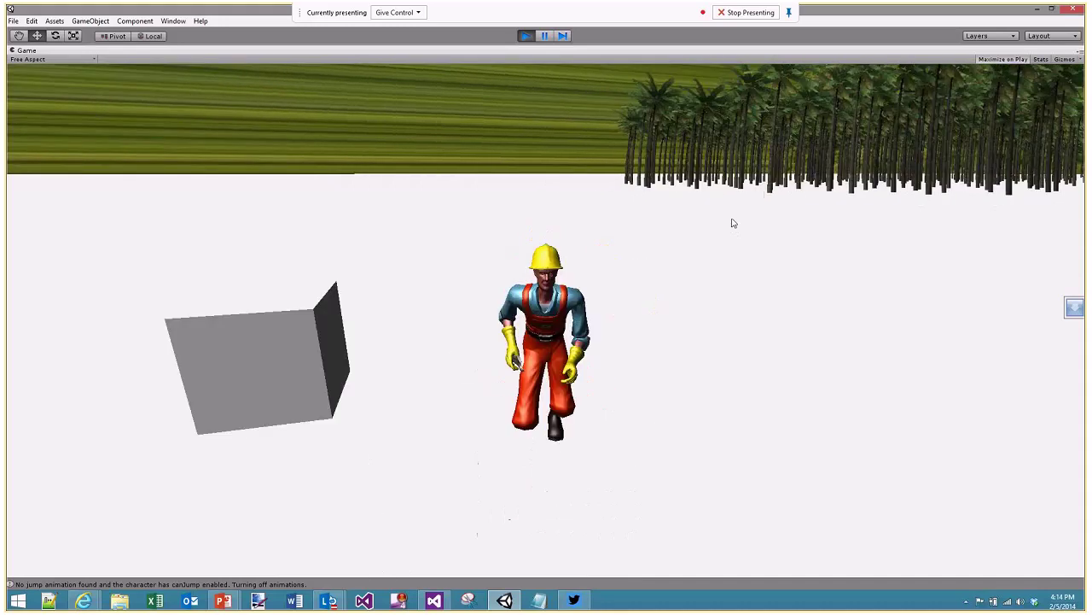
key(w)
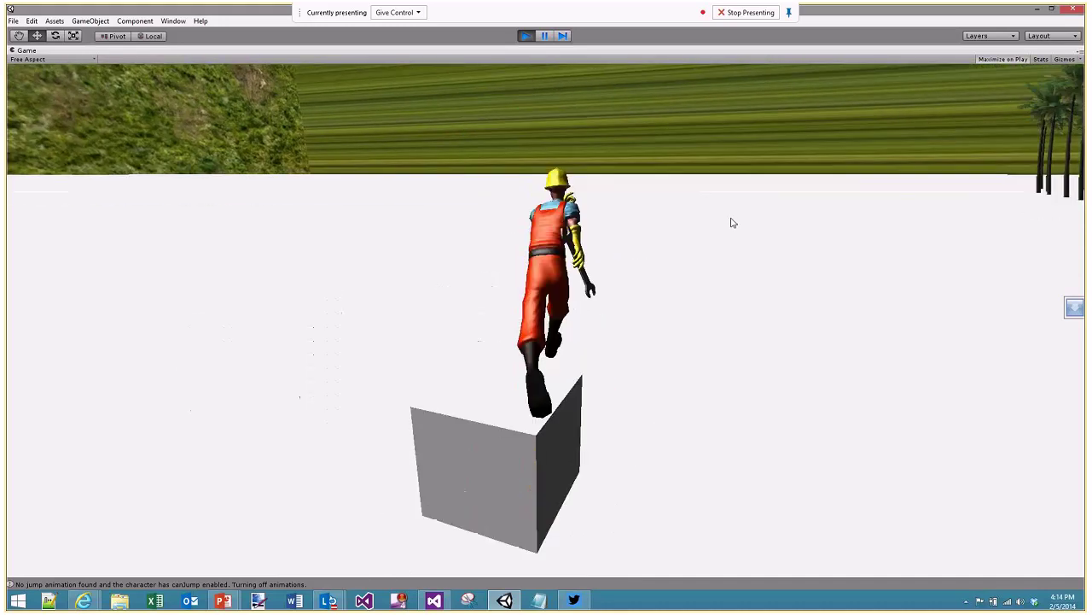
click(526, 36)
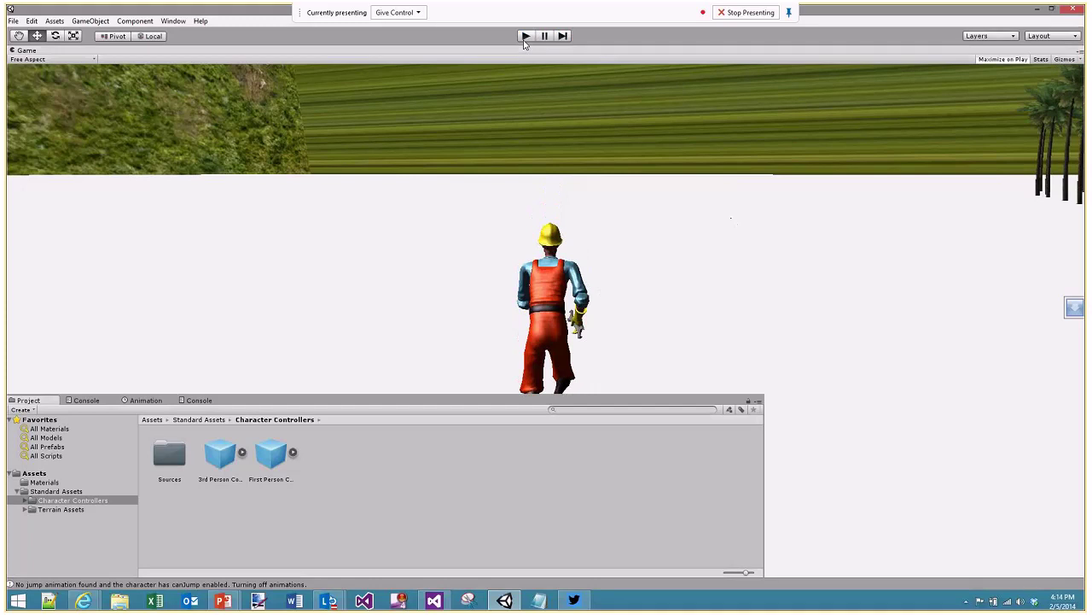
click(525, 38)
View the cube and character from another angle, and look over the physics components available for the cube
alt+drag(378, 248, 359, 192)
alt+drag(433, 237, 332, 224)
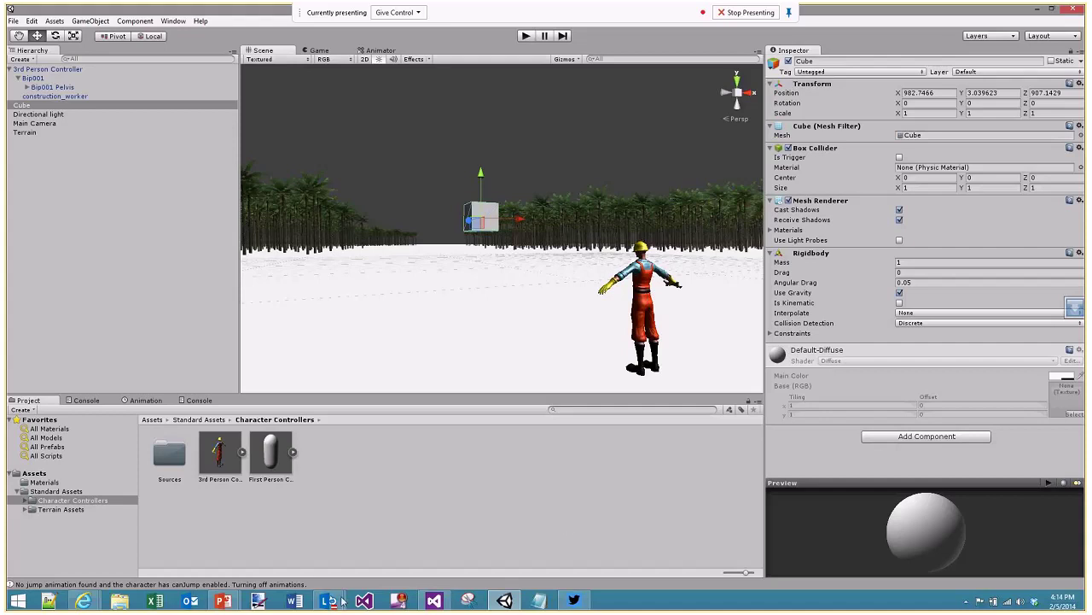
click(136, 21)
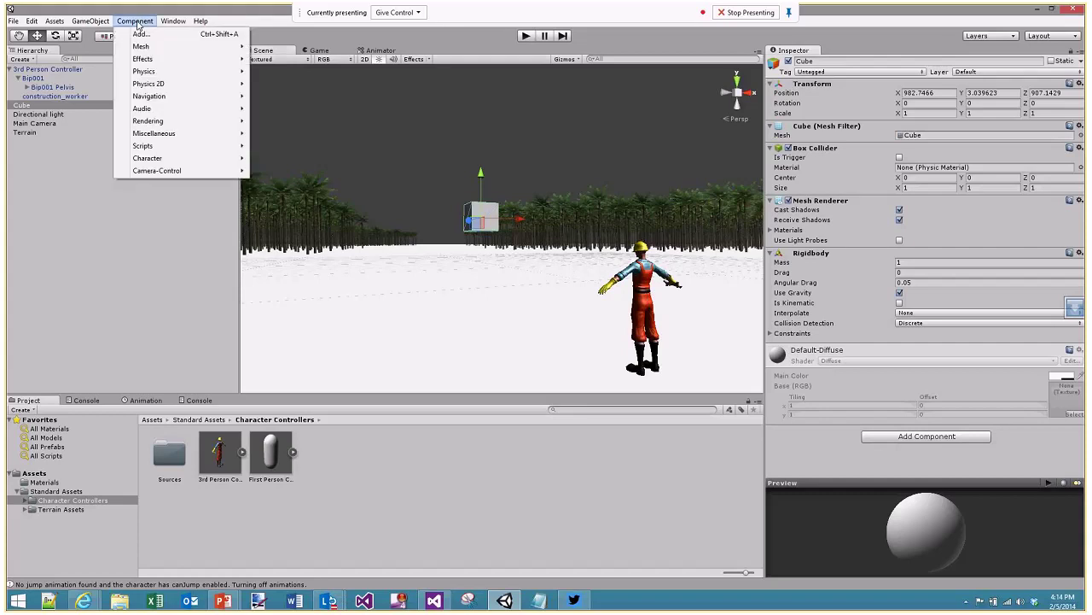
mouse_move(183, 73)
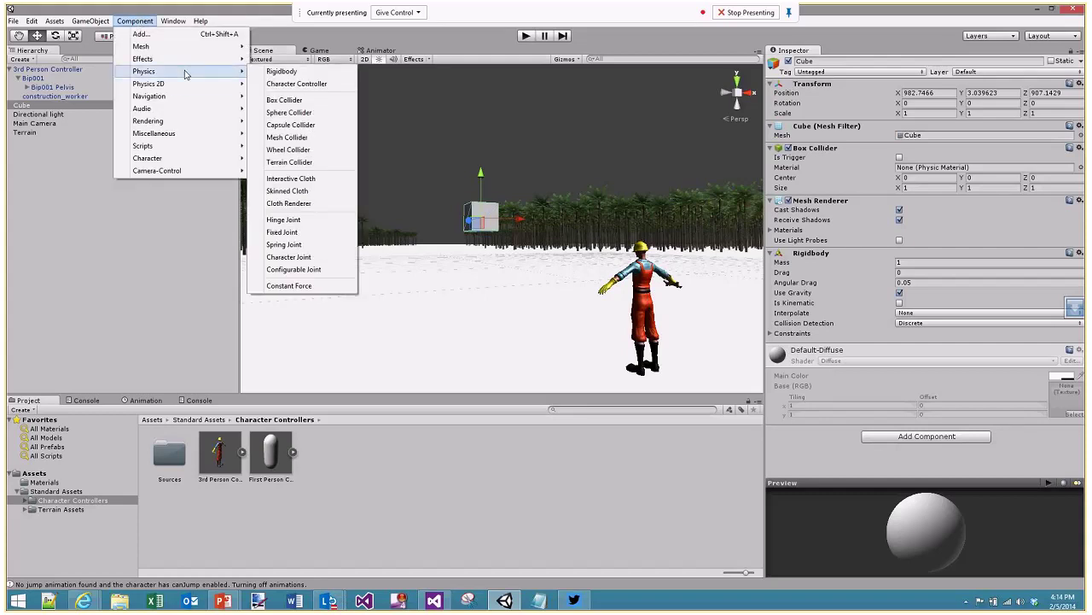
Switch to the meeting window, read the participants' chat replies, and return to the Unity editor
click(351, 602)
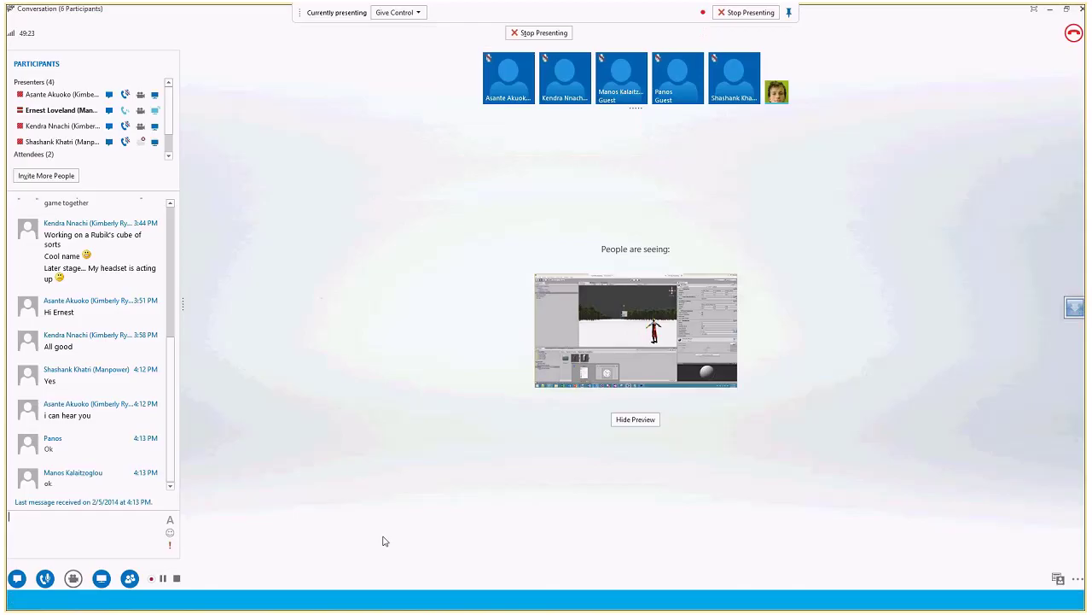
click(107, 528)
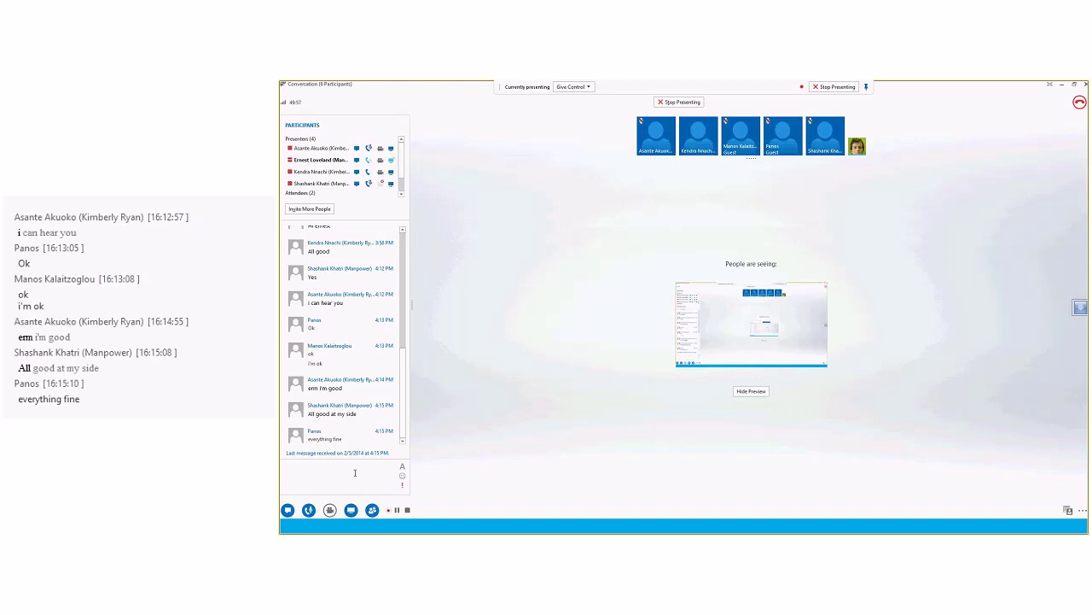
key(alt+Tab)
Look over the component categories available for the cube, including the rendering components, and the asset creation and import options
click(376, 92)
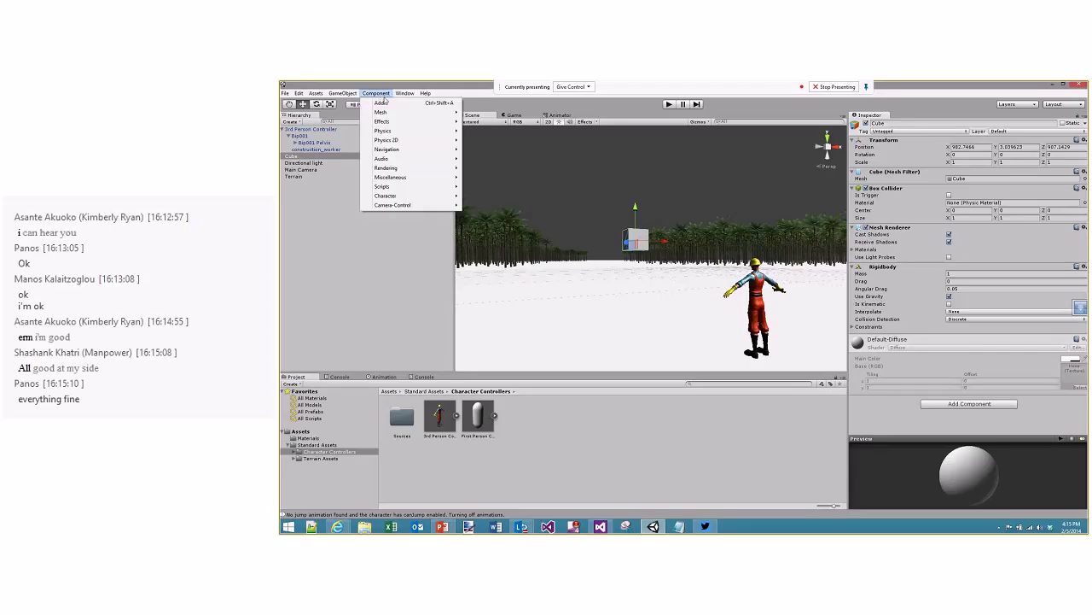
mouse_move(414, 178)
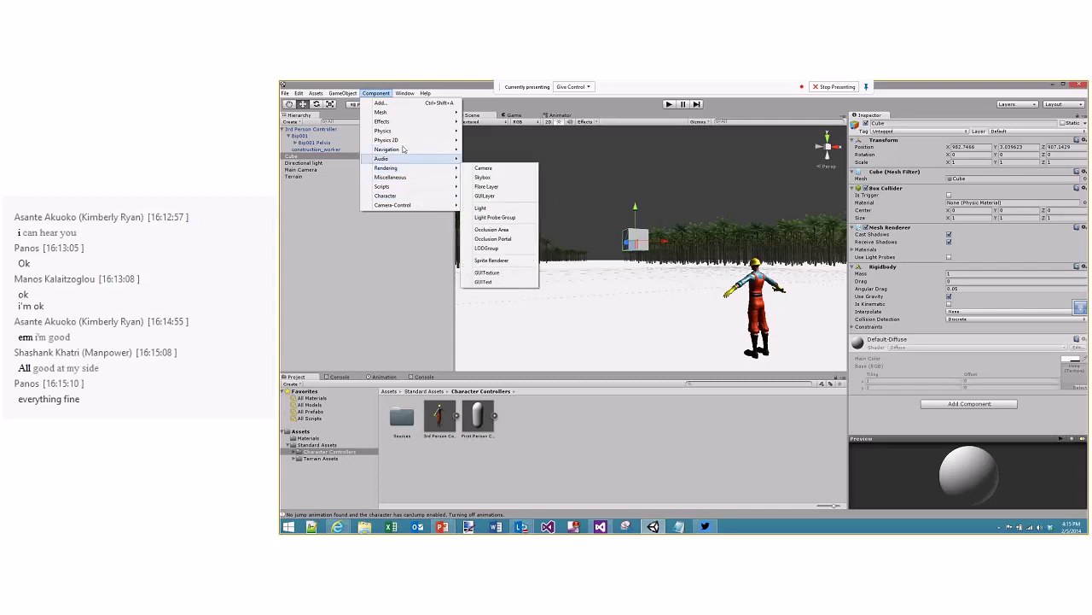
mouse_move(325, 93)
mouse_move(343, 154)
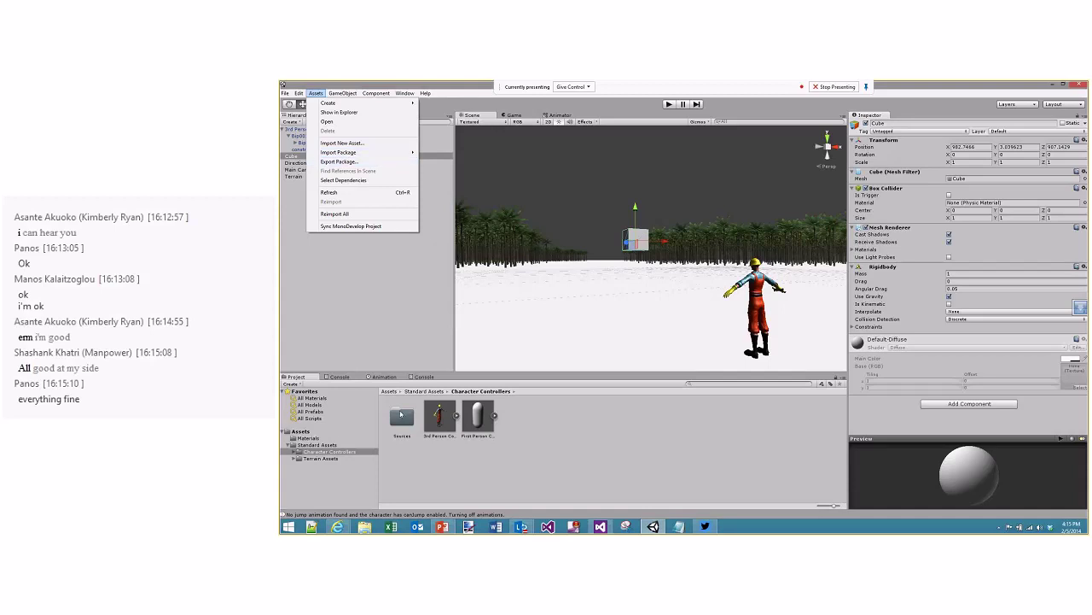
Show the contents of the Terrain Assets folder in the project's Standard Assets
click(320, 458)
click(451, 422)
click(478, 418)
click(439, 418)
click(537, 427)
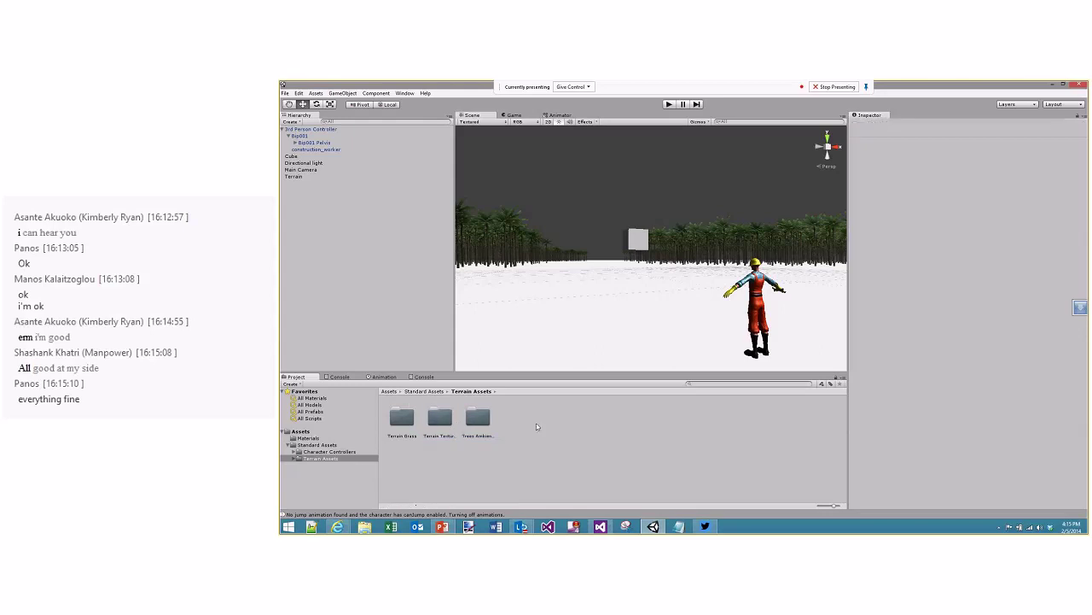
Switch to the meeting window to check for new chat messages, and return to the Unity editor
key(alt+Tab)
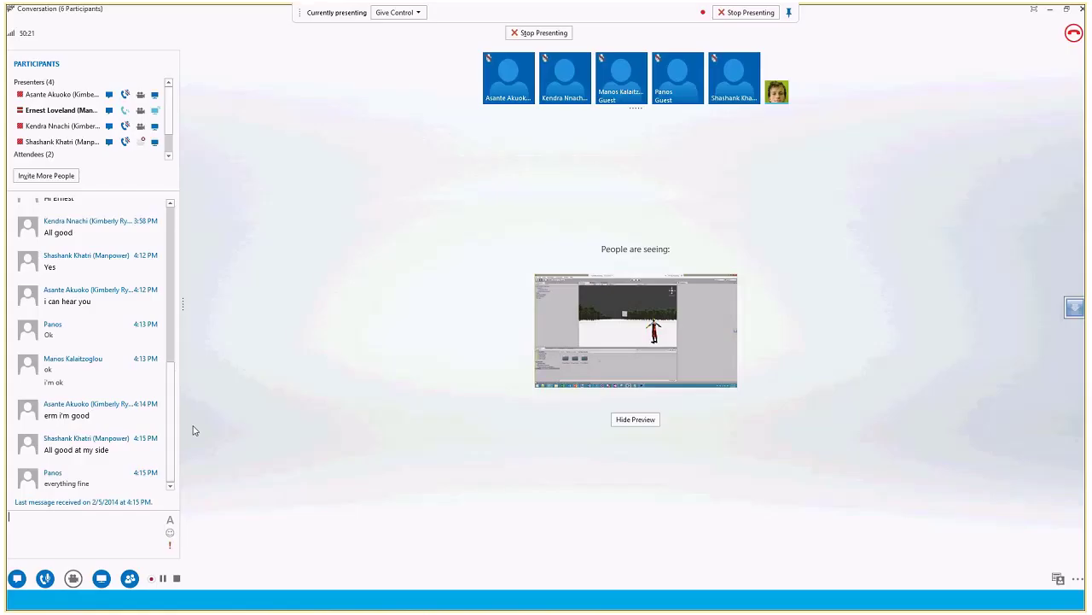
key(alt+Tab)
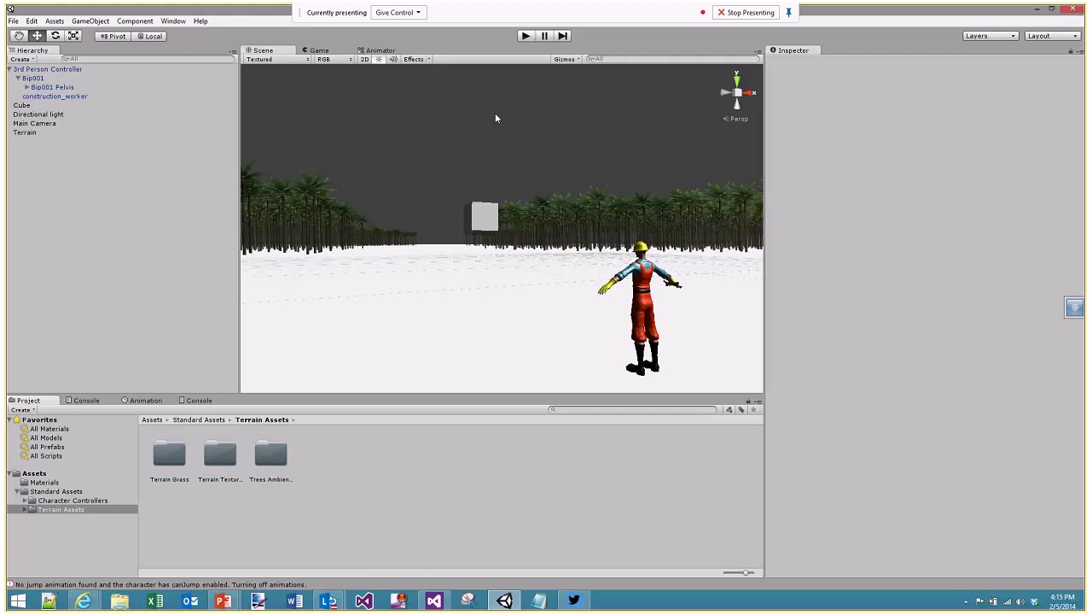
Select the terrain and view the character, cube and palm forest in the scene from several angles
click(484, 287)
scroll(487, 285, down, 5)
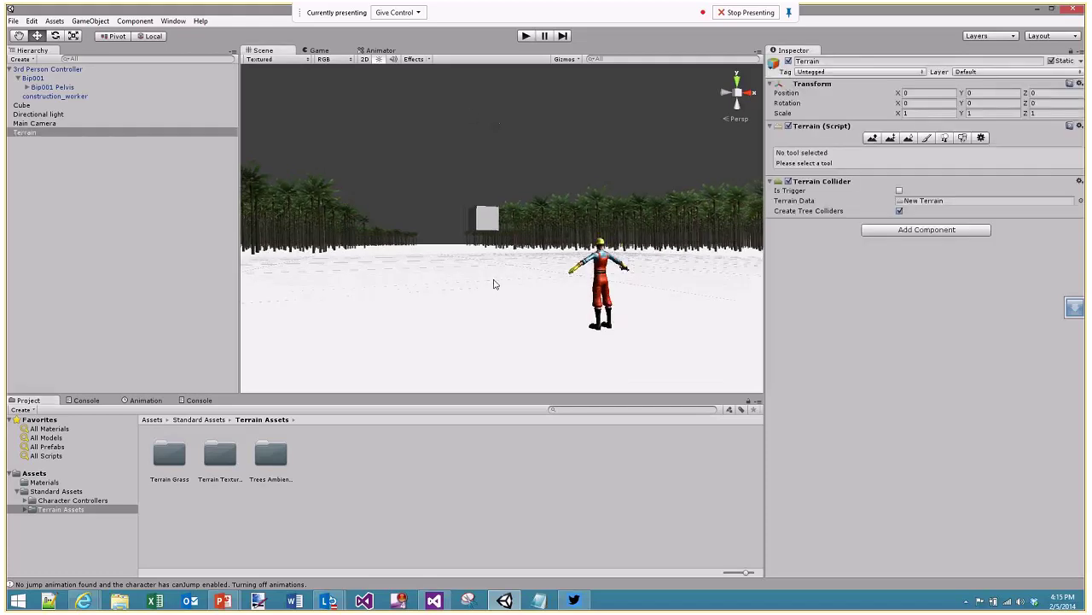
mouse_move(493, 284)
alt+mouse_down()
mouse_move(563, 324)
mouse_move(551, 283)
mouse_move(724, 279)
mouse_move(630, 298)
mouse_move(490, 305)
alt+mouse_up()
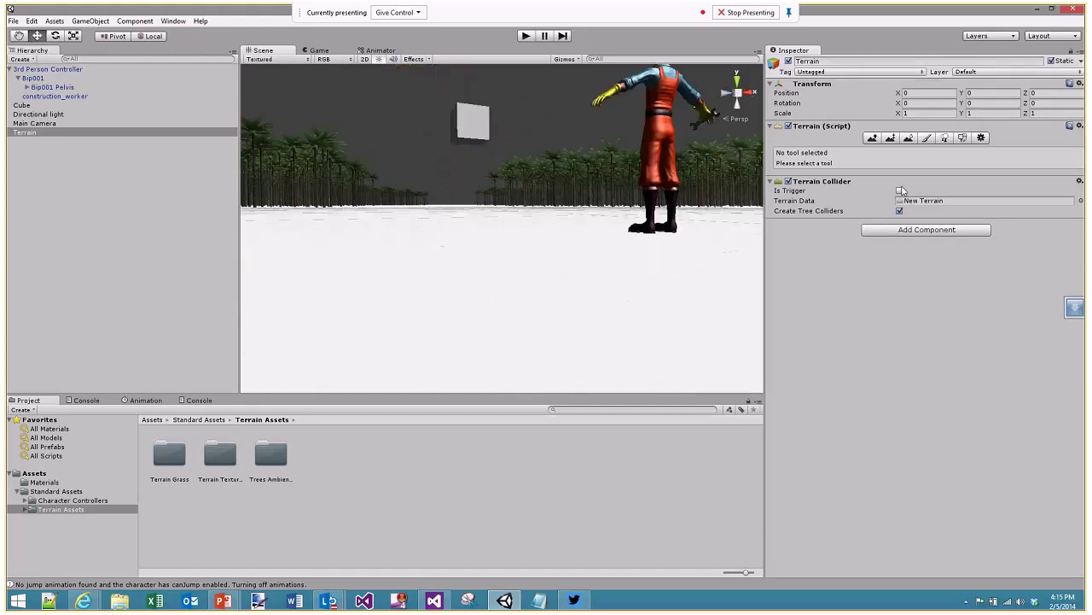
alt+drag(539, 273, 661, 332)
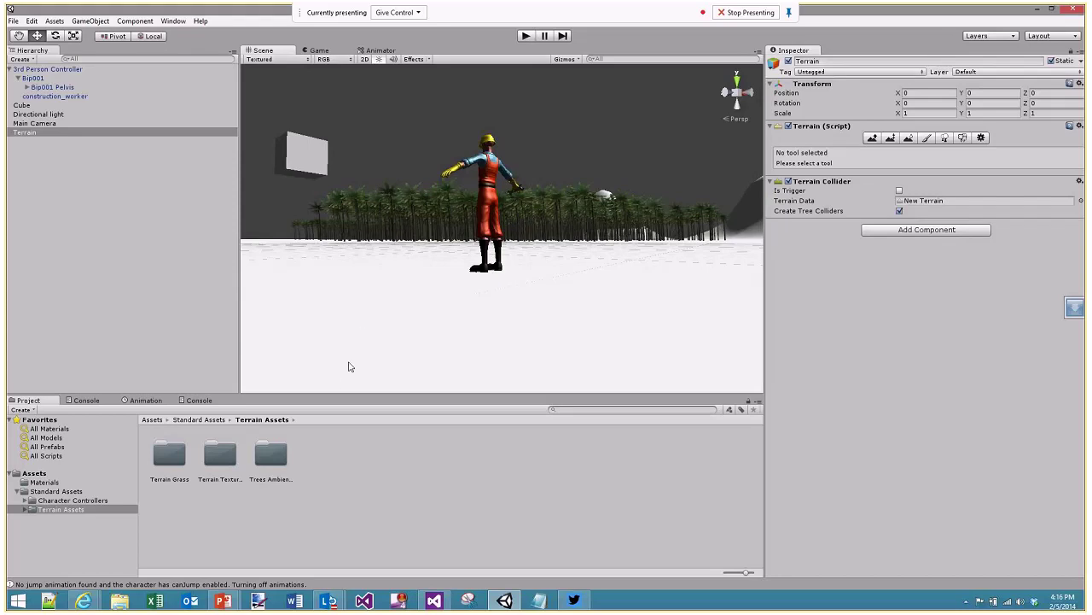
alt+drag(313, 265, 639, 273)
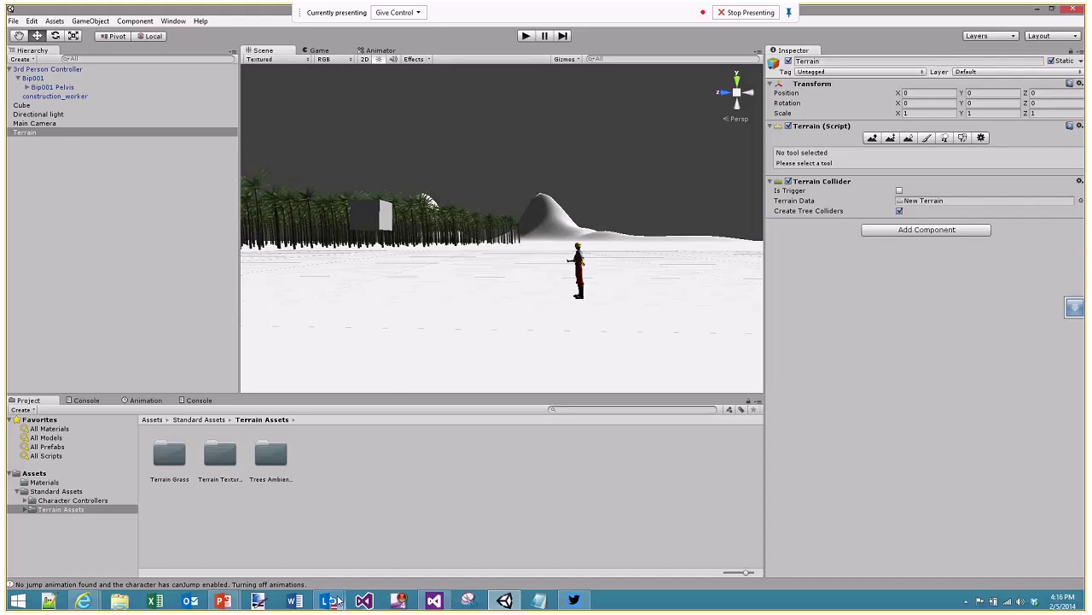
Switch to the Lync meeting conversation and look through the list of presenters and attendees
mouse_move(330, 600)
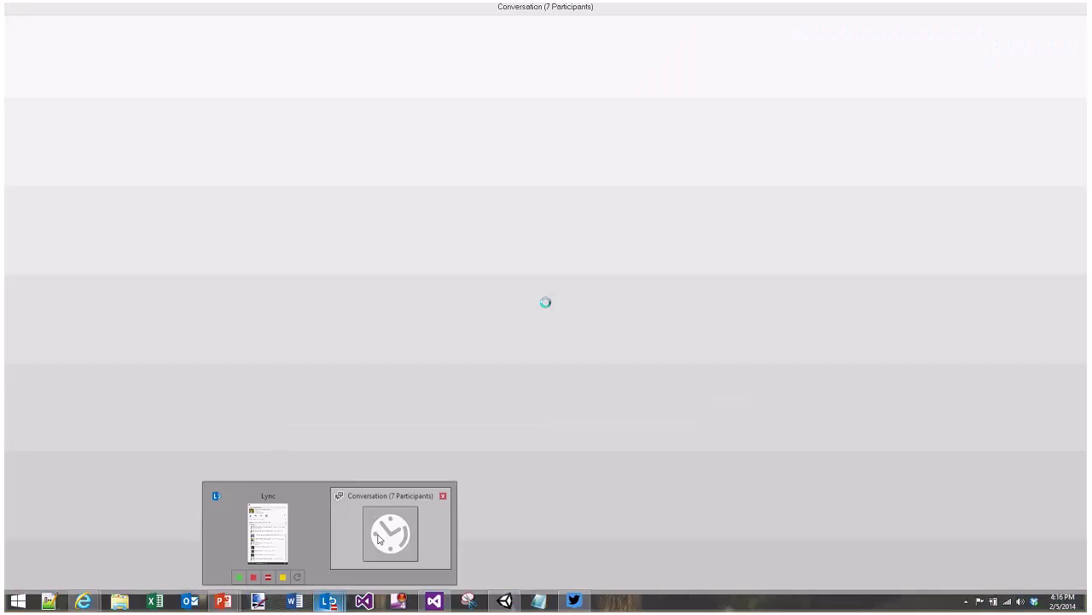
click(379, 538)
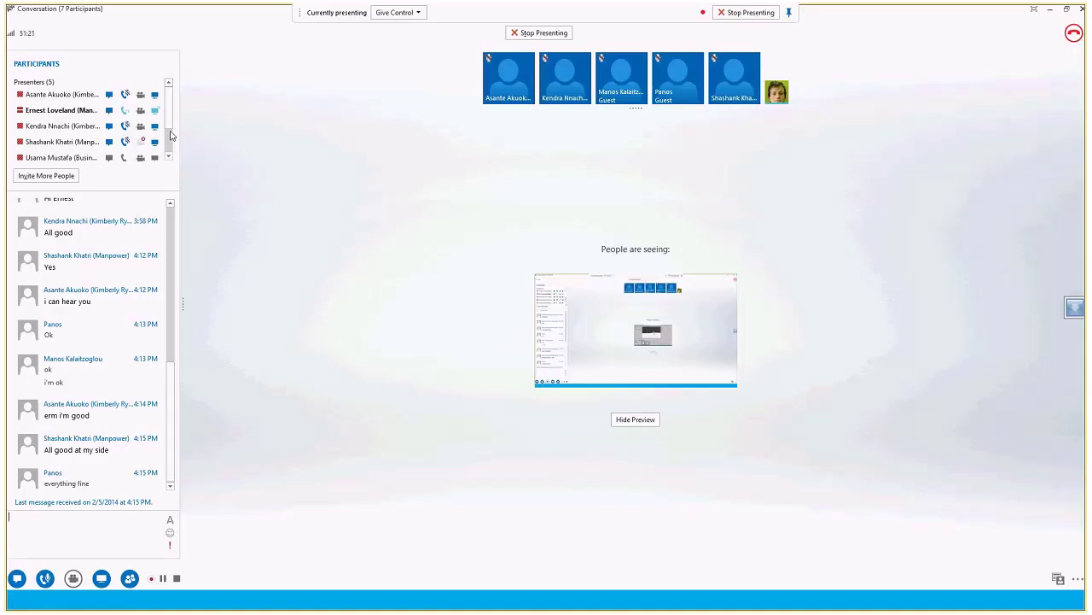
scroll(171, 135, down, 3)
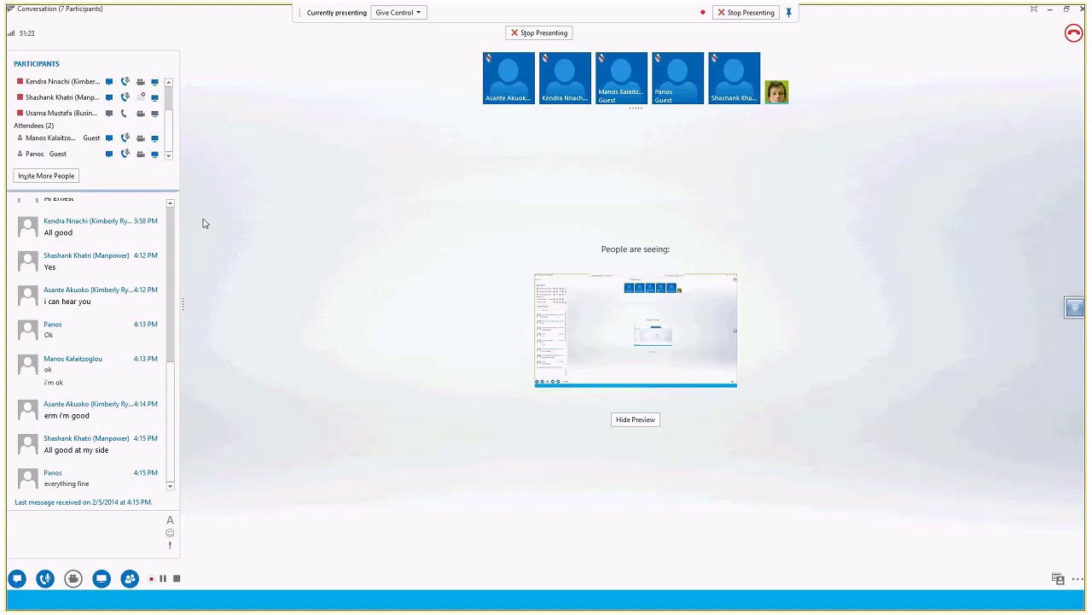